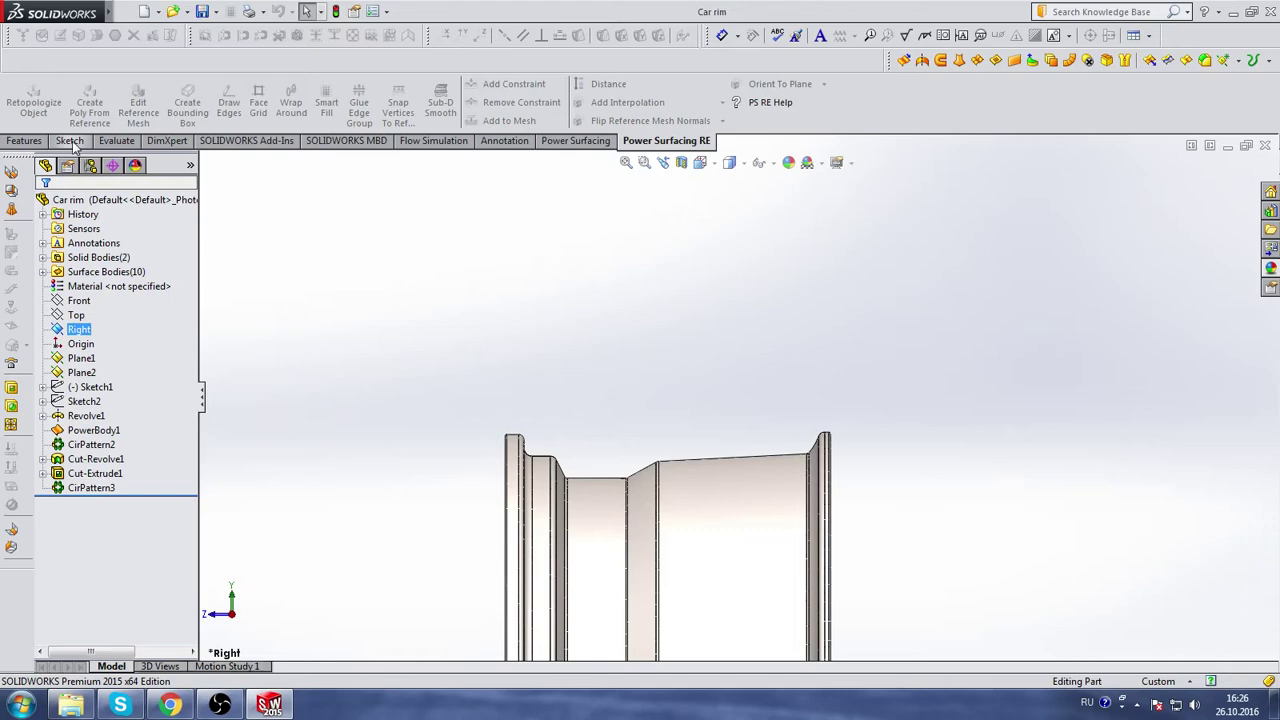
- Start a sketch on the Right plane and draw a horizontal axis centerline from the origin
left_click(24, 140)
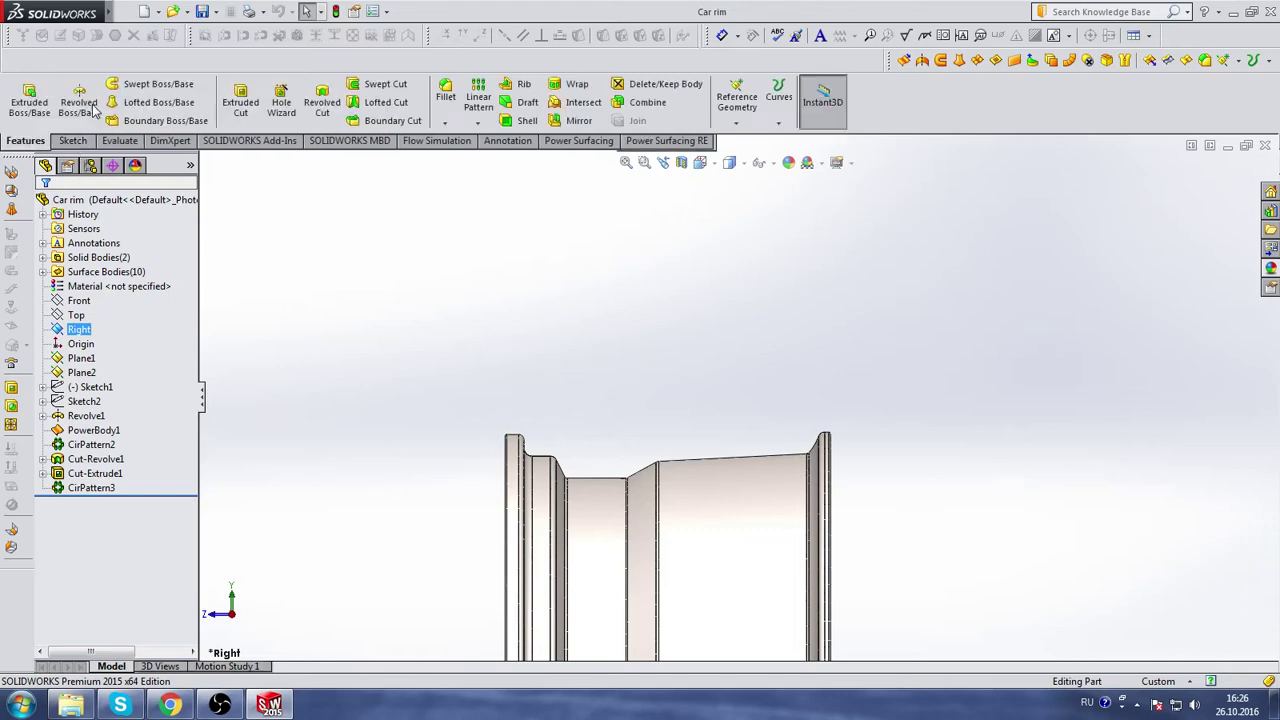
left_click(87, 110)
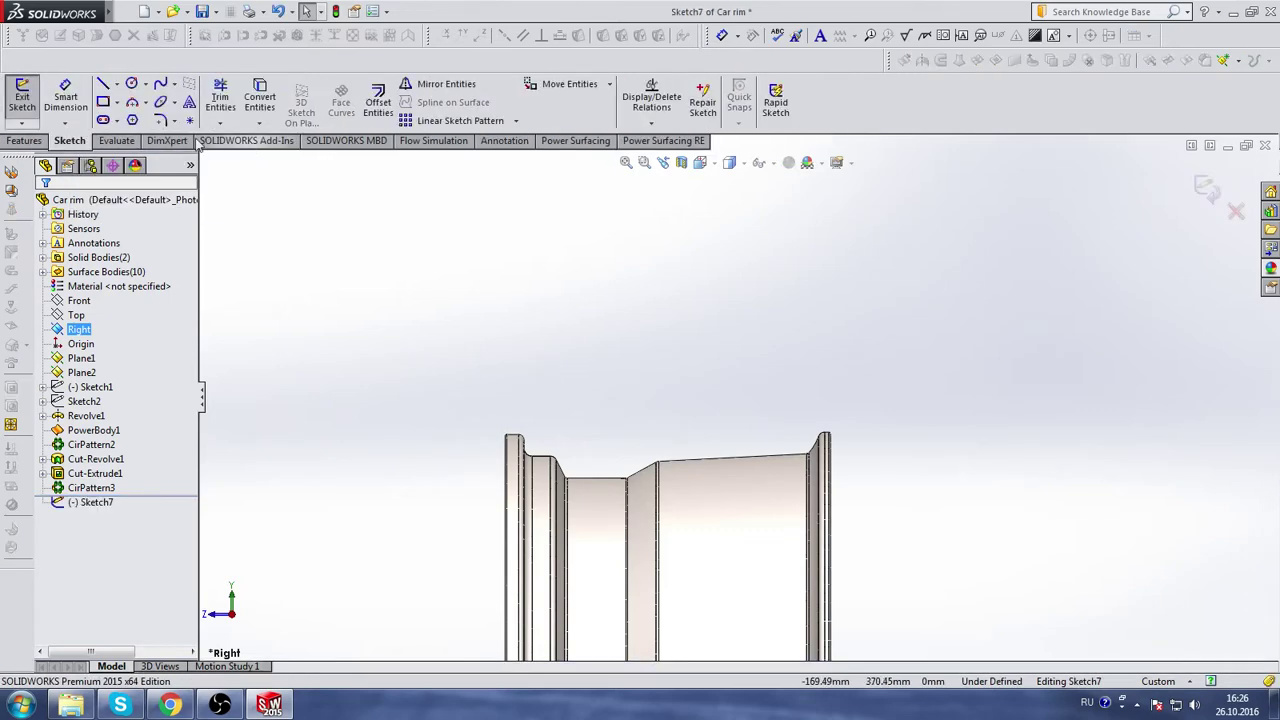
left_click(116, 84)
left_click(116, 118)
scroll(680, 449, "up", 3)
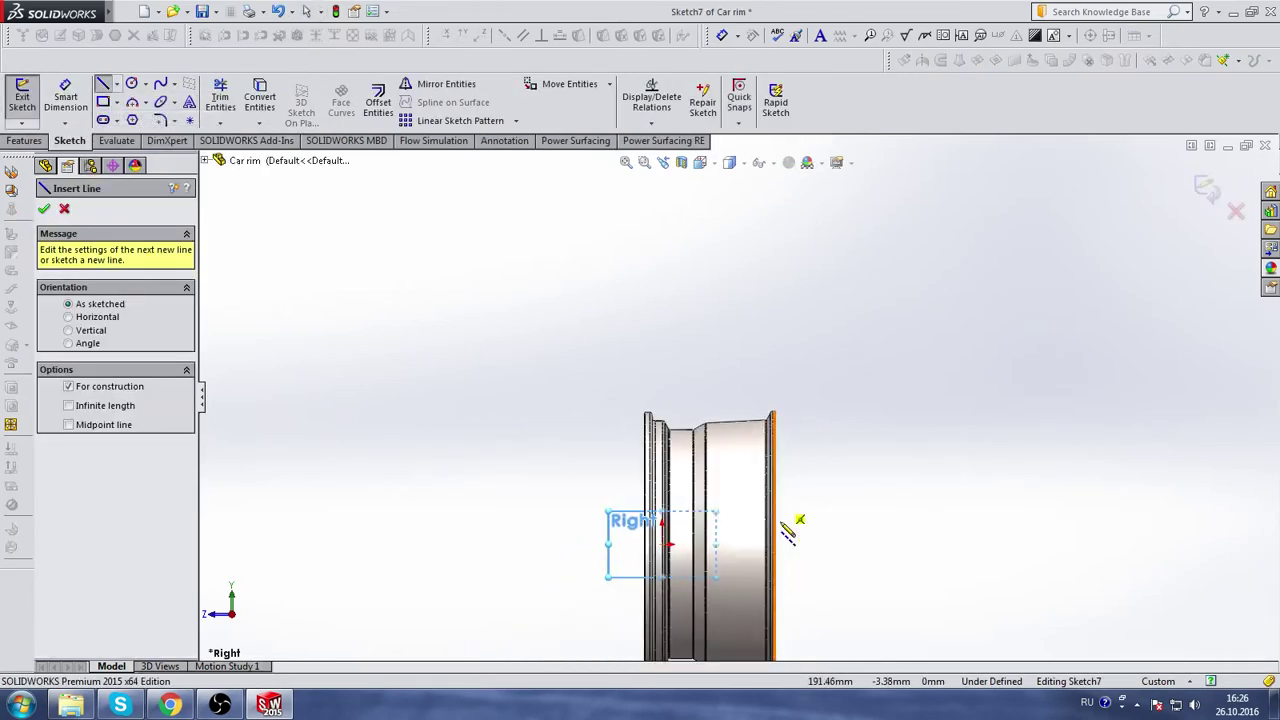
scroll(648, 525, "down", 3)
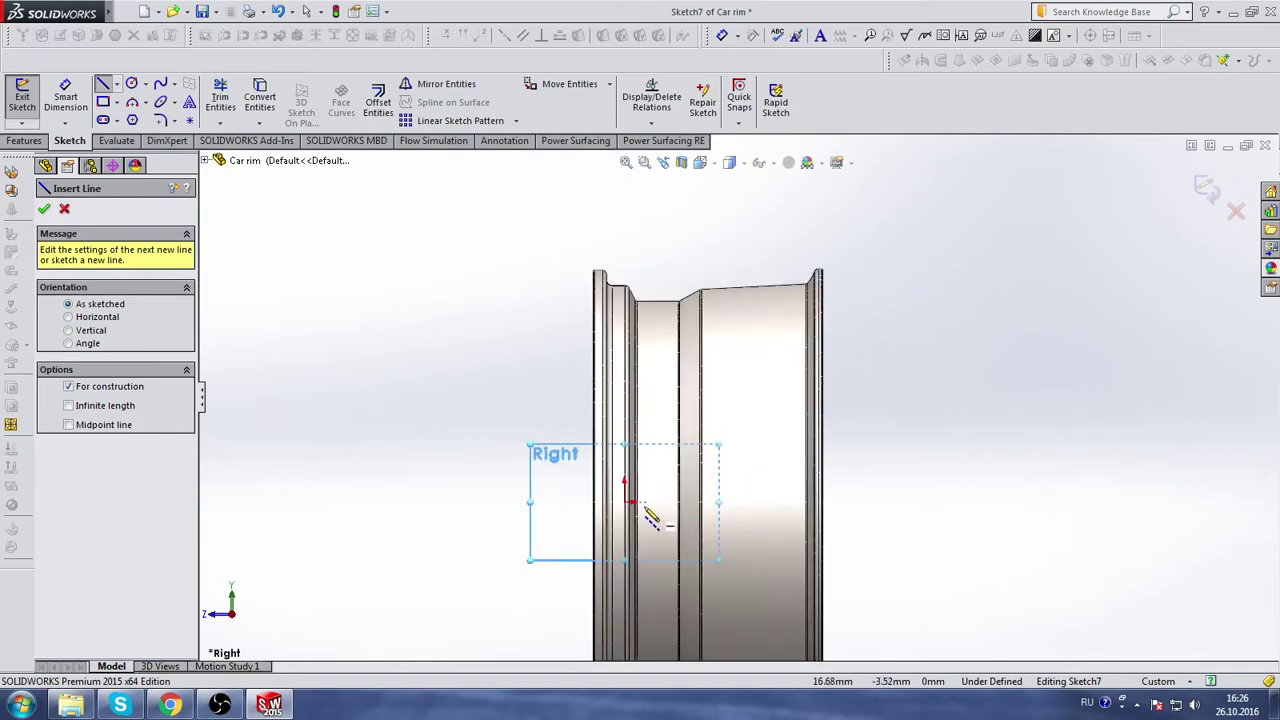
left_click(625, 501)
double_click(894, 501)
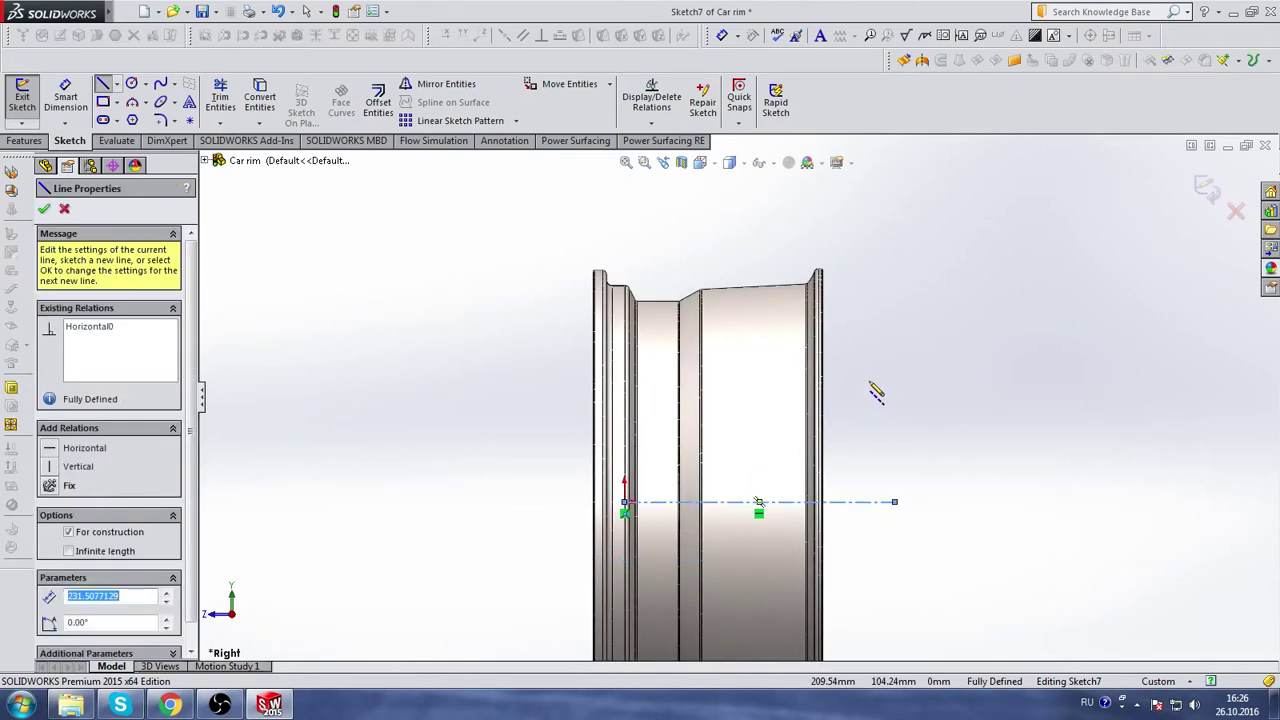
- Draw a horizontal centerline across the rim from its left edge to its right edge
left_click(131, 102)
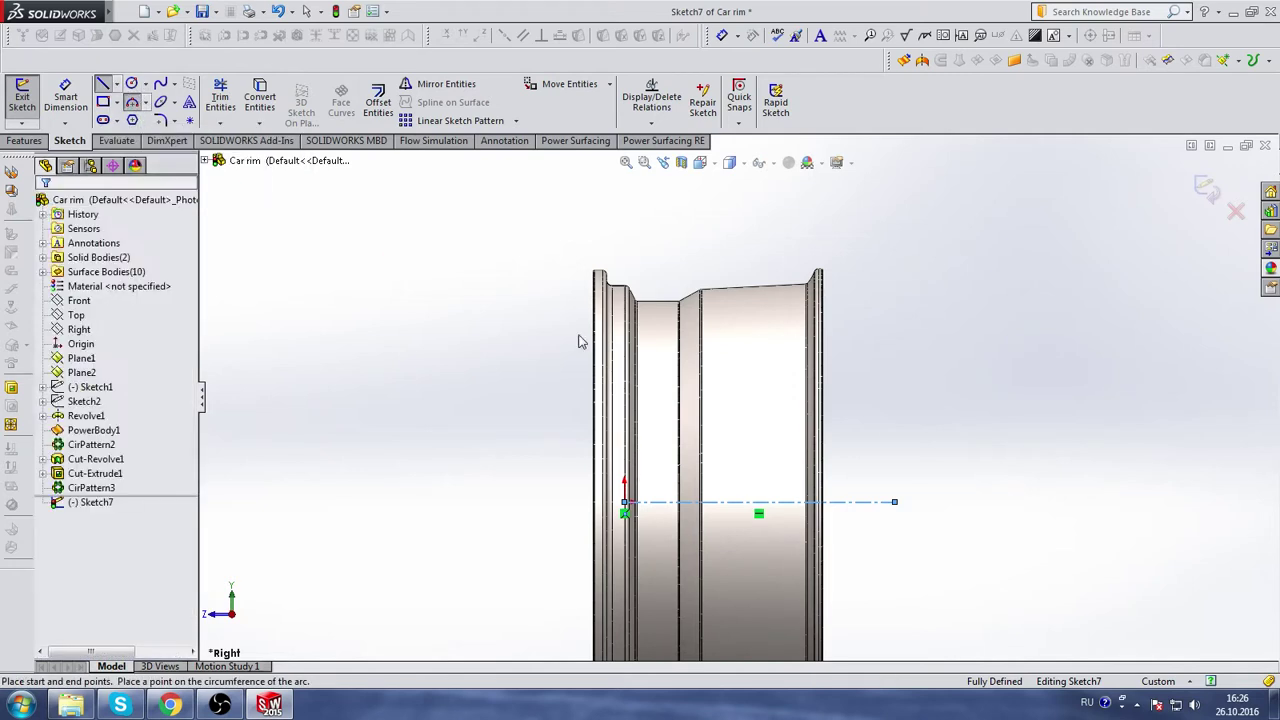
scroll(820, 420, "up", 1)
scroll(743, 275, "down", 3)
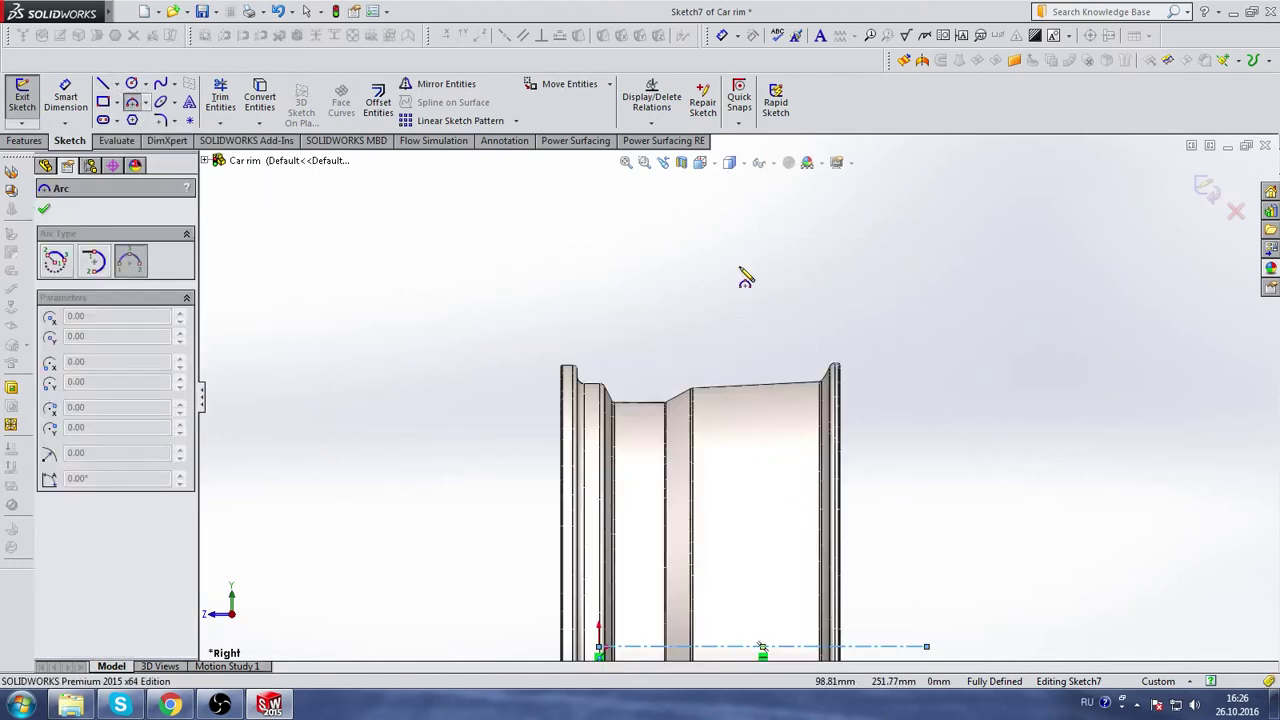
scroll(760, 370, "up", 2)
left_click(112, 84)
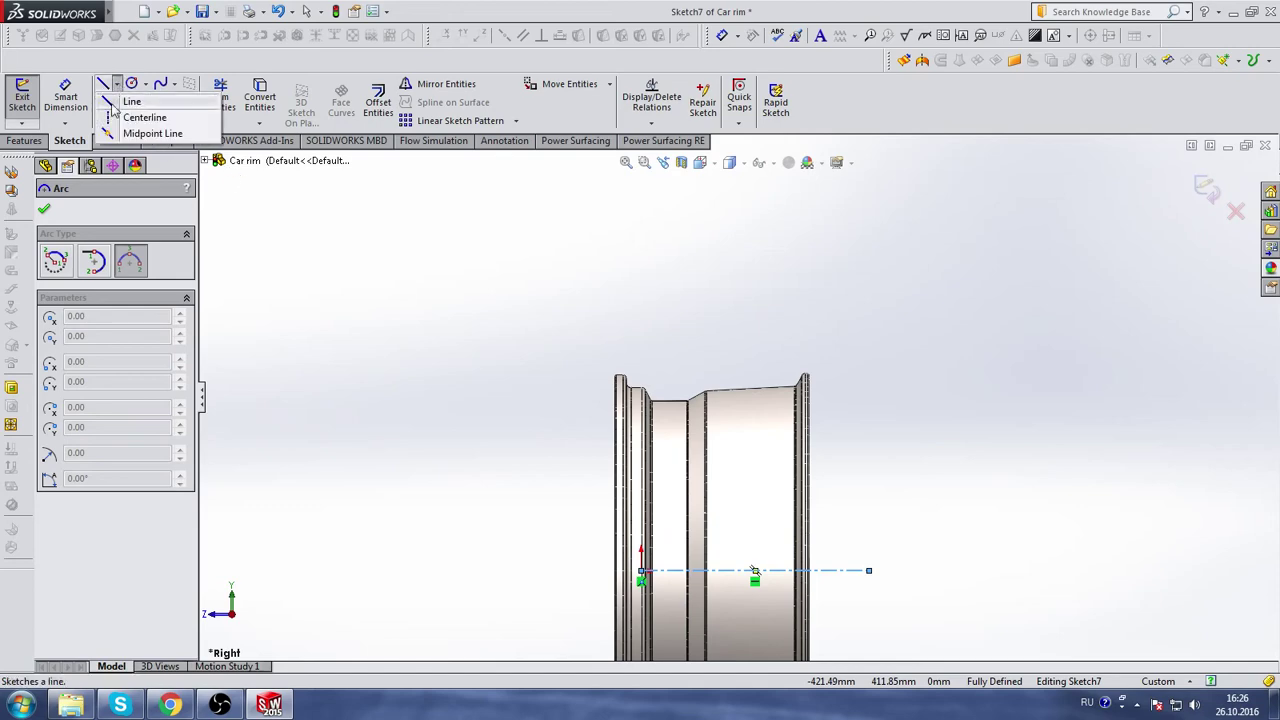
left_click(108, 117)
scroll(686, 491, "down", 1)
scroll(680, 480, "down", 3)
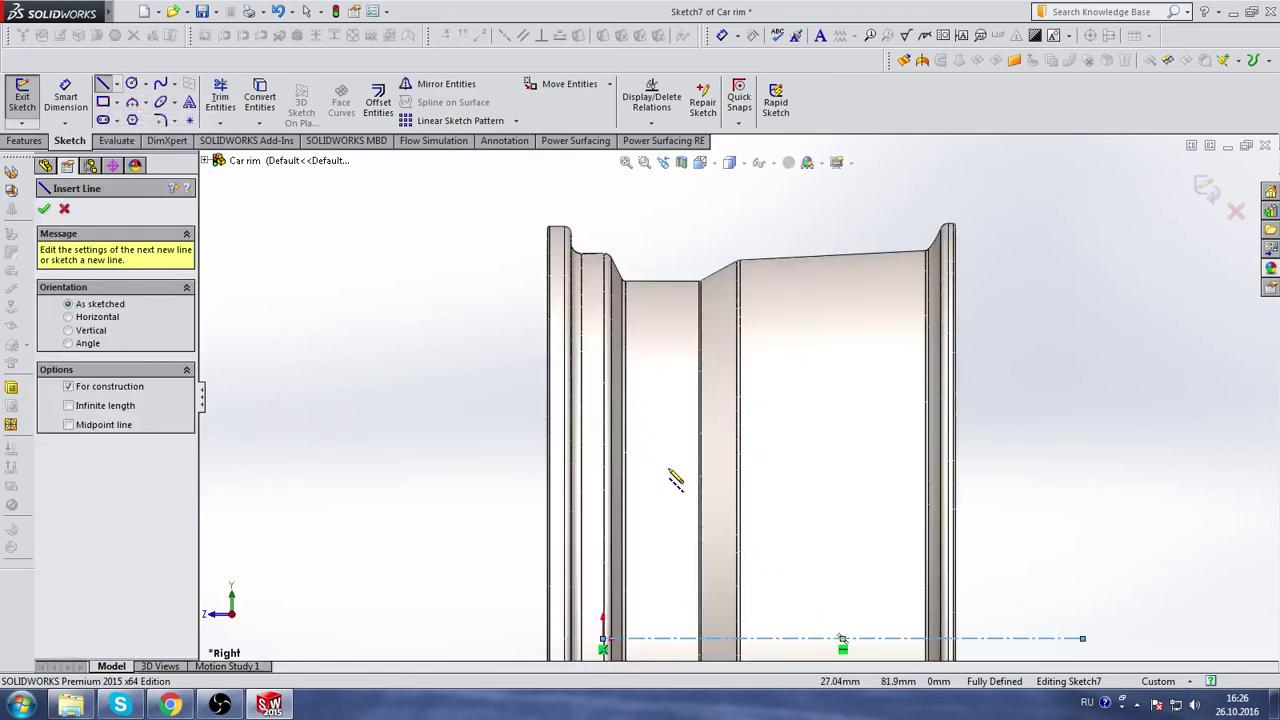
left_click(547, 461)
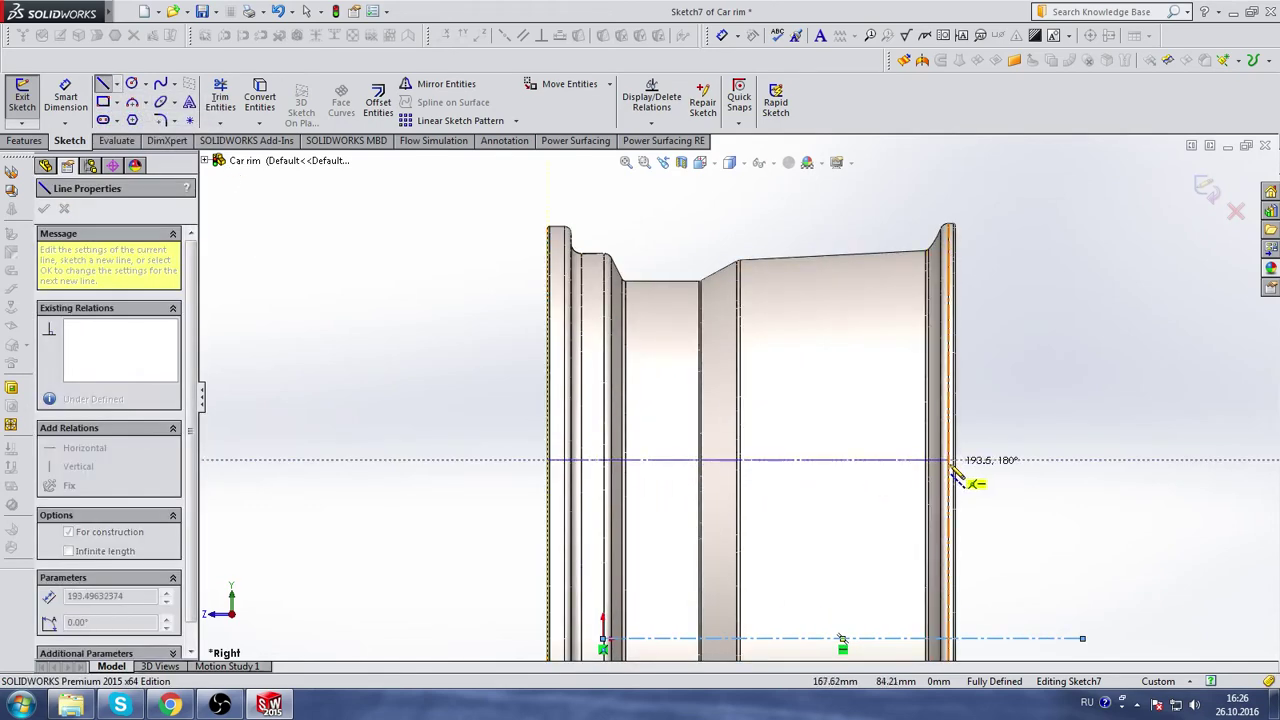
scroll(963, 465, "down", 3)
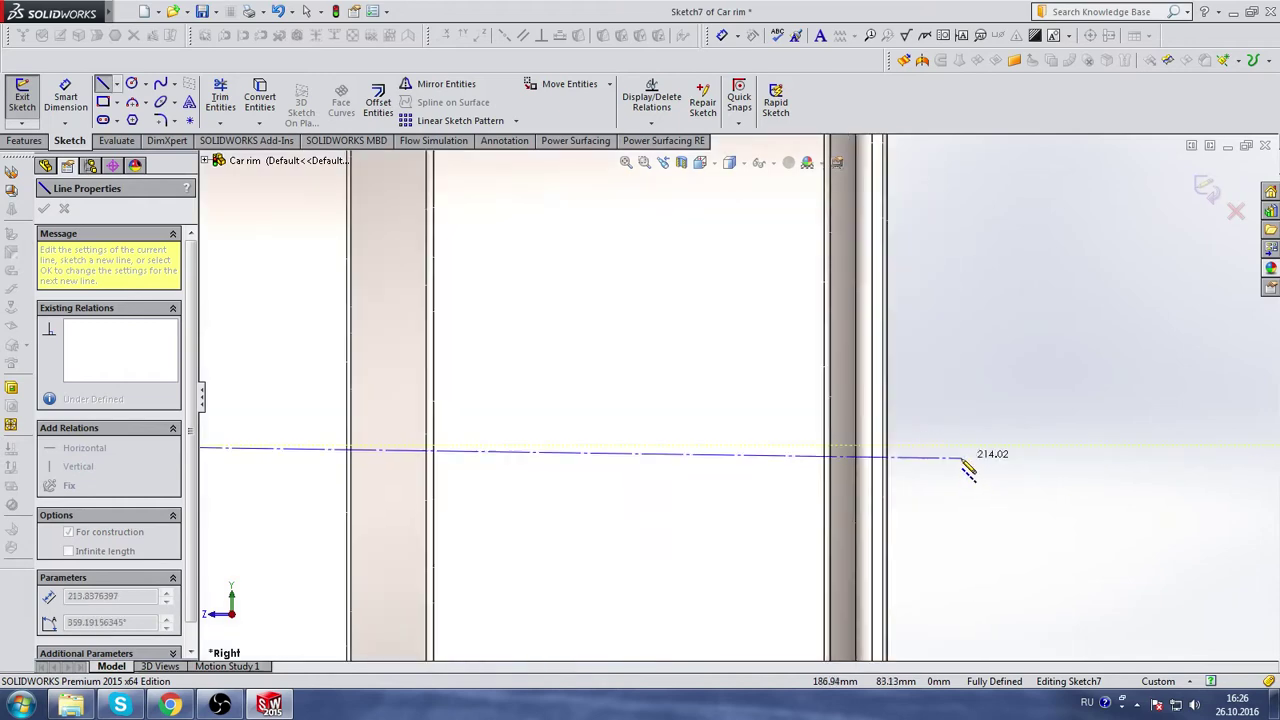
left_click(894, 450)
scroll(571, 429, "up", 3)
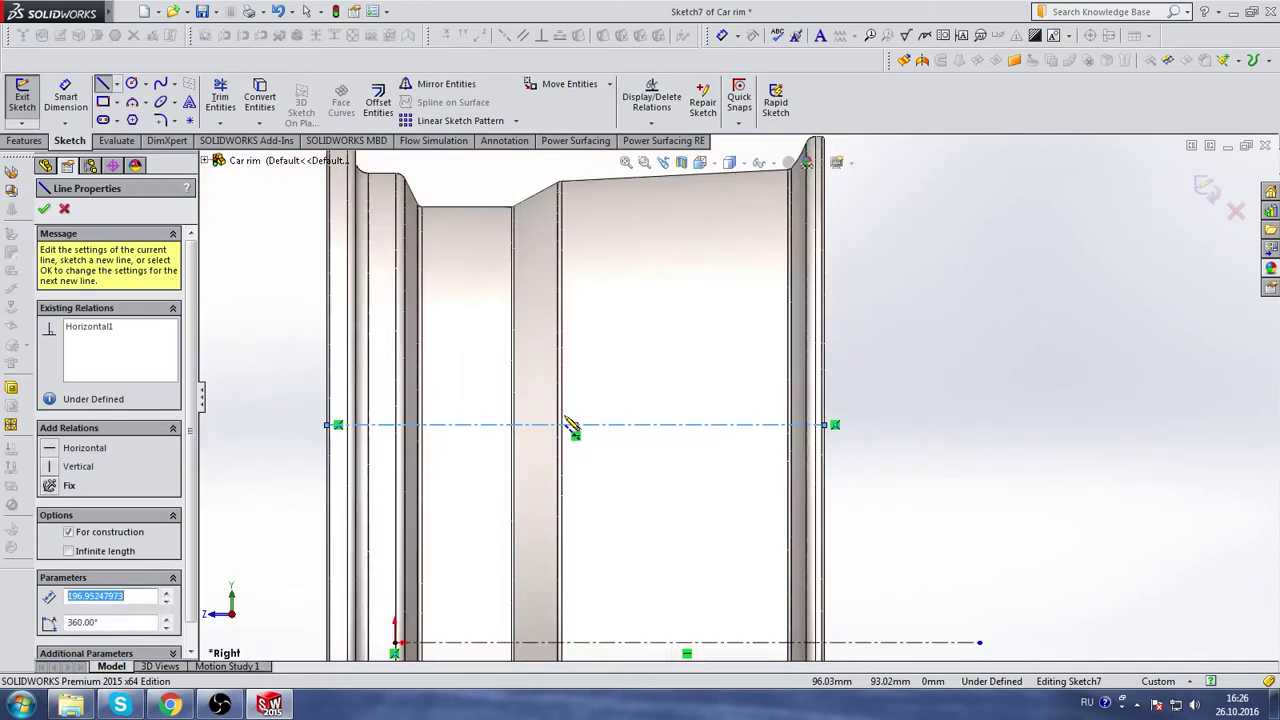
- Add a vertical centerline rising from the horizontal line's midpoint to well above the rim
left_click(602, 420)
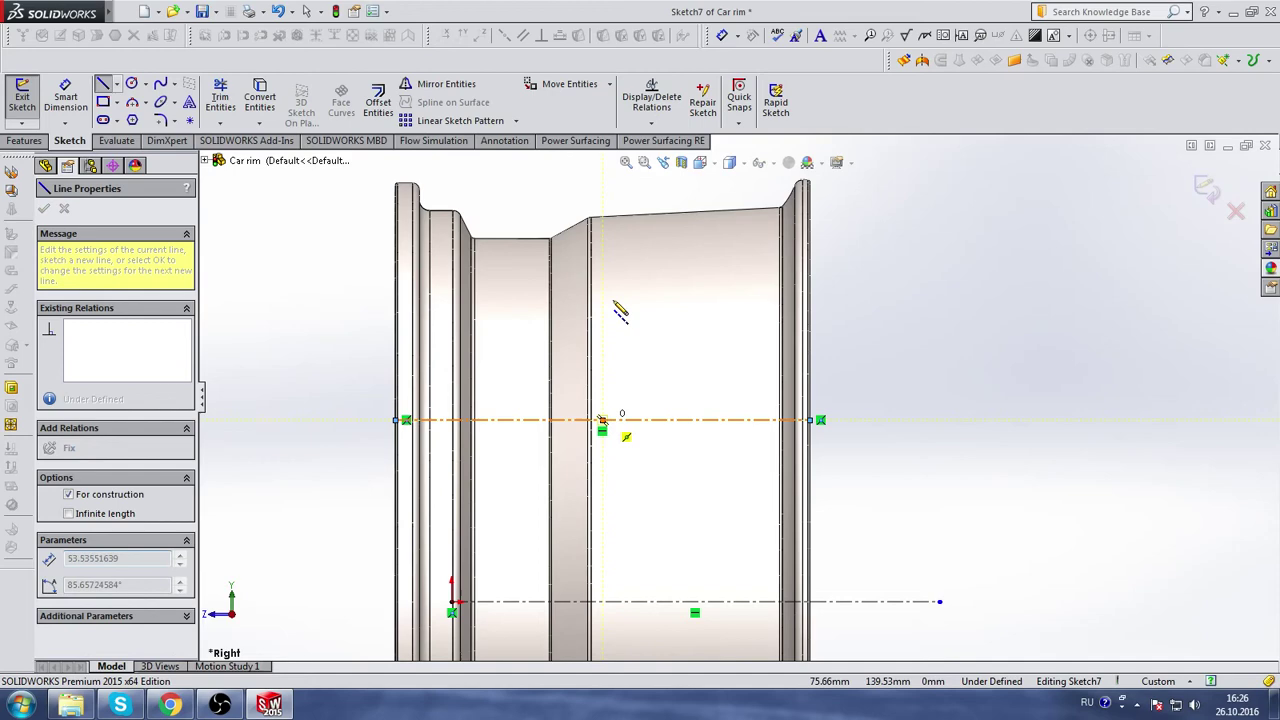
left_click(602, 202)
scroll(630, 270, "up", 2)
key("Escape")
scroll(645, 307, "down", 3)
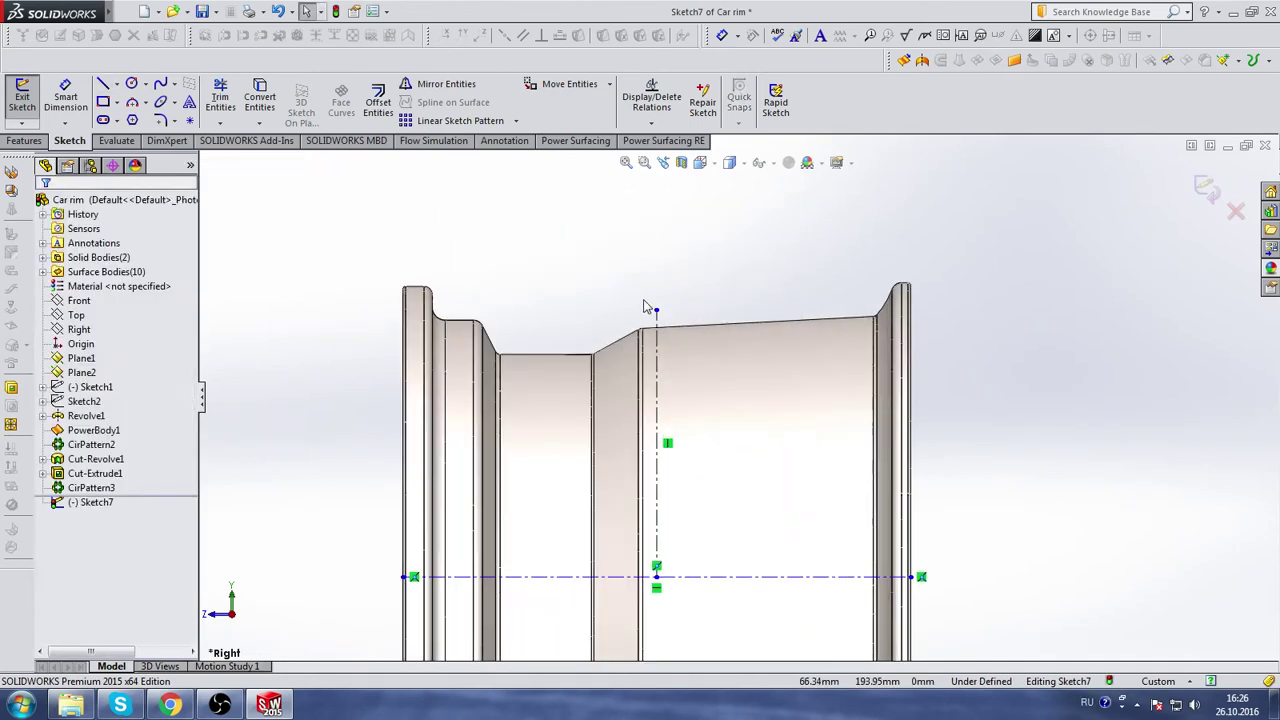
left_click_drag(657, 314, 660, 210)
scroll(620, 340, "up", 2)
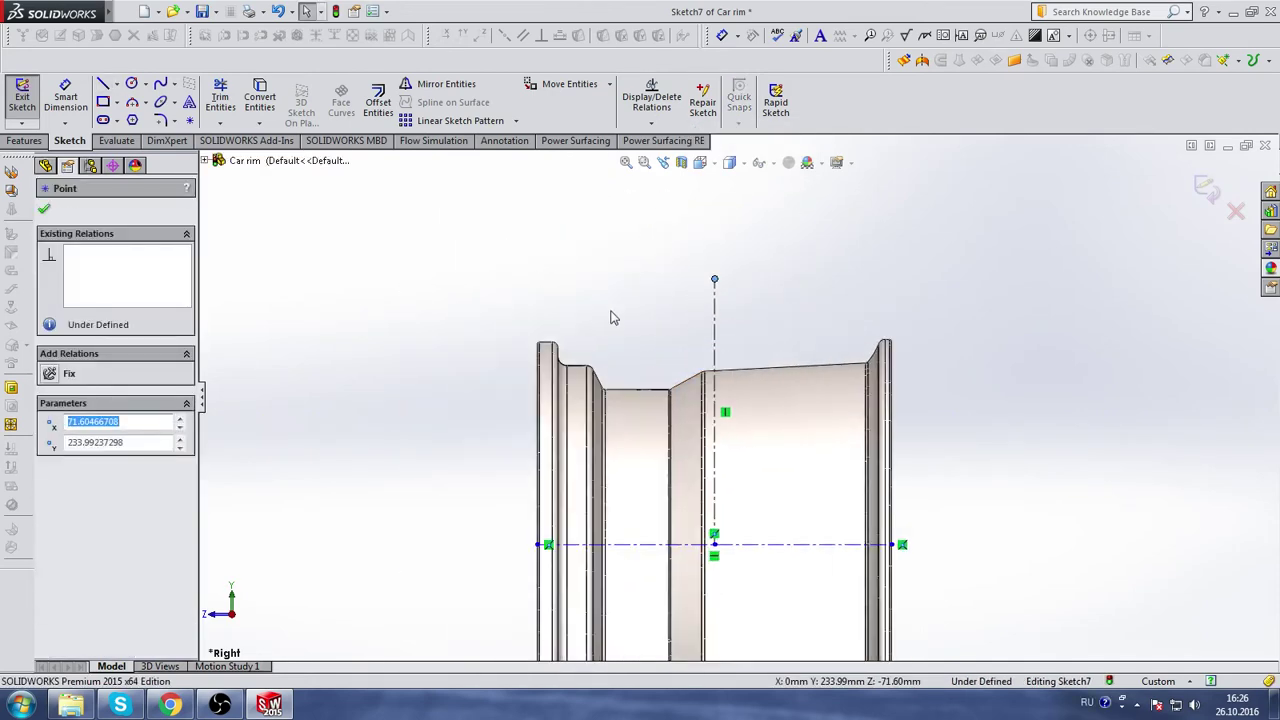
scroll(608, 314, "down", 2)
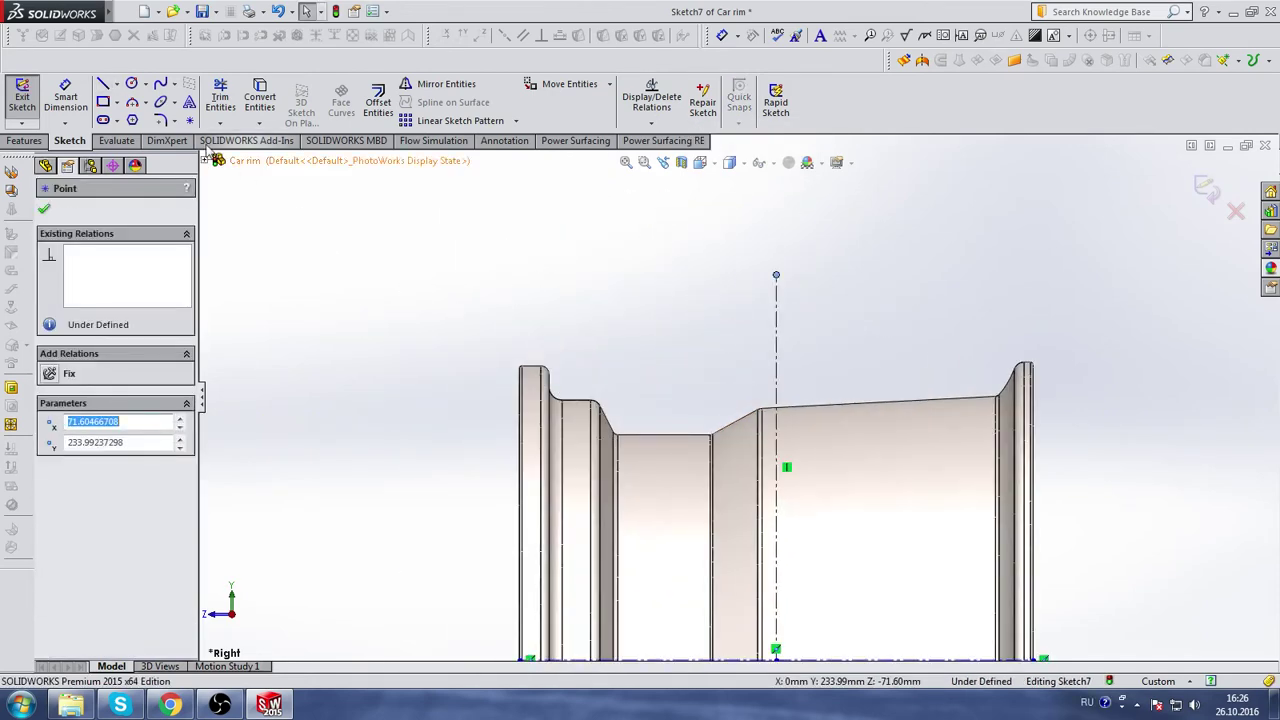
left_click(103, 84)
- Draw a short vertical line above the rim's right flange
scroll(738, 397, "up", 4)
scroll(803, 420, "down", 4)
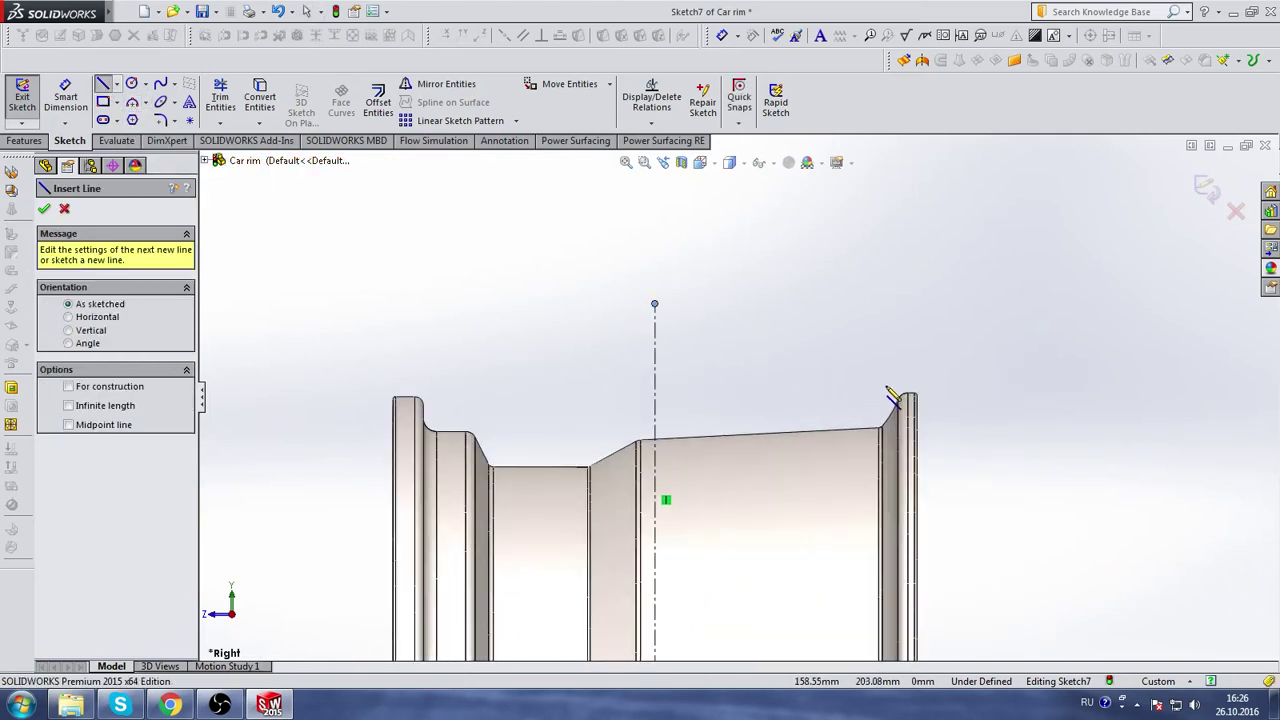
scroll(870, 400, "up", 3)
scroll(780, 400, "down", 3)
scroll(780, 397, "down", 2)
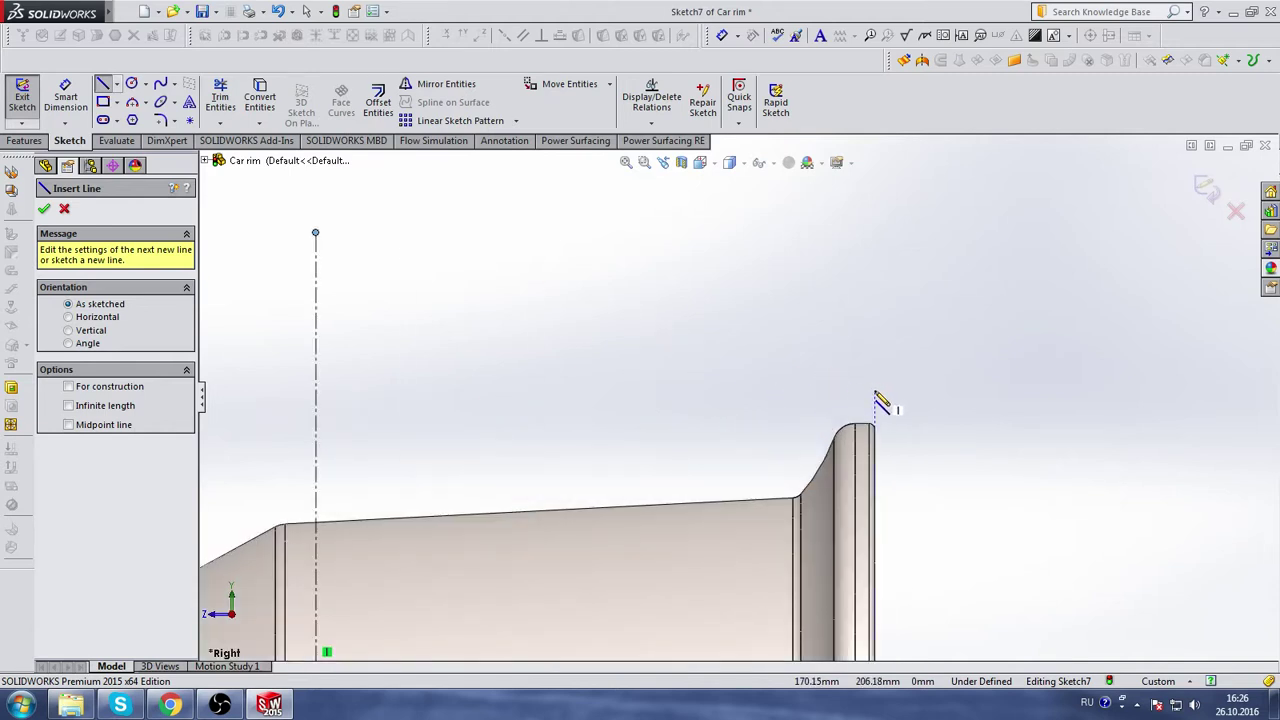
left_click_drag(874, 408, 874, 357)
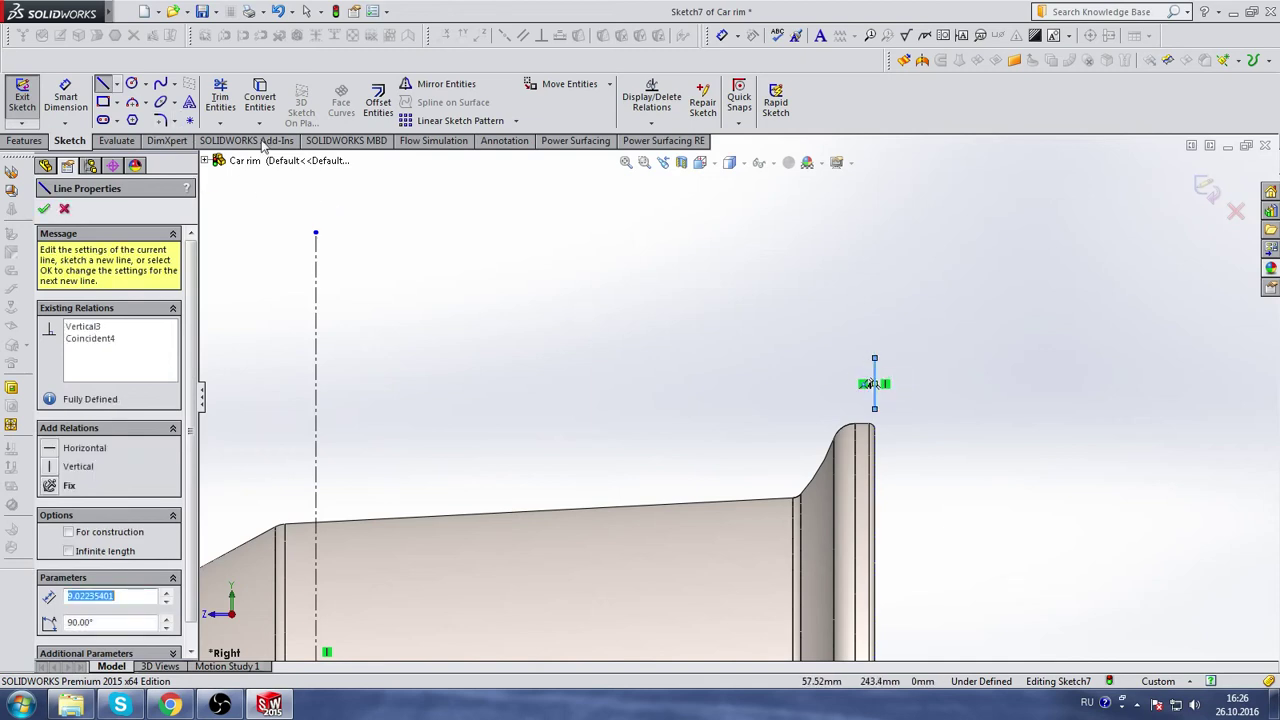
- Sketch a spline from the short line's lower end over the flange top and down its slope to the base
left_click(163, 88)
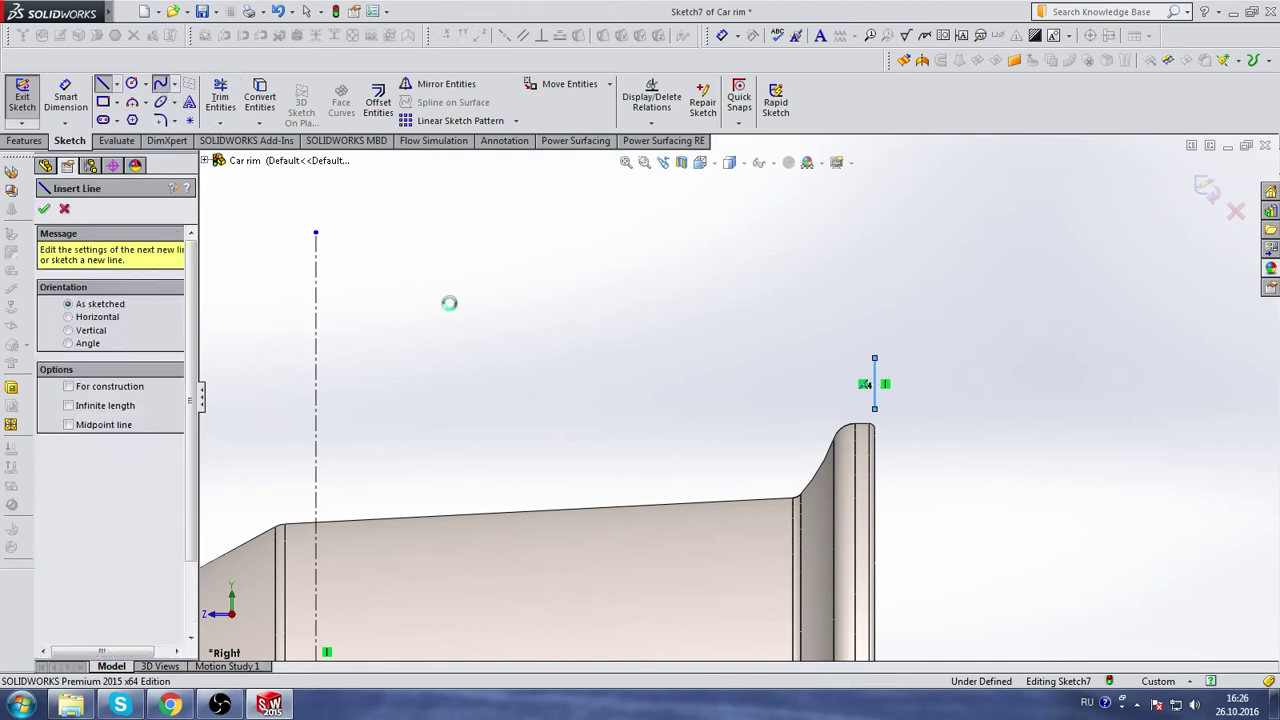
scroll(834, 447, "down", 2)
scroll(925, 390, "down", 1)
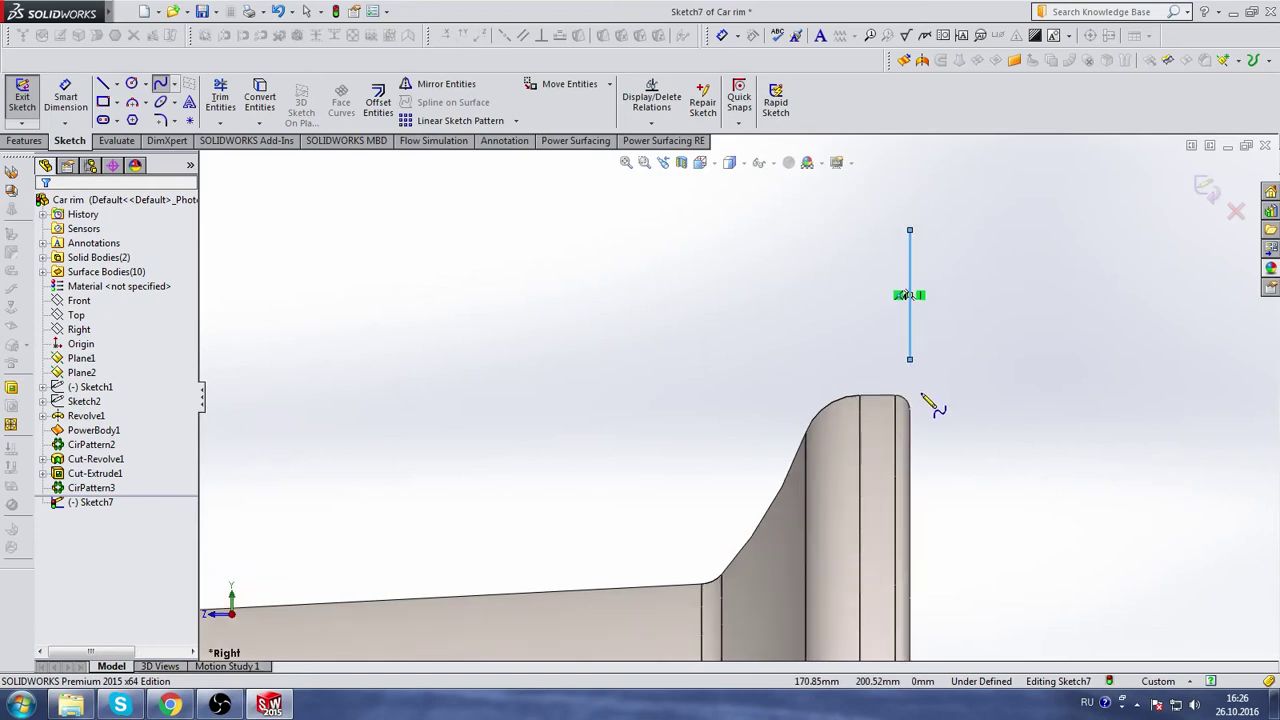
left_click(910, 361)
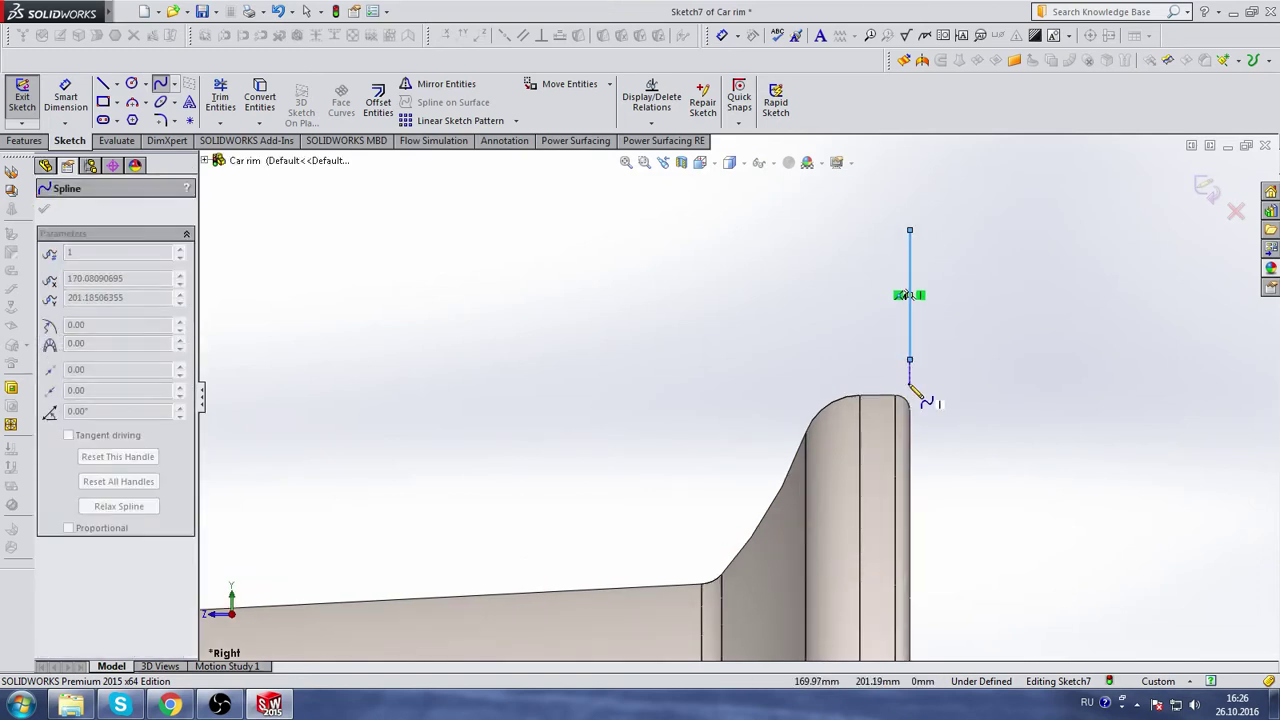
left_click(903, 383)
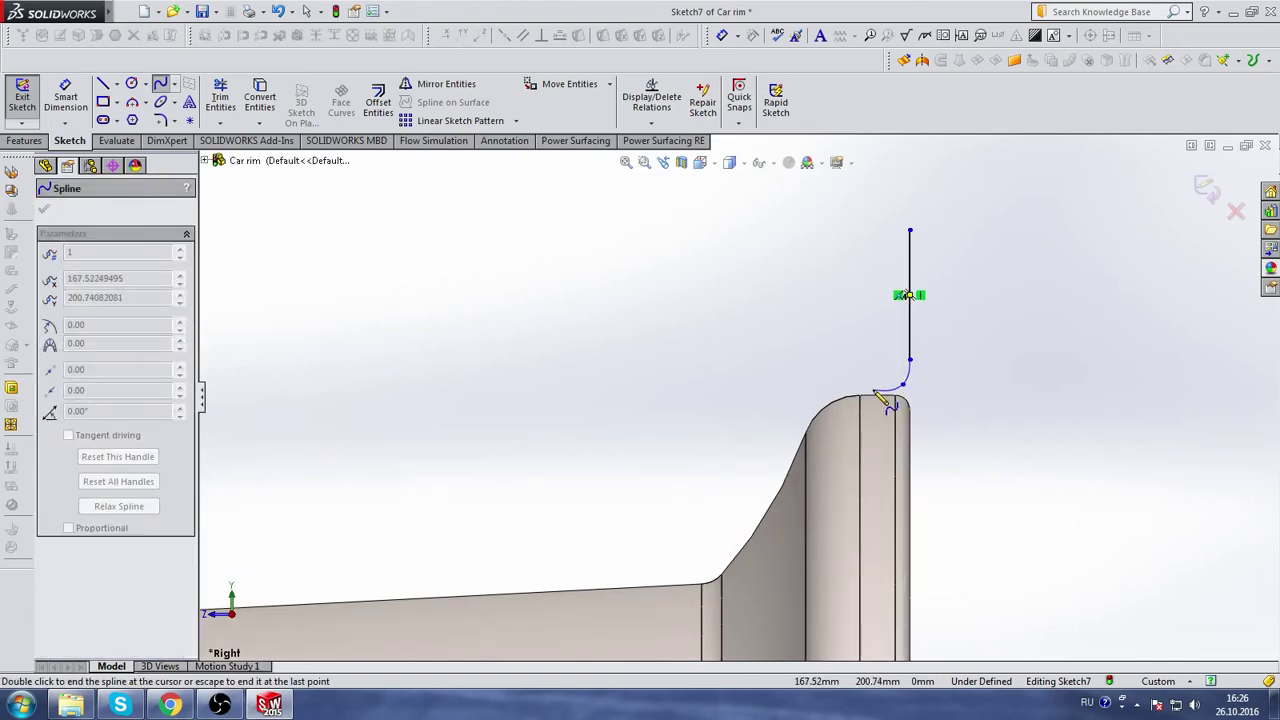
left_click(873, 389)
left_click(834, 391)
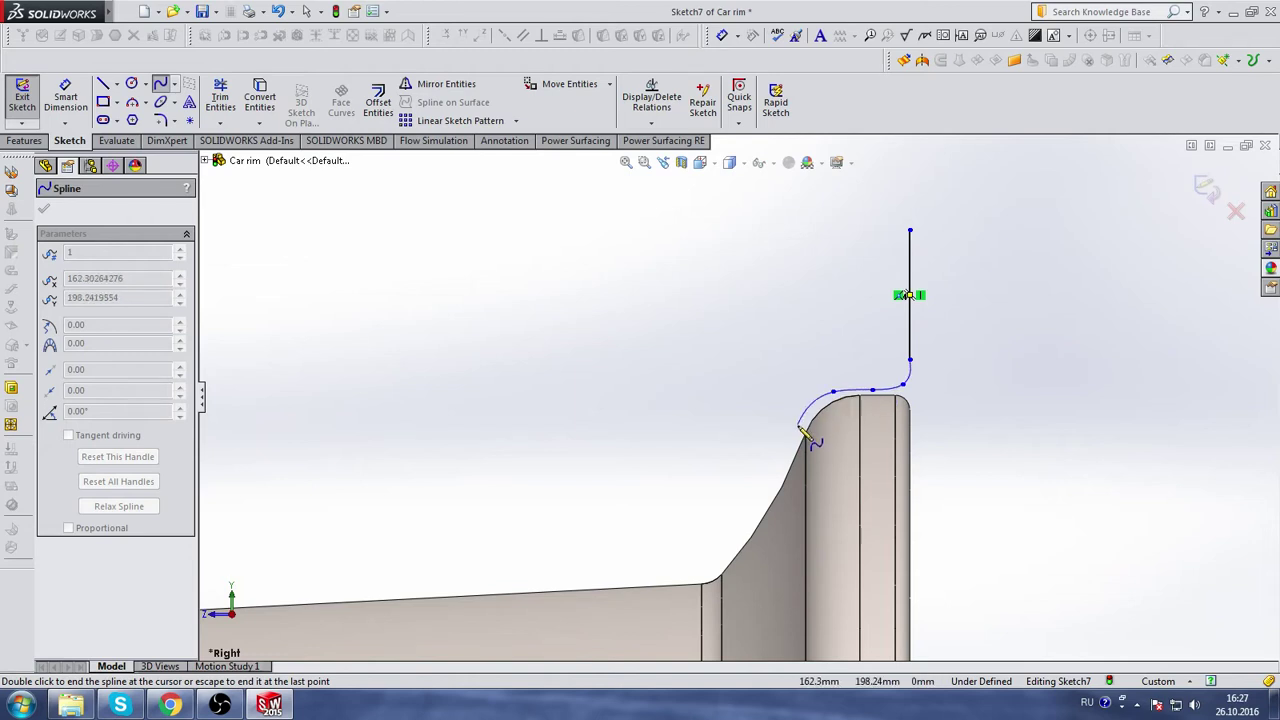
left_click(810, 410)
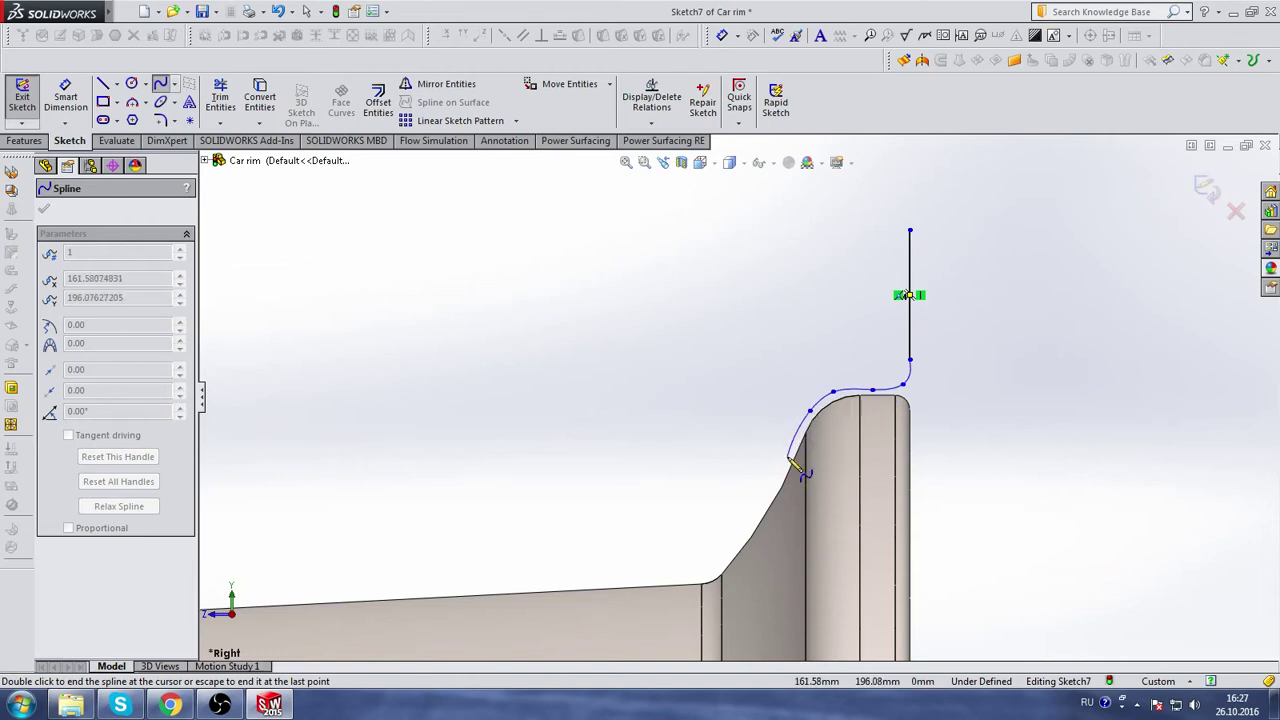
left_click(786, 459)
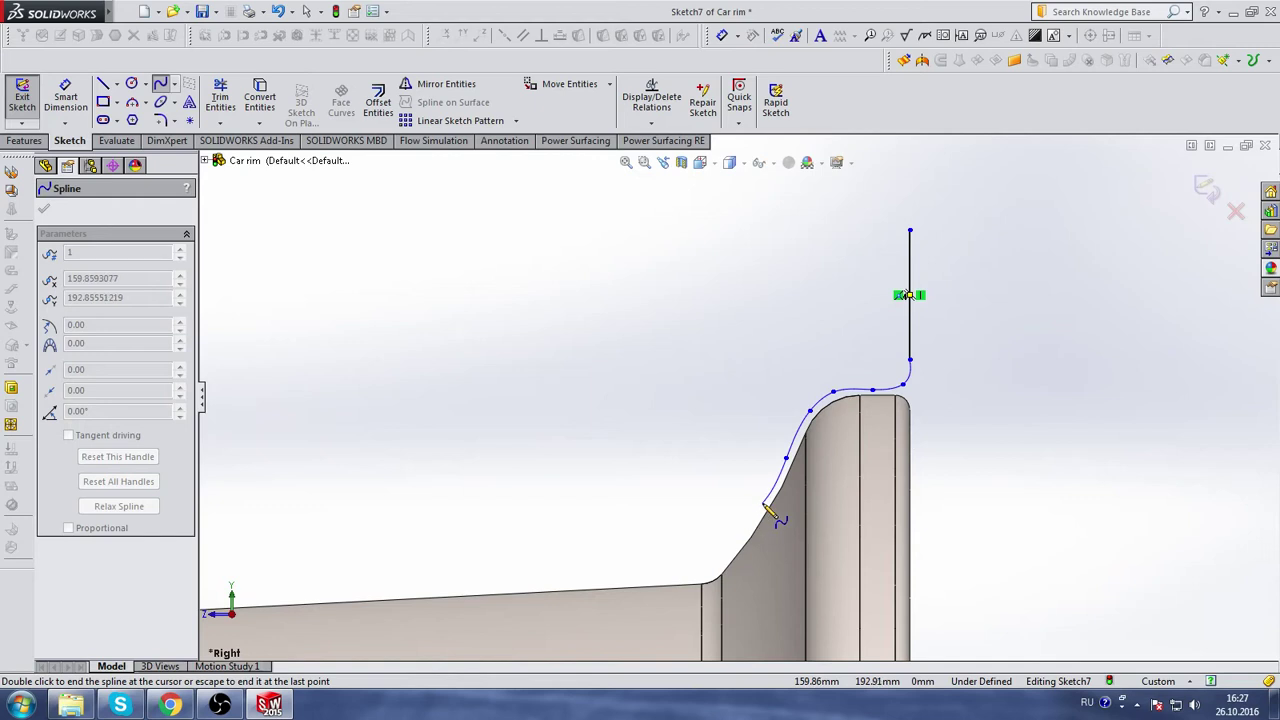
left_click(763, 502)
left_click(736, 547)
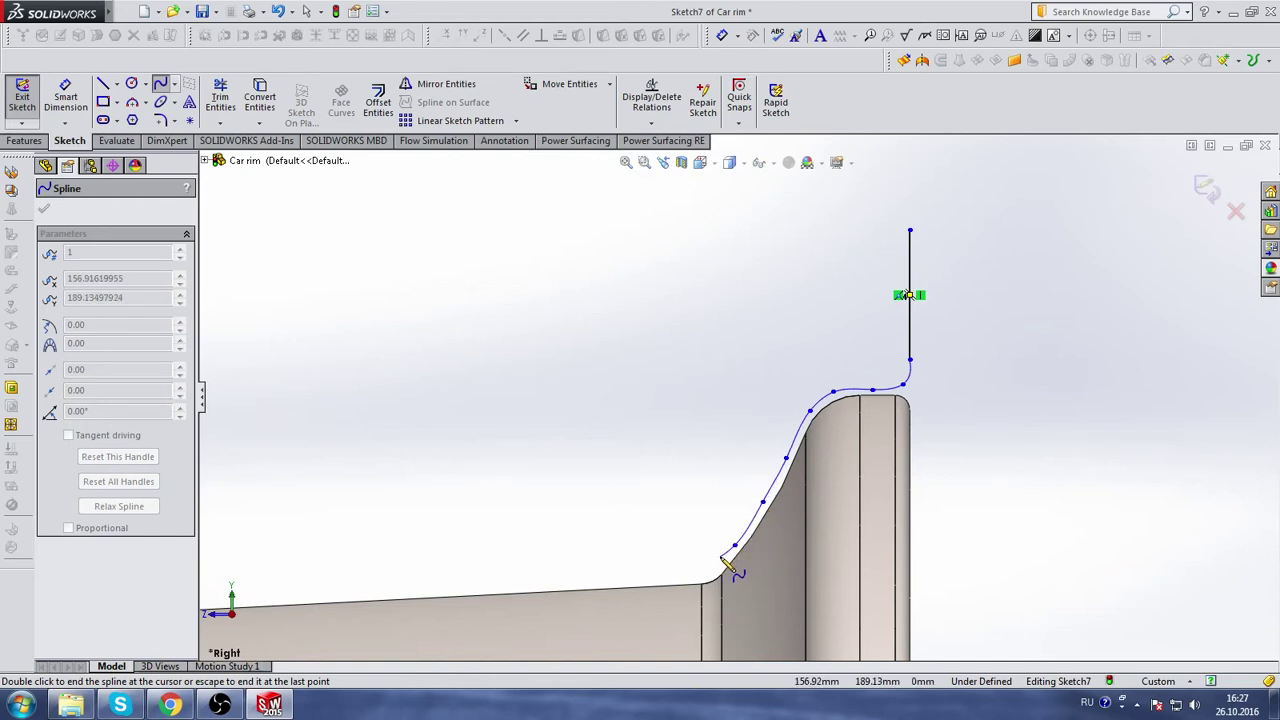
left_click(721, 556)
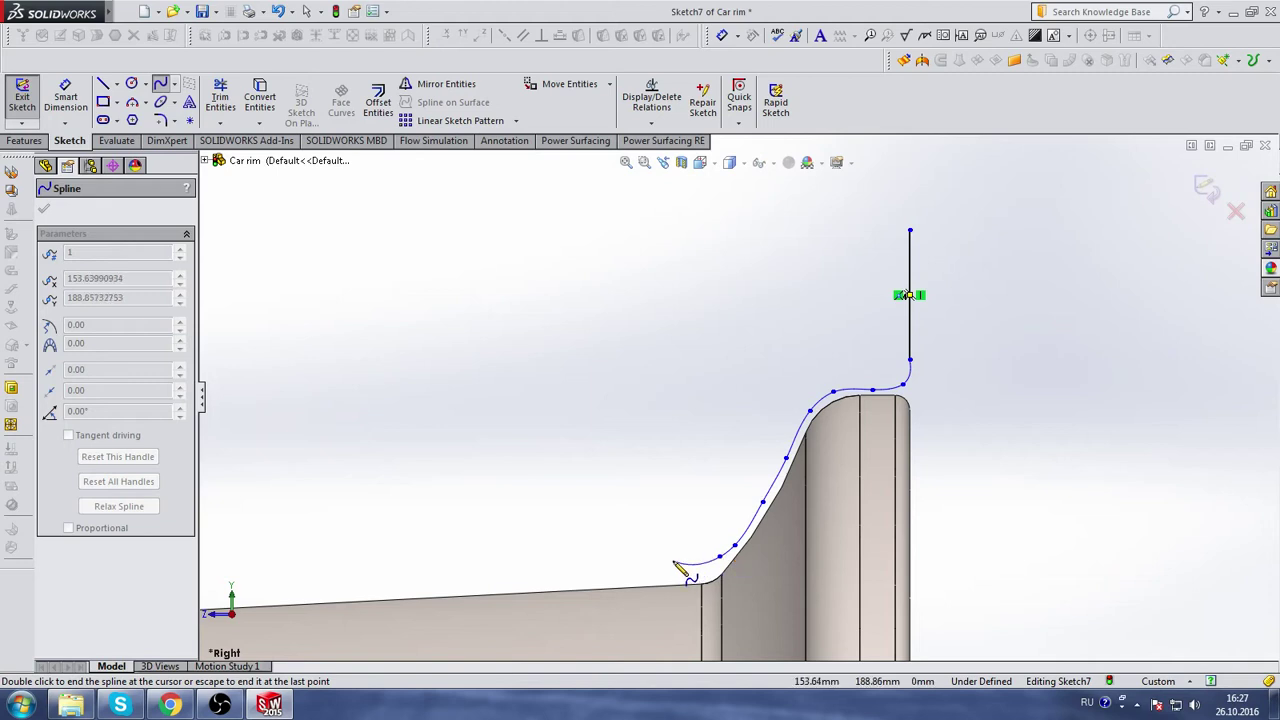
left_click(673, 562)
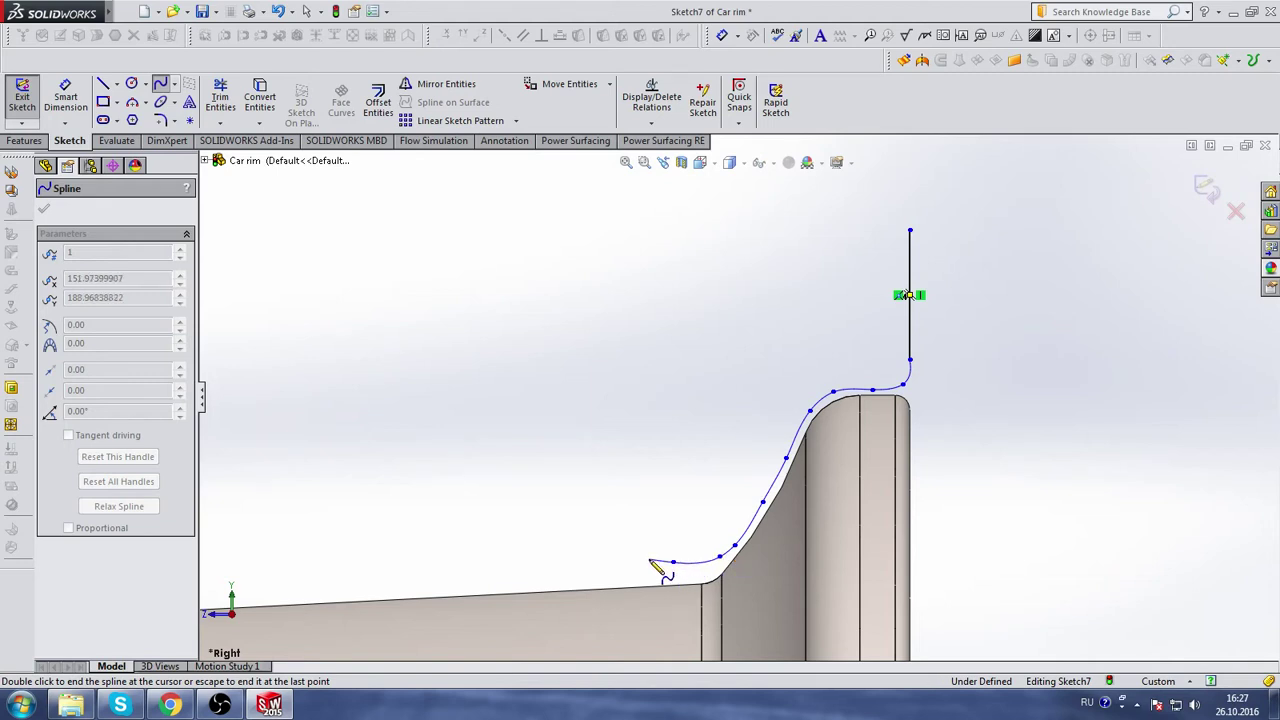
double_click(650, 563)
- Start a second spline at the first spline's lower end, arching up beside it toward the flange top
scroll(763, 400, "up", 2)
scroll(755, 402, "up", 2)
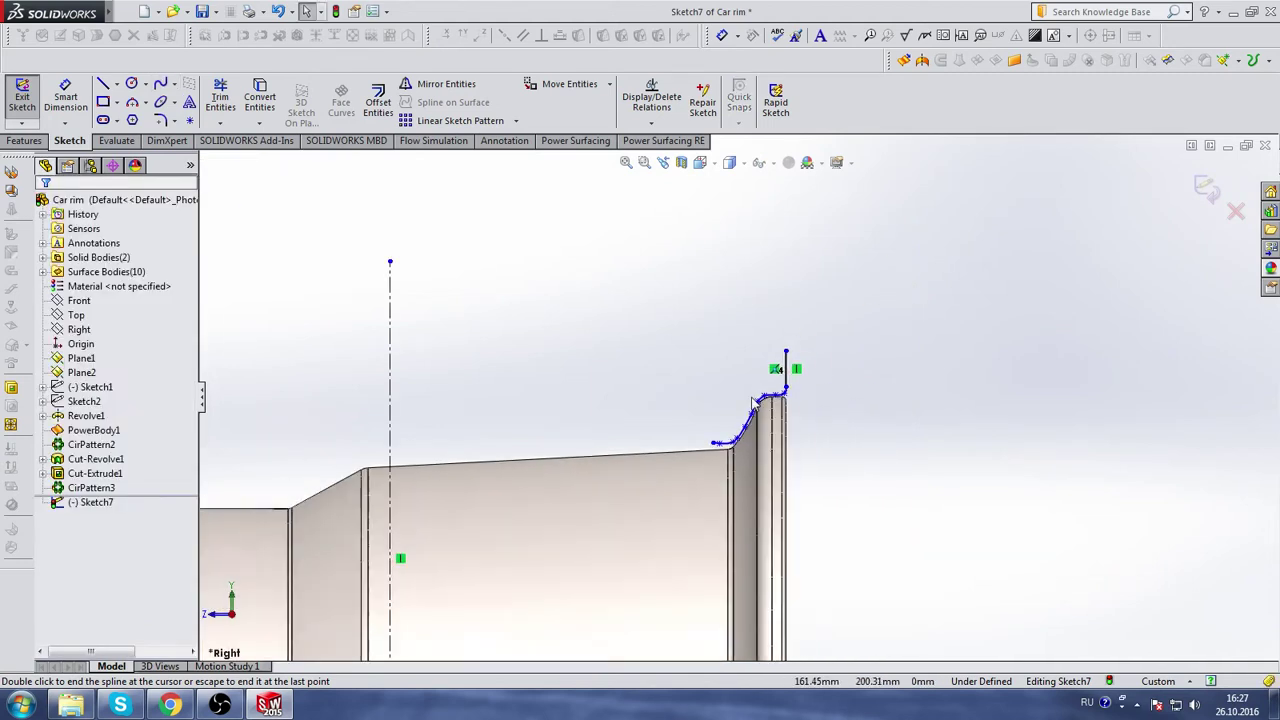
scroll(745, 395, "down", 2)
scroll(738, 392, "down", 1)
scroll(742, 375, "up", 1)
scroll(744, 353, "up", 1)
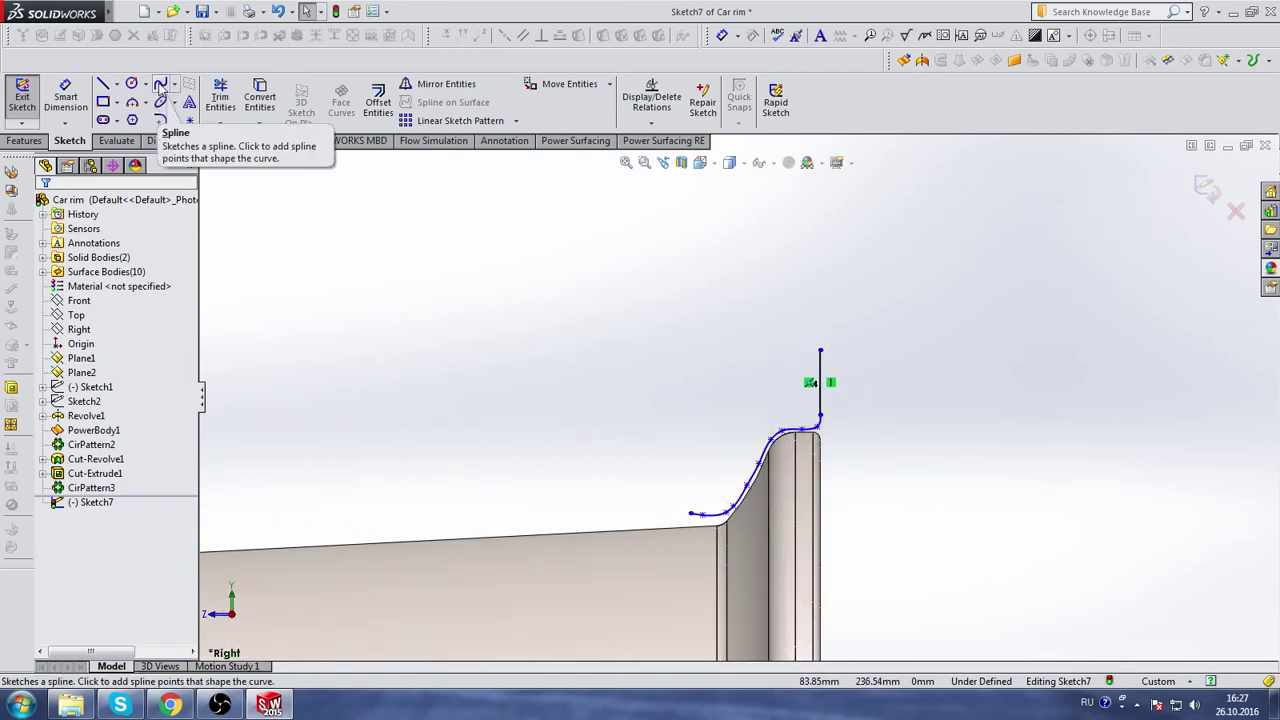
scroll(675, 342, "up", 2)
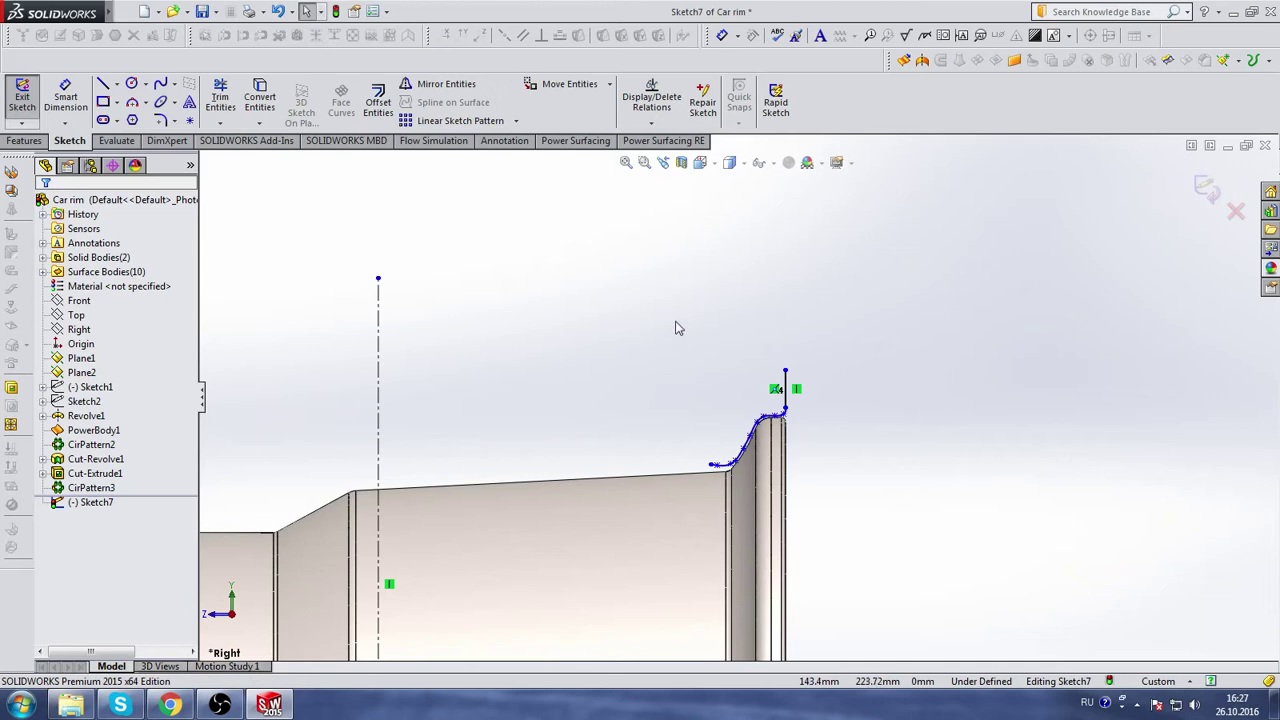
scroll(675, 328, "down", 2)
left_click(160, 85)
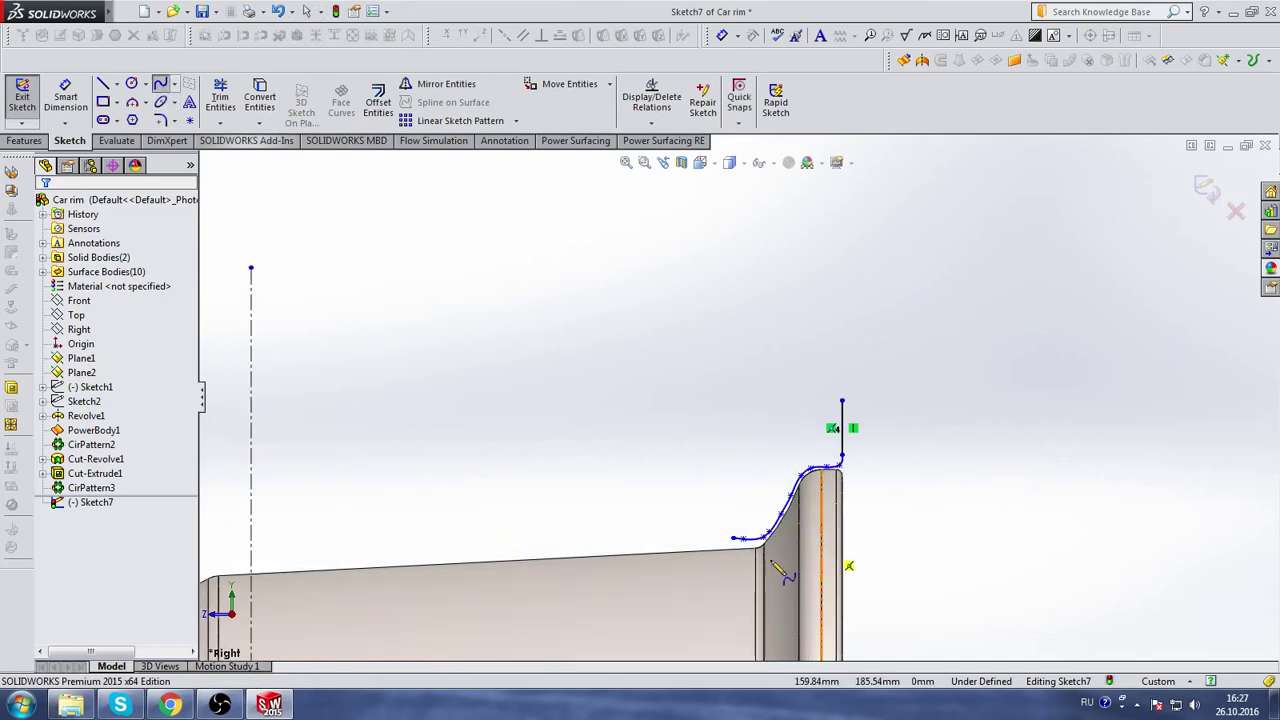
scroll(760, 512, "down", 2)
left_click(718, 550)
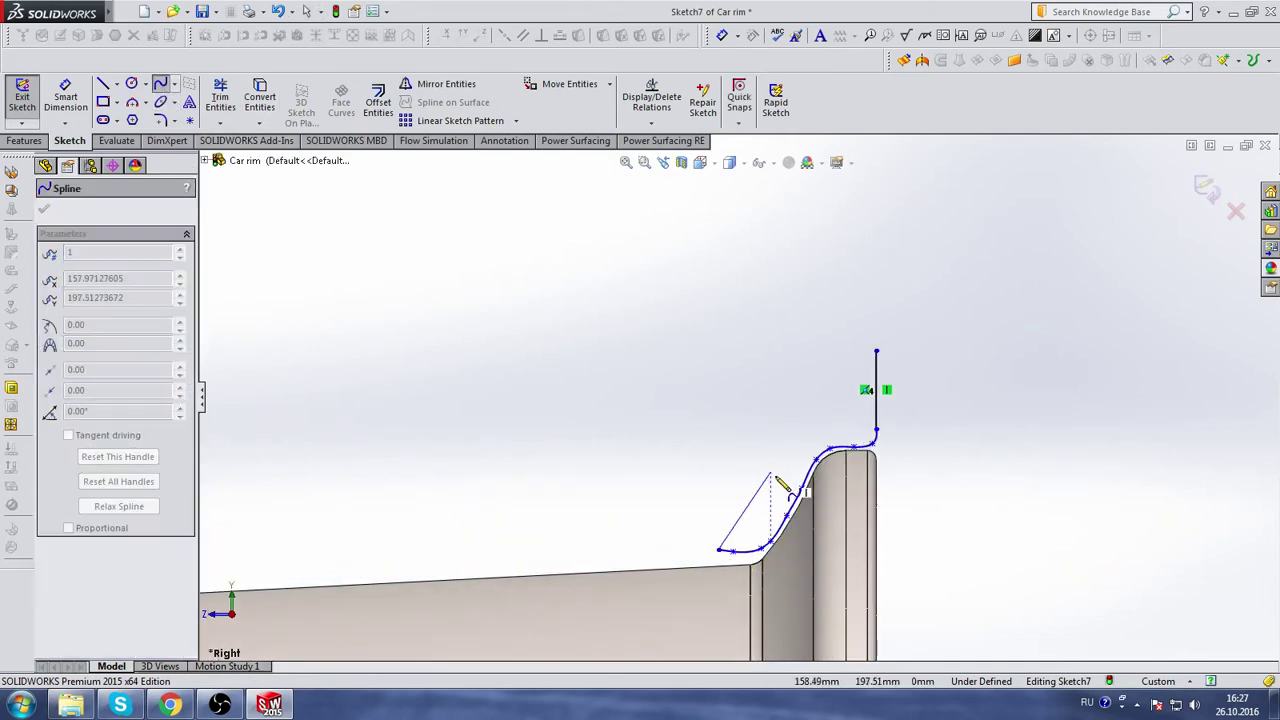
left_click(746, 490)
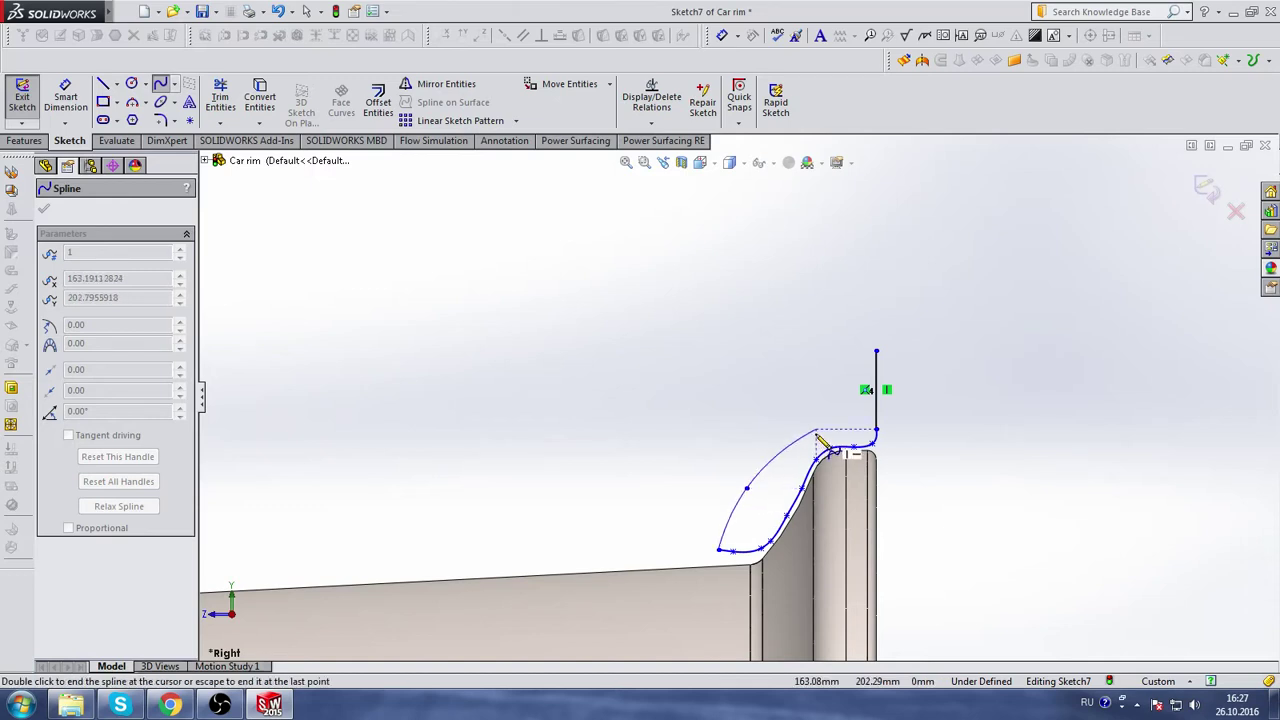
left_click(817, 431)
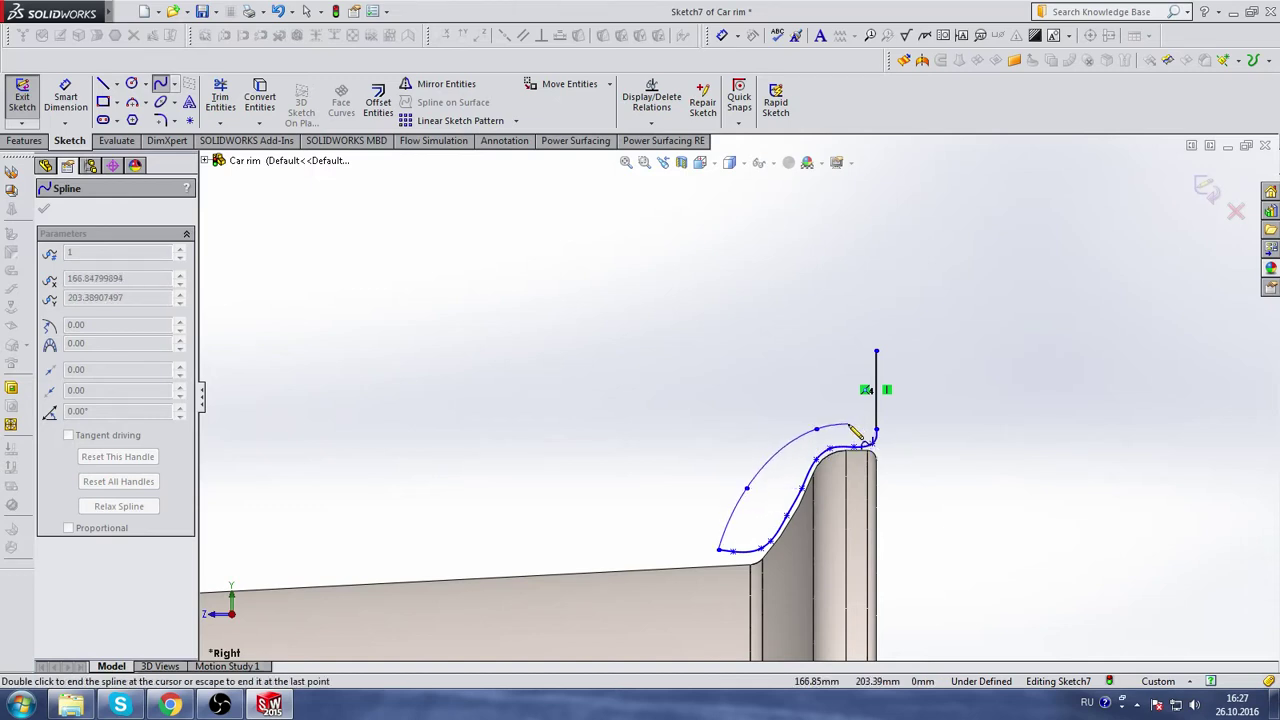
left_click(850, 427)
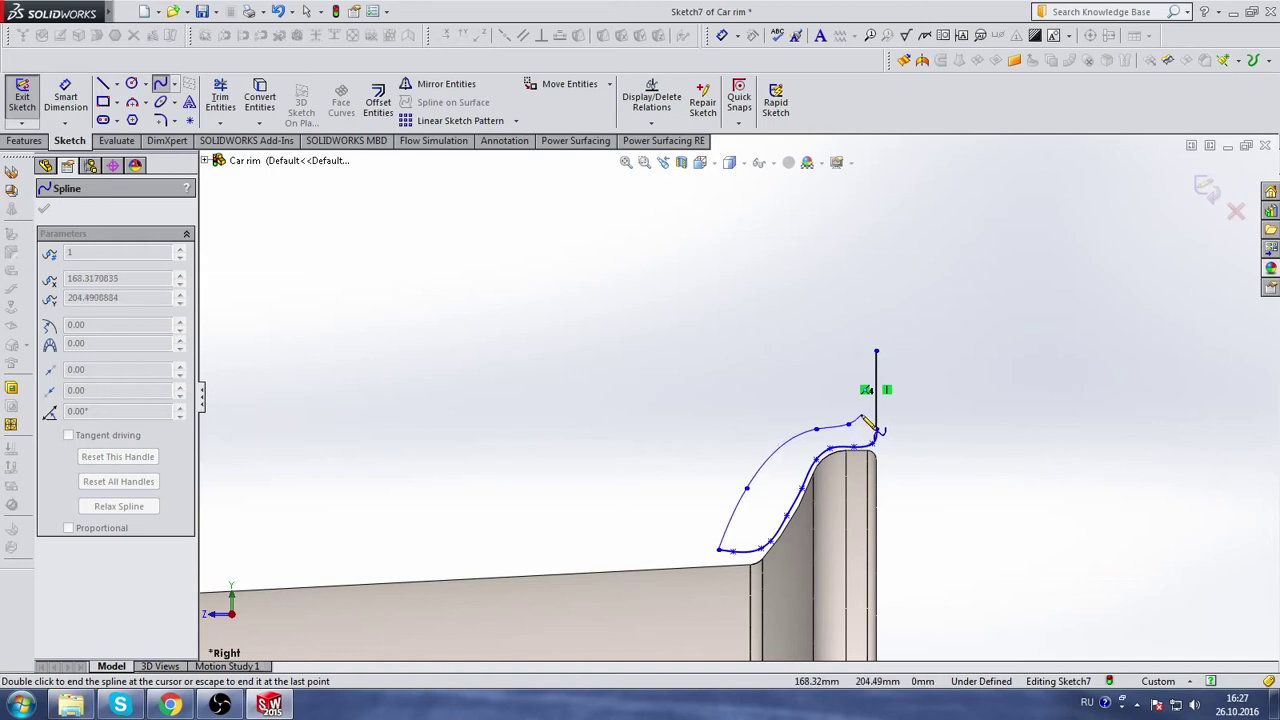
- Finish the second spline and pull one of its points outward to smooth the curve
double_click(868, 426)
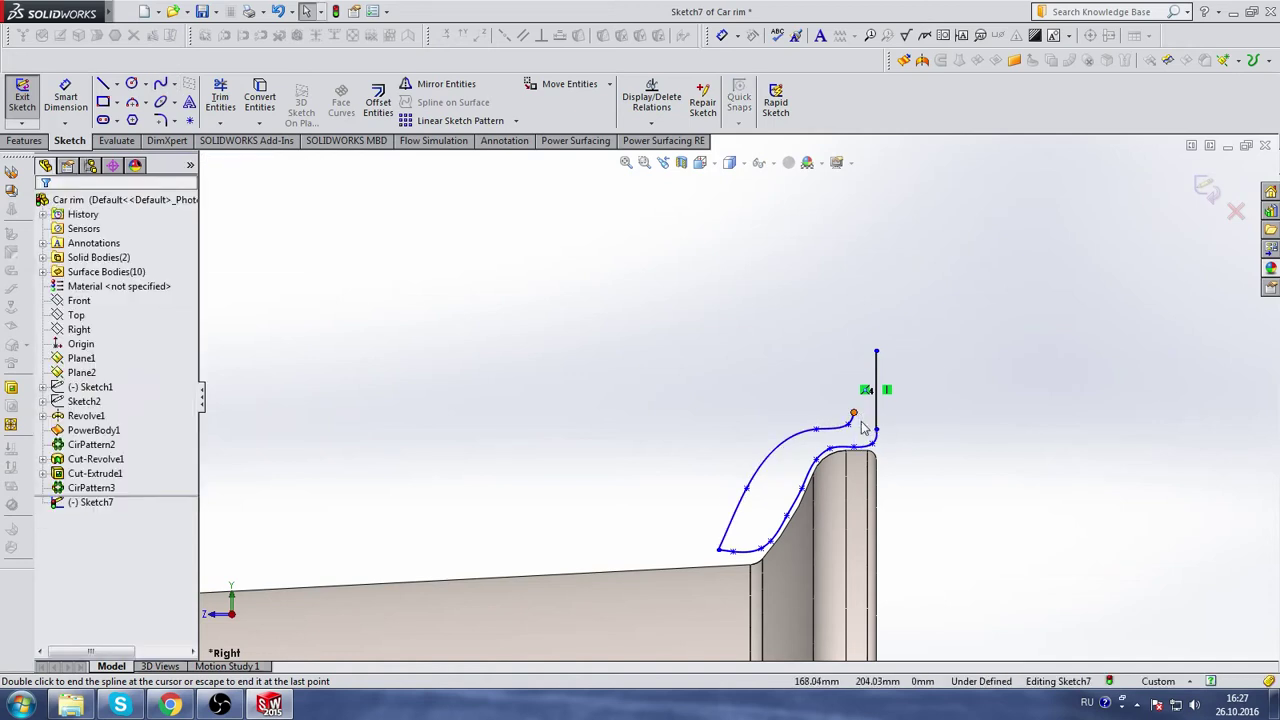
scroll(712, 364, "up", 3)
scroll(741, 432, "down", 3)
mouse_move(747, 474)
left_mouse_down()
mouse_move(755, 487)
mouse_move(708, 472)
left_mouse_up()
scroll(725, 560, "down", 3)
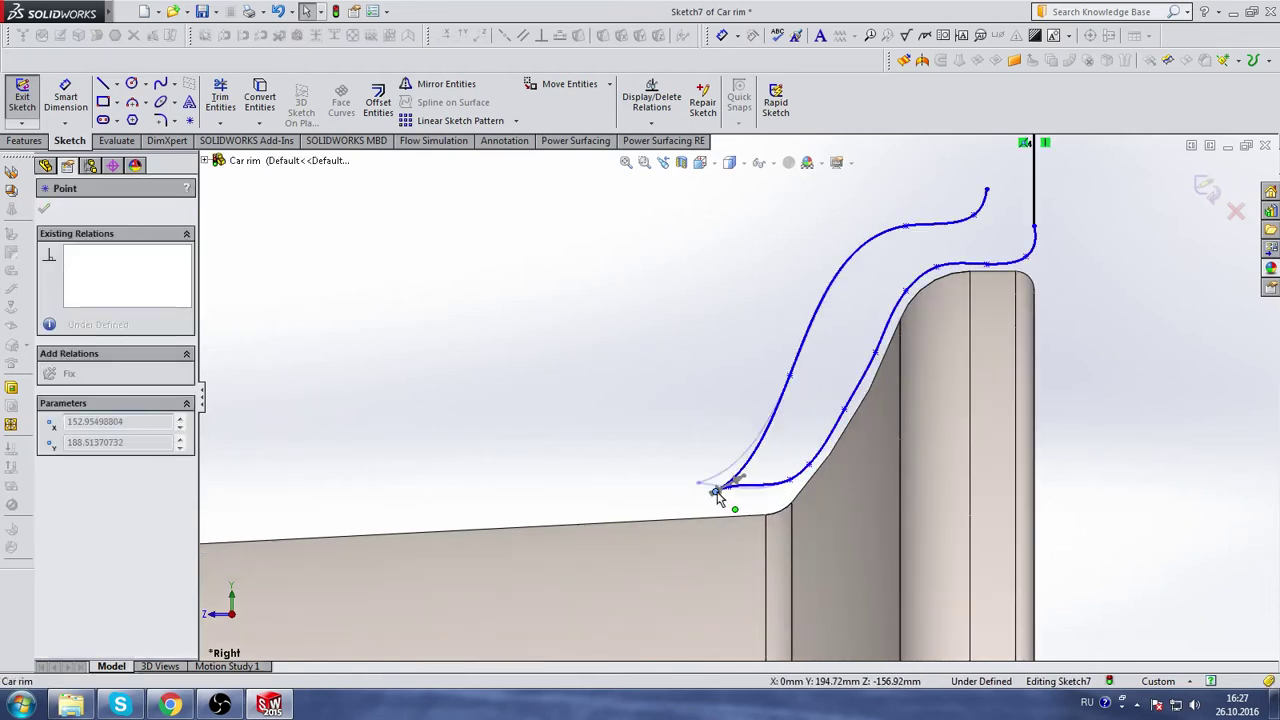
scroll(750, 449, "up", 3)
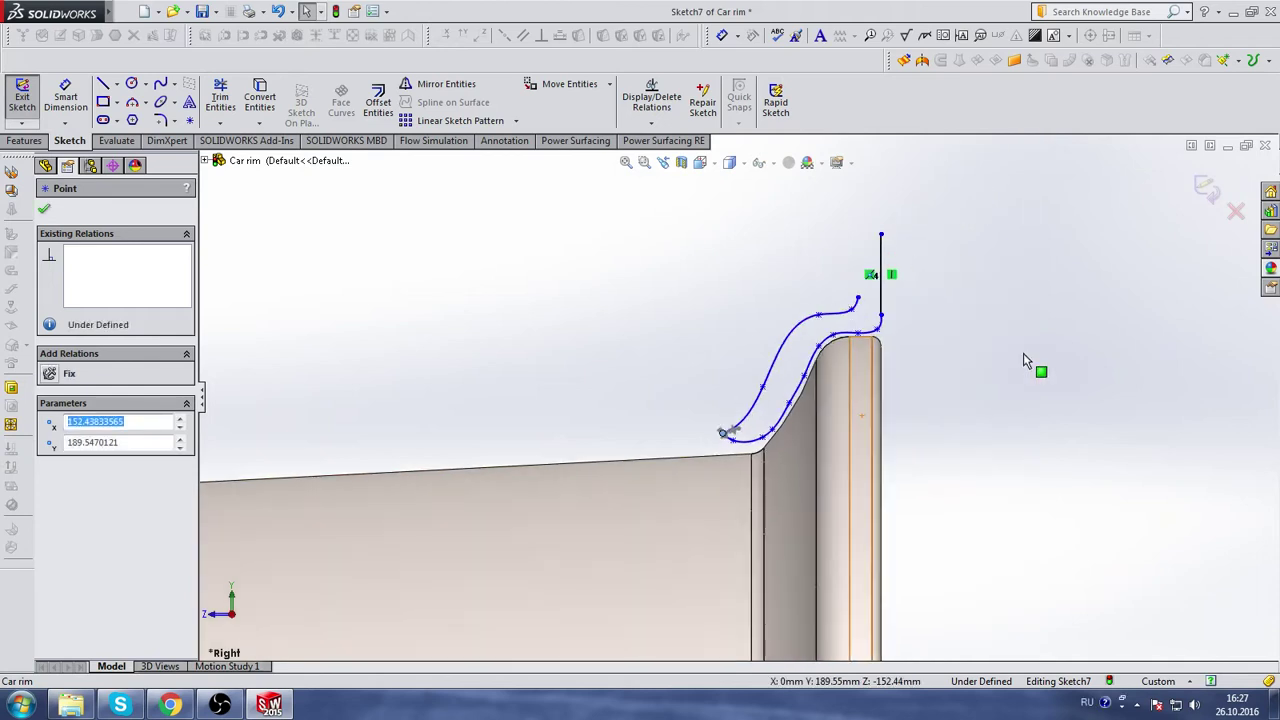
left_click(949, 341)
- Drag the second spline's end onto the first spline so the two form a closed crescent
scroll(760, 310, "down", 4)
left_click_drag(877, 420, 884, 512)
left_click(1006, 303)
scroll(1006, 303, "up", 2)
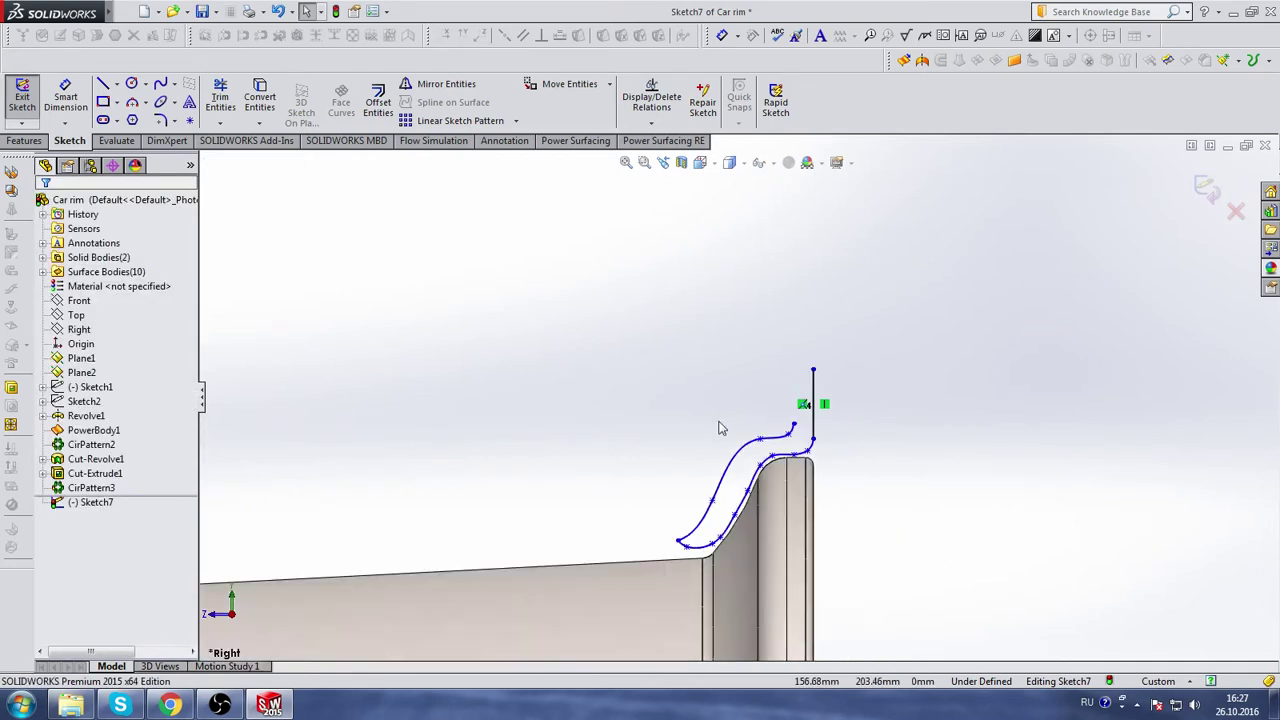
scroll(695, 350, "up", 2)
scroll(713, 373, "up", 2)
scroll(714, 372, "down", 3)
- Draw two connected three-point arcs from the vertical line's top sweeping left toward the centerline
scroll(720, 382, "down", 2)
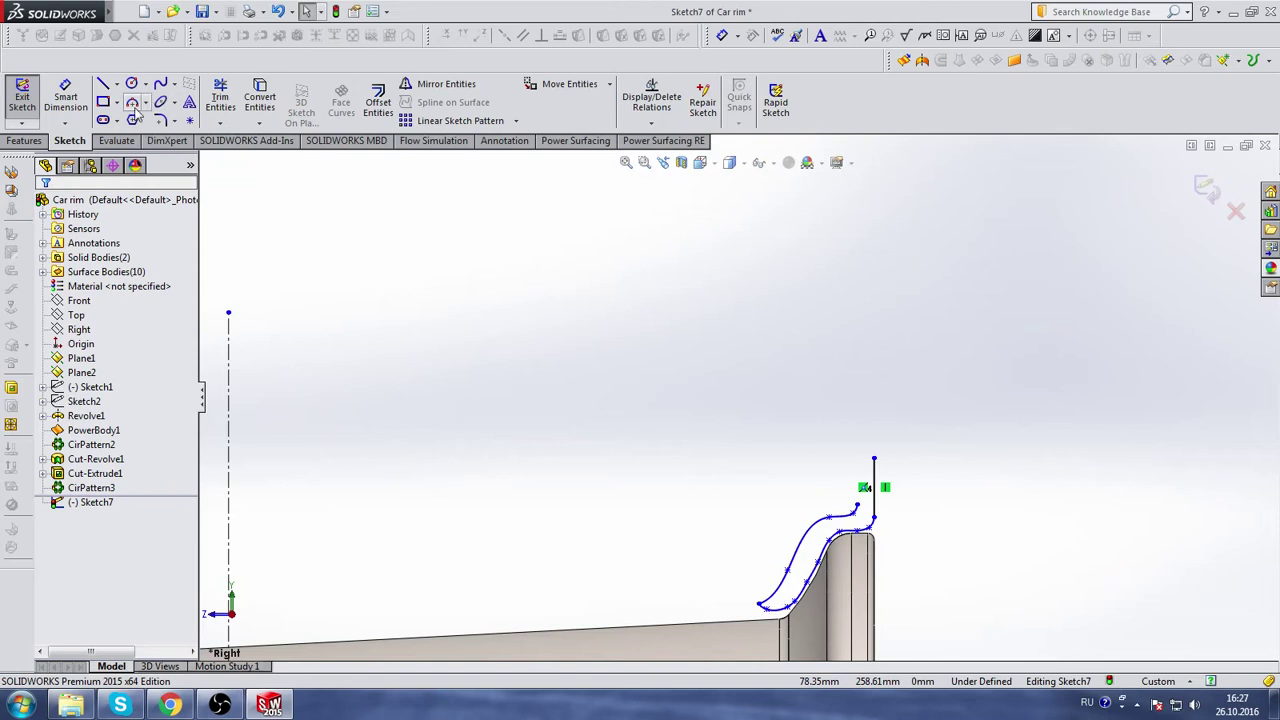
left_click(131, 103)
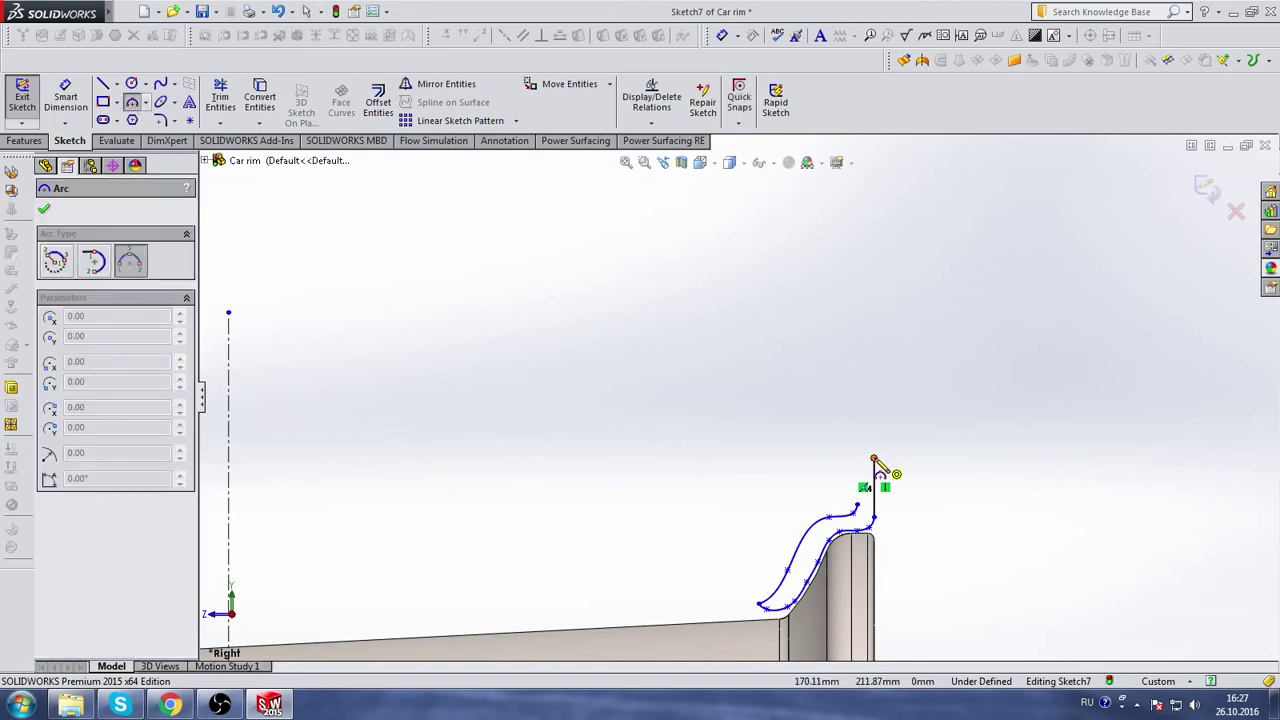
left_click(875, 460)
left_click(732, 313)
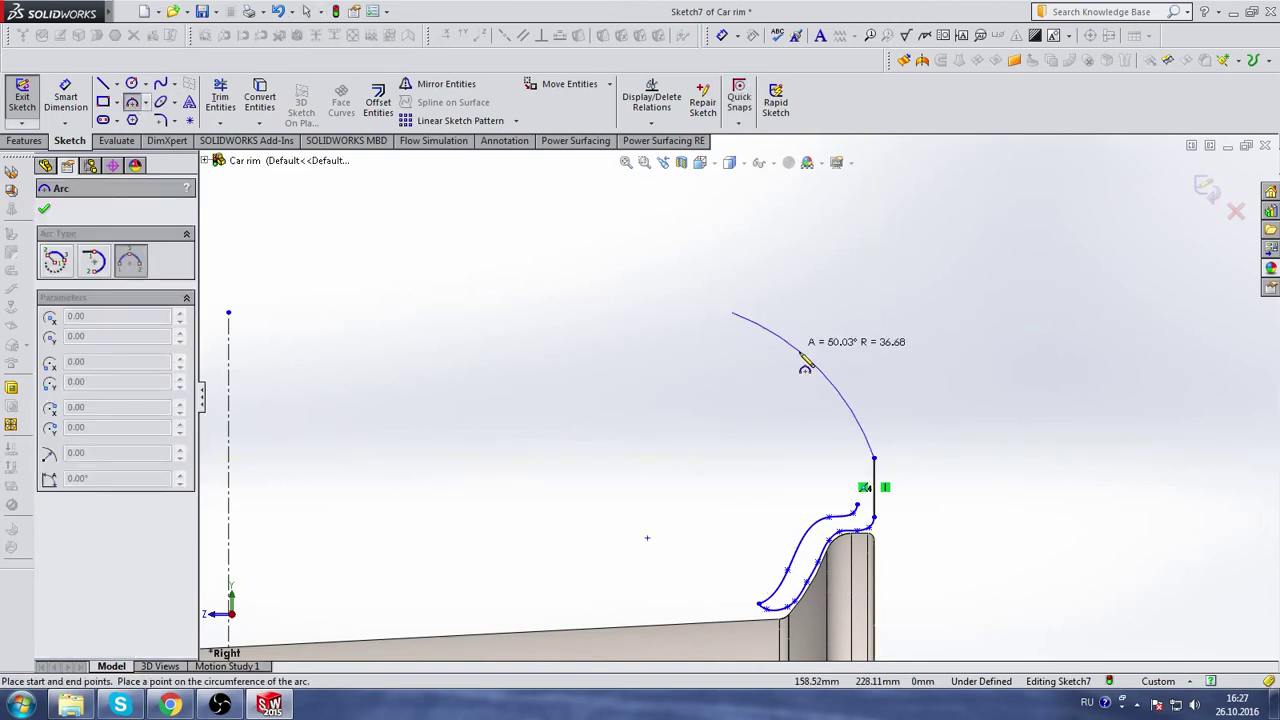
left_click(822, 366)
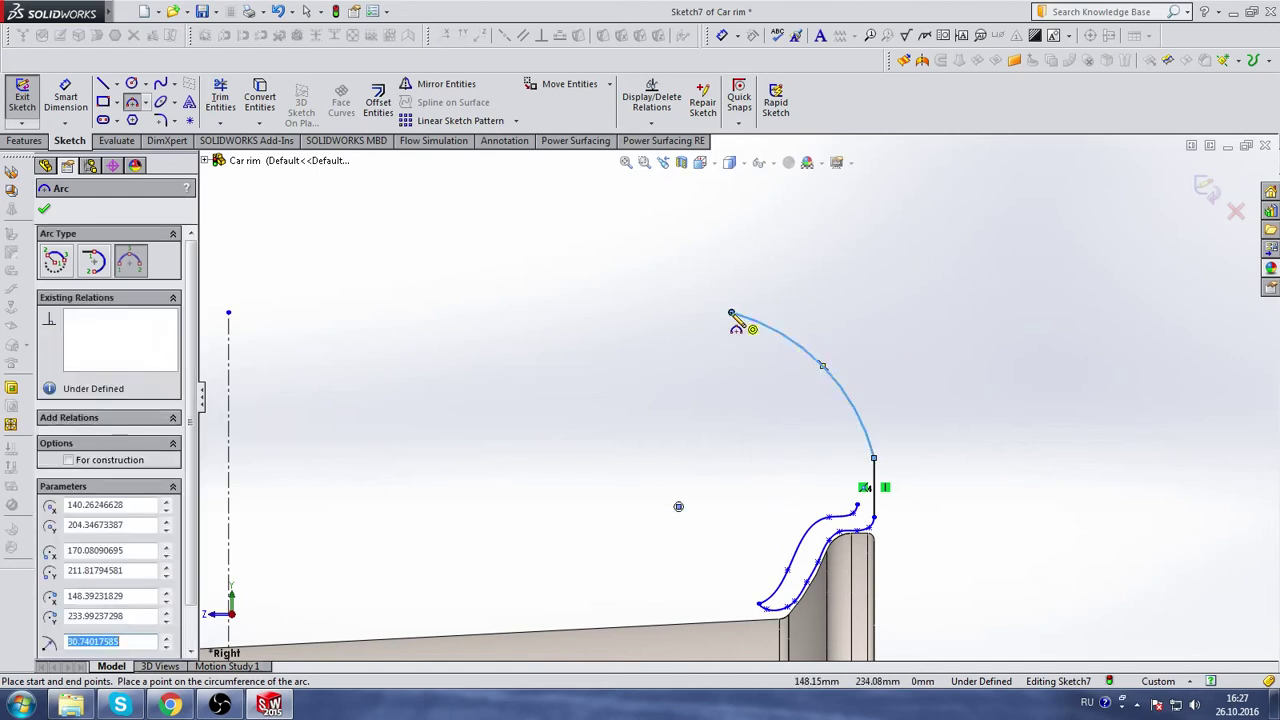
left_click(733, 314)
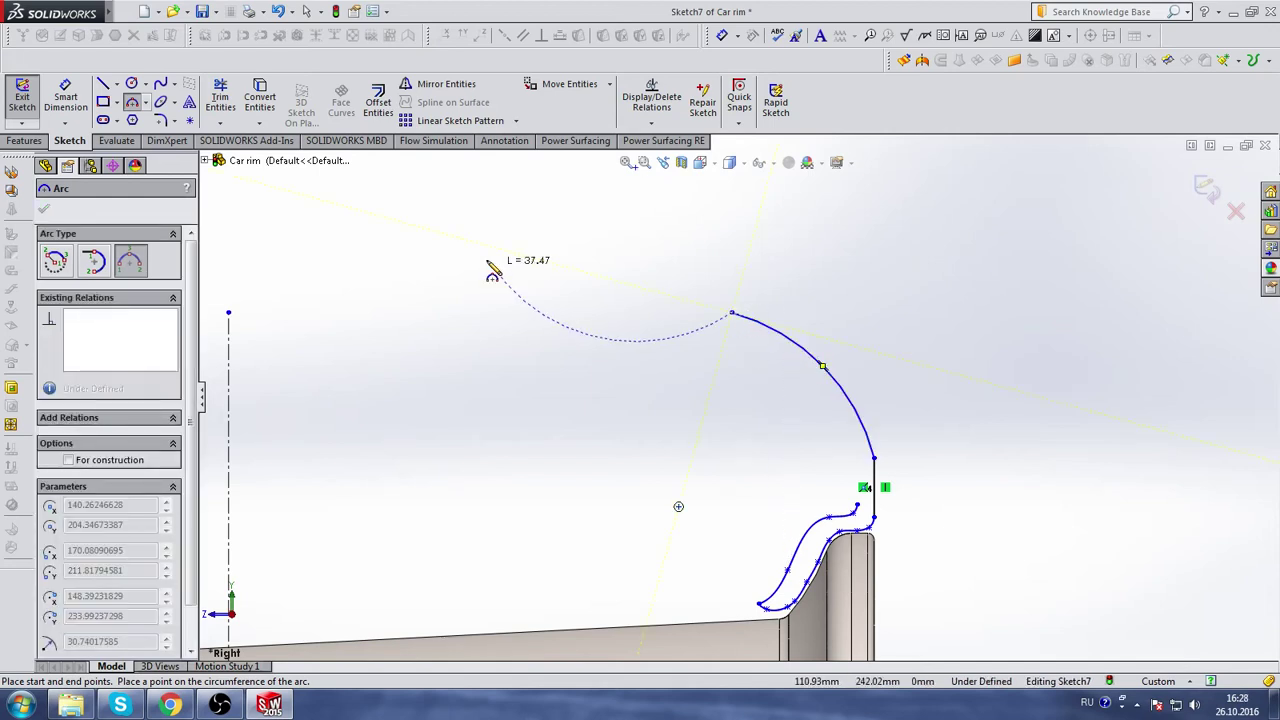
left_click(228, 261)
left_click(480, 267)
- Dimension the large arc's radius to 238 mm and the small arc's radius to 30 mm
left_click(78, 96)
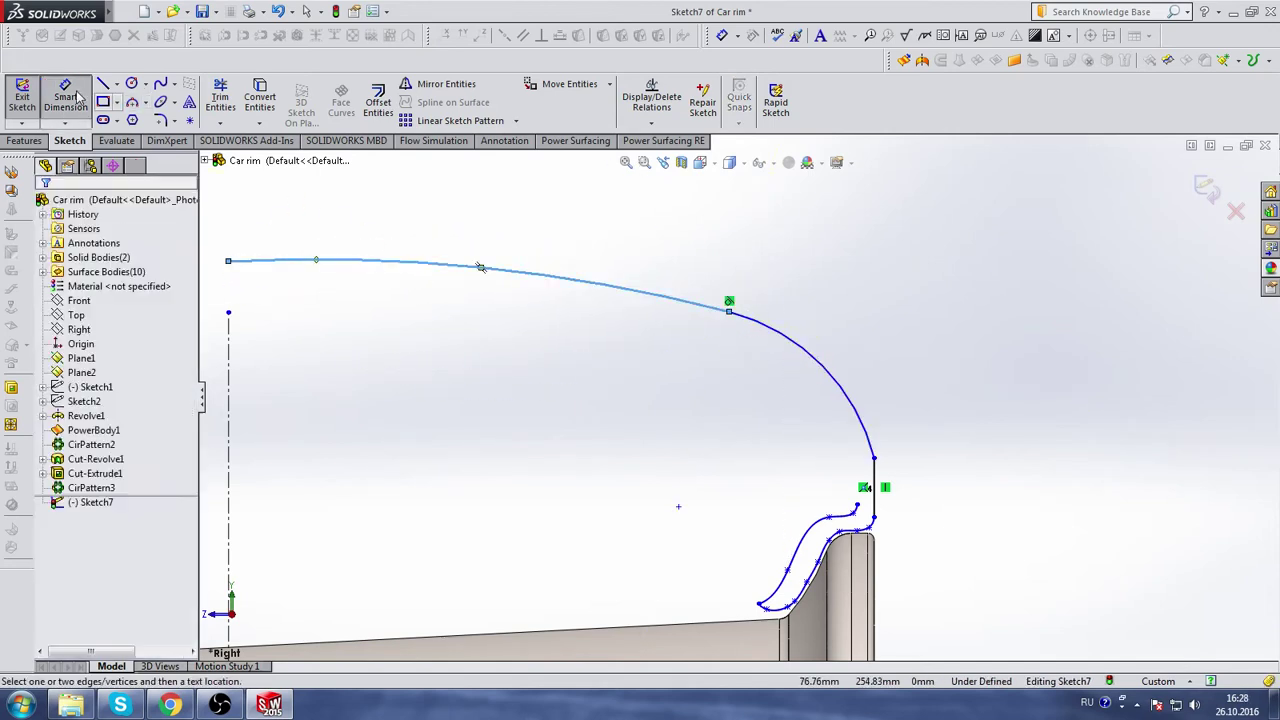
scroll(732, 394, "up", 2)
left_click(589, 310)
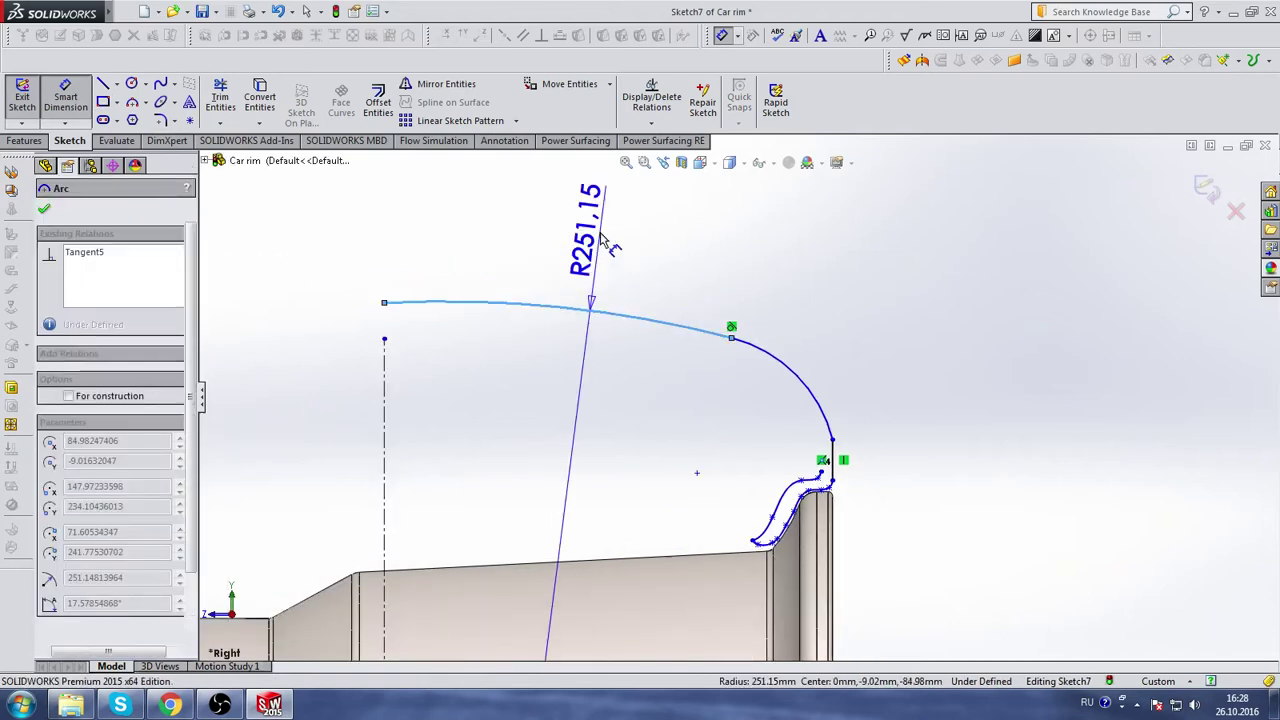
left_click(601, 237)
type("238")
key("Return")
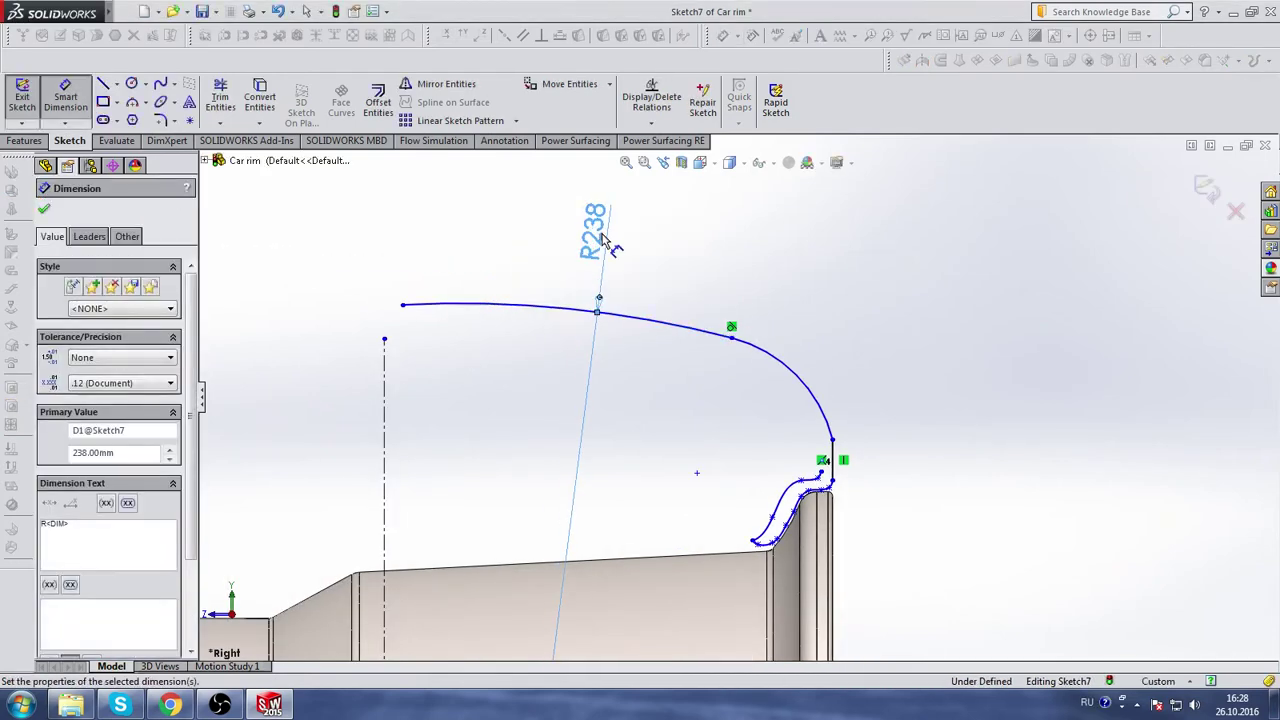
left_click(803, 371)
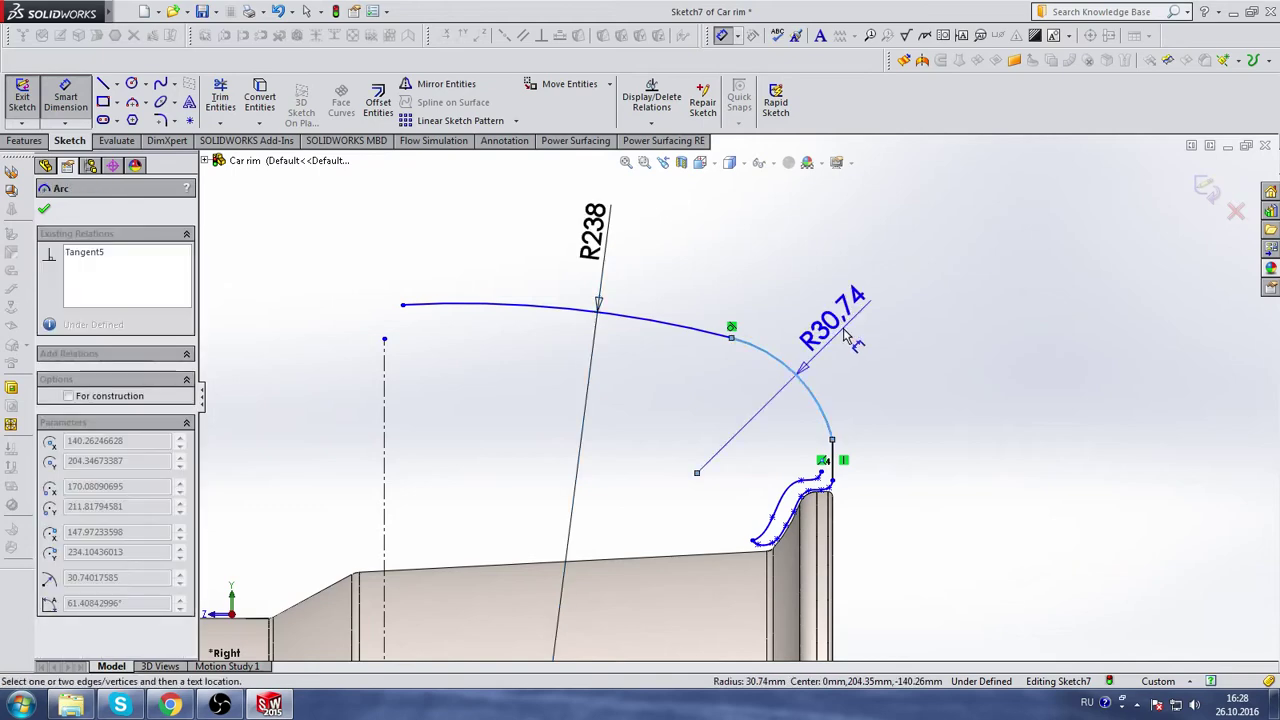
left_click(845, 335)
type("30")
key("Return")
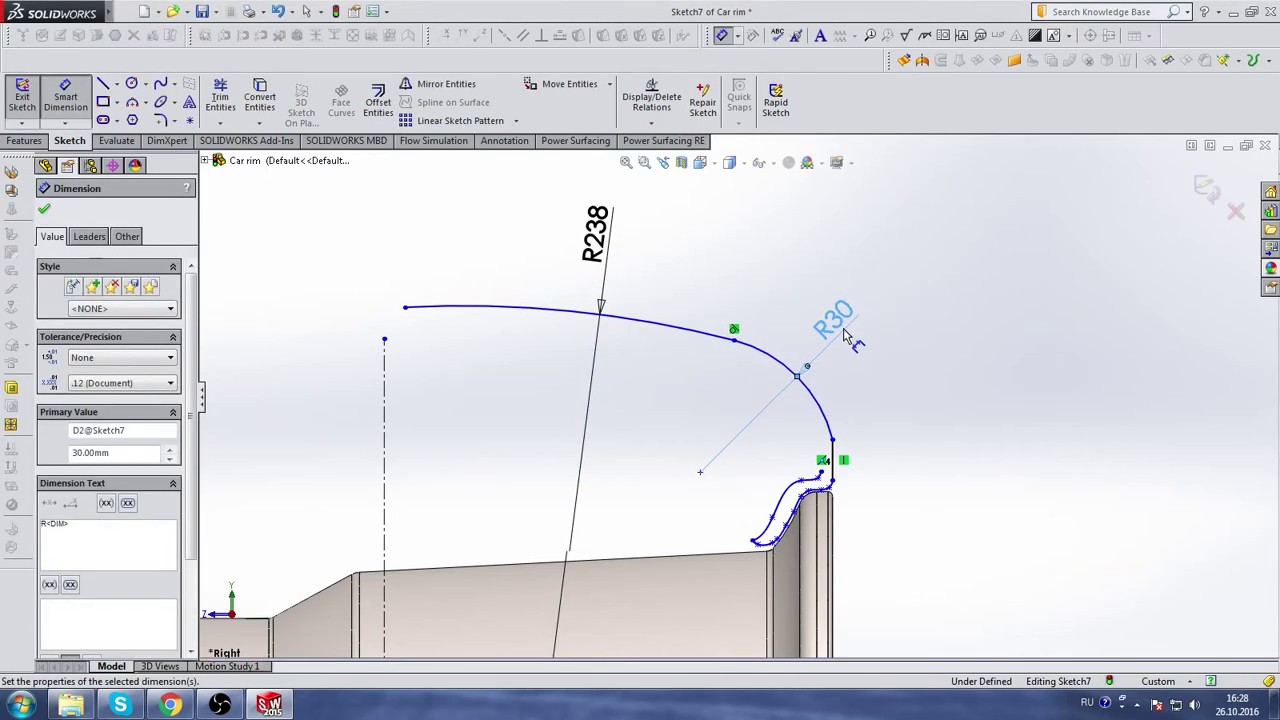
key("Escape")
left_click(690, 330)
left_click(758, 352, "ctrl")
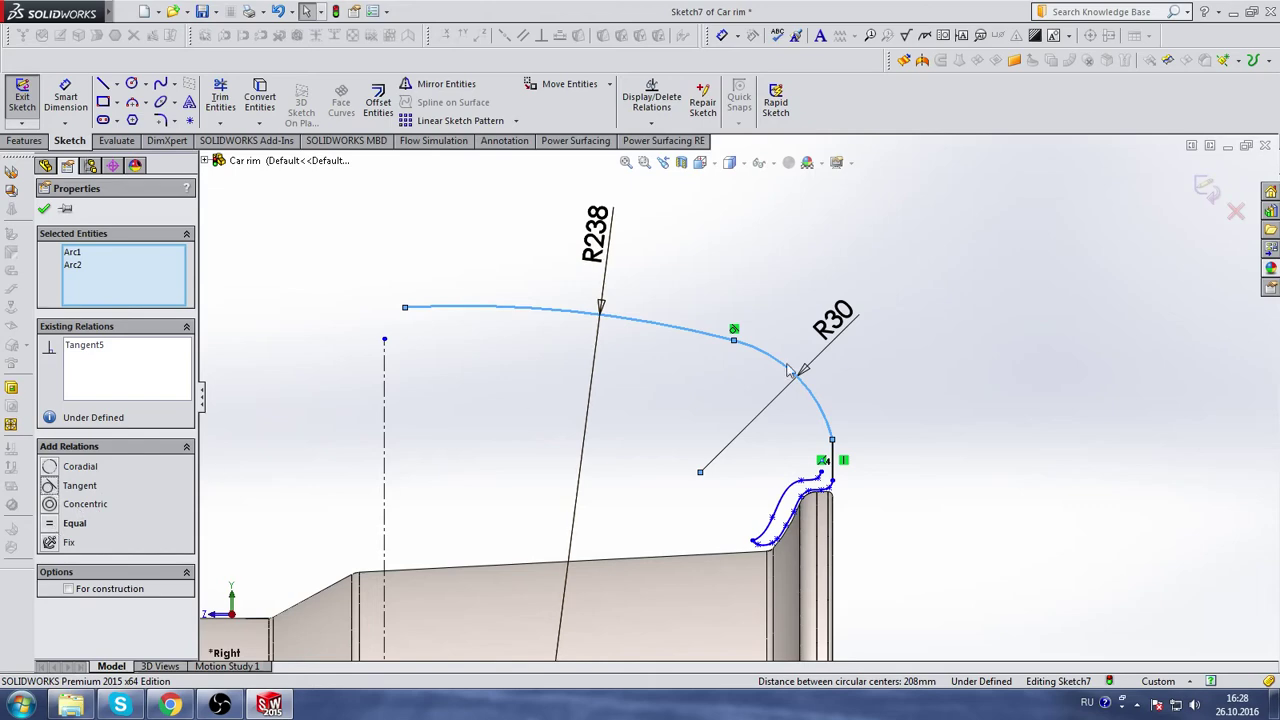
- Lengthen the vertical centerline upward and extend the R238 arc to meet it
left_click(956, 312)
left_click_drag(384, 340, 384, 225)
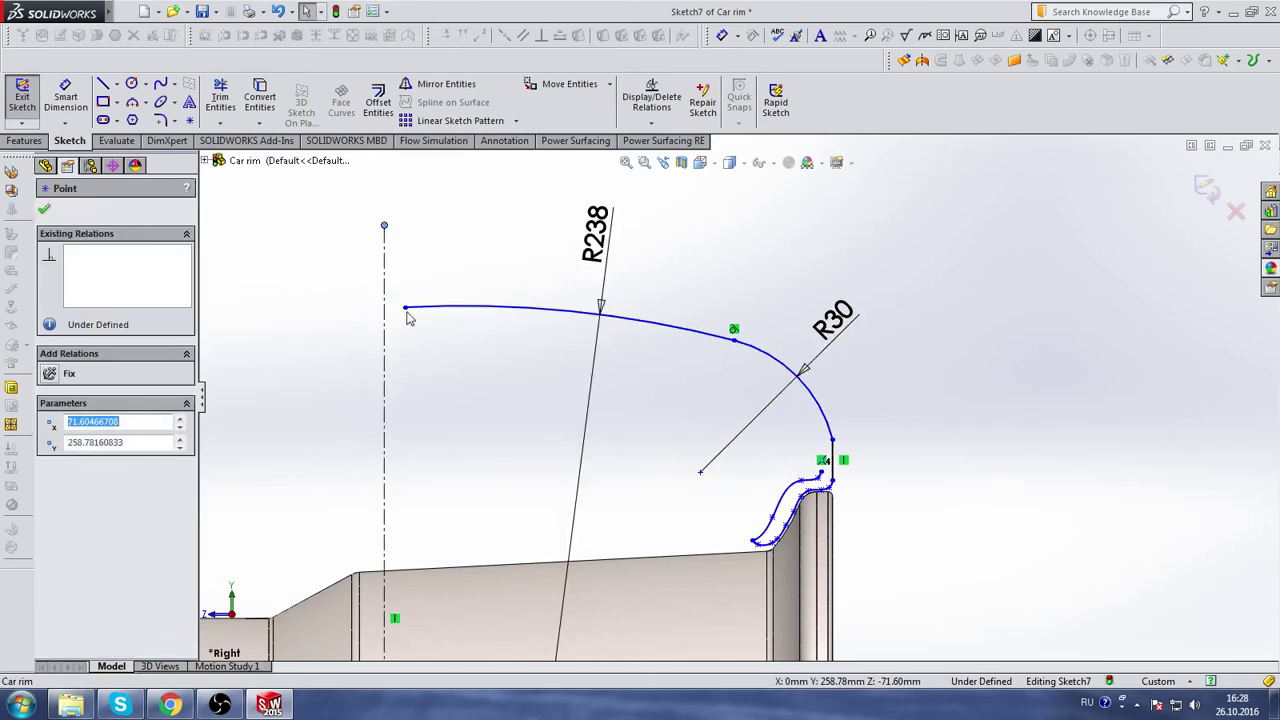
left_click(220, 124)
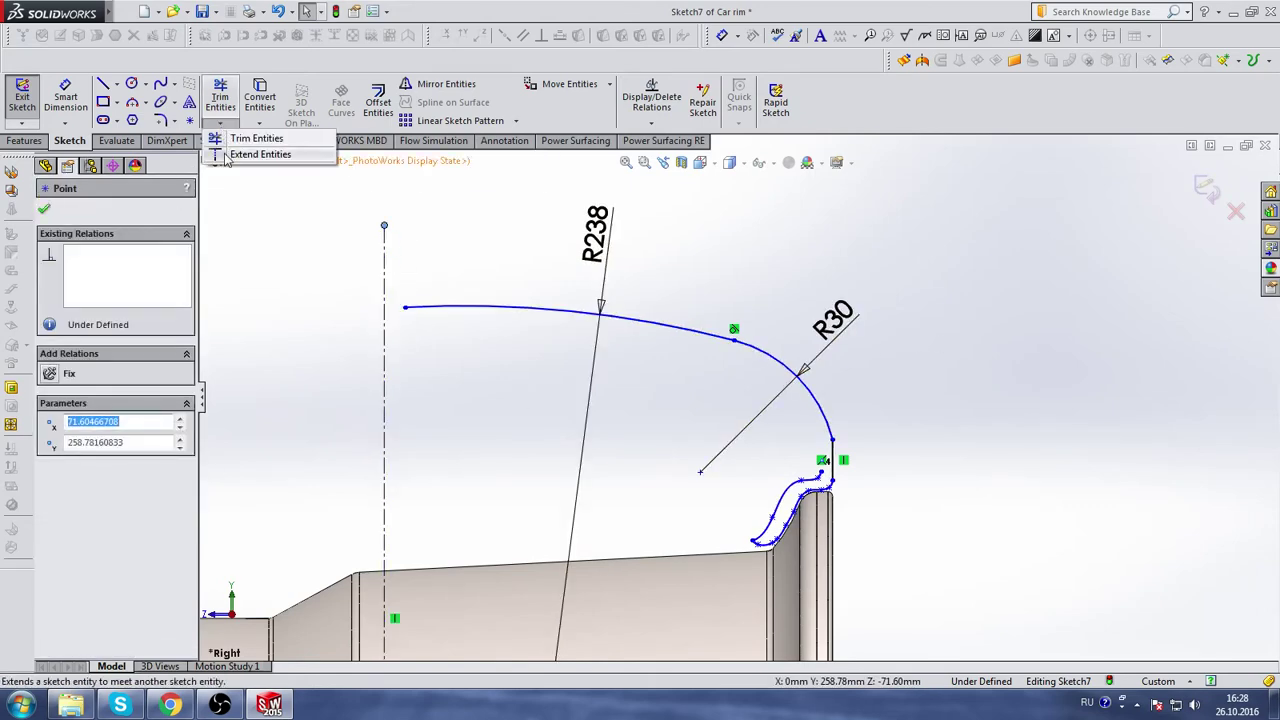
left_click(258, 154)
left_click(410, 308)
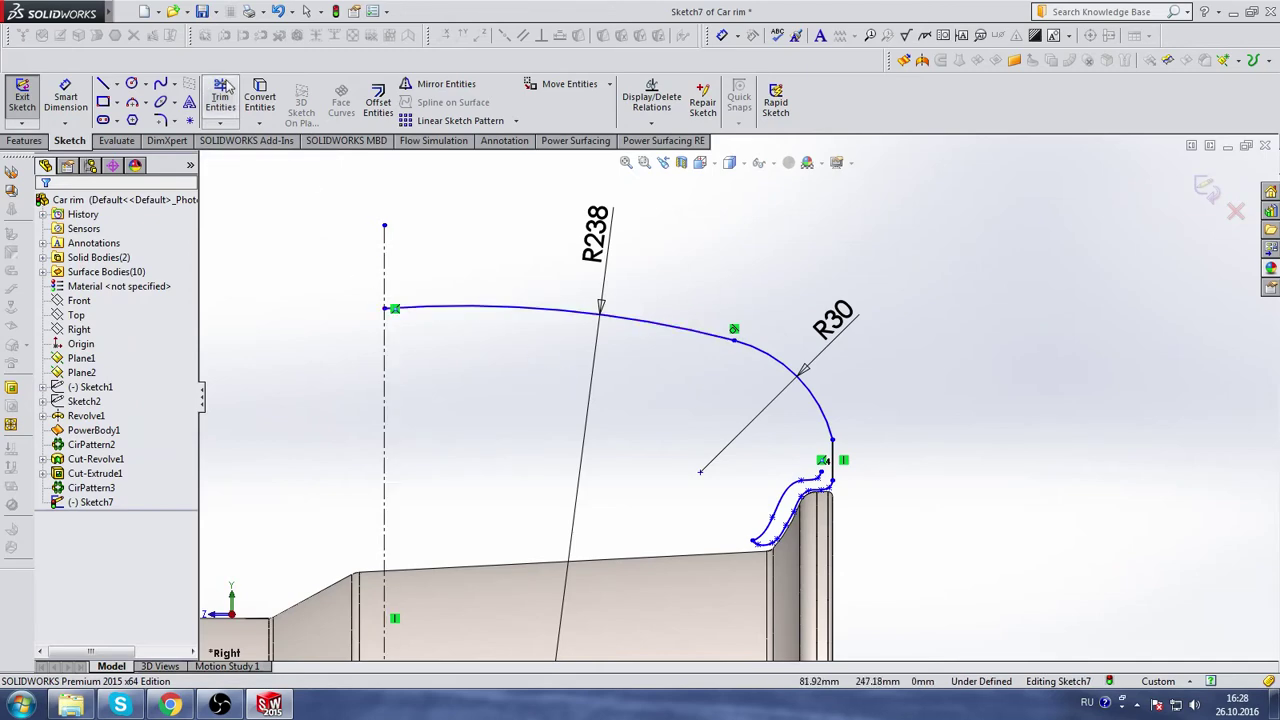
left_click(224, 90)
- Draw a horizontal centerline from the arc's left end and make the R238 arc tangent to it
left_click(117, 84)
left_click(140, 117)
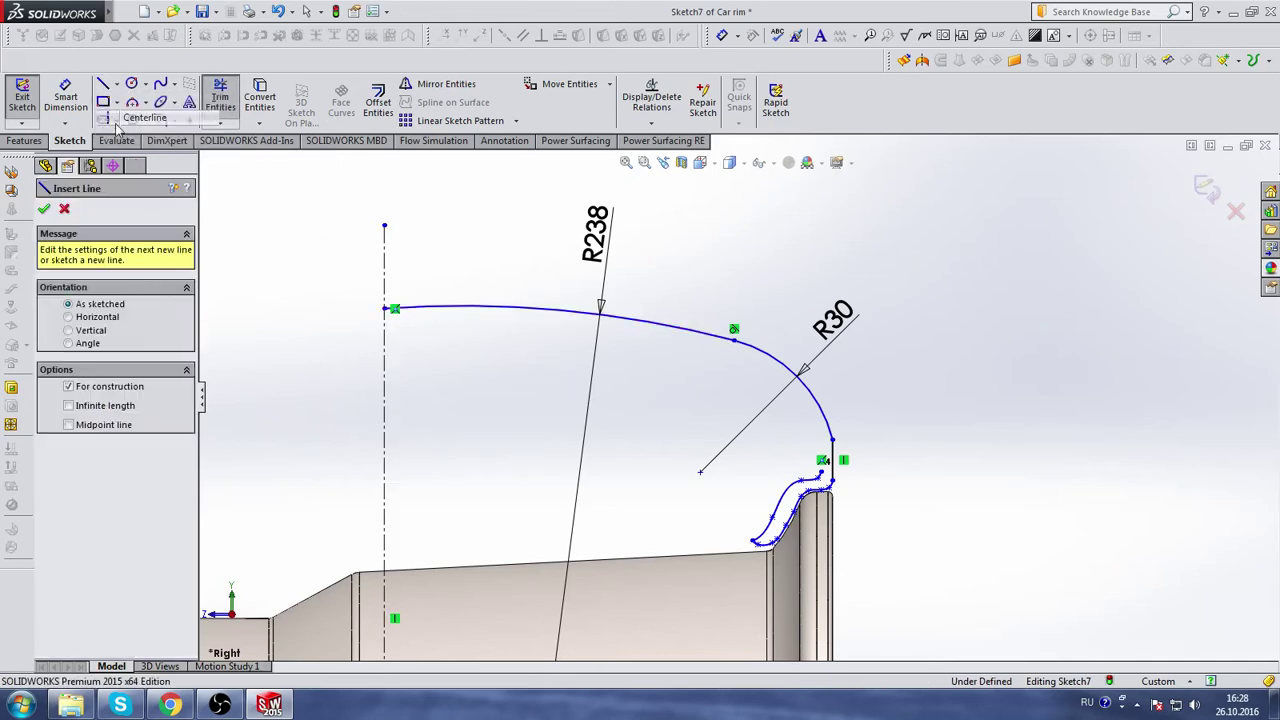
left_click(384, 308)
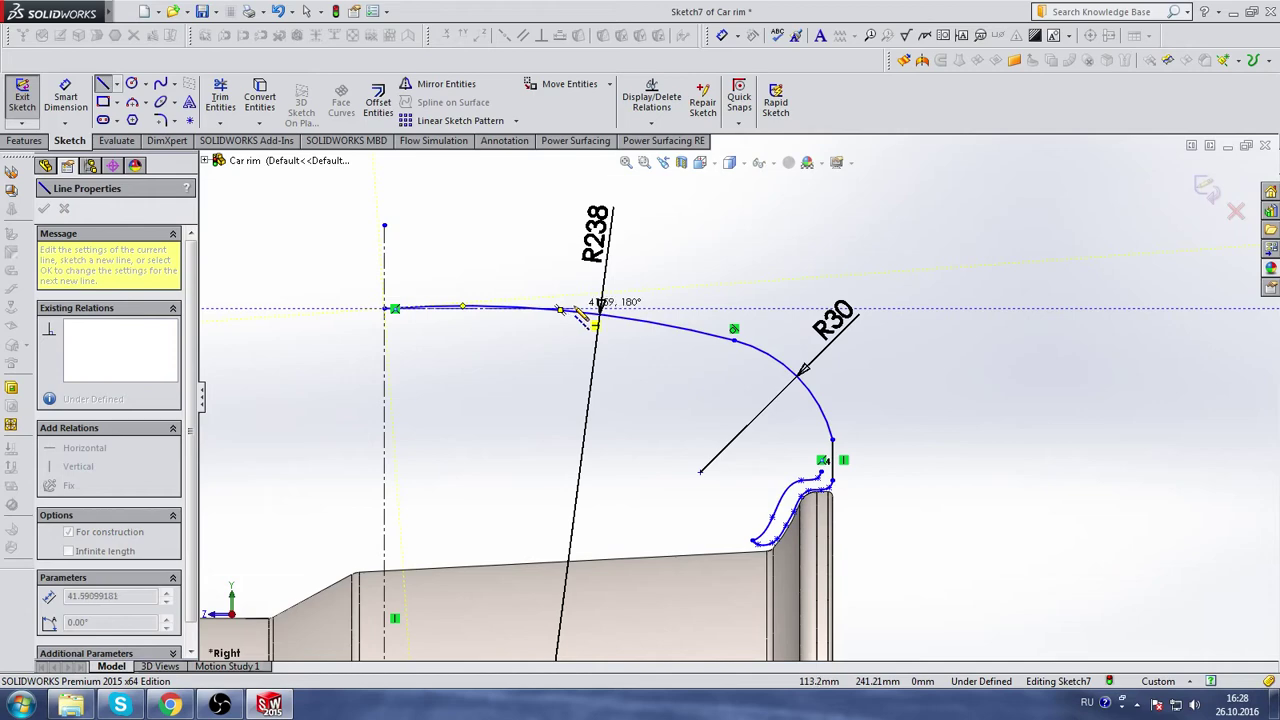
left_click(700, 308)
key("Escape")
left_click(386, 310)
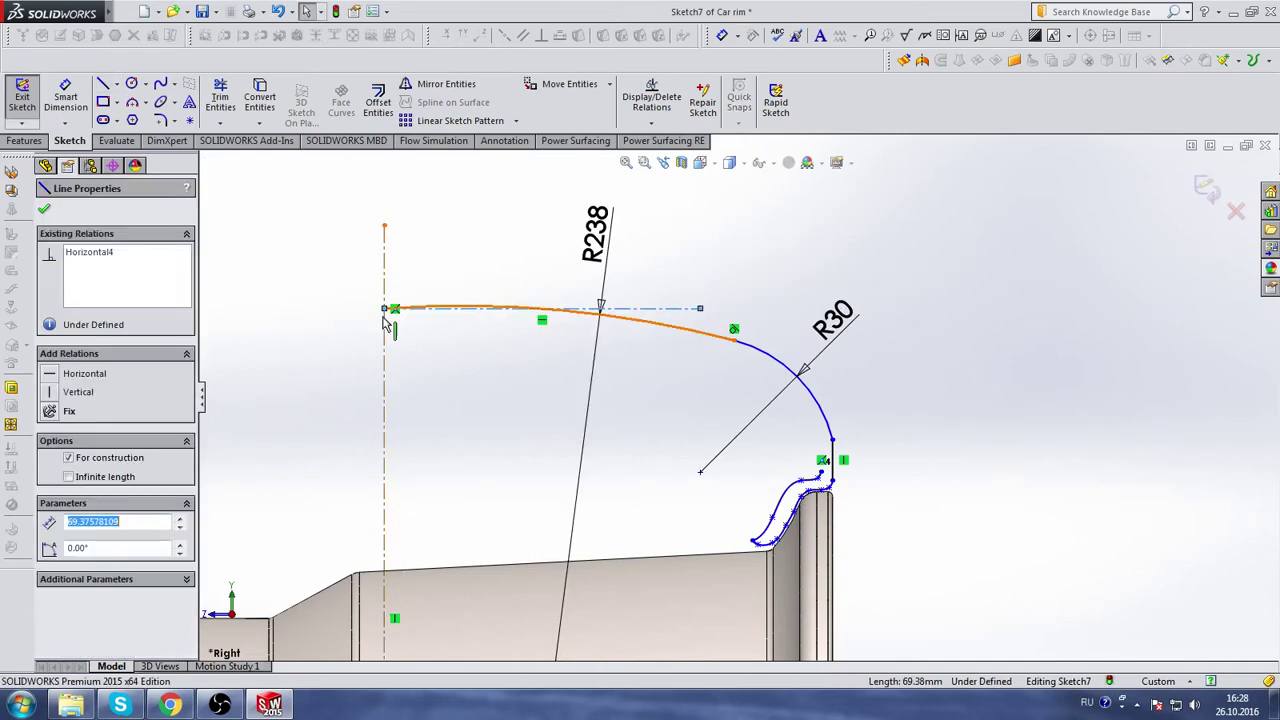
left_click(630, 327, "ctrl")
left_click(80, 468)
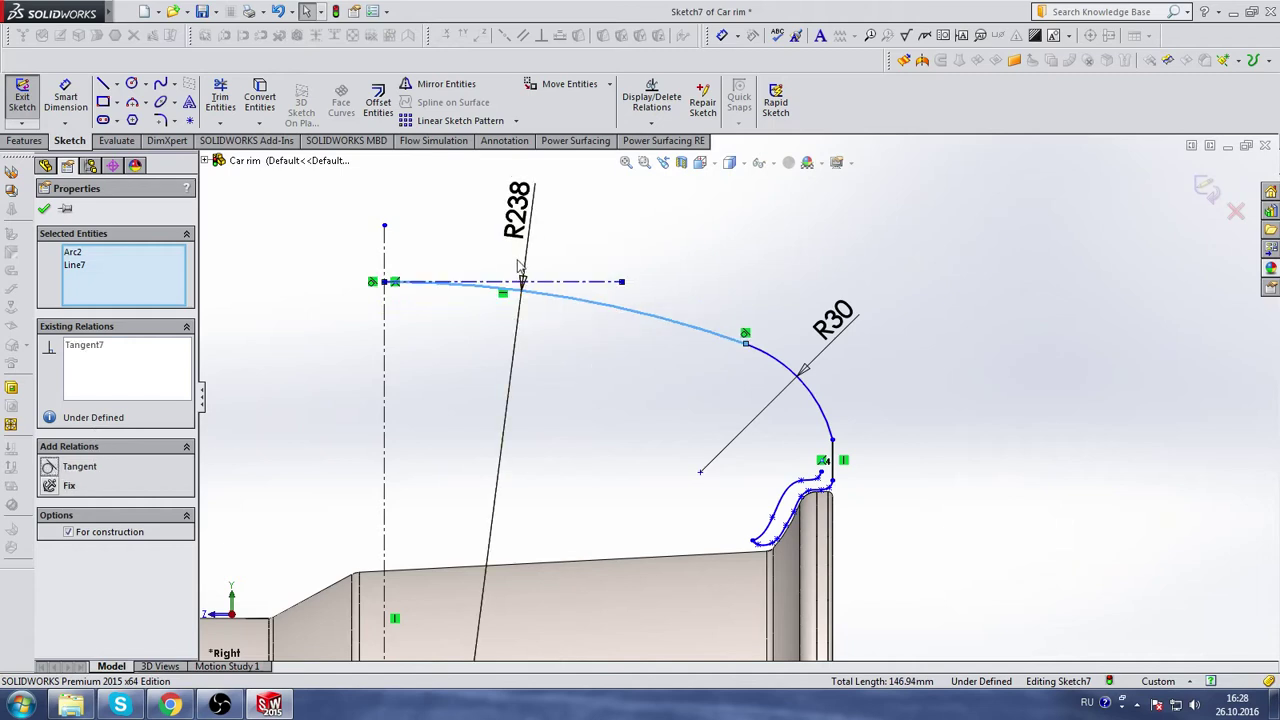
left_click(696, 240)
- Dimension the vertical height from the arc's end to the spline's lower end as 65 mm
left_click(65, 97)
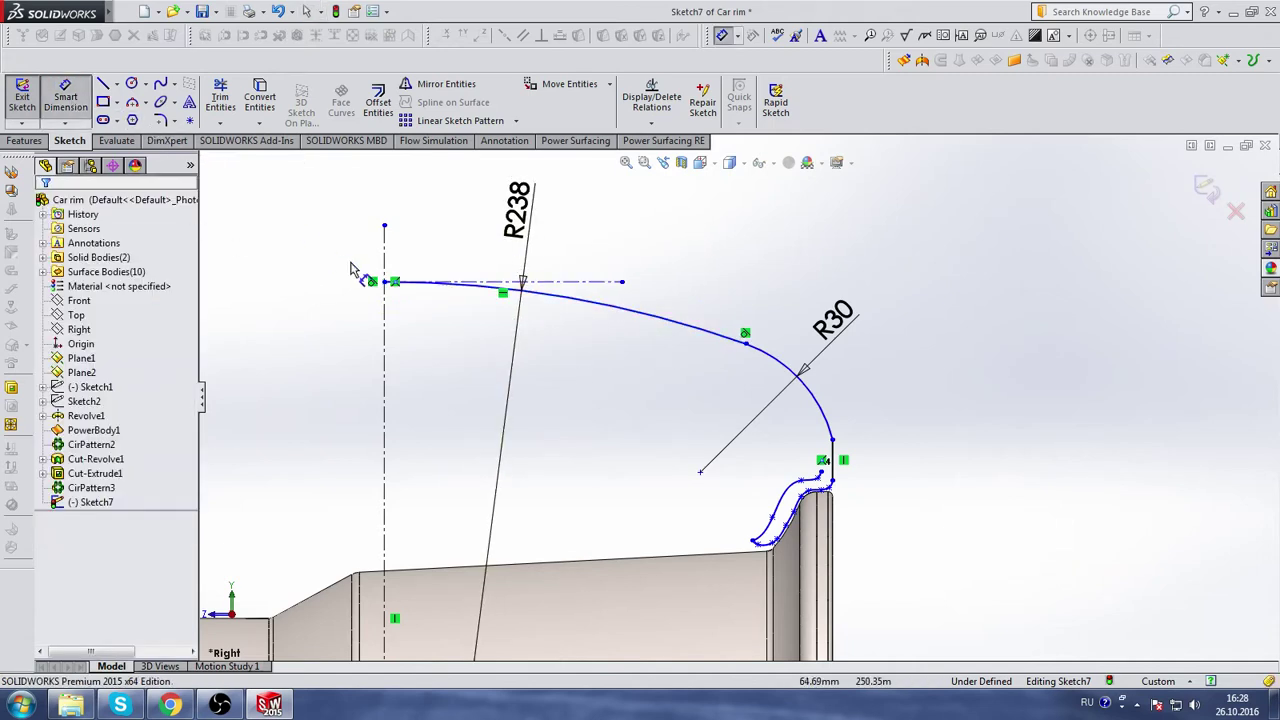
left_click(385, 283)
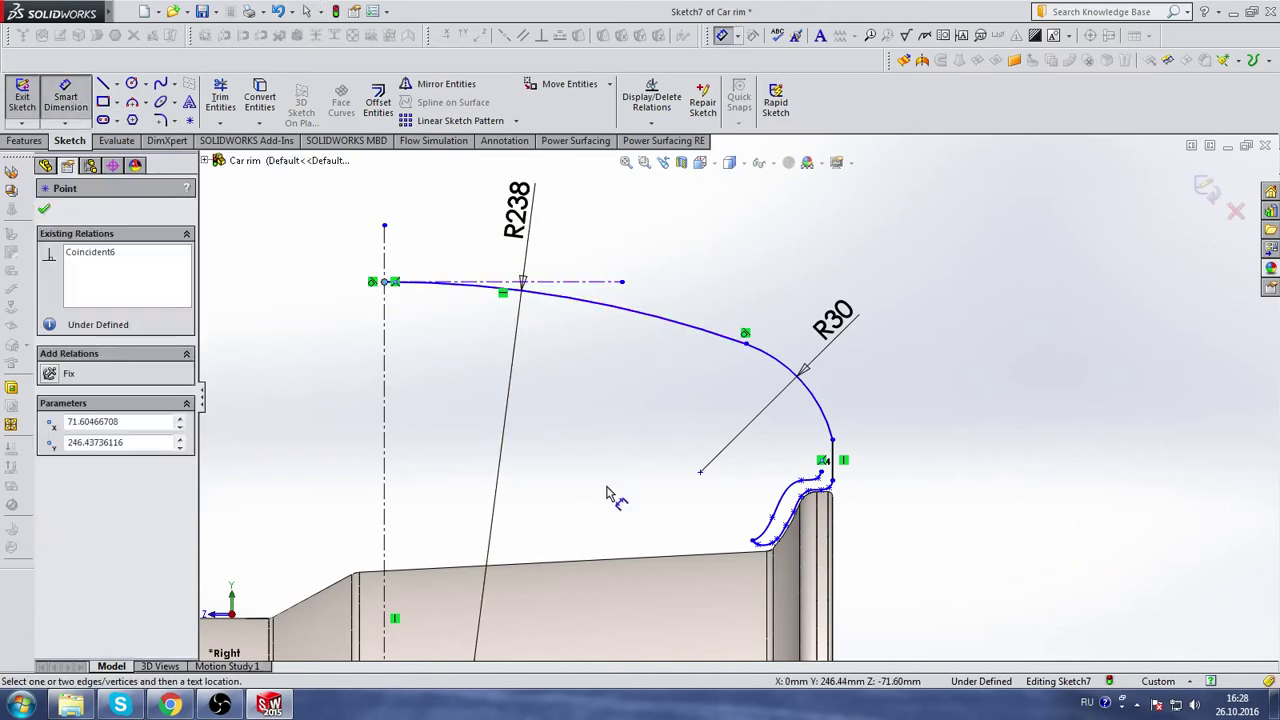
left_click(757, 545)
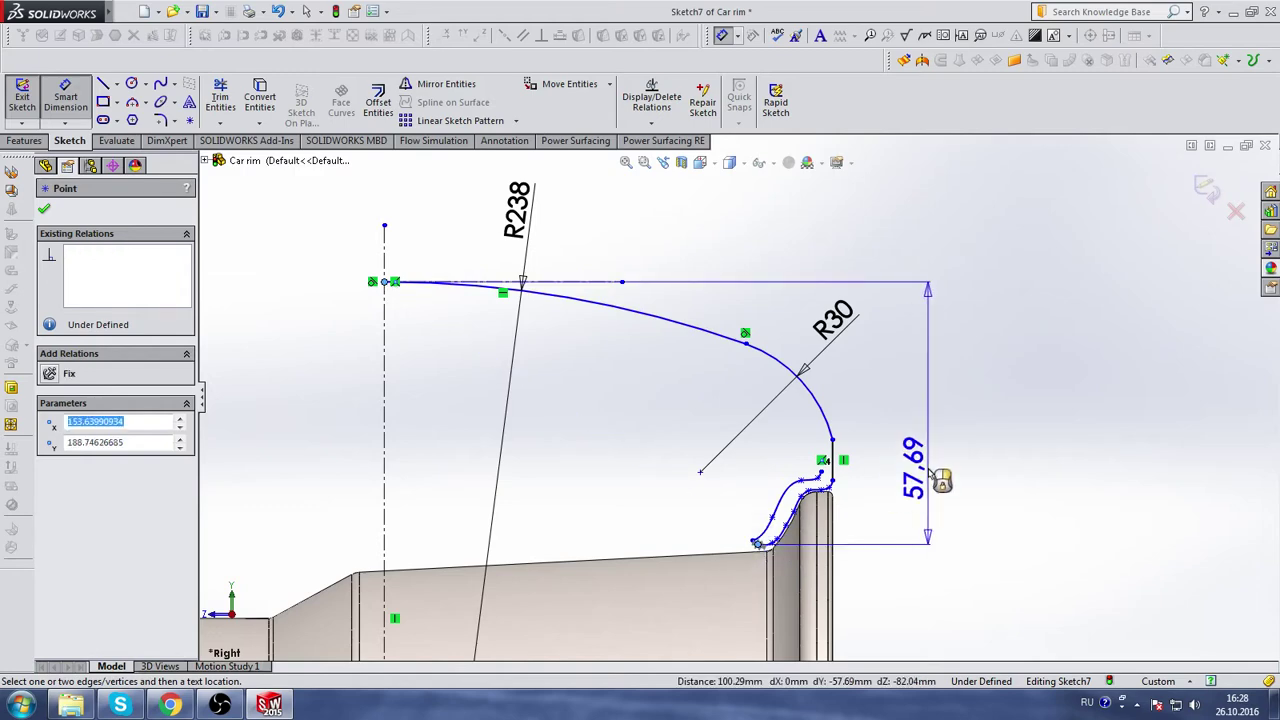
left_click(930, 477)
type("65")
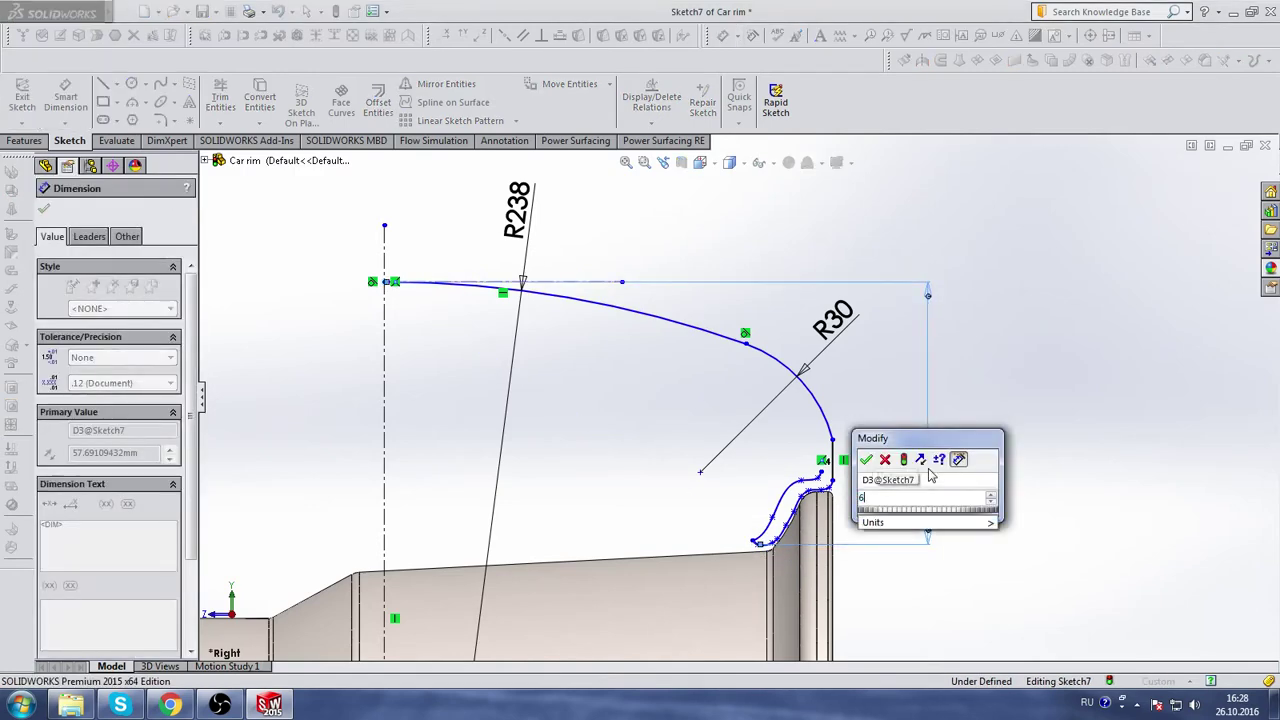
key("Return")
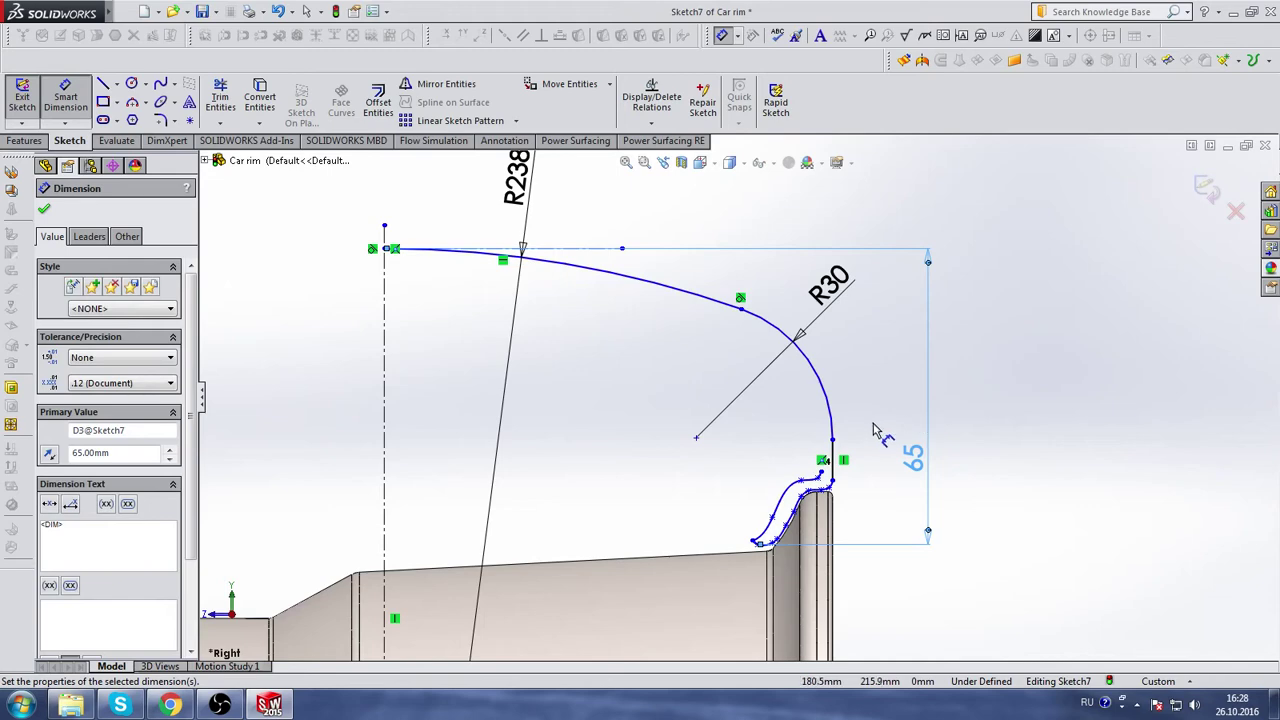
scroll(651, 366, "down", 3)
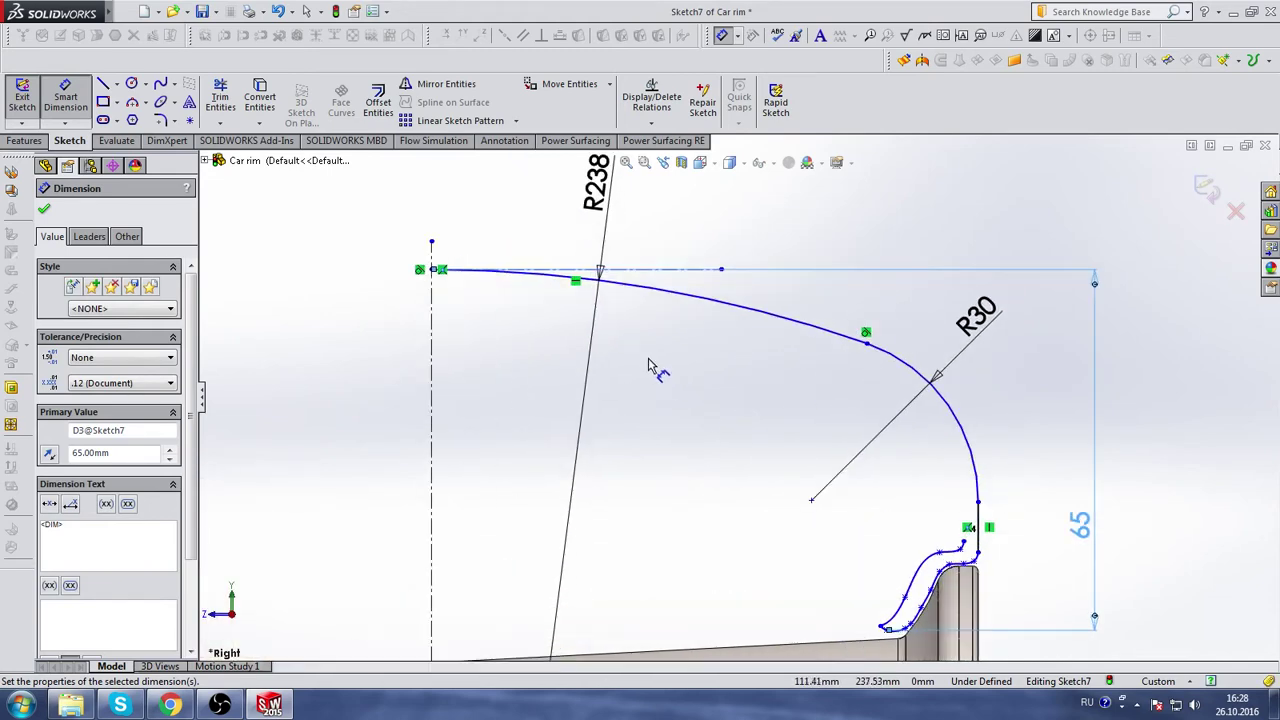
scroll(851, 437, "up", 2)
scroll(826, 405, "up", 2)
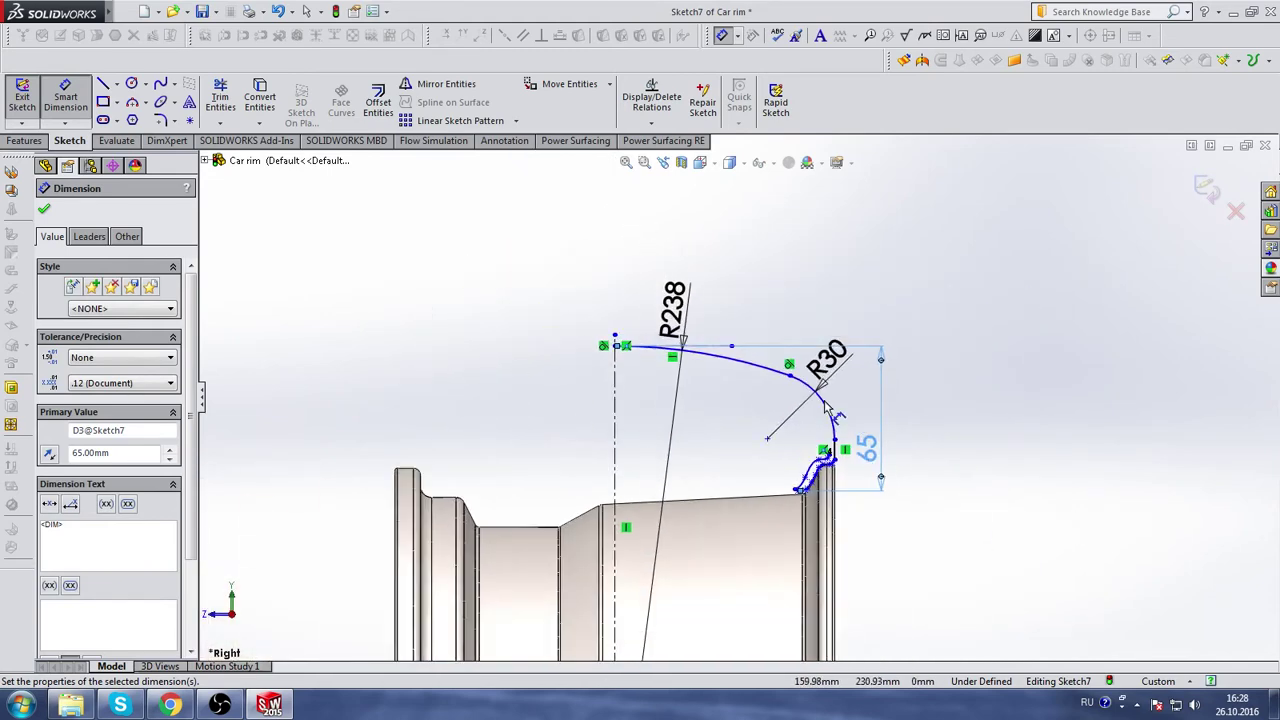
scroll(755, 378, "down", 3)
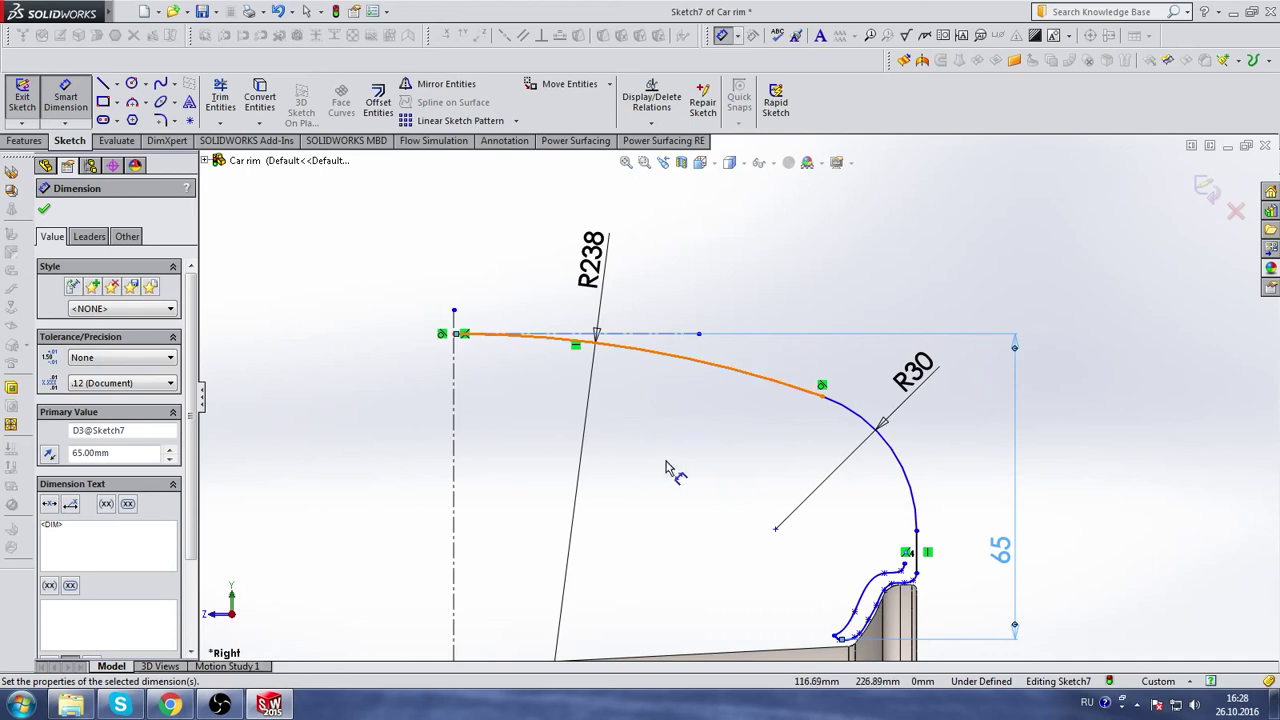
left_click(103, 103)
scroll(737, 394, "up", 2)
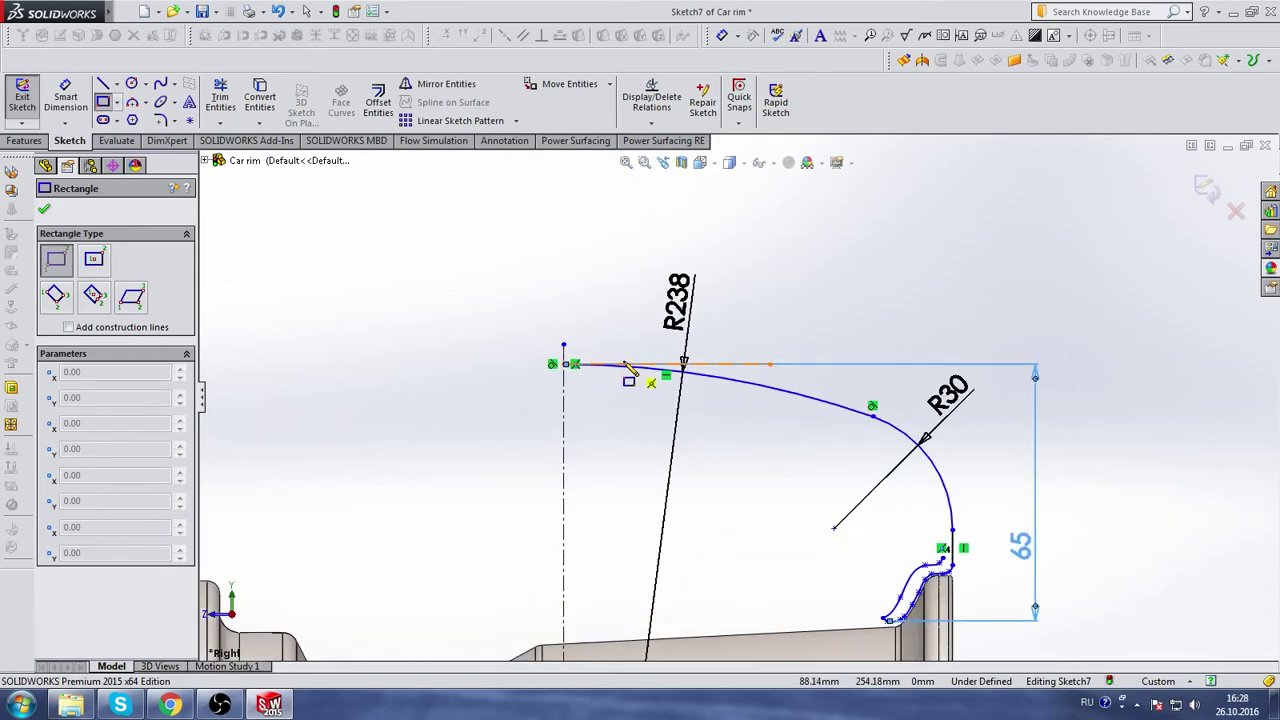
- Select the R238 arc, the R30 arc and the R238 radius line
scroll(595, 355, "down", 2)
scroll(805, 420, "down", 2)
key("Escape")
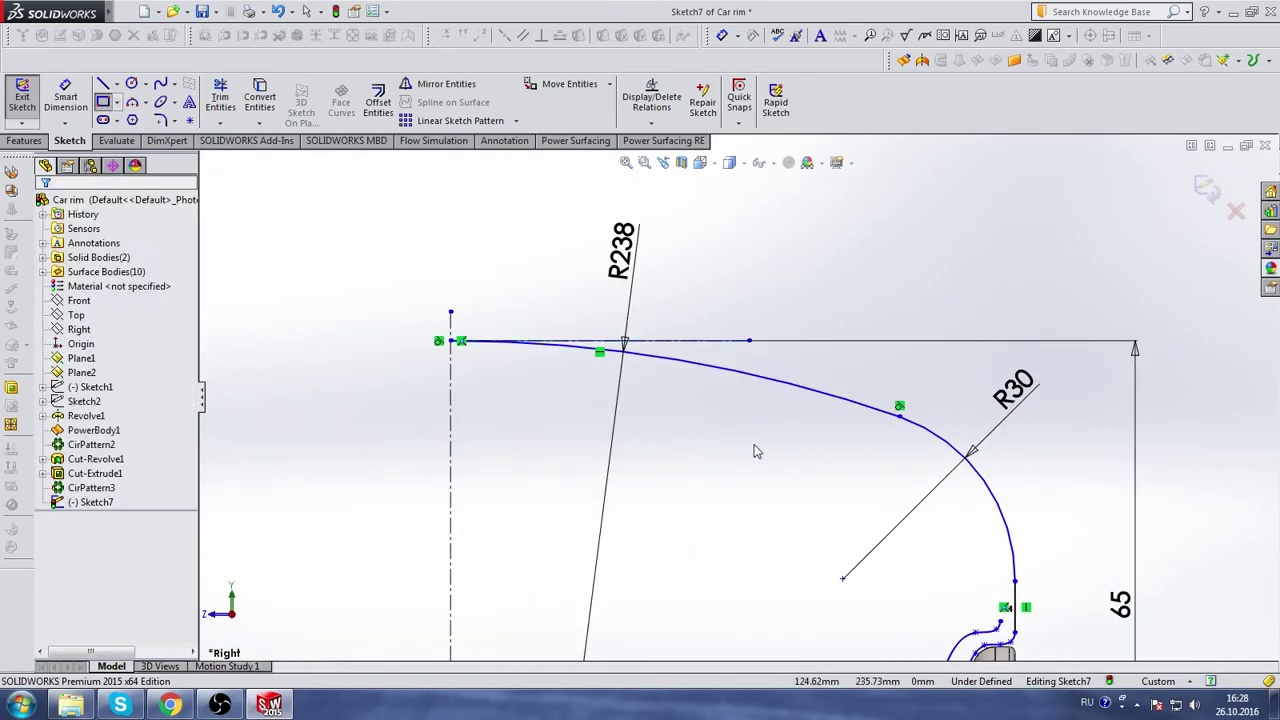
left_click(795, 391)
left_click(990, 478, "ctrl")
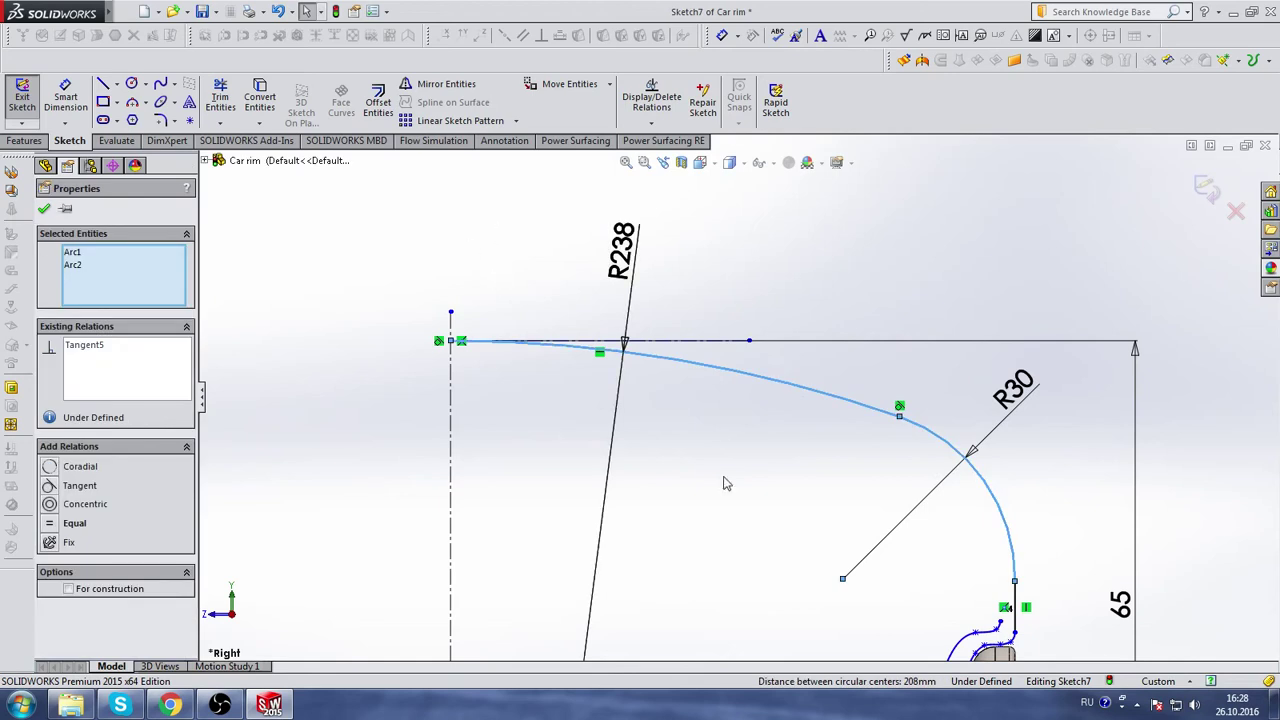
left_click(630, 320, "ctrl")
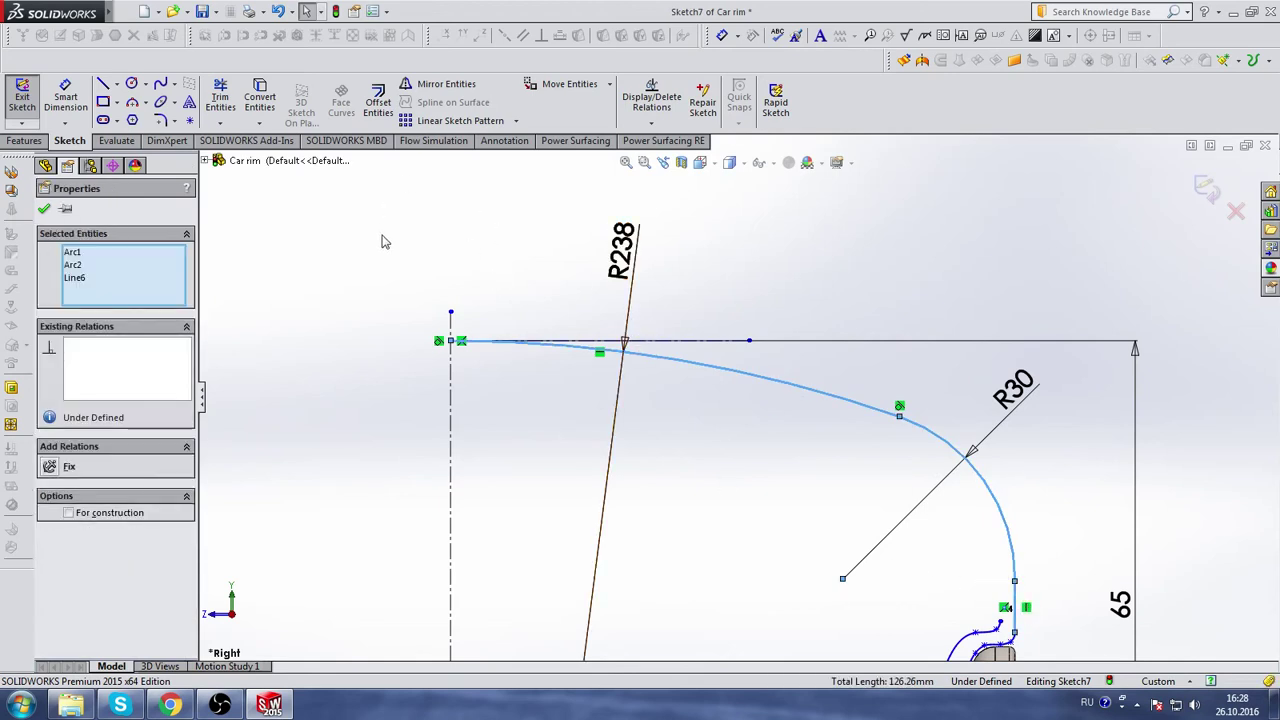
- Offset the selected curves 3 mm to the inner side, with Select chain off and Reverse on
left_click(386, 106)
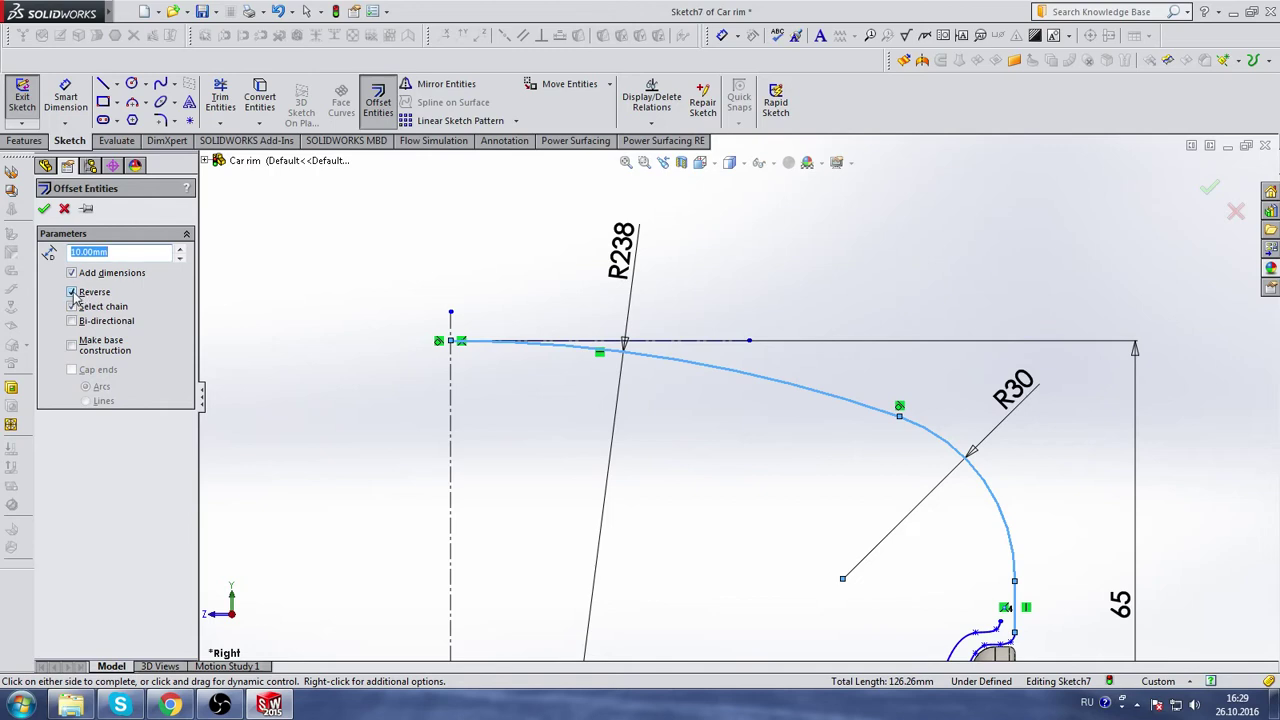
scroll(520, 311, "up", 5)
scroll(512, 340, "down", 2)
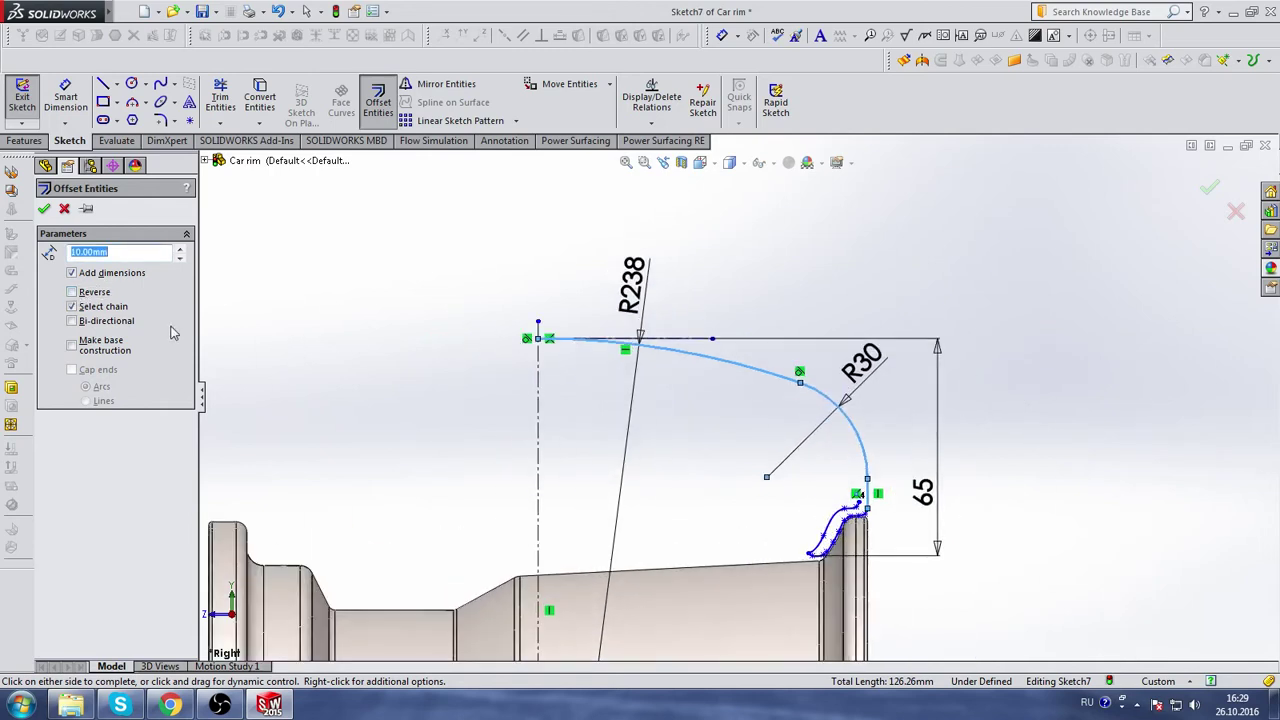
left_click(71, 274)
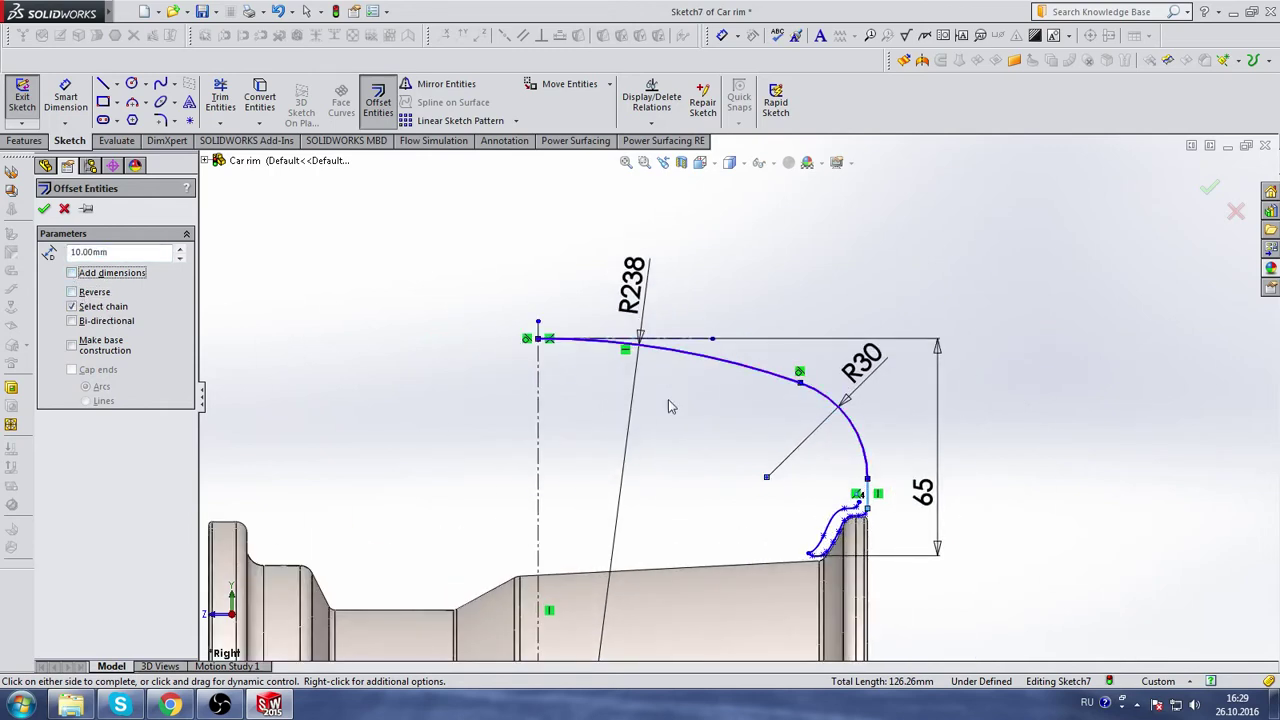
scroll(813, 431, "down", 3)
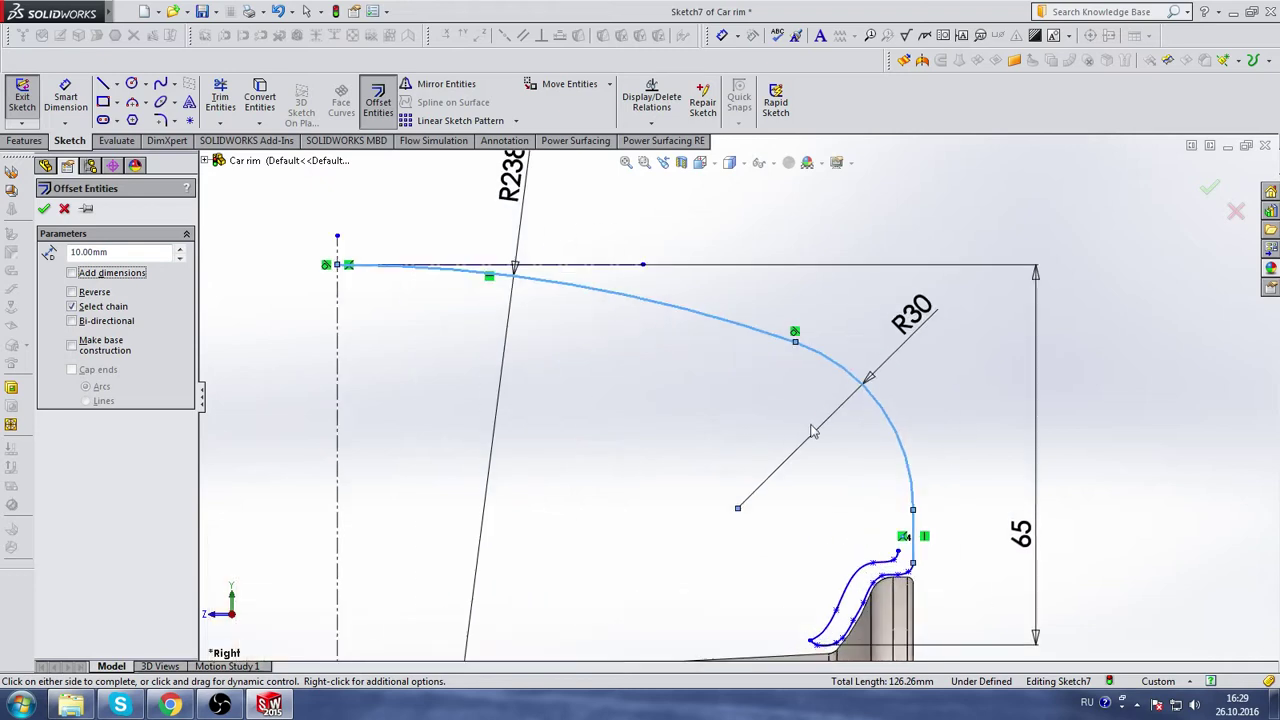
left_click(76, 305)
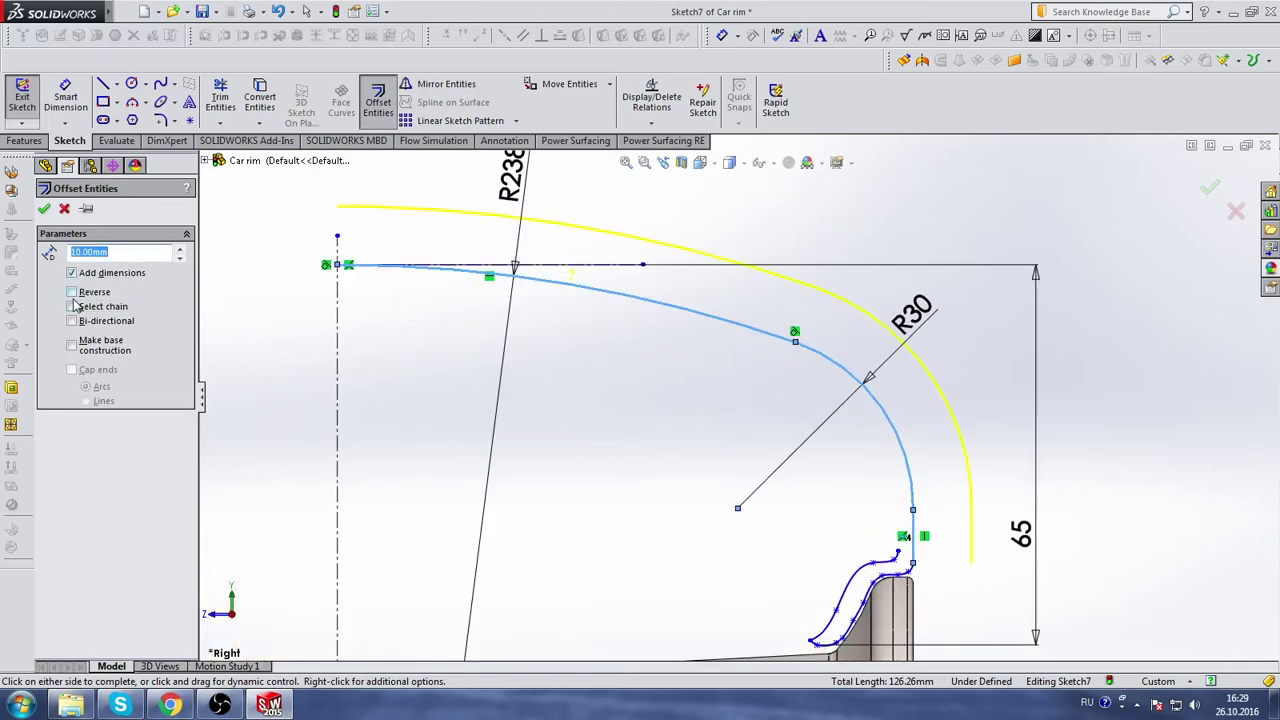
left_click(71, 292)
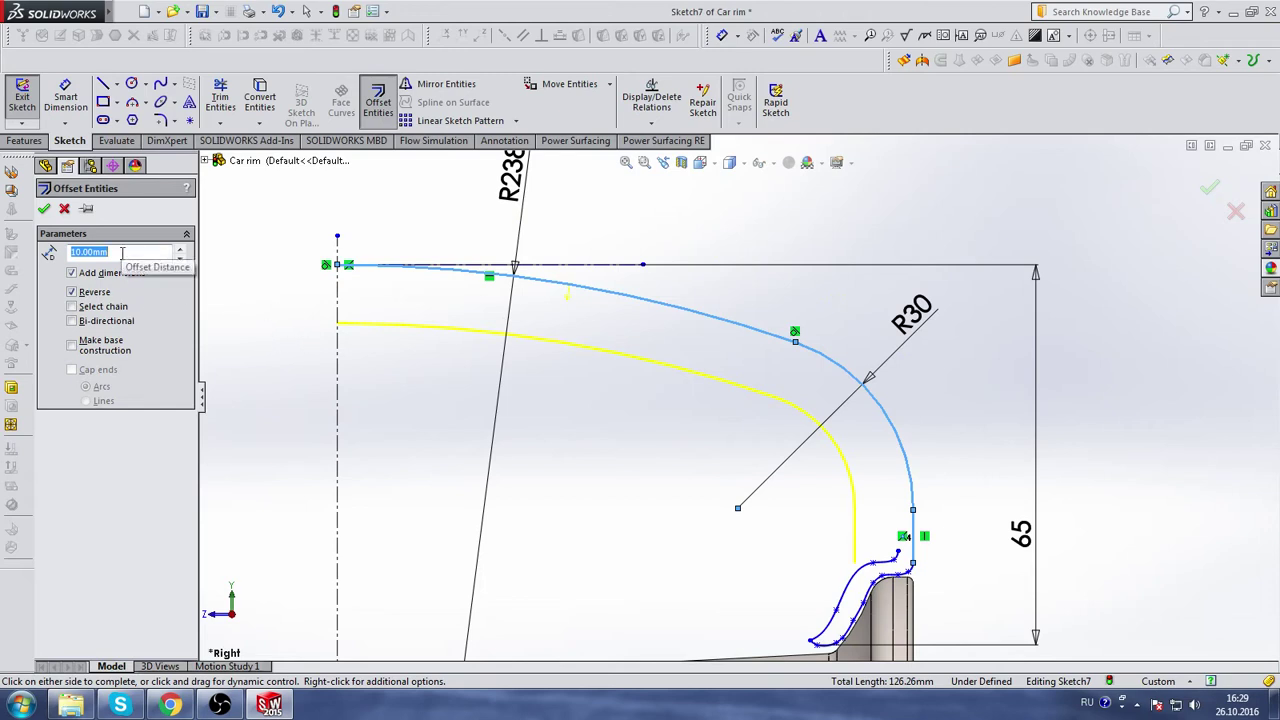
type("5")
key("Return")
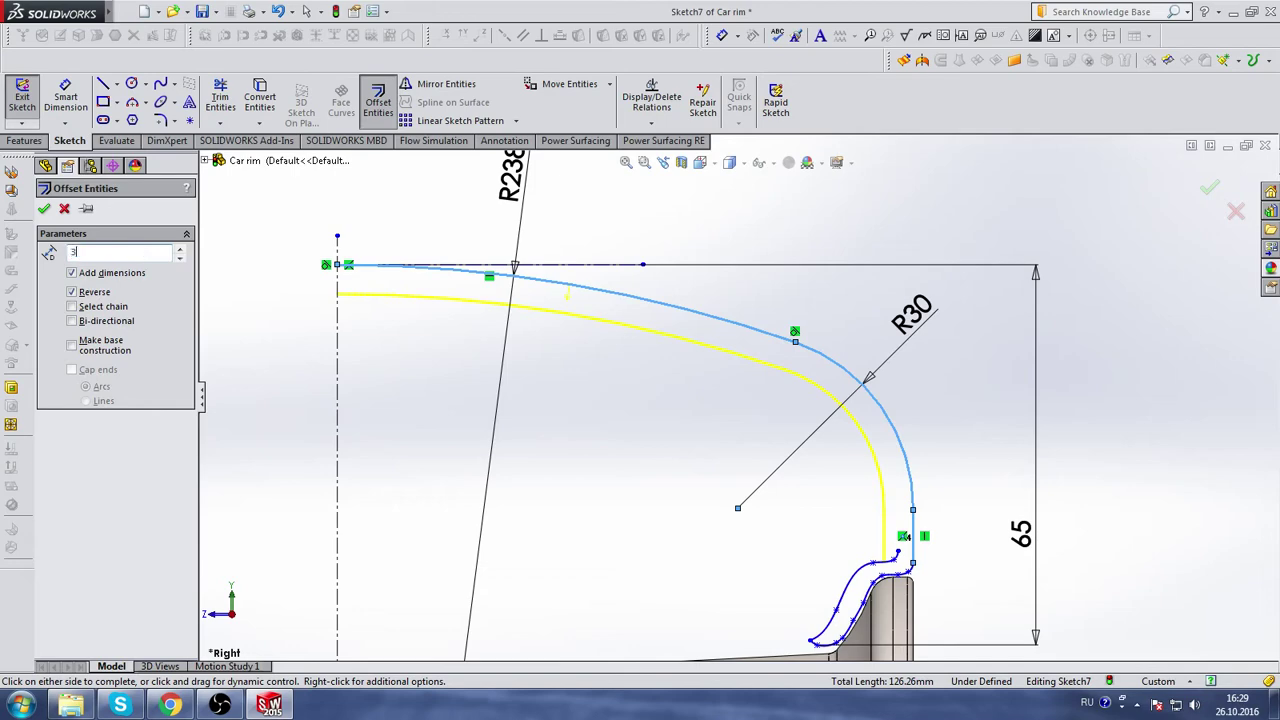
key("Return")
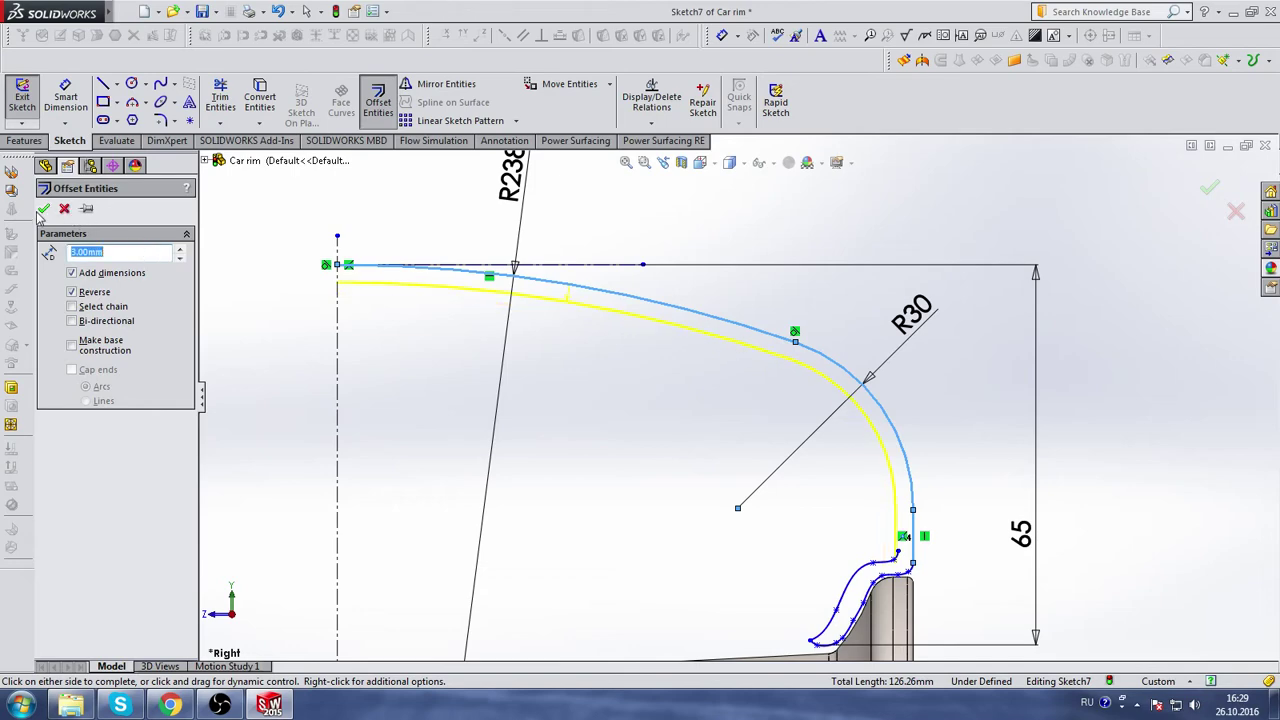
left_click(44, 210)
- Pull the inner offset curve's lower endpoint up and snap the tread spline's end onto it
scroll(926, 562, "down", 4)
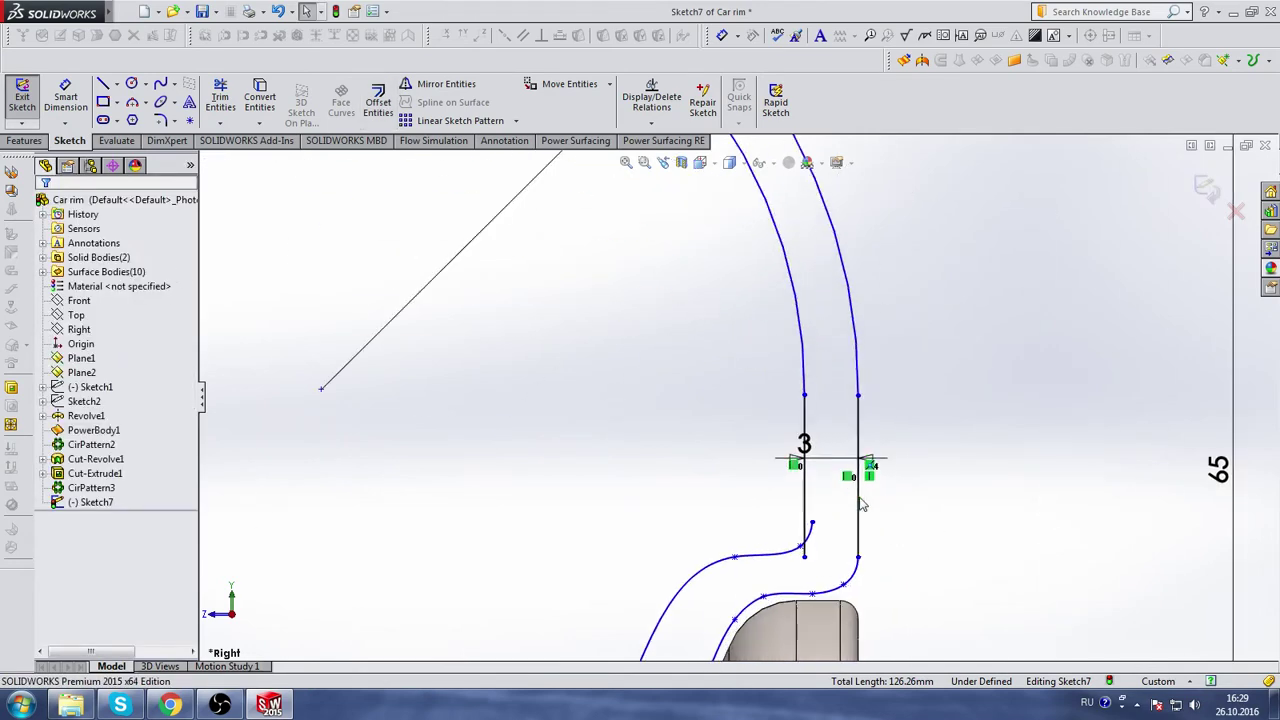
scroll(827, 557, "down", 2)
left_click_drag(789, 554, 799, 502)
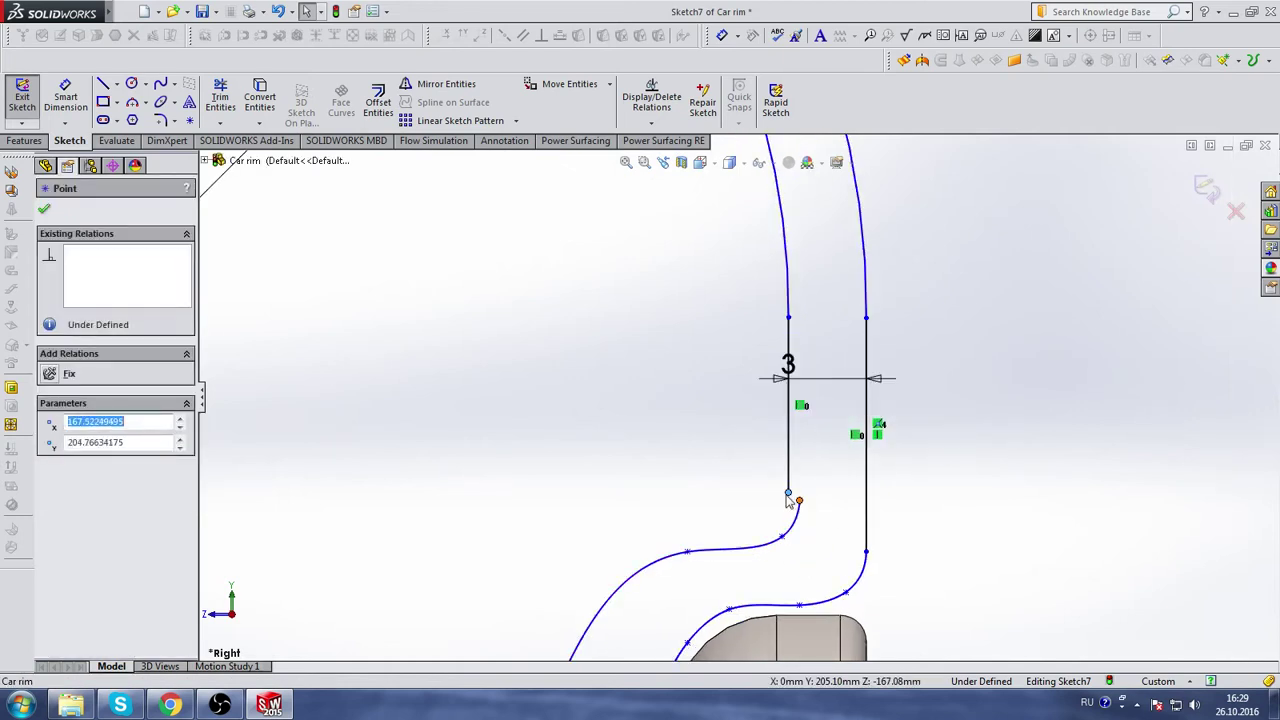
left_click(801, 564)
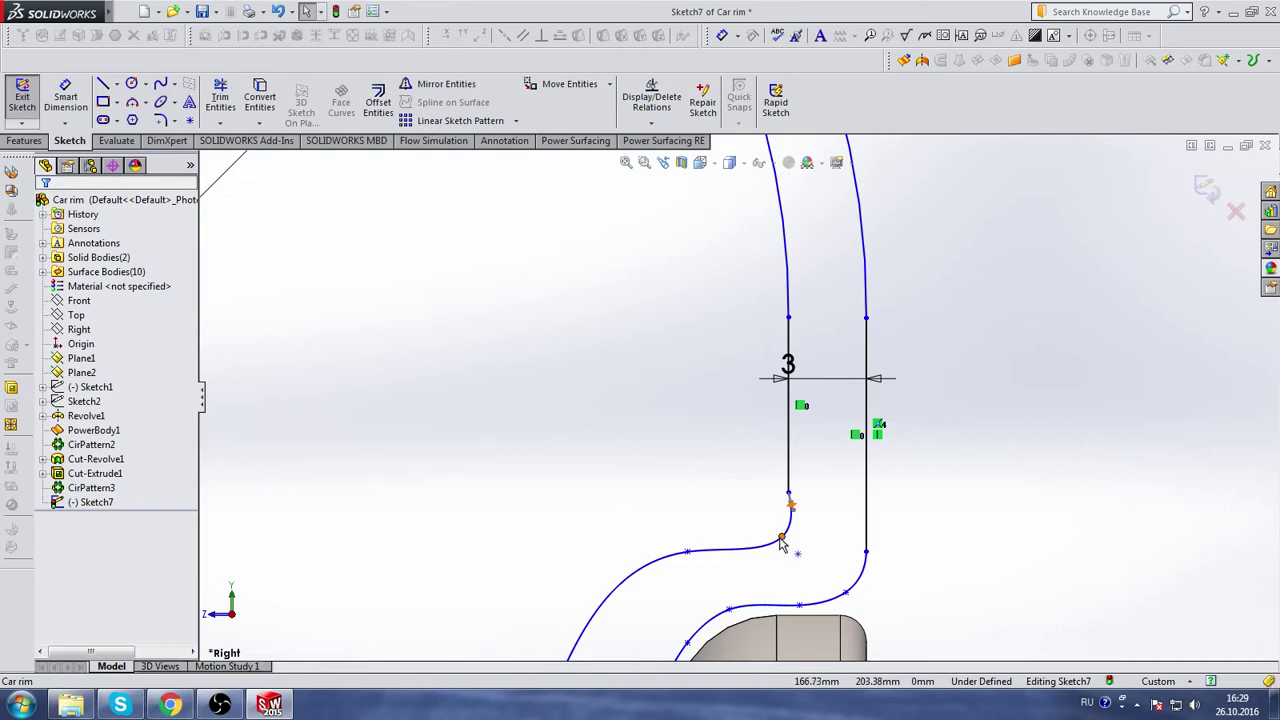
left_click_drag(781, 541, 768, 532)
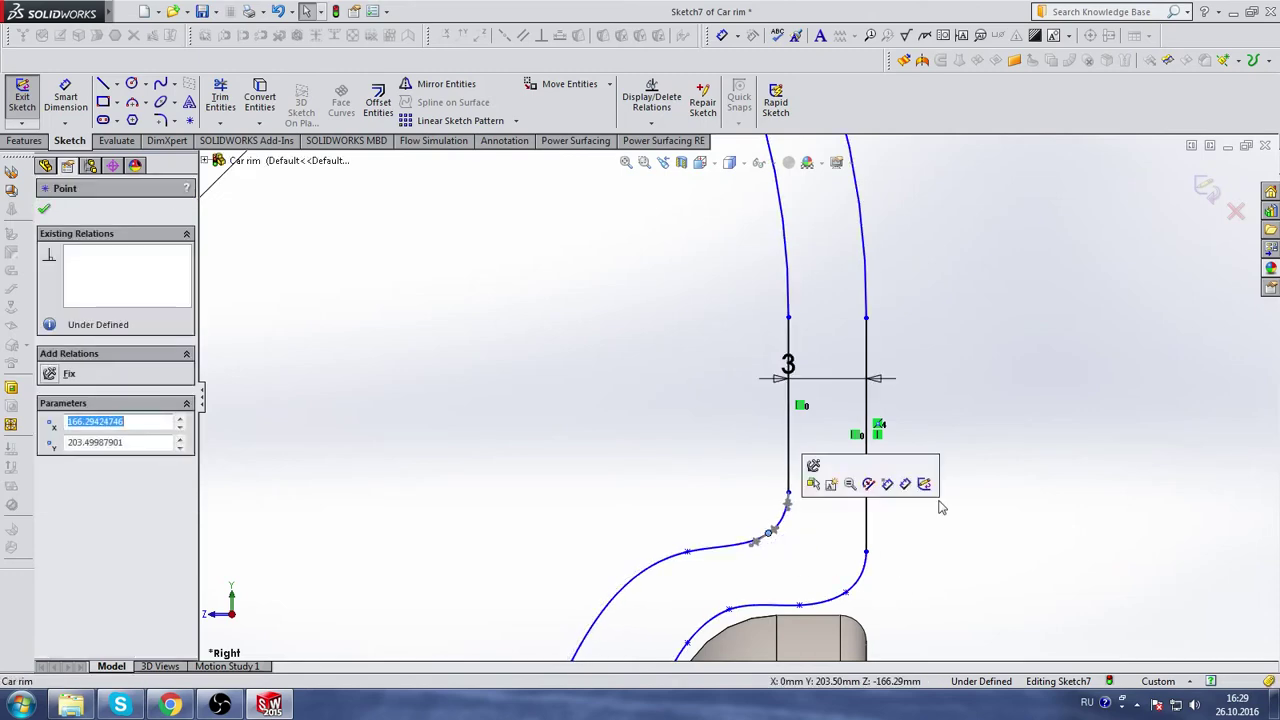
scroll(940, 507, "up", 3)
scroll(700, 400, "up", 2)
scroll(426, 284, "down", 4)
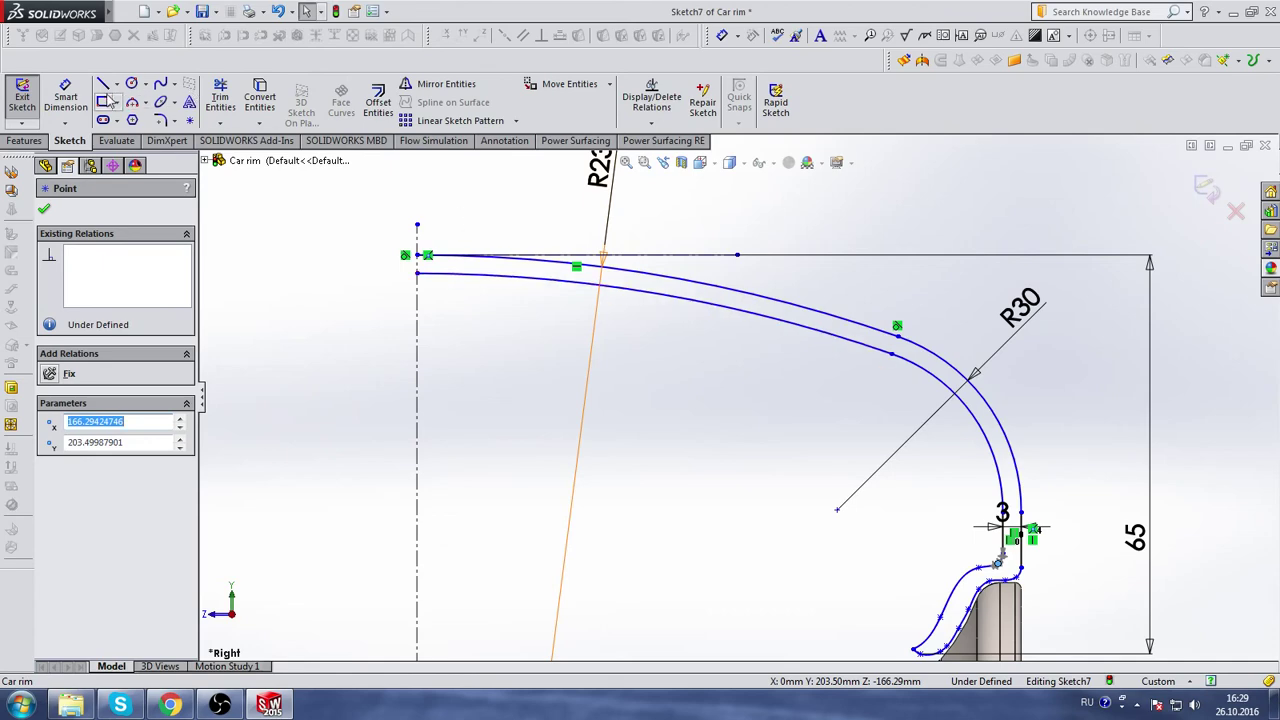
- Close the notch with a vertical line and a line back to the centerline, trimming excess lines
left_click(105, 102)
left_click(104, 85)
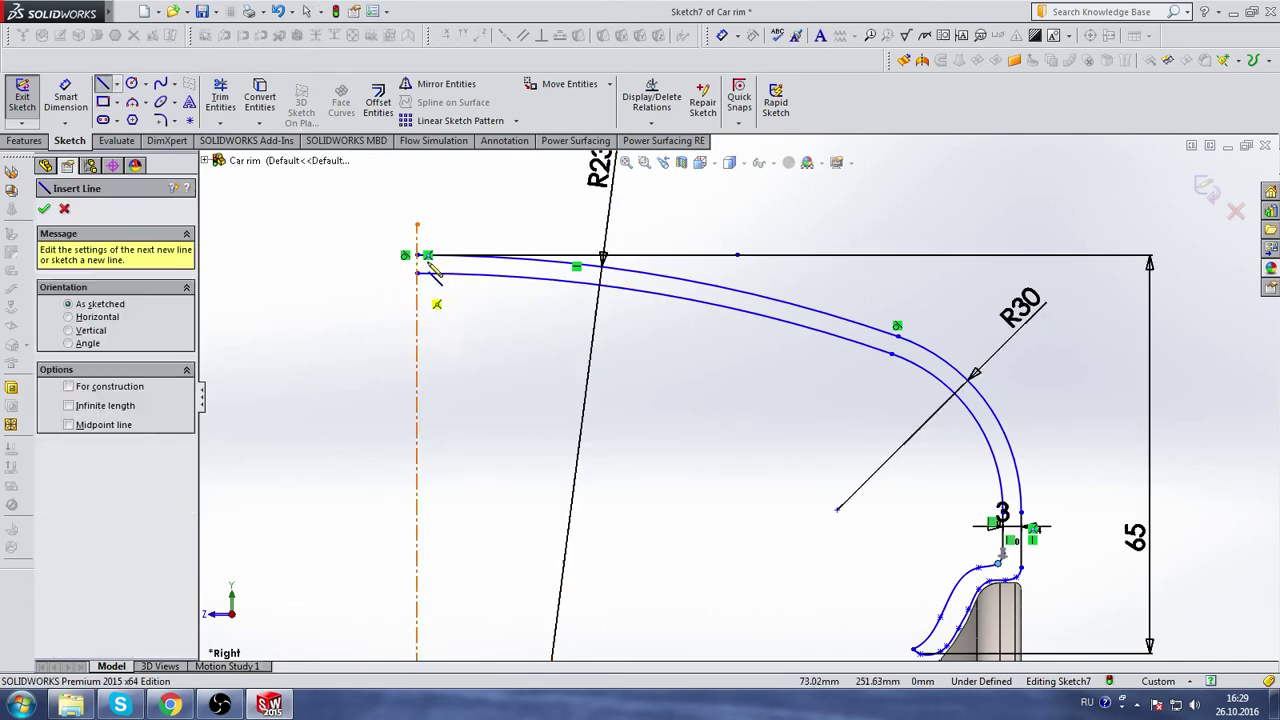
scroll(430, 260, "down", 3)
scroll(488, 290, "down", 2)
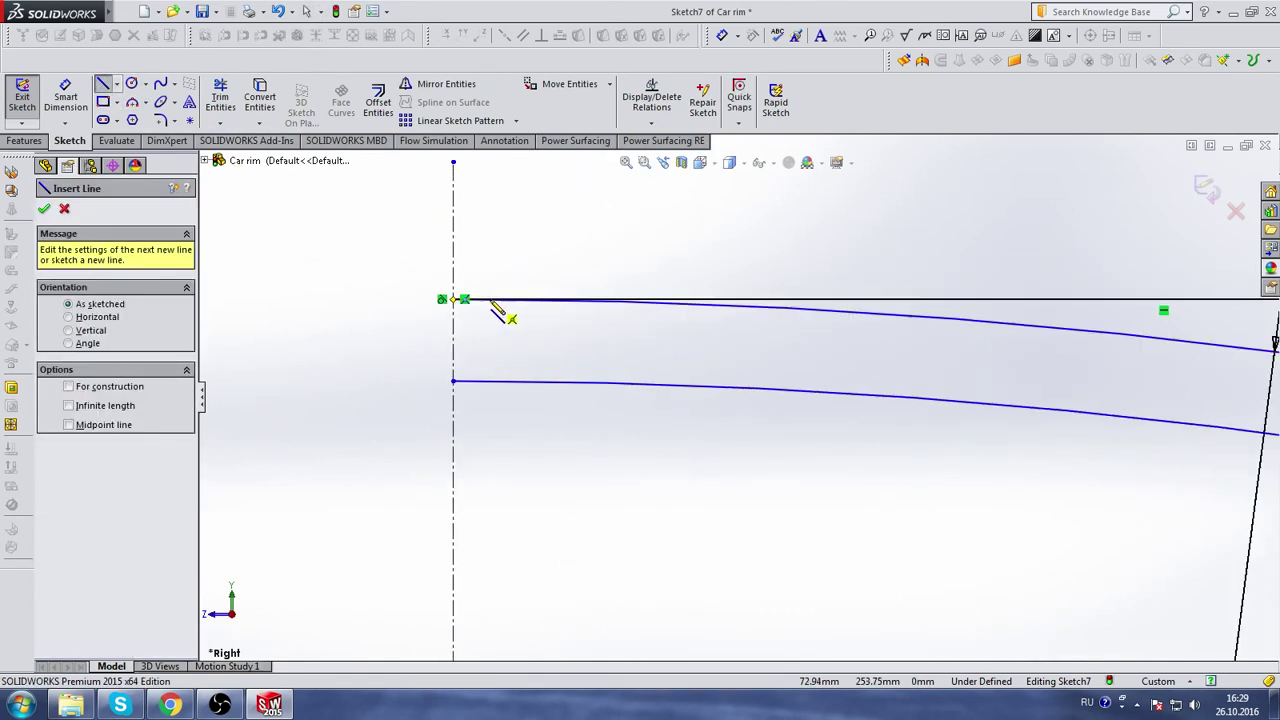
left_click(550, 300)
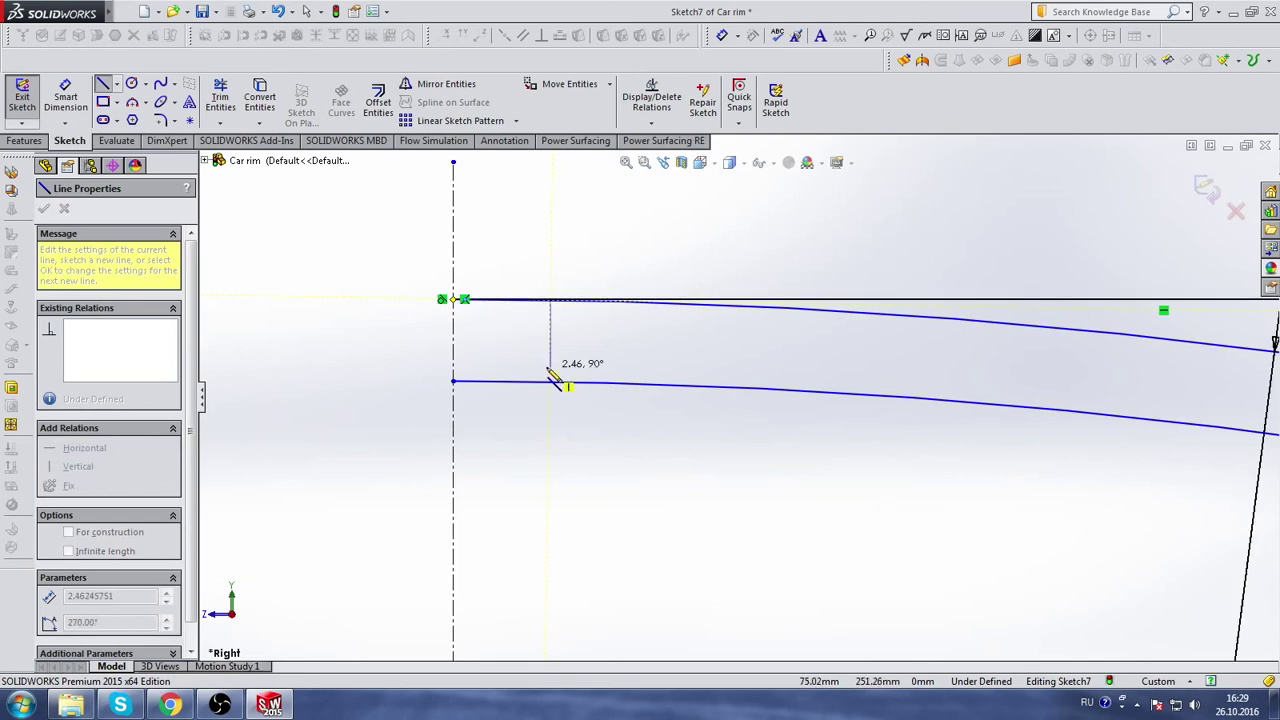
left_click(550, 350)
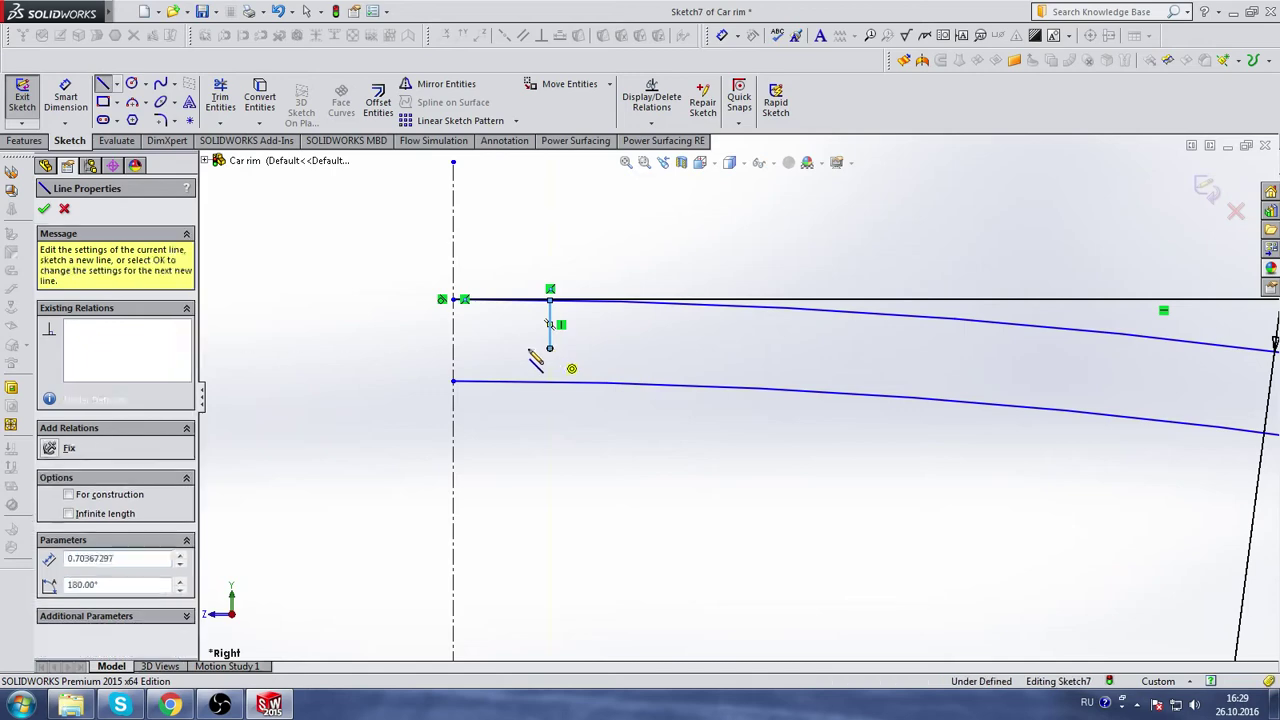
left_click(455, 348)
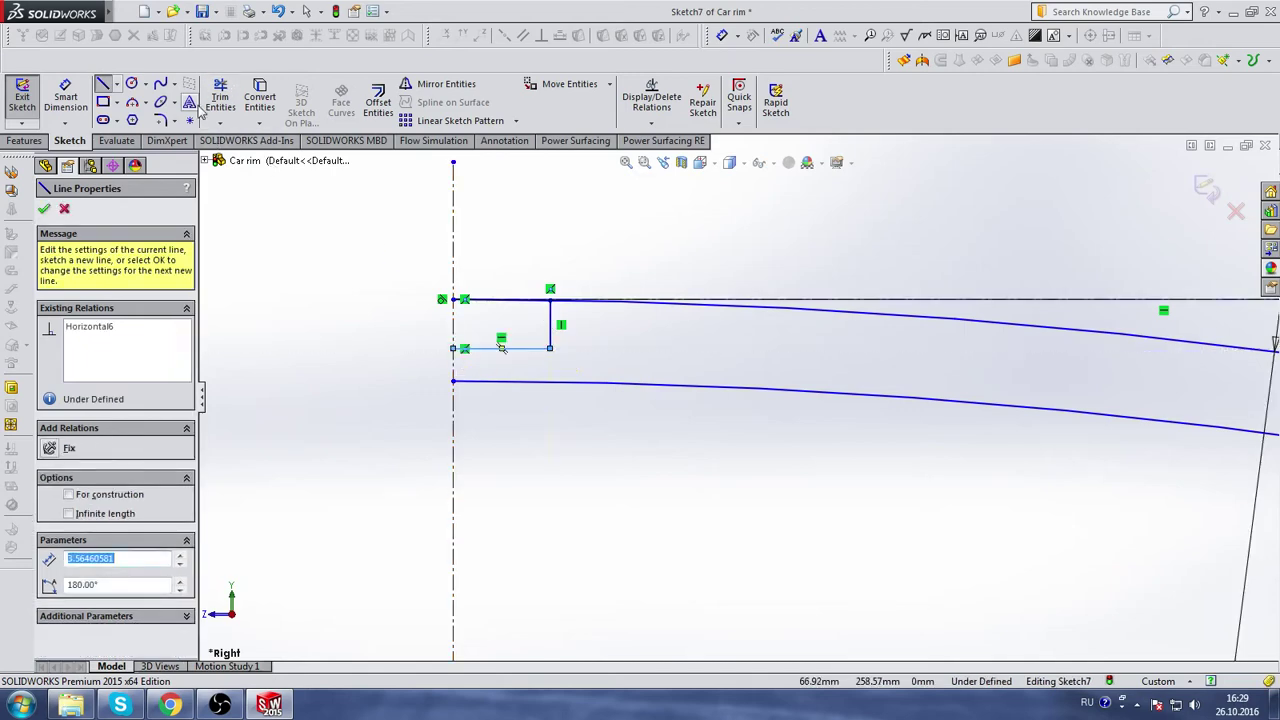
left_click(228, 104)
scroll(577, 314, "down", 3)
scroll(700, 335, "down", 2)
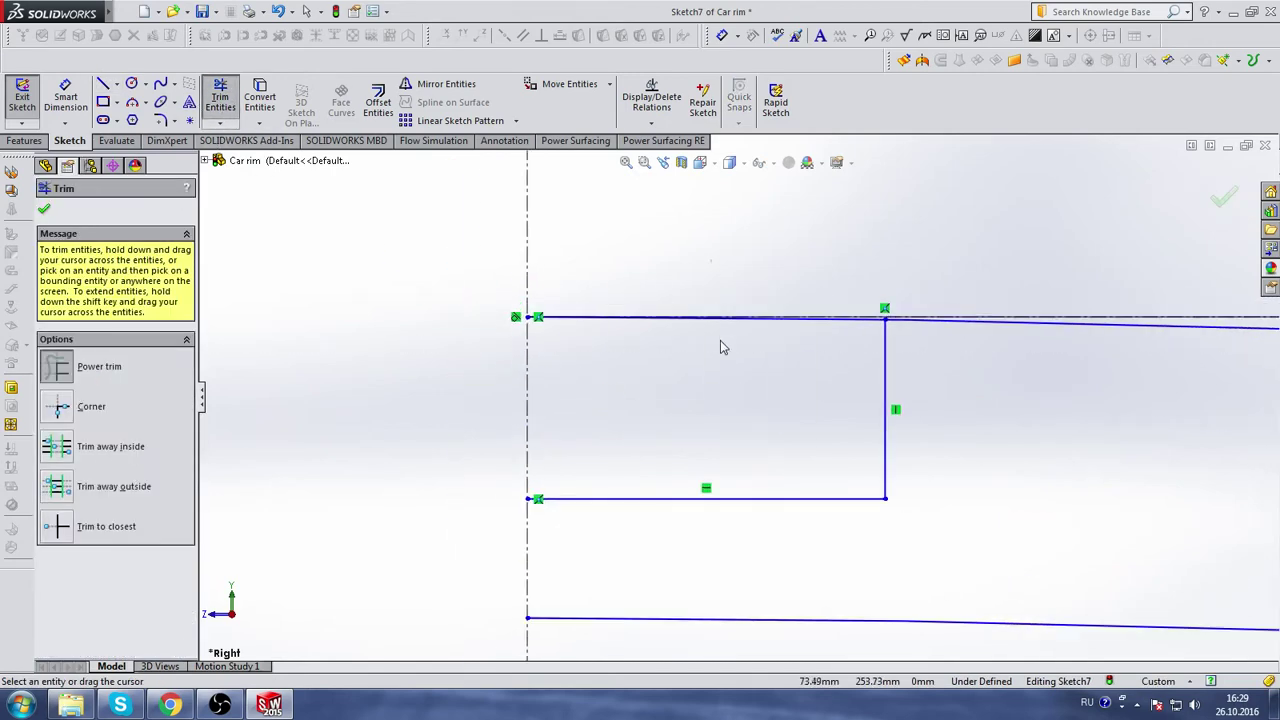
scroll(722, 346, "up", 2)
scroll(935, 352, "up", 4)
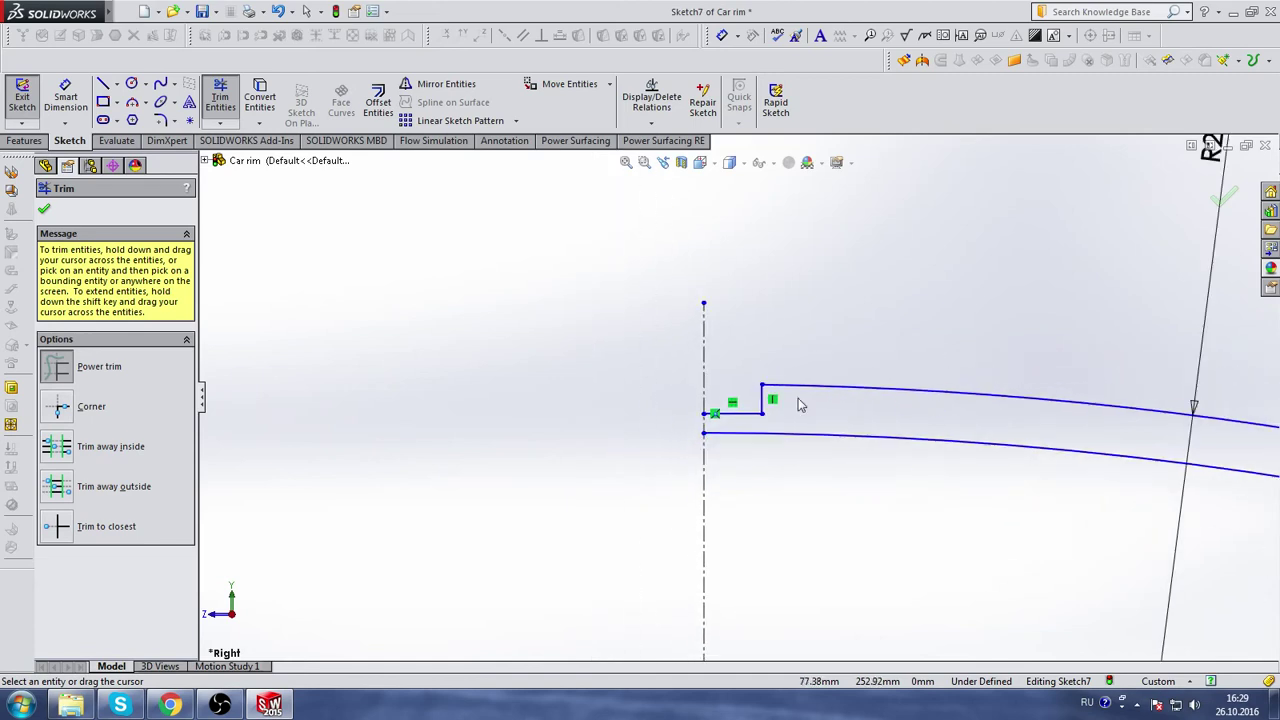
scroll(800, 404, "down", 1)
- Dimension the notch's short edge across the centerline as 4 mm
left_click(85, 97)
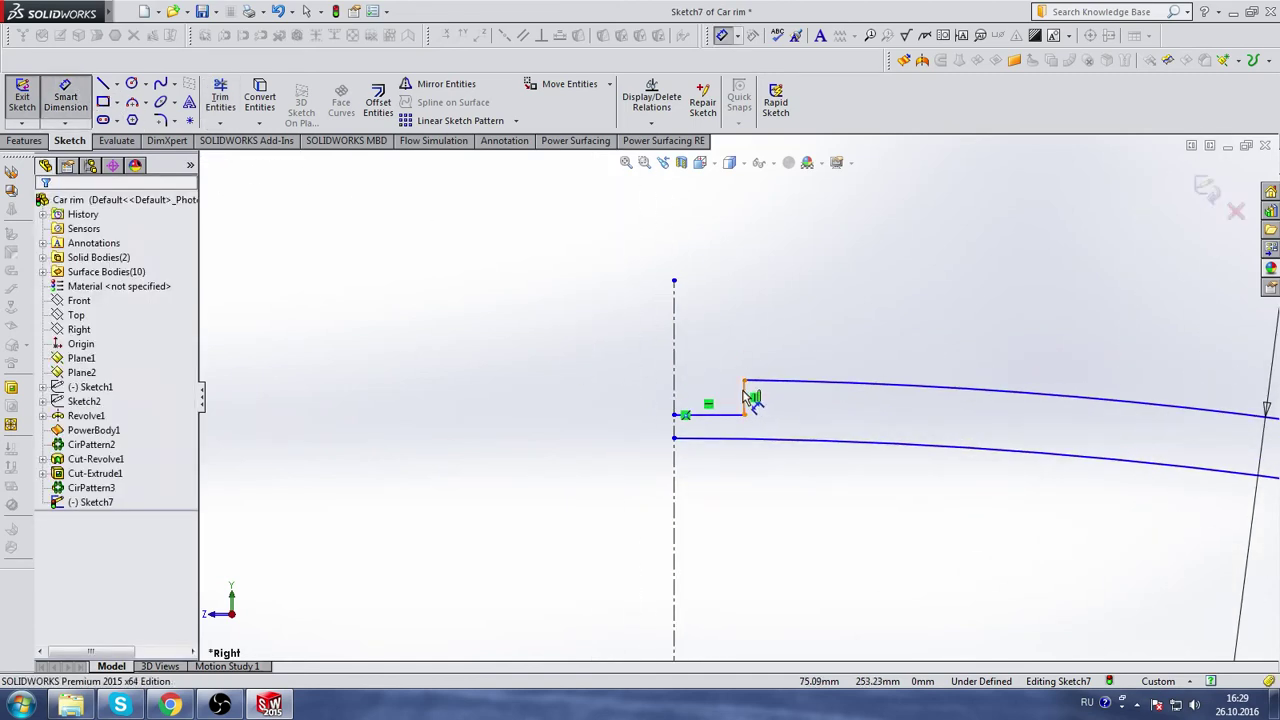
left_click(746, 397)
left_click(674, 320)
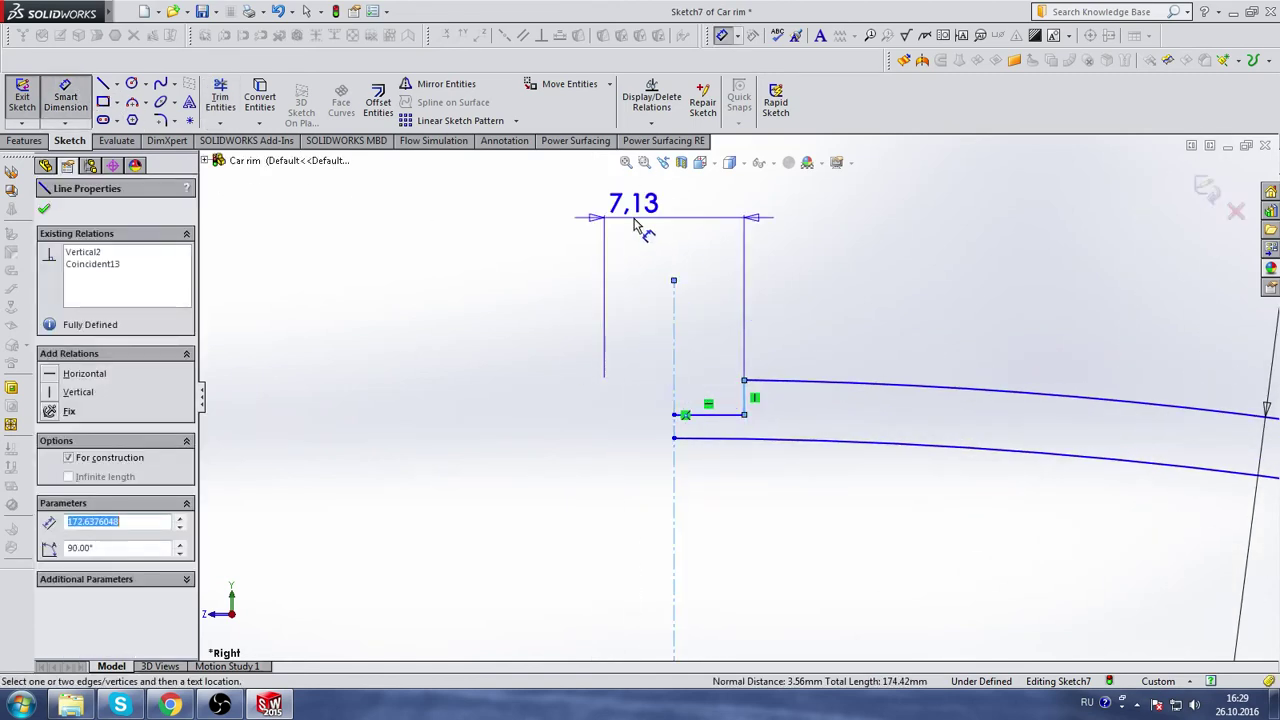
left_click(634, 225)
type("4")
key("Return")
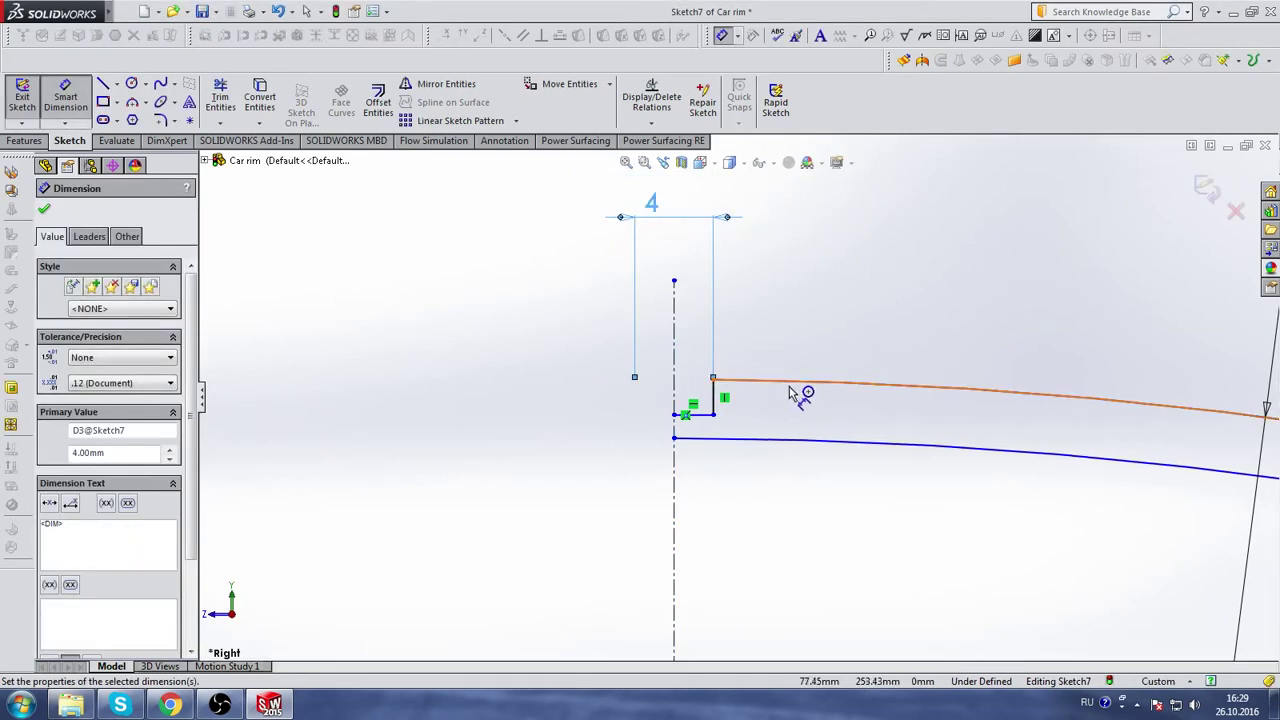
scroll(815, 413, "up", 4)
scroll(846, 406, "down", 2)
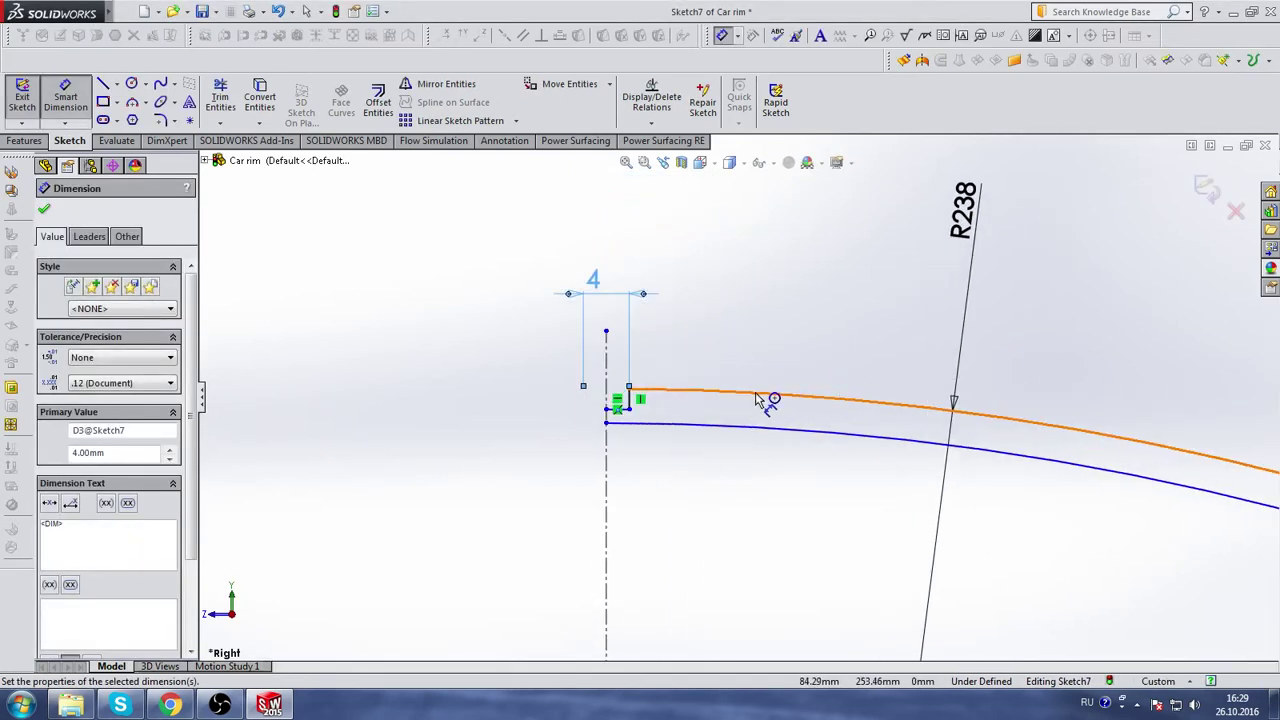
left_click(103, 102)
scroll(657, 371, "up", 2)
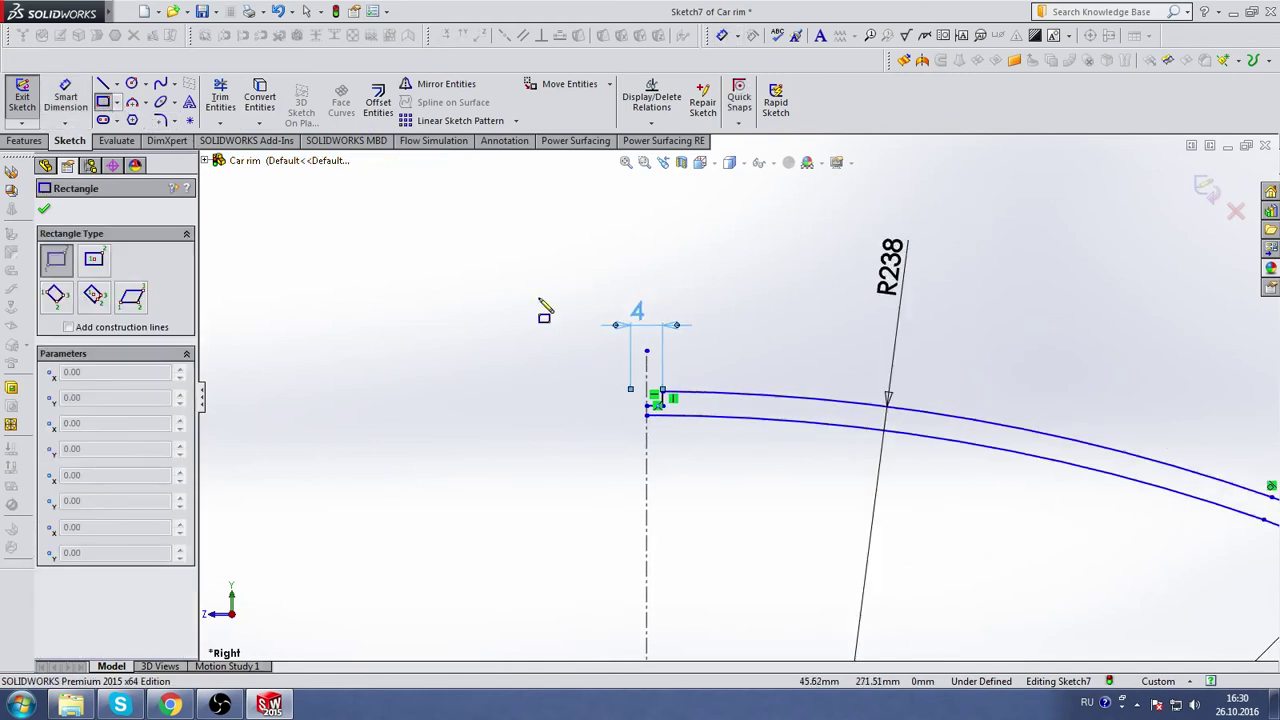
- Draw the first three-sided groove with a slanted bottom between the outer and inner curves
scroll(845, 380, "down", 2)
left_click(103, 84)
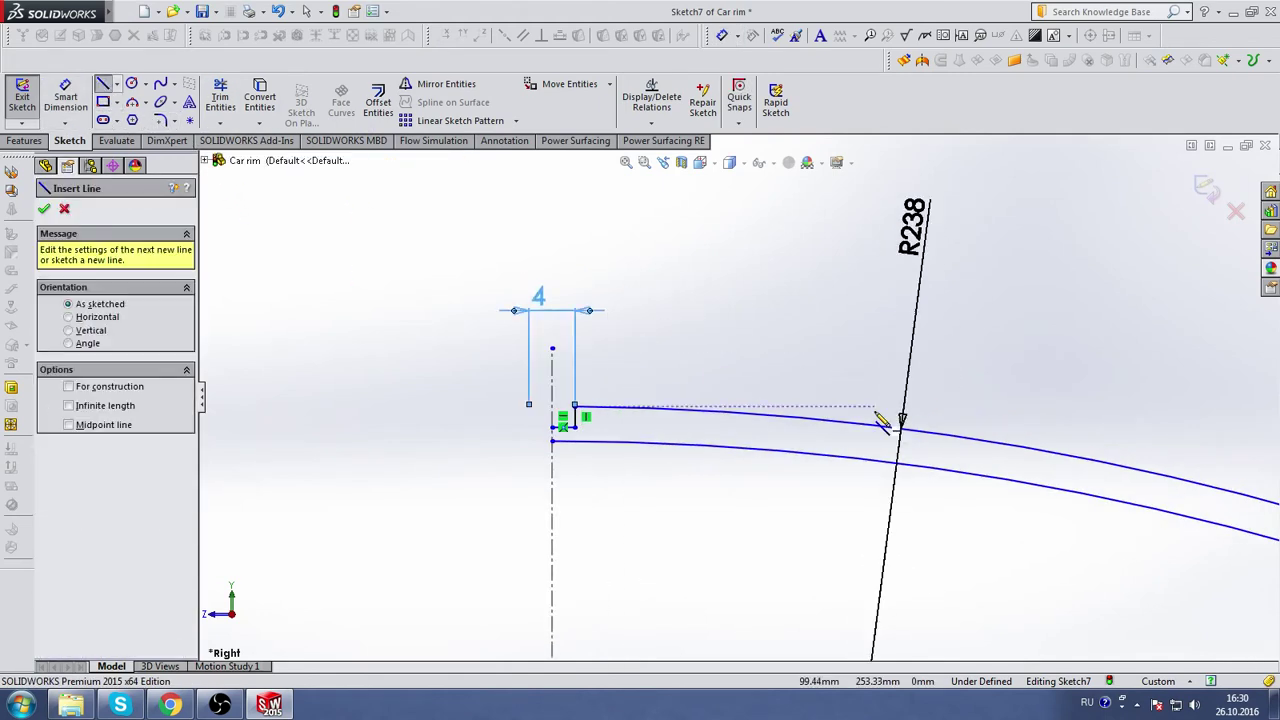
scroll(850, 423, "down", 3)
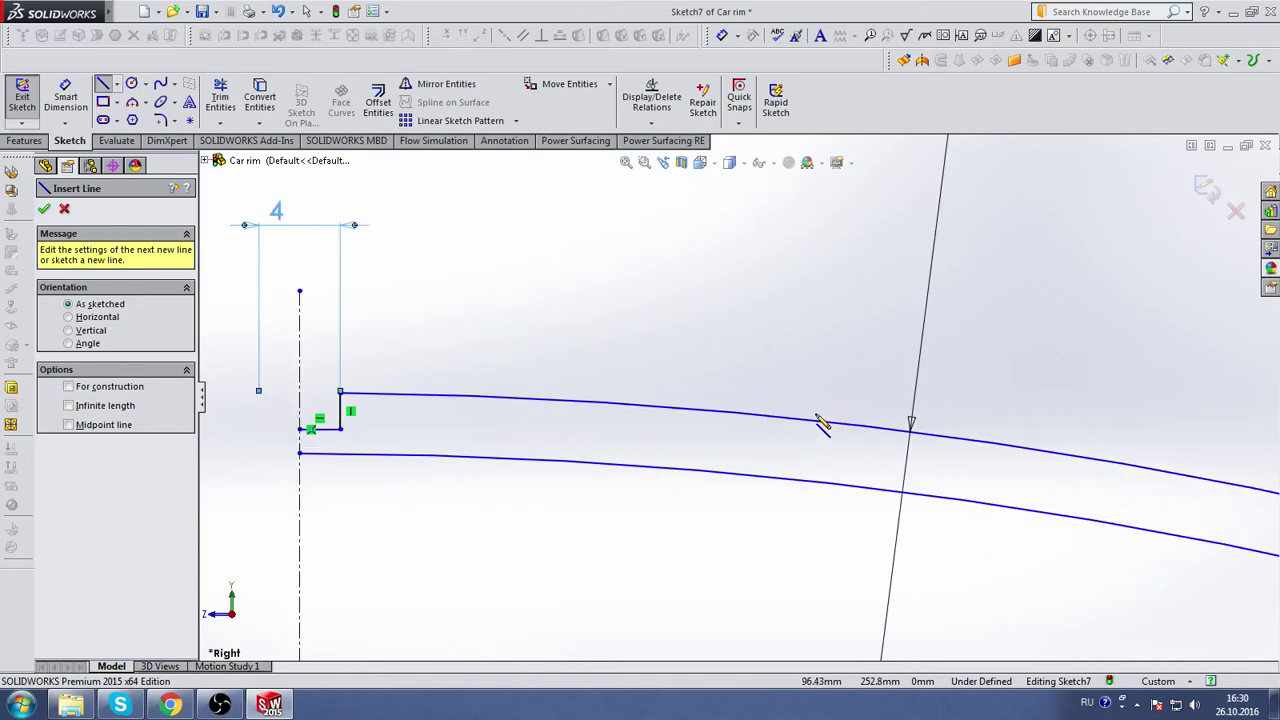
left_click(1017, 452)
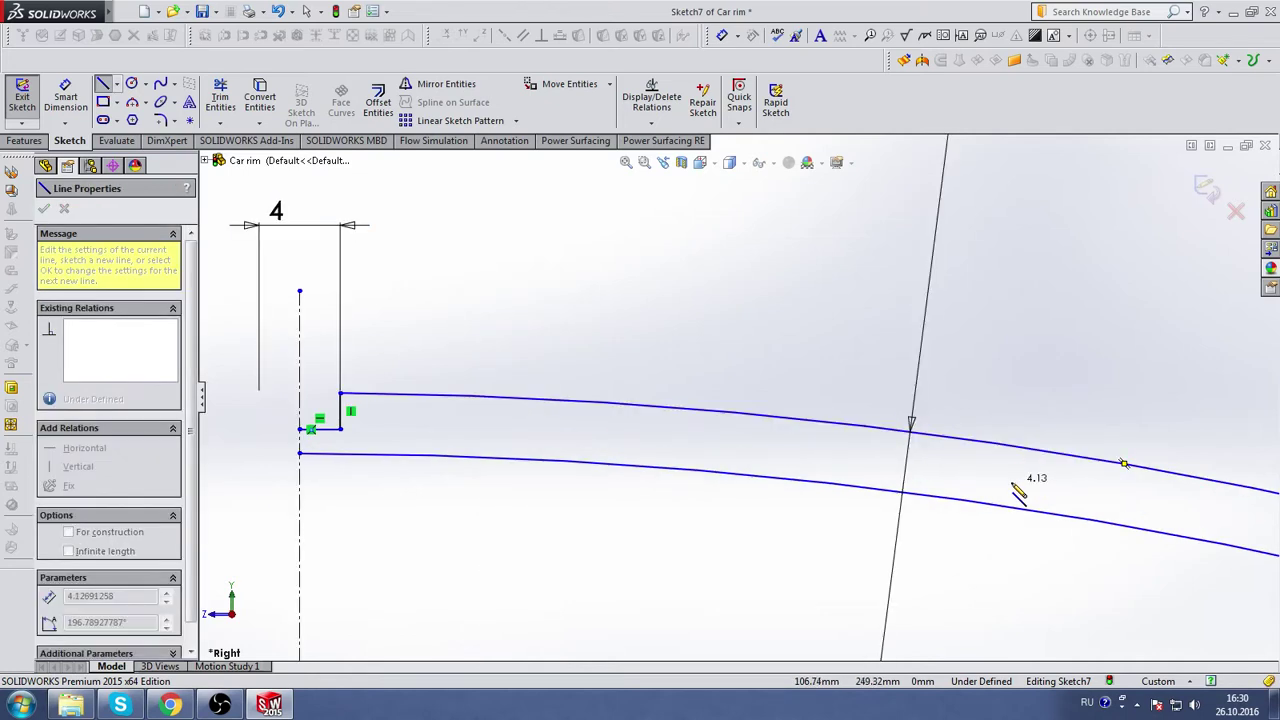
left_click(1094, 500)
scroll(1094, 500, "down", 2)
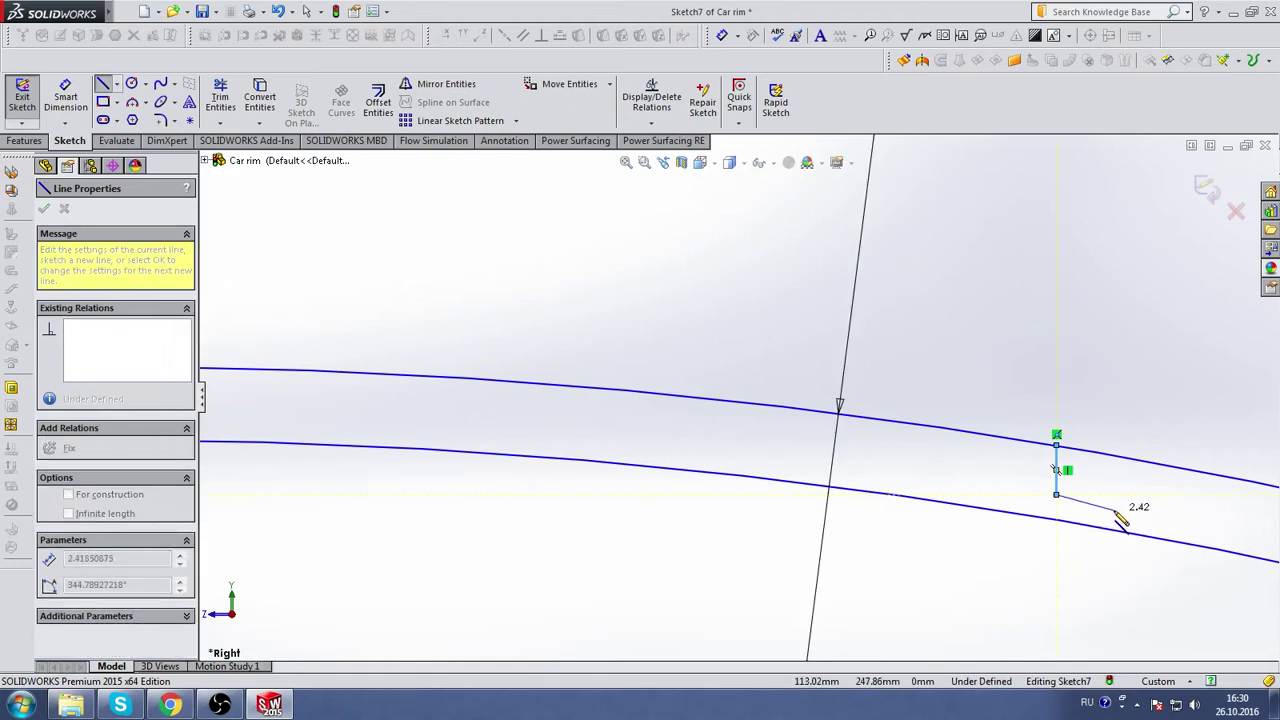
left_click(1111, 510)
left_click(1111, 455)
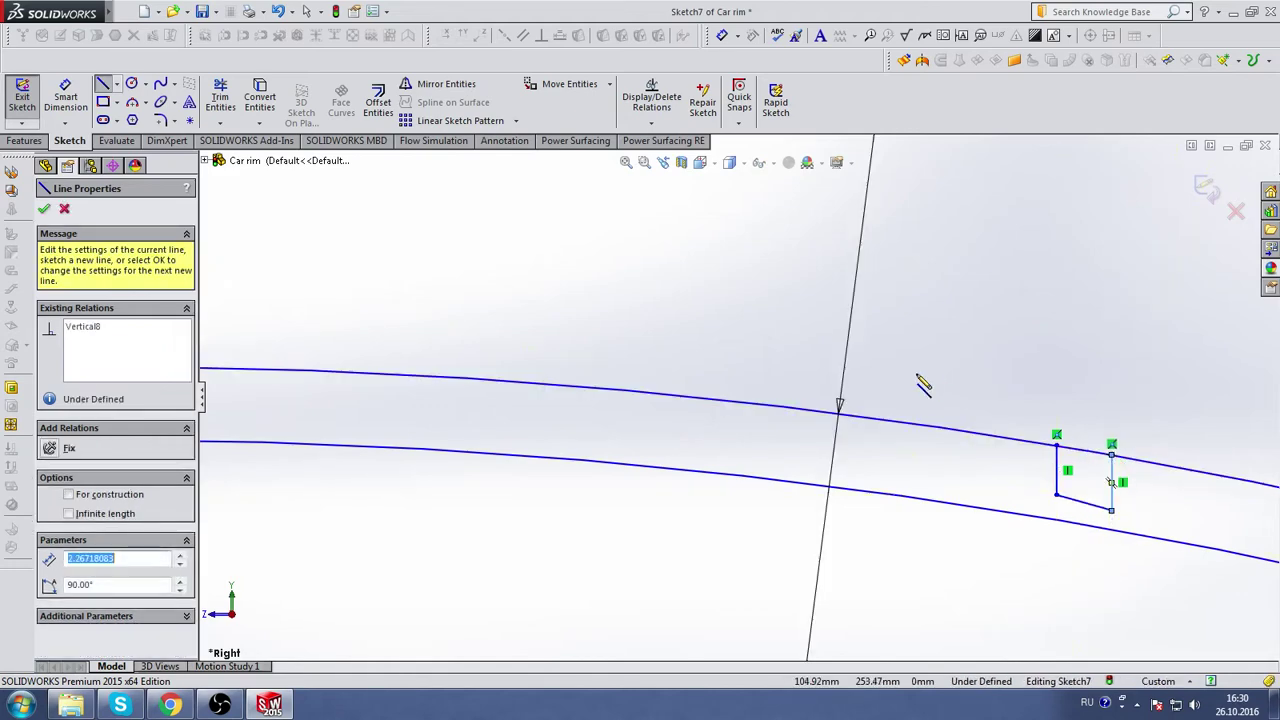
- Draw the second slanted-bottom groove and trim the outer curve across both groove openings
scroll(1000, 490, "up", 5)
scroll(1000, 470, "down", 4)
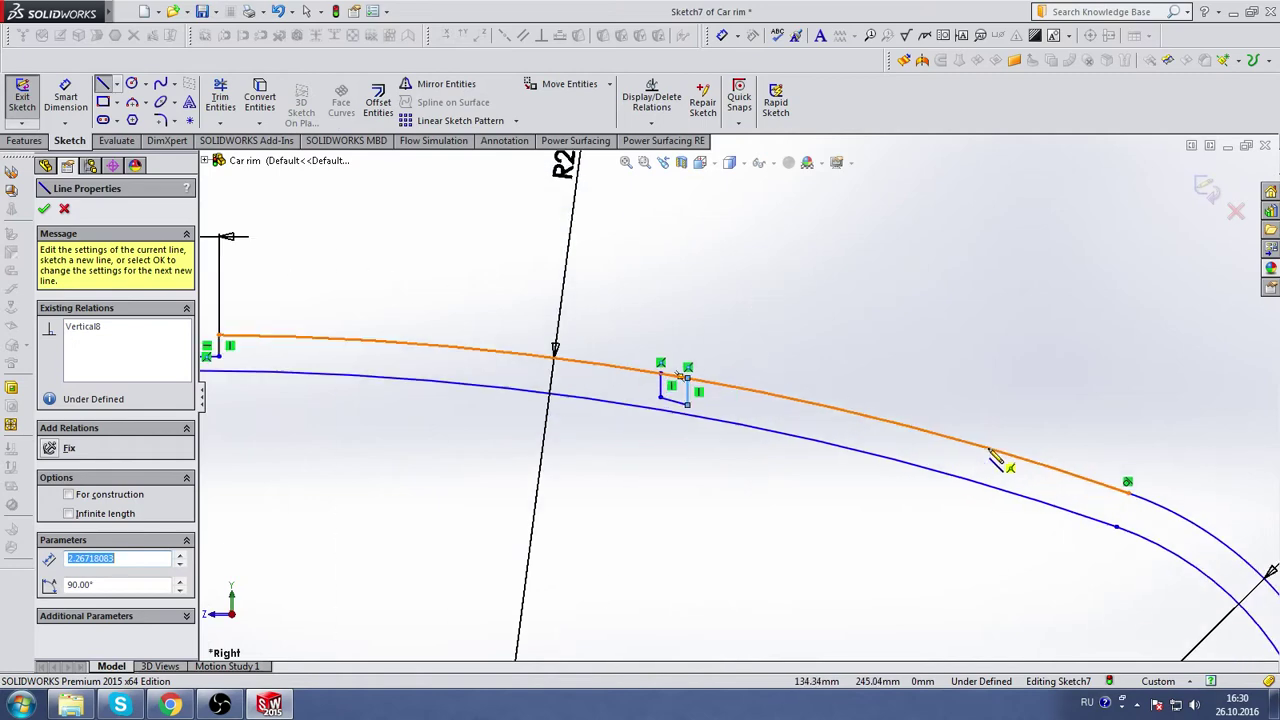
scroll(963, 448, "down", 2)
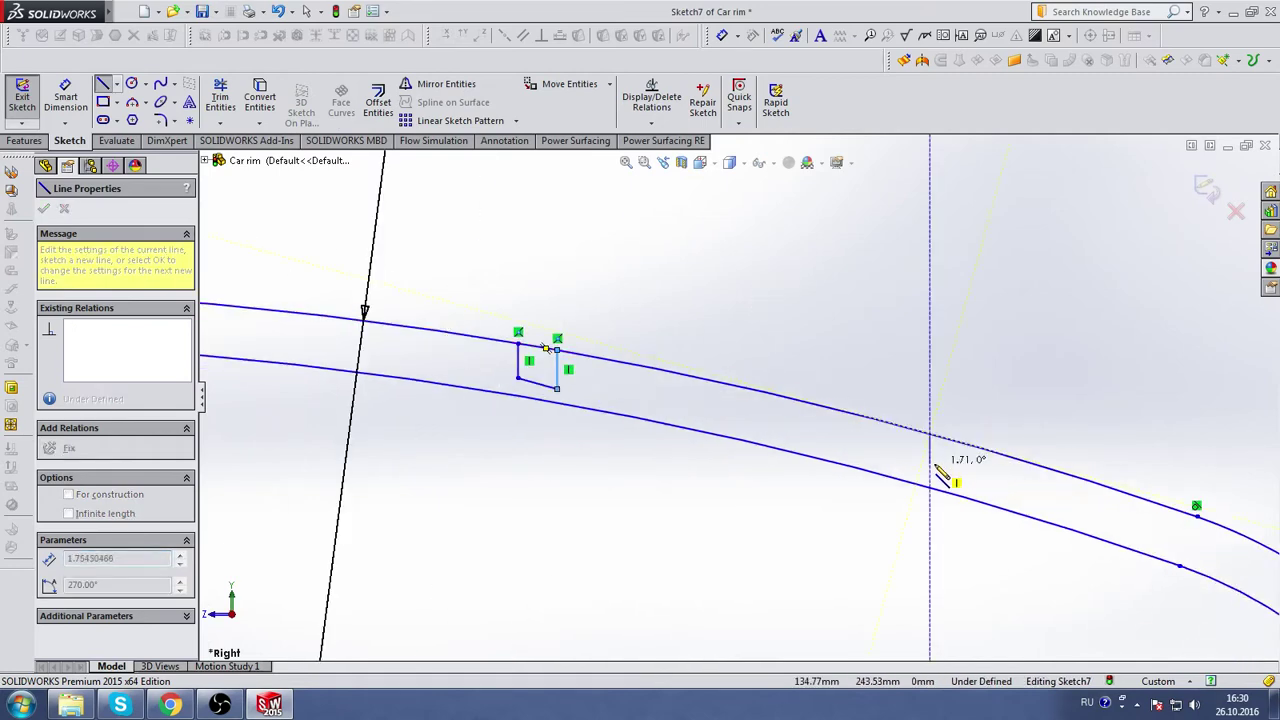
left_click(936, 476)
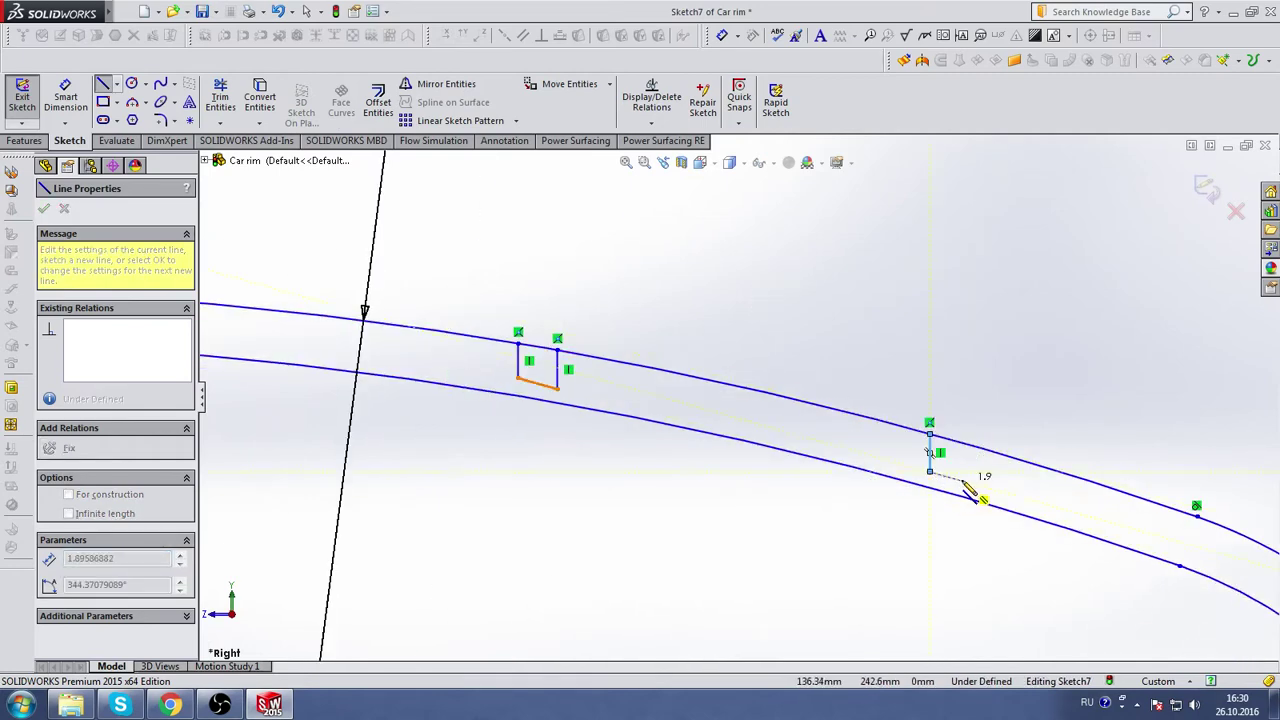
left_click(960, 480)
left_click(960, 443)
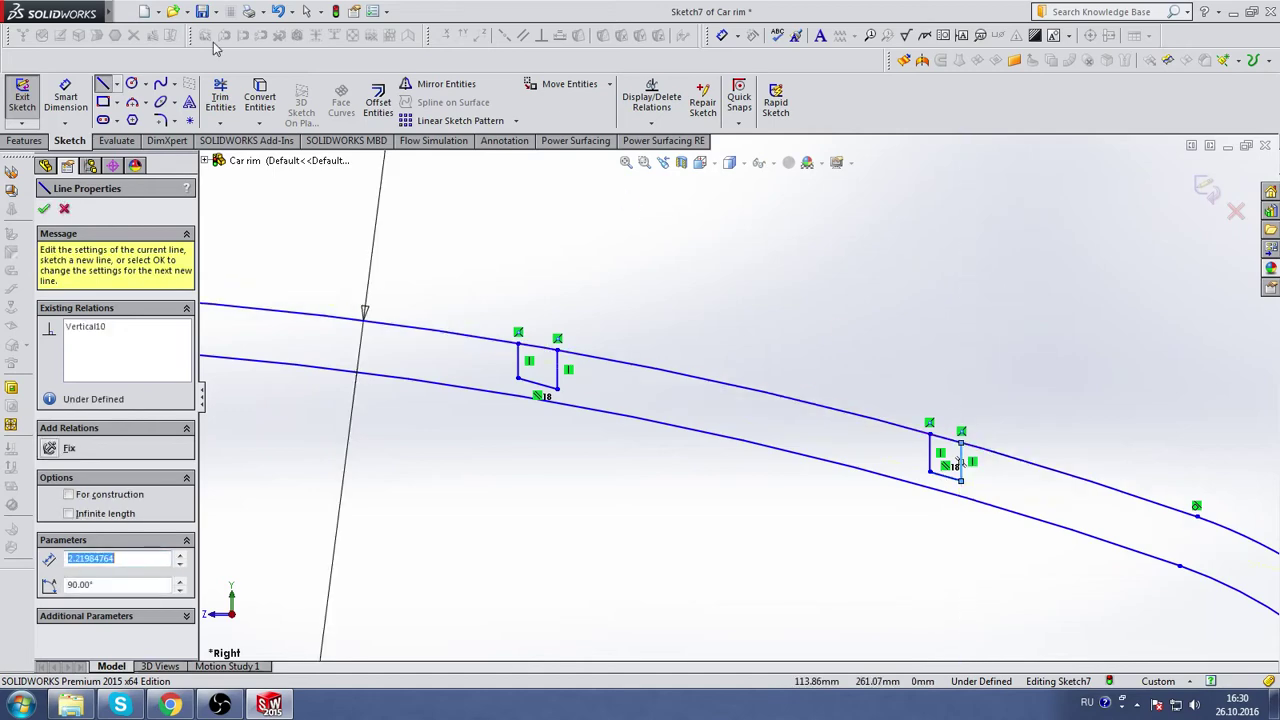
left_click(218, 104)
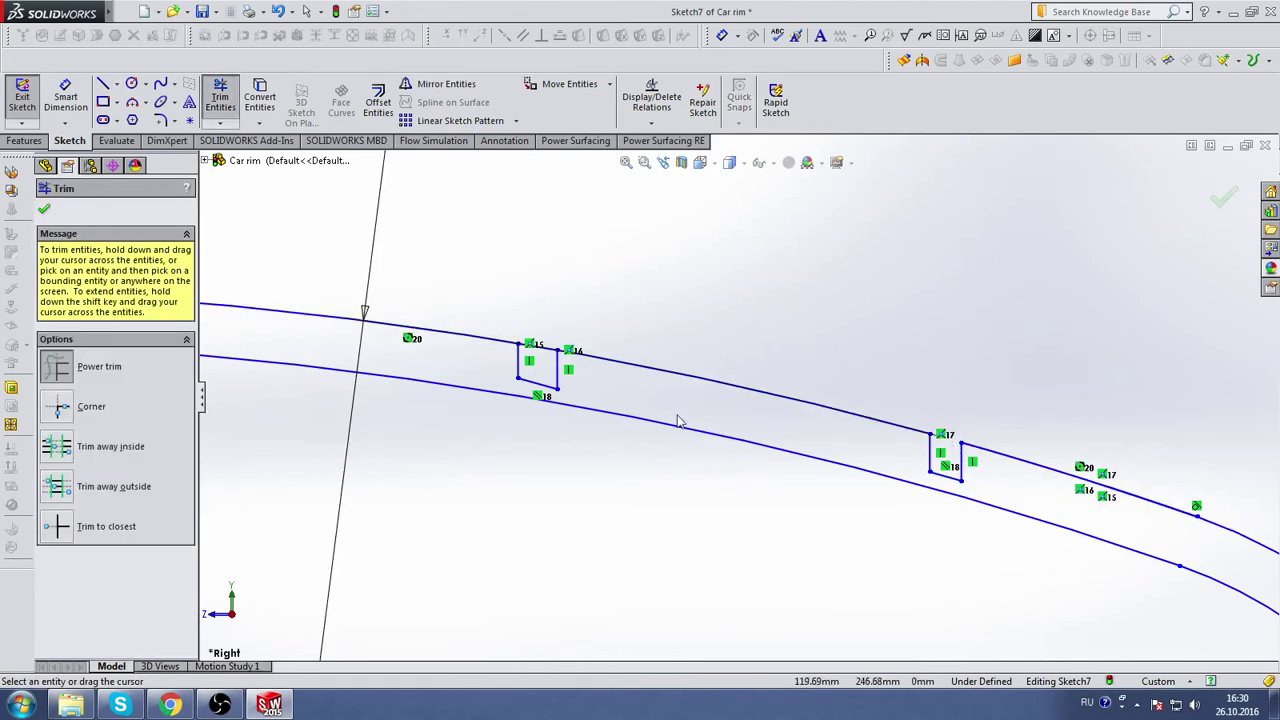
left_click_drag(543, 371, 541, 362)
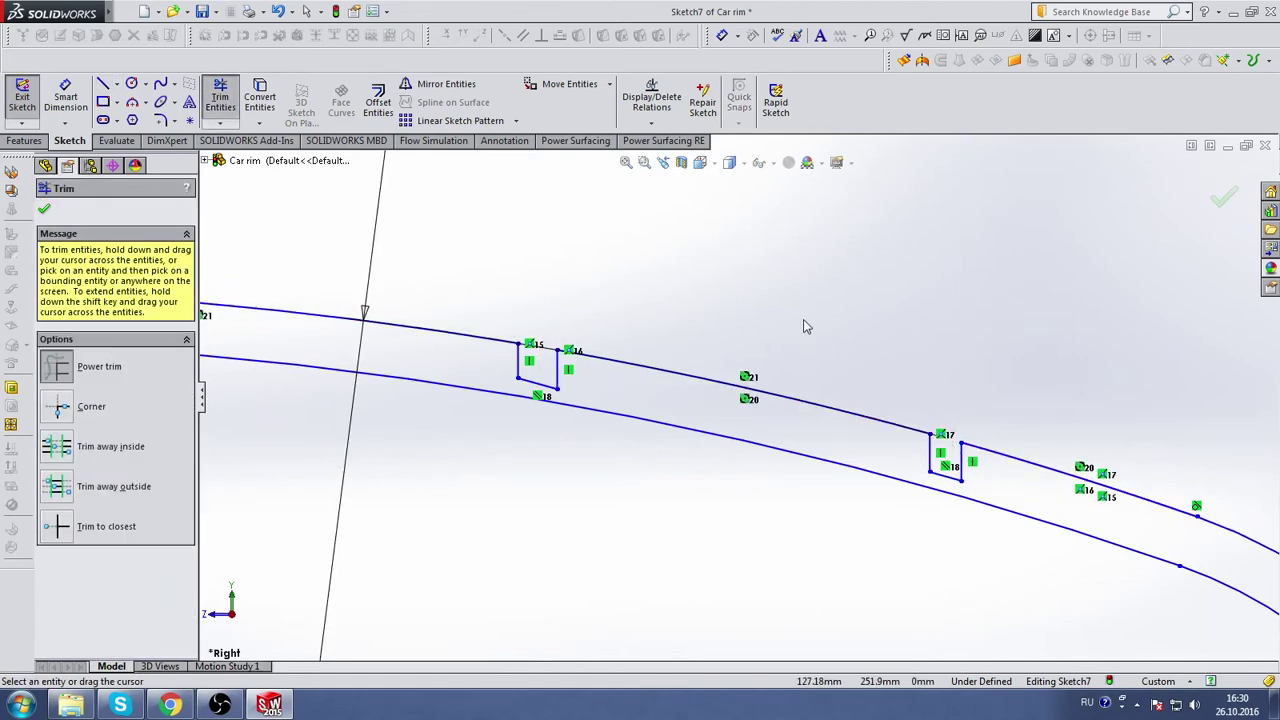
scroll(765, 377, "up", 3)
scroll(298, 340, "down", 3)
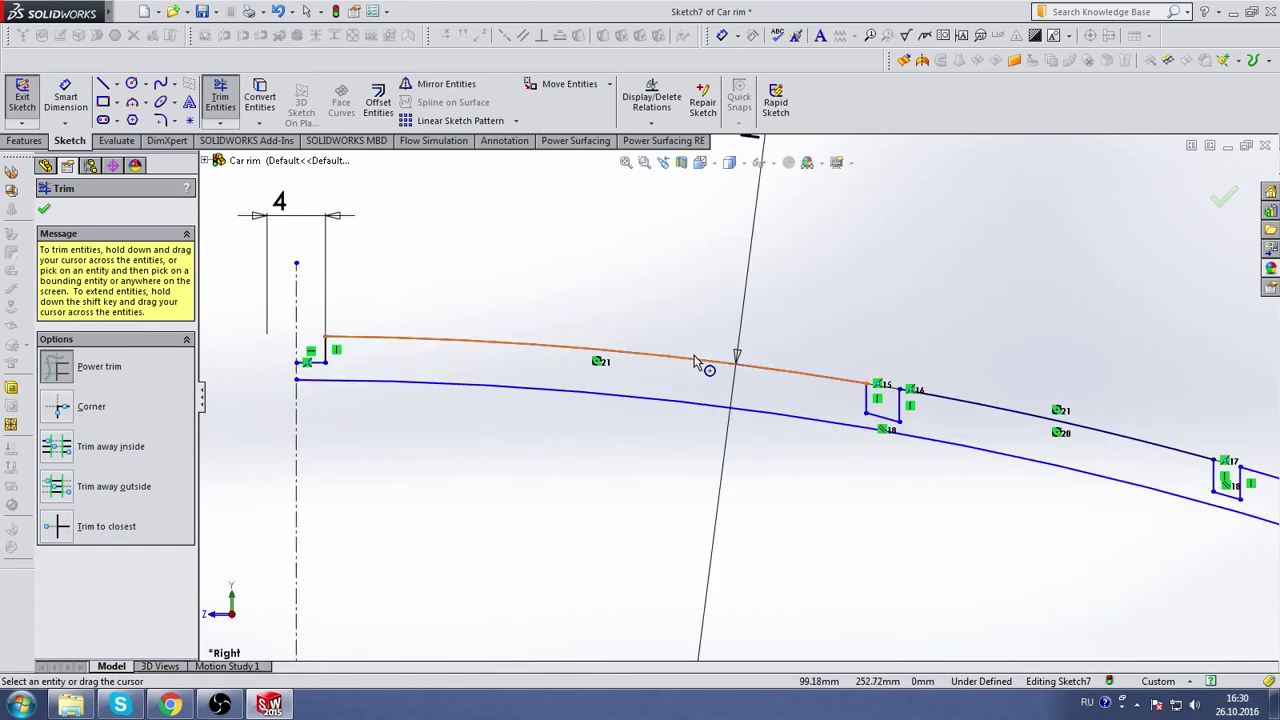
left_click(65, 97)
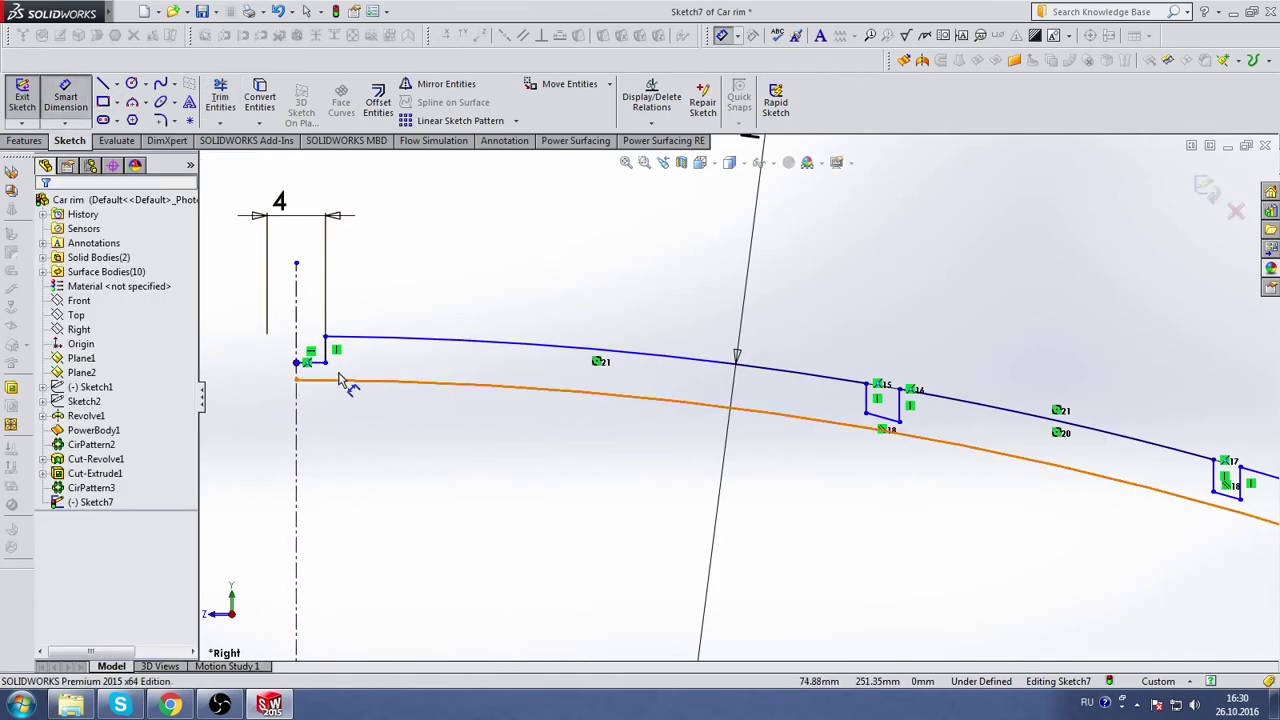
- Dimension the two groove widths as 4 mm and 2 mm
left_click(868, 400)
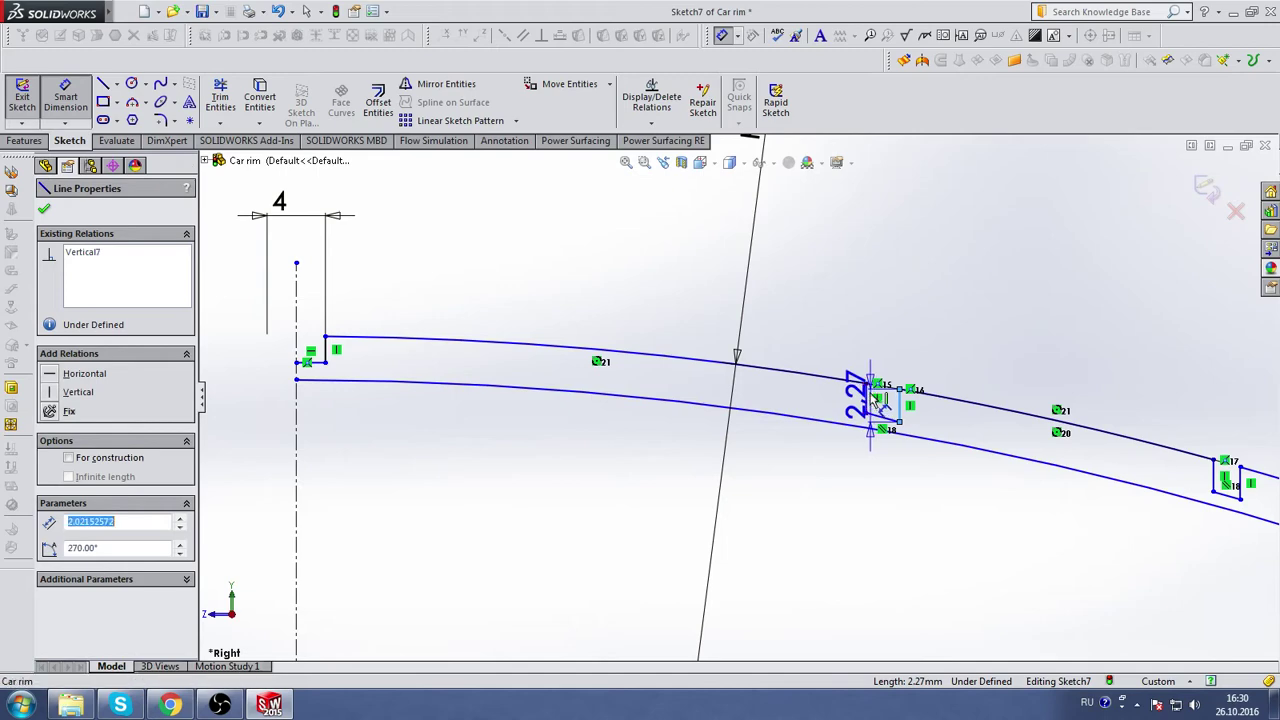
left_click(862, 277)
type("4")
key("Return")
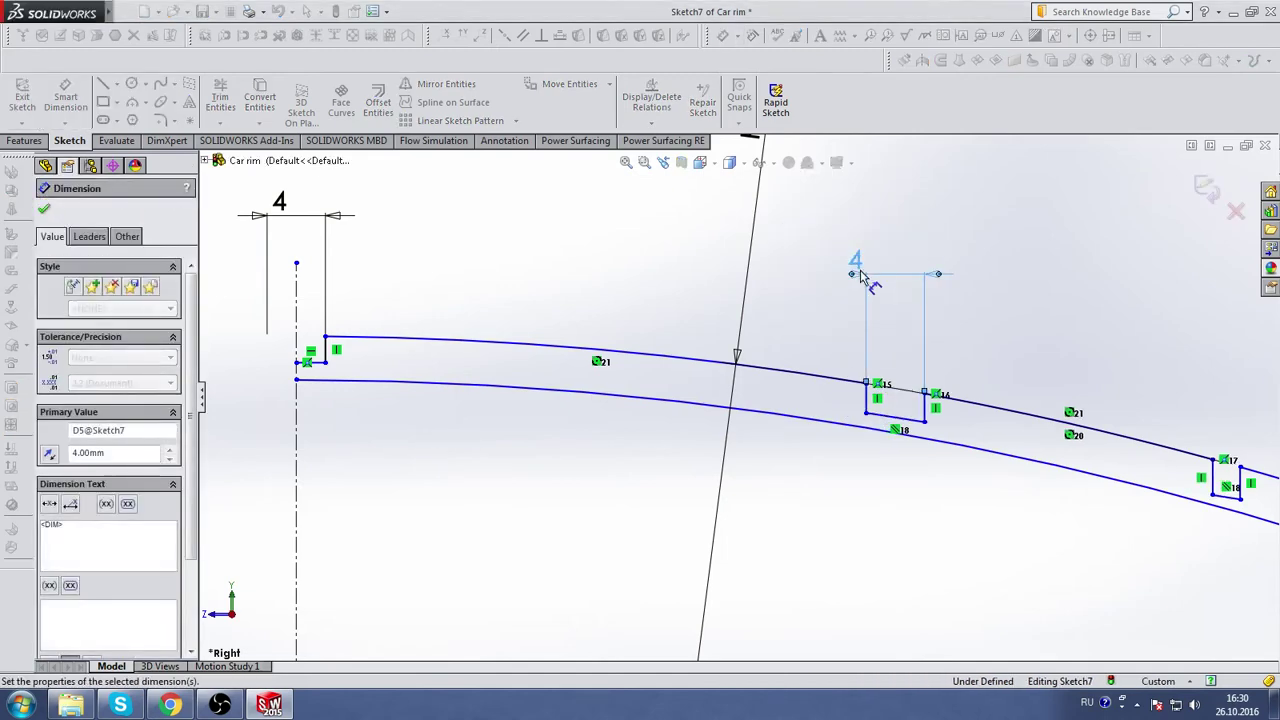
scroll(986, 357, "up", 2)
scroll(971, 429, "down", 2)
left_click(898, 432)
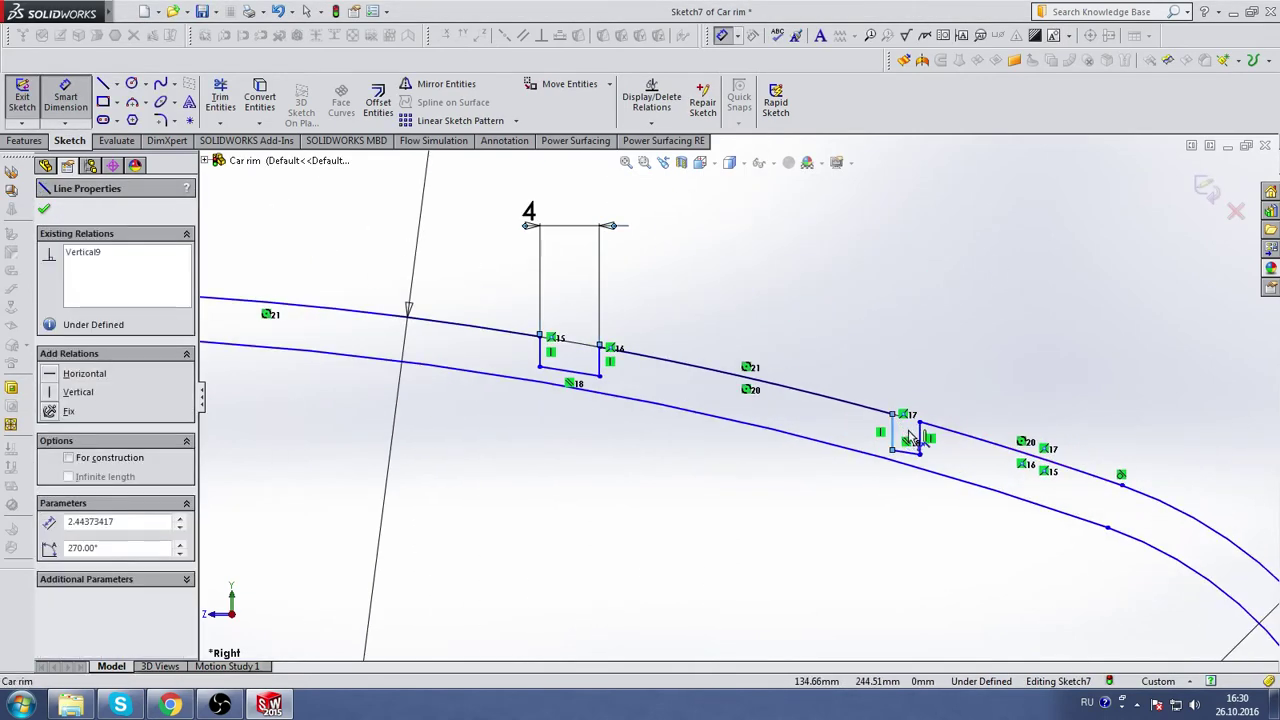
left_click(890, 300)
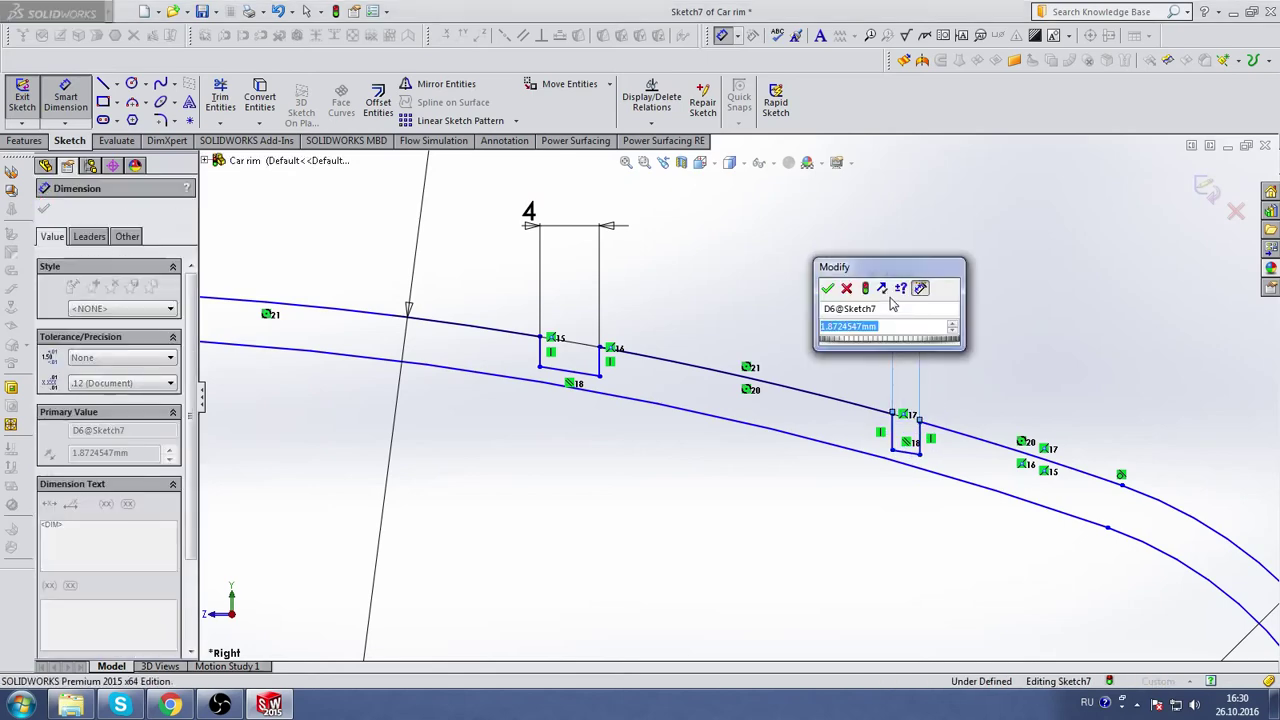
type("2")
key("Return")
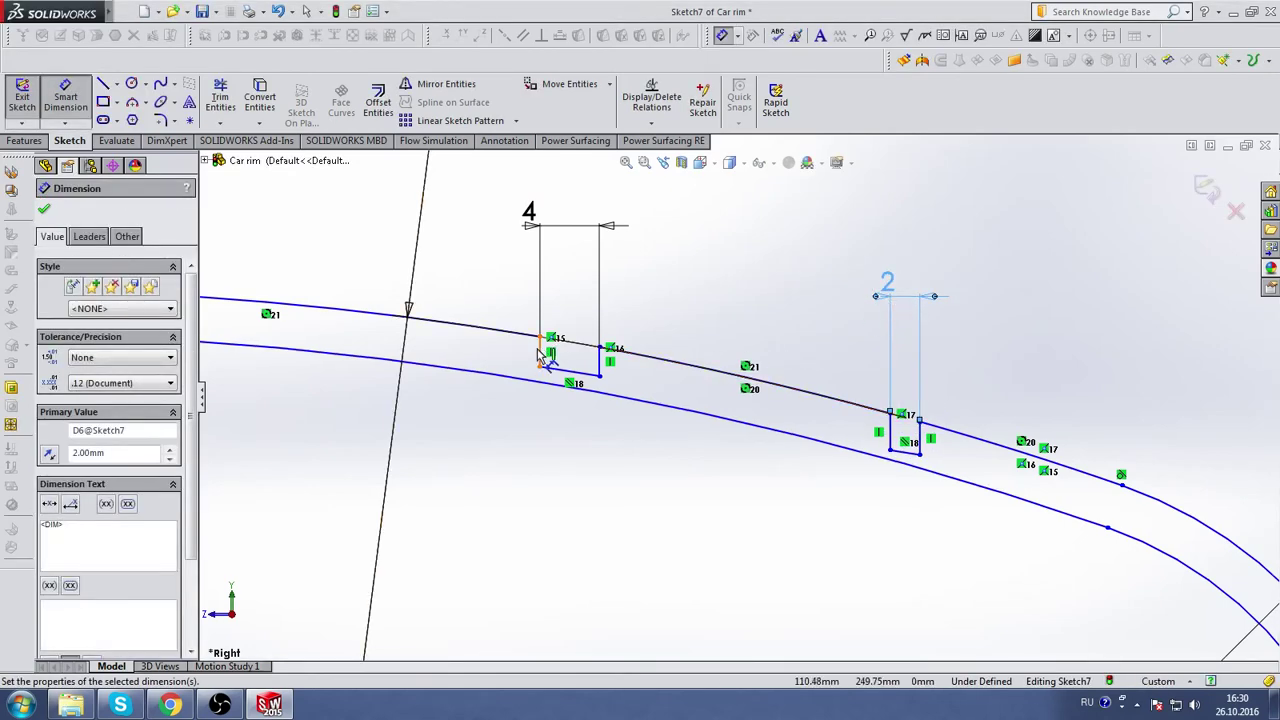
- Place the grooves 28 mm and 46 mm from the centreline
left_click(540, 355)
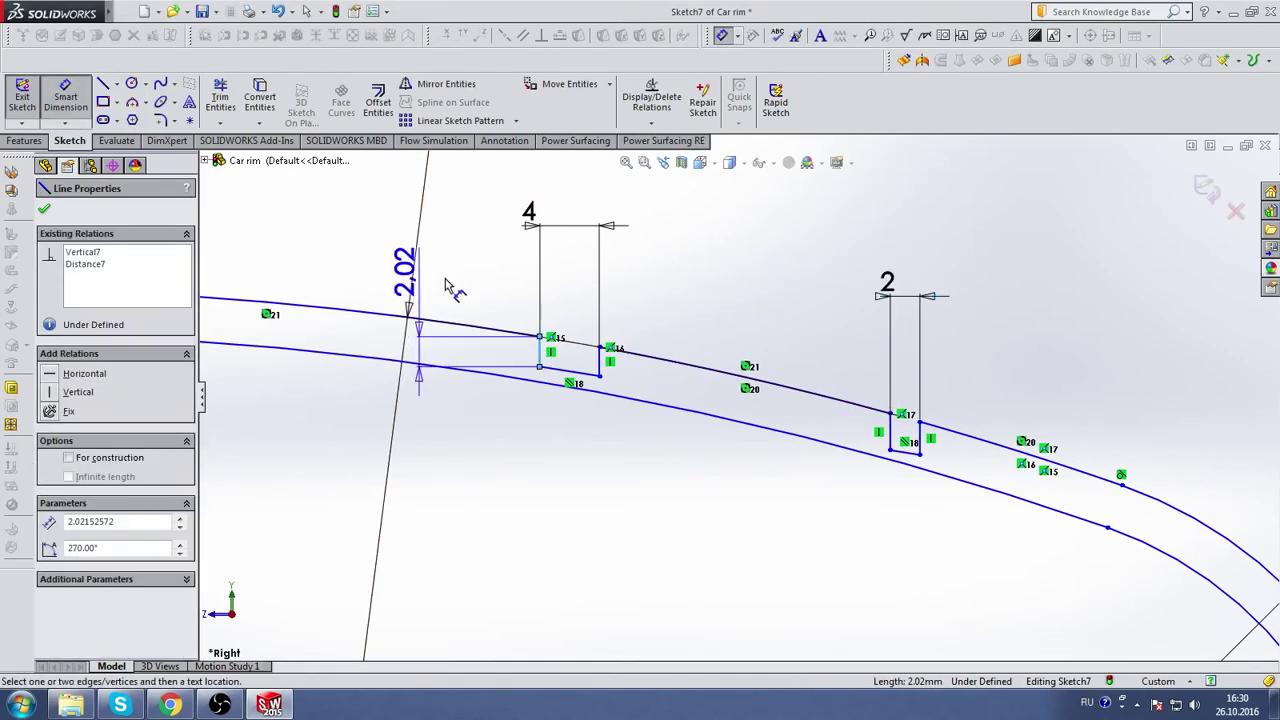
scroll(452, 289, "up", 3)
left_click(643, 376)
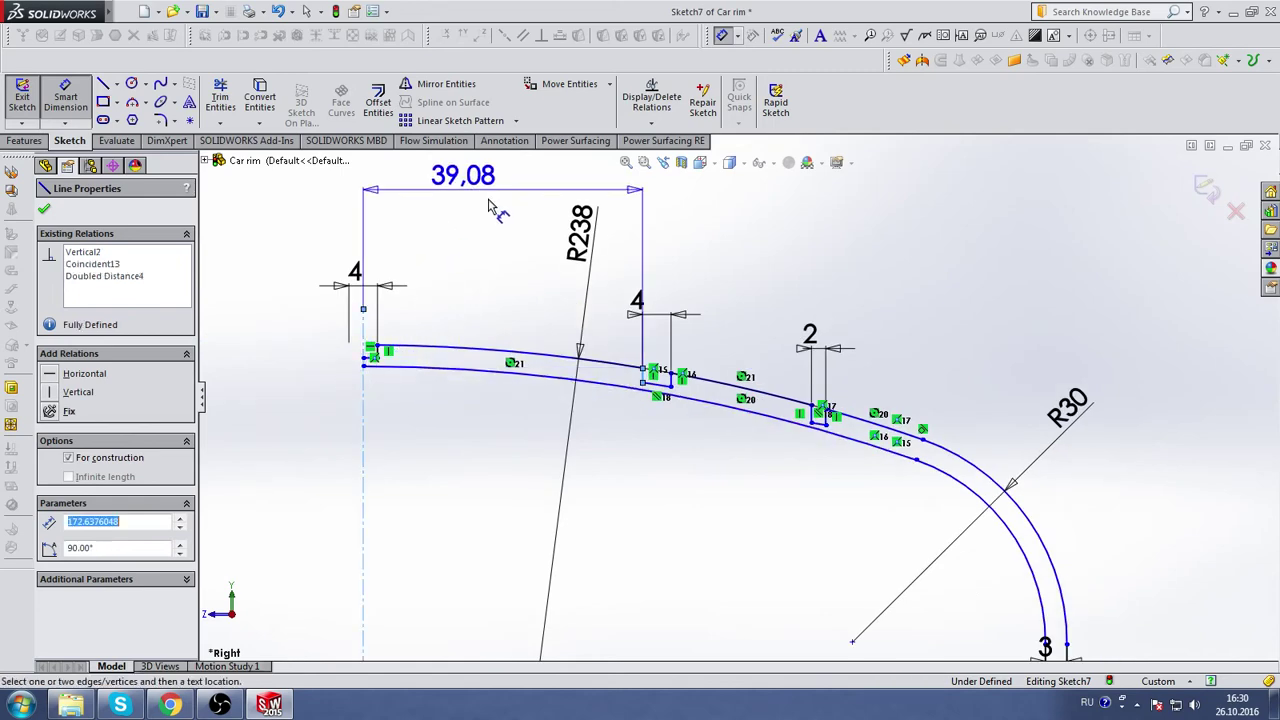
left_click(500, 200)
type("28")
key("Return")
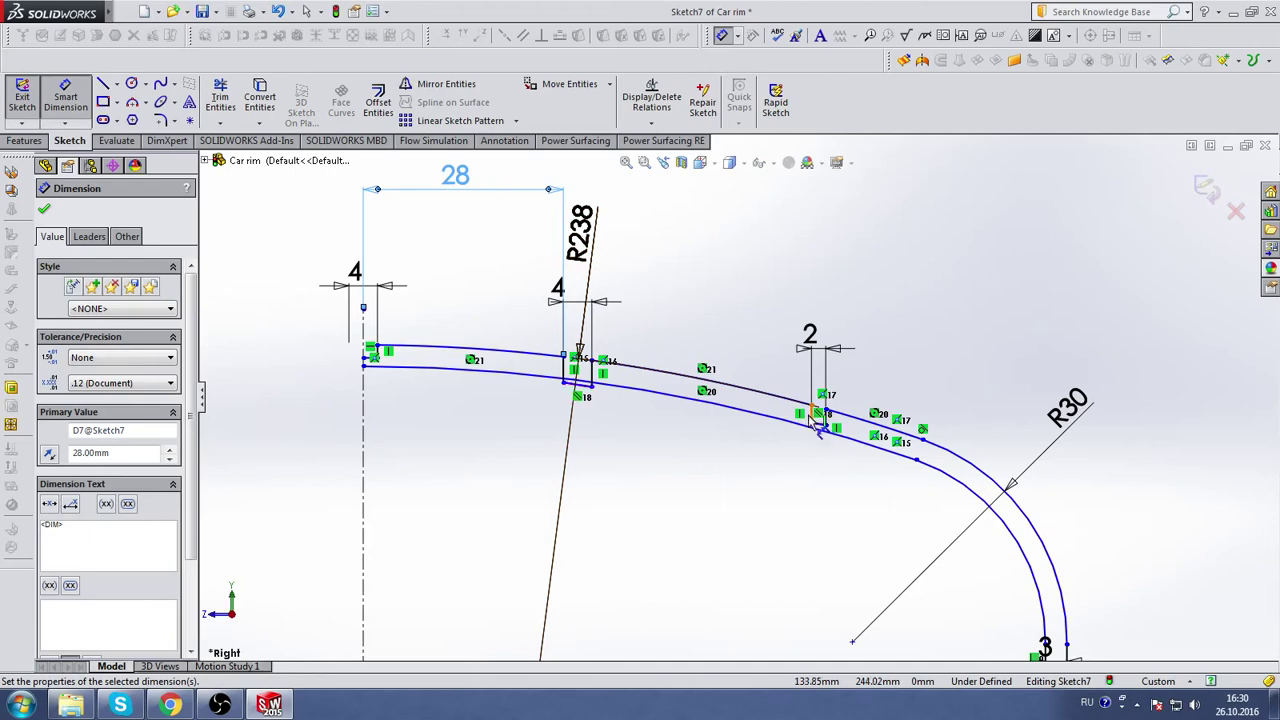
left_click(814, 418)
left_click(364, 372)
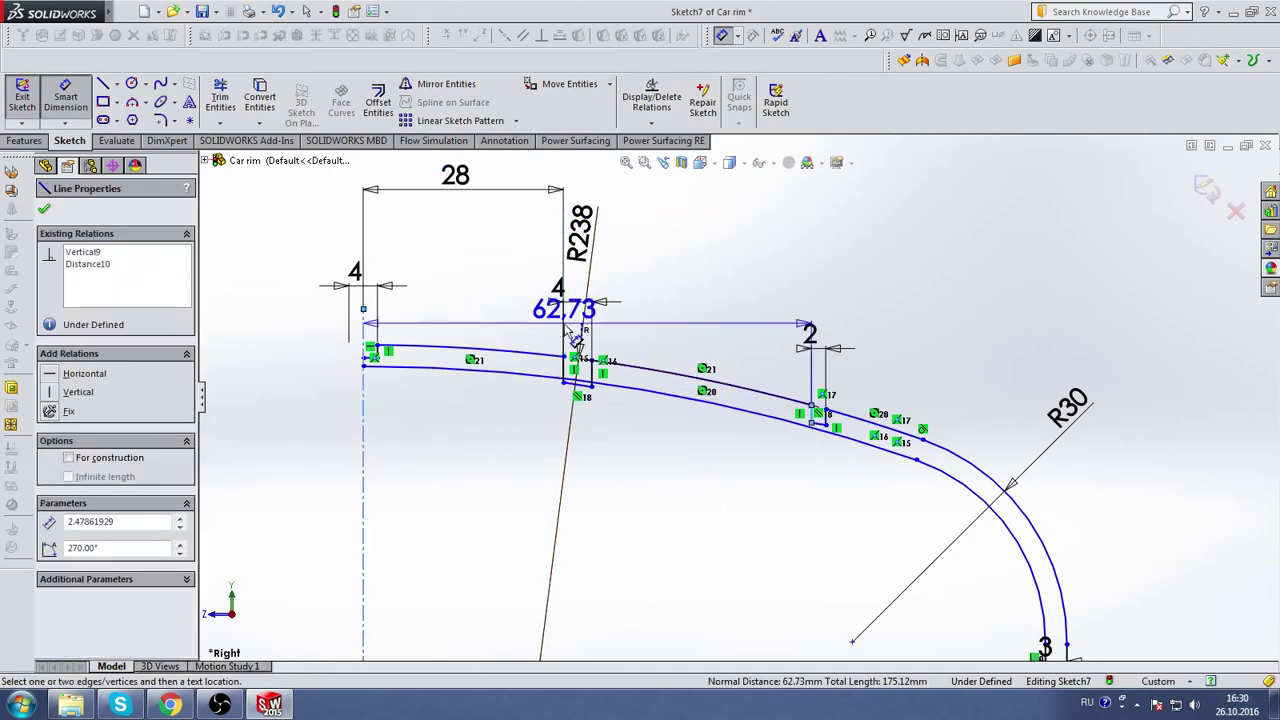
scroll(750, 405, "up", 3)
left_click(647, 245)
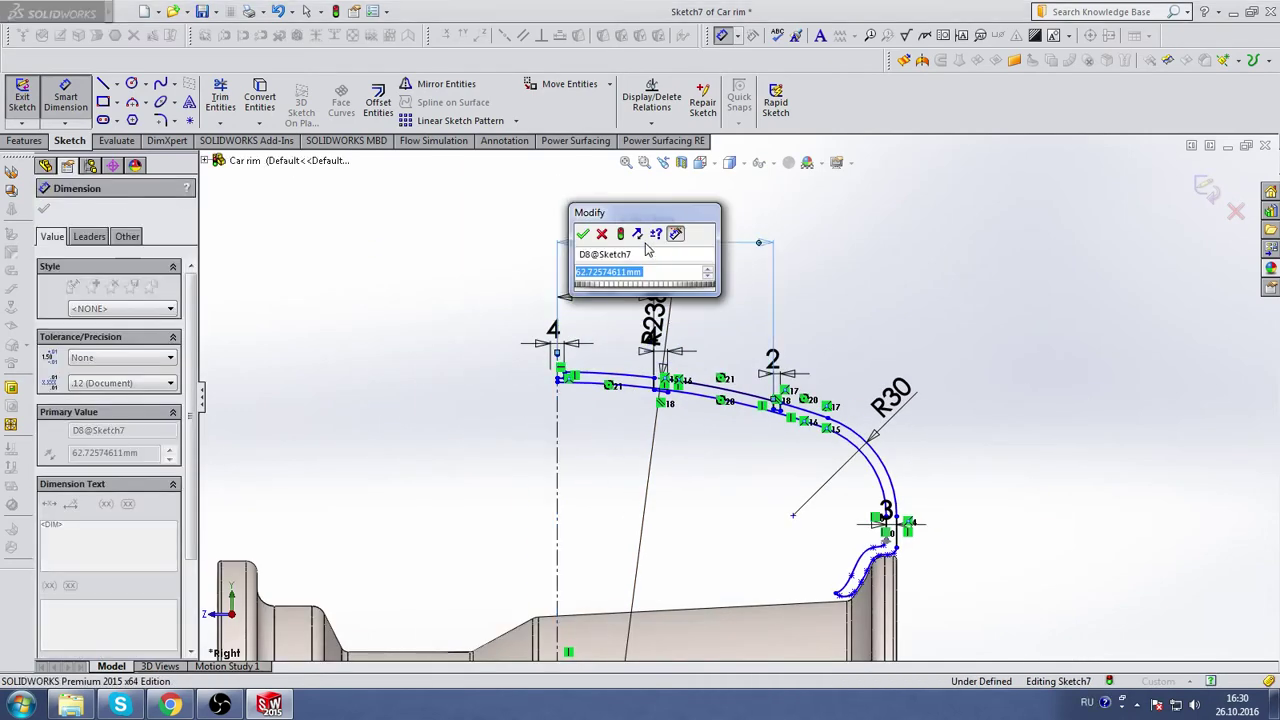
type("46")
key("Return")
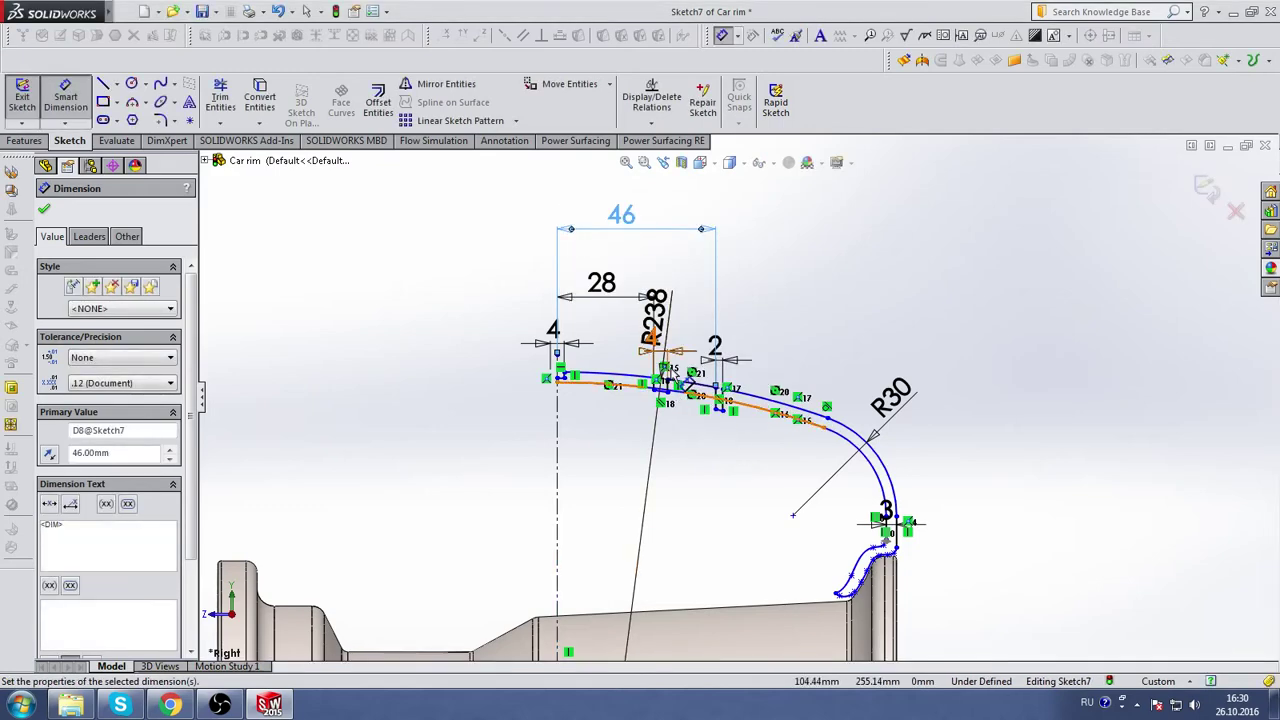
scroll(688, 384, "down", 2)
scroll(714, 400, "down", 2)
scroll(737, 423, "down", 2)
- Raise both grooves' bottom edges just below the outer wall to make them shallow
scroll(771, 449, "down", 2)
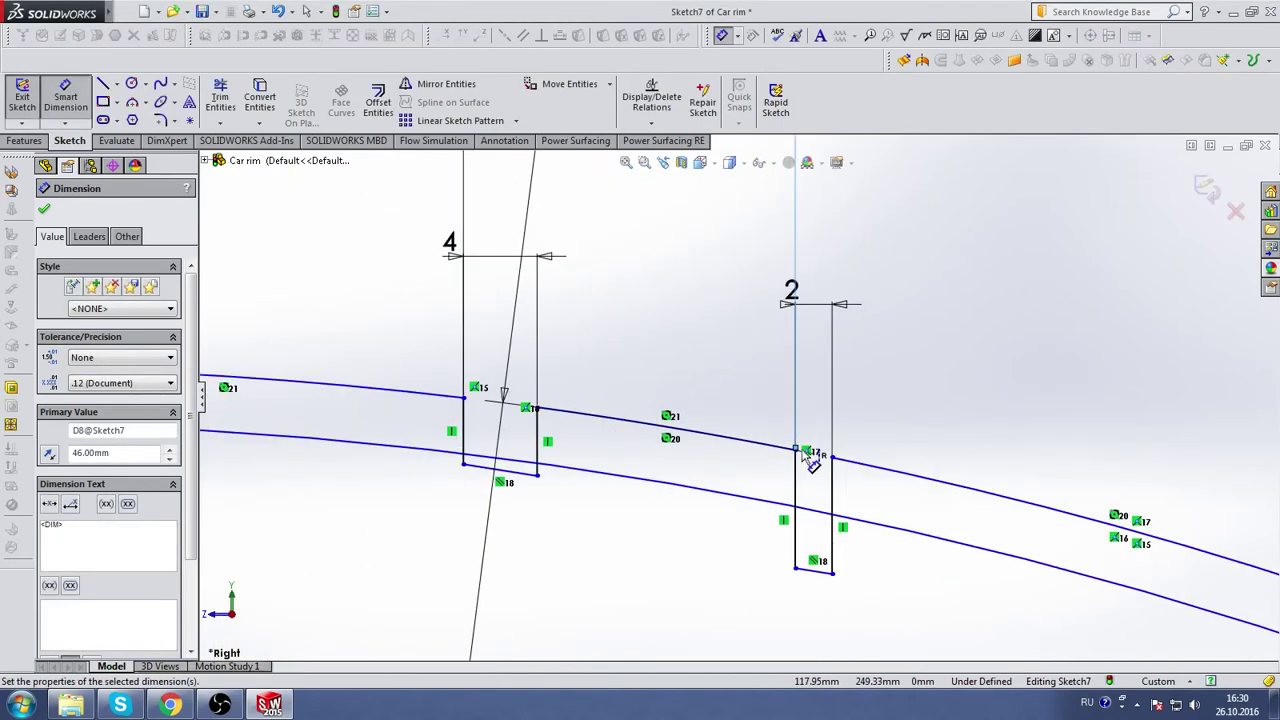
key("Escape")
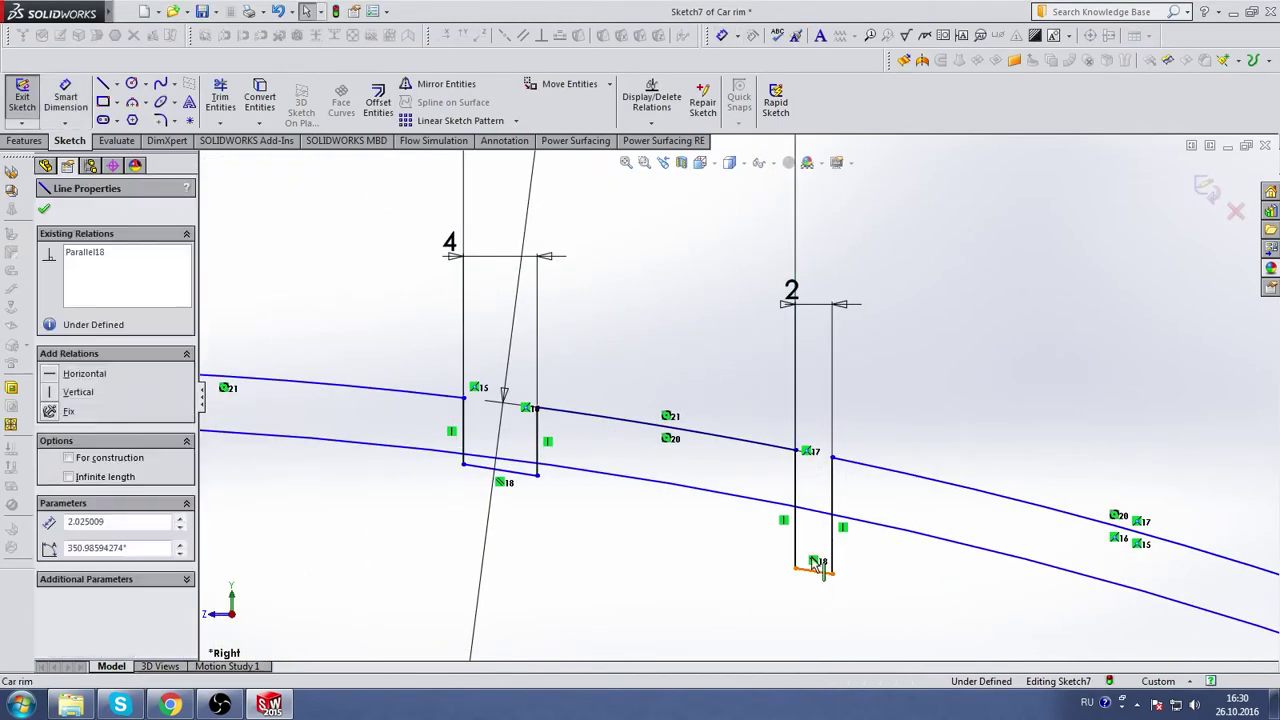
left_click_drag(822, 575, 812, 488)
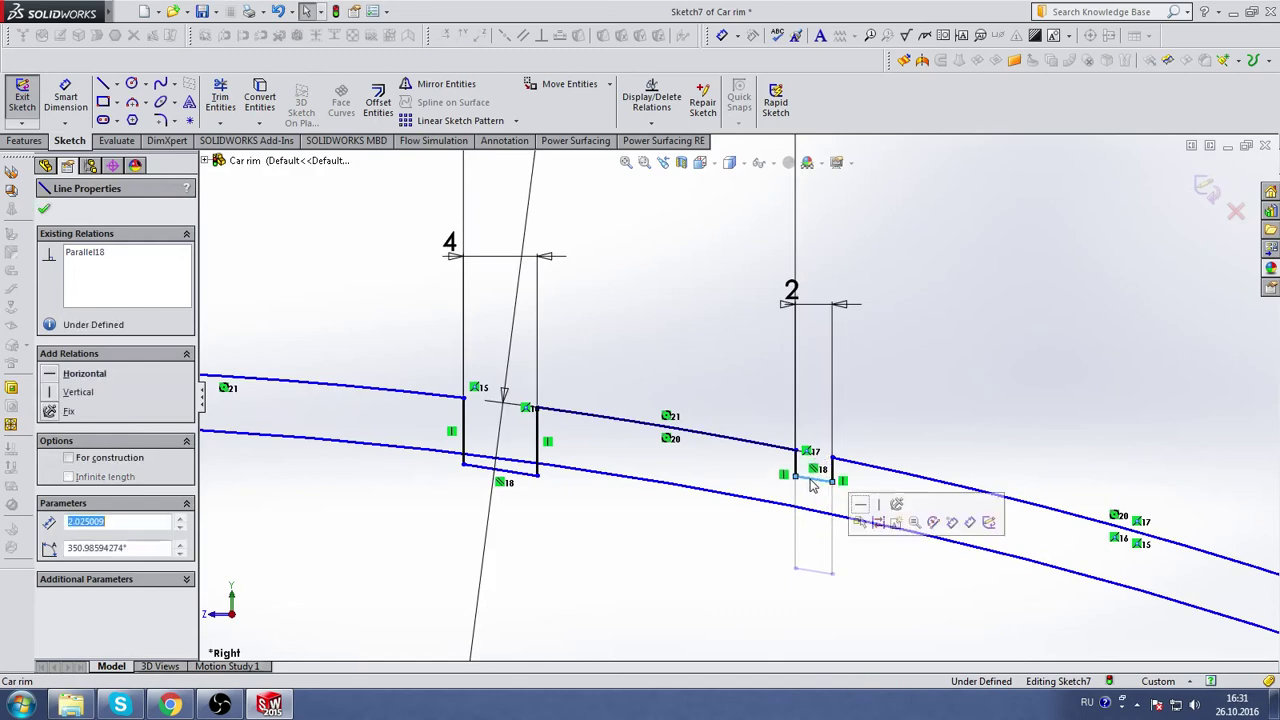
left_click_drag(519, 481, 519, 437)
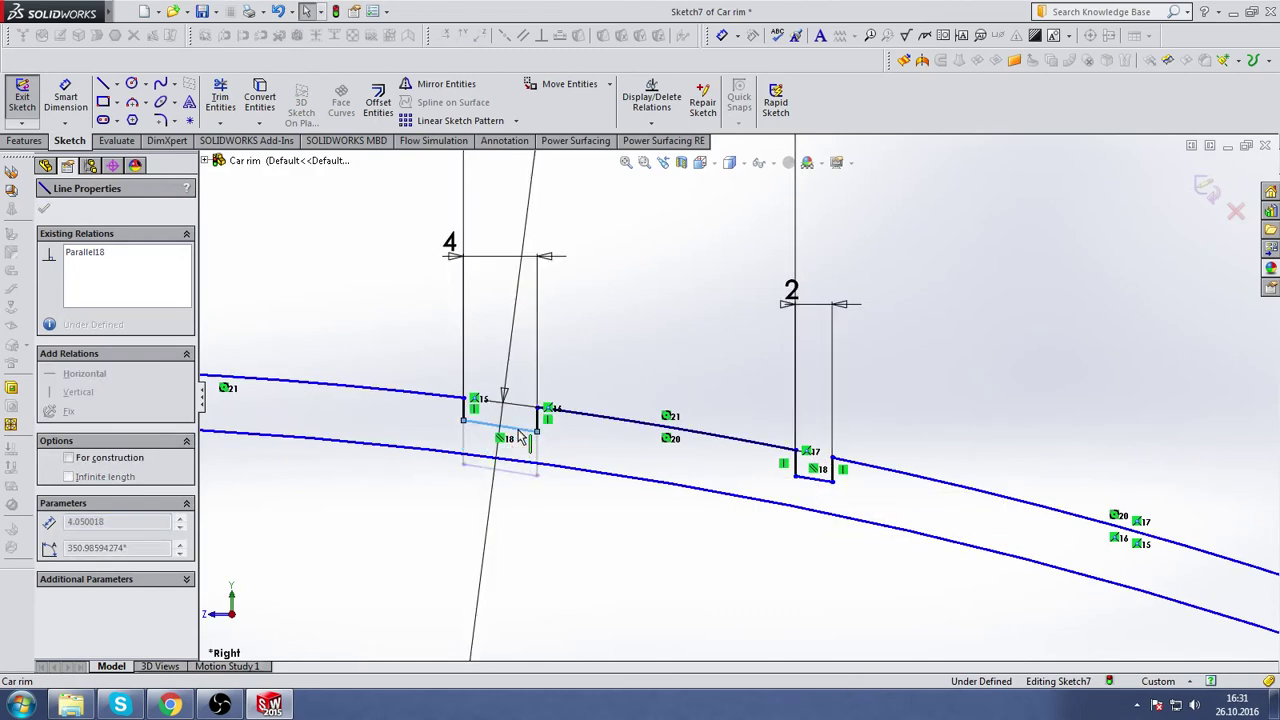
left_click(640, 569)
key("z")
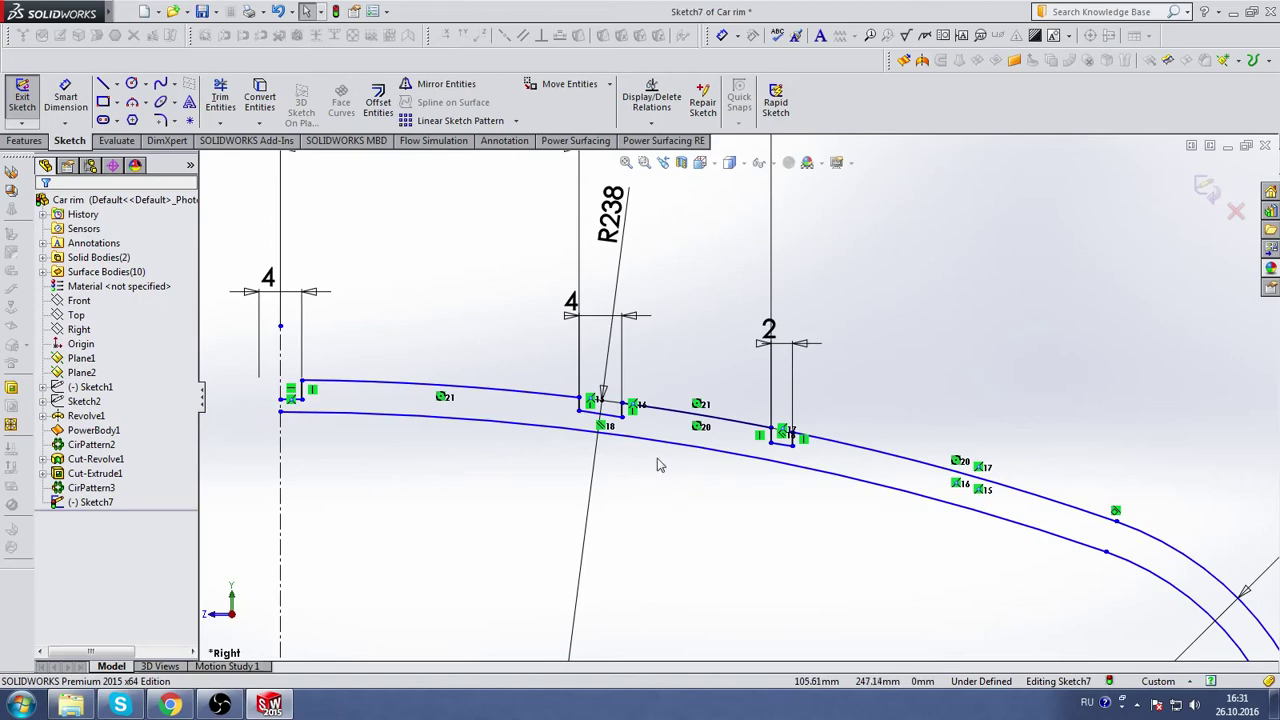
- Nudge the short line beside the centreline up slightly, then select the vertical centreline
scroll(282, 408, "down", 2)
scroll(282, 408, "down", 3)
left_click_drag(320, 393, 320, 374)
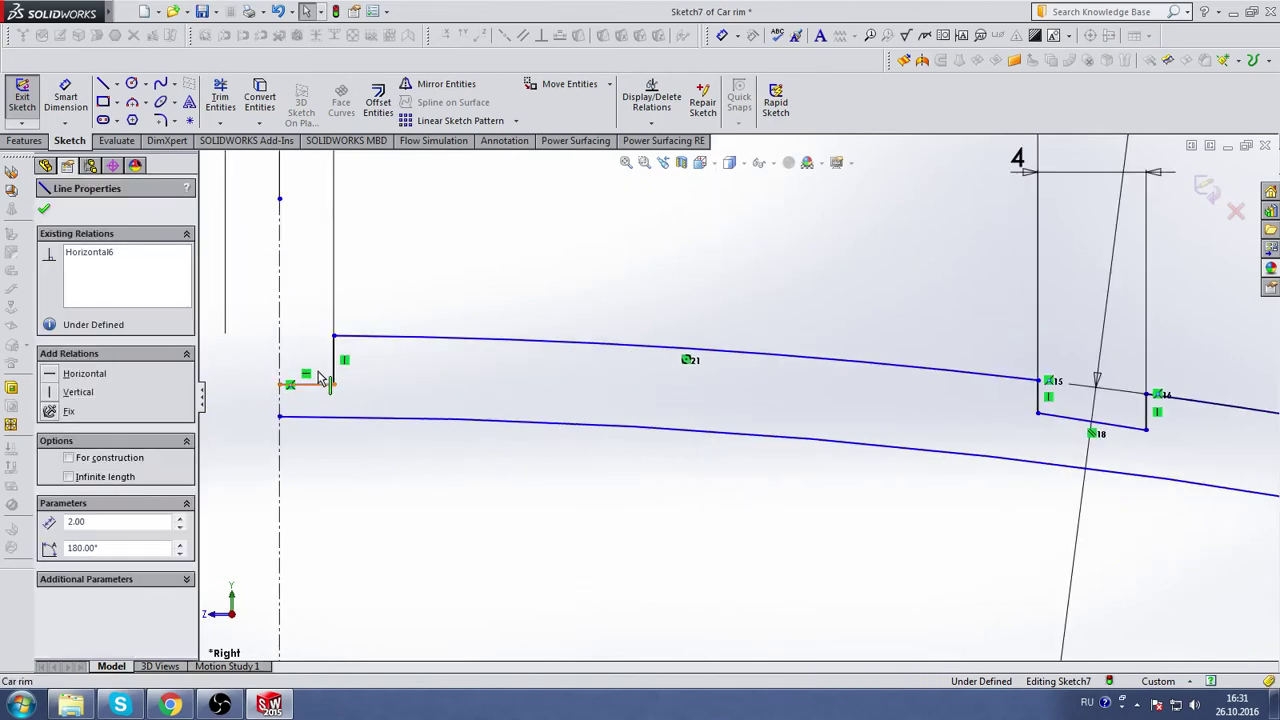
left_click(697, 567)
scroll(698, 567, "up", 3)
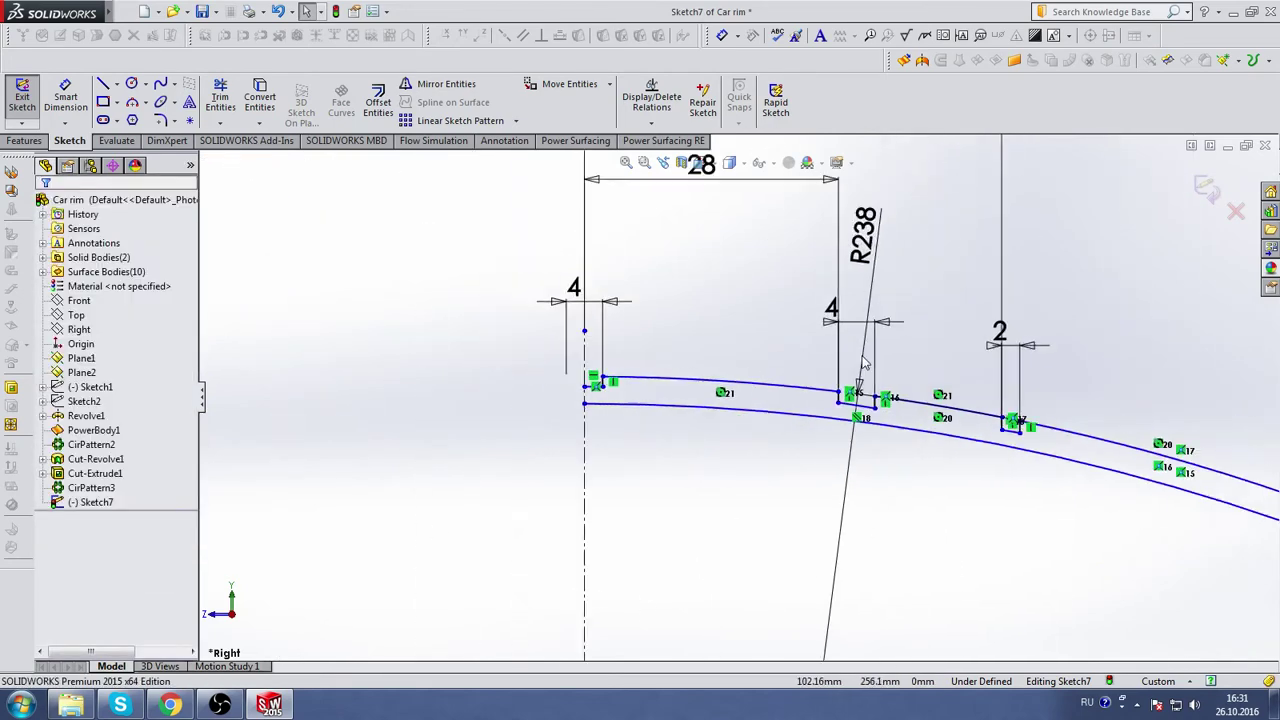
scroll(760, 520, "up", 3)
scroll(850, 460, "up", 2)
scroll(888, 433, "up", 2)
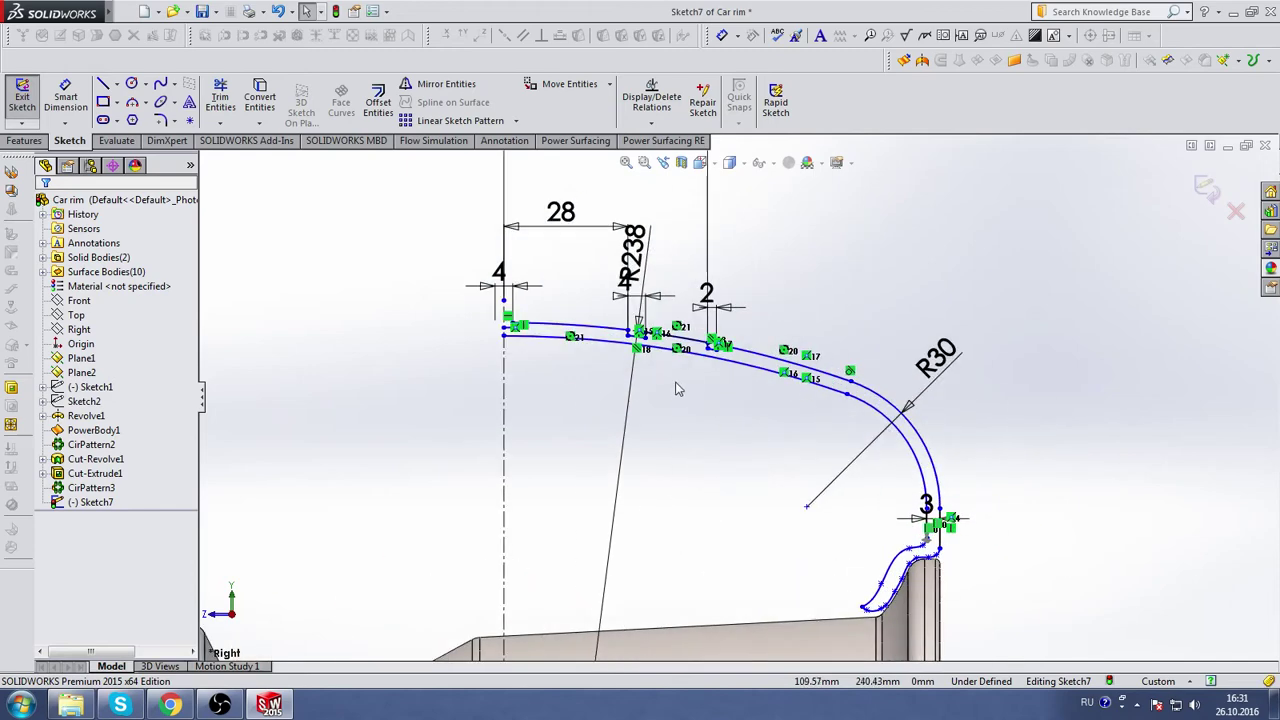
left_click(506, 400)
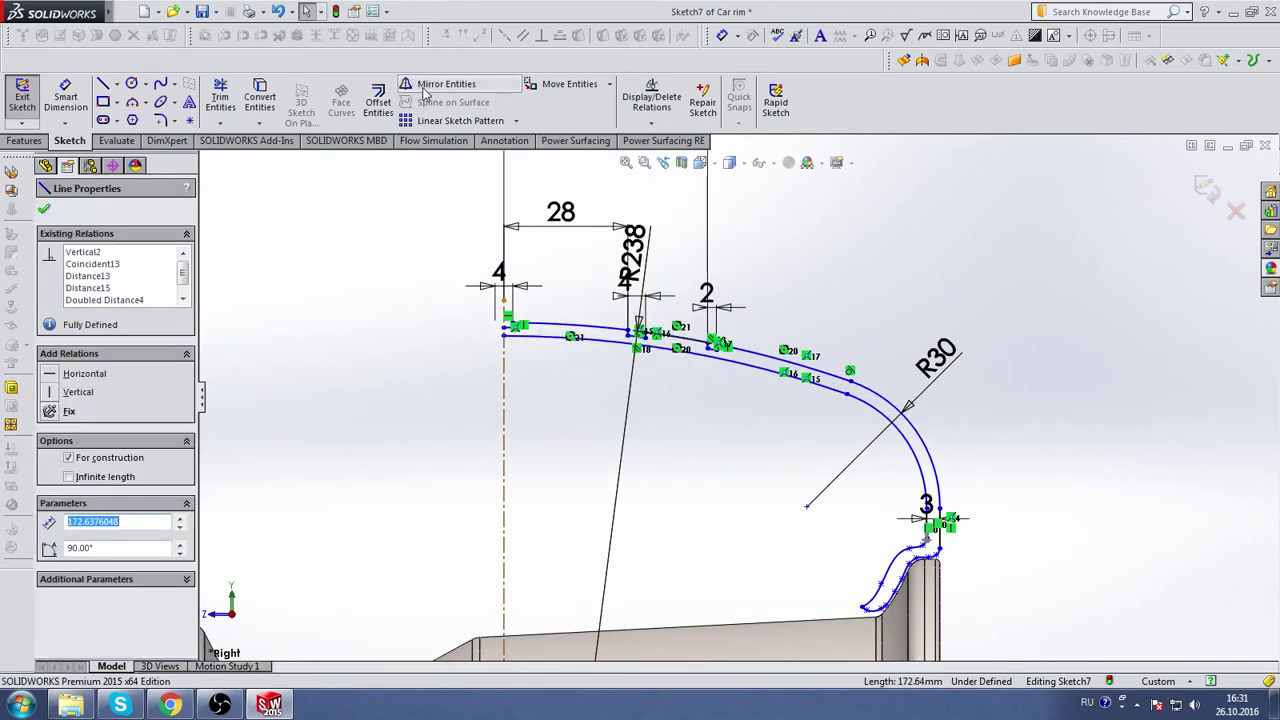
- Mirror the whole half tire profile about the vertical centreline Line5
left_click(432, 86)
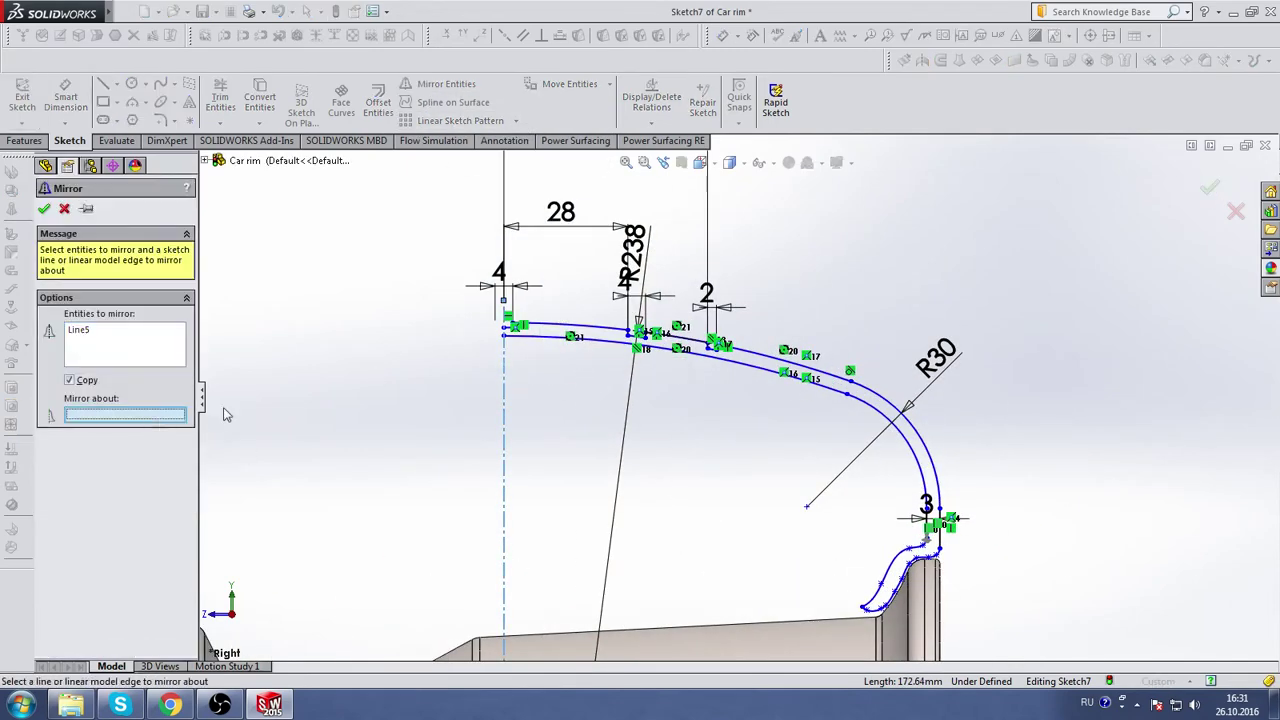
left_click(504, 440)
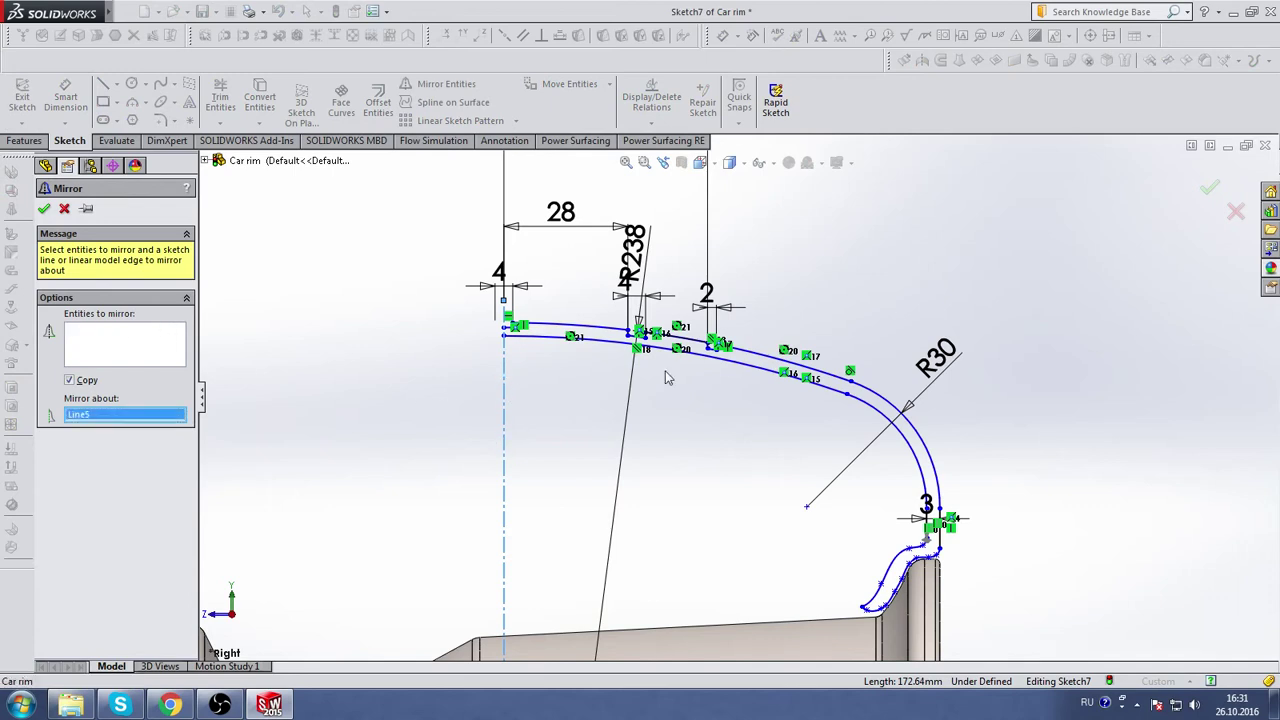
left_click(160, 350)
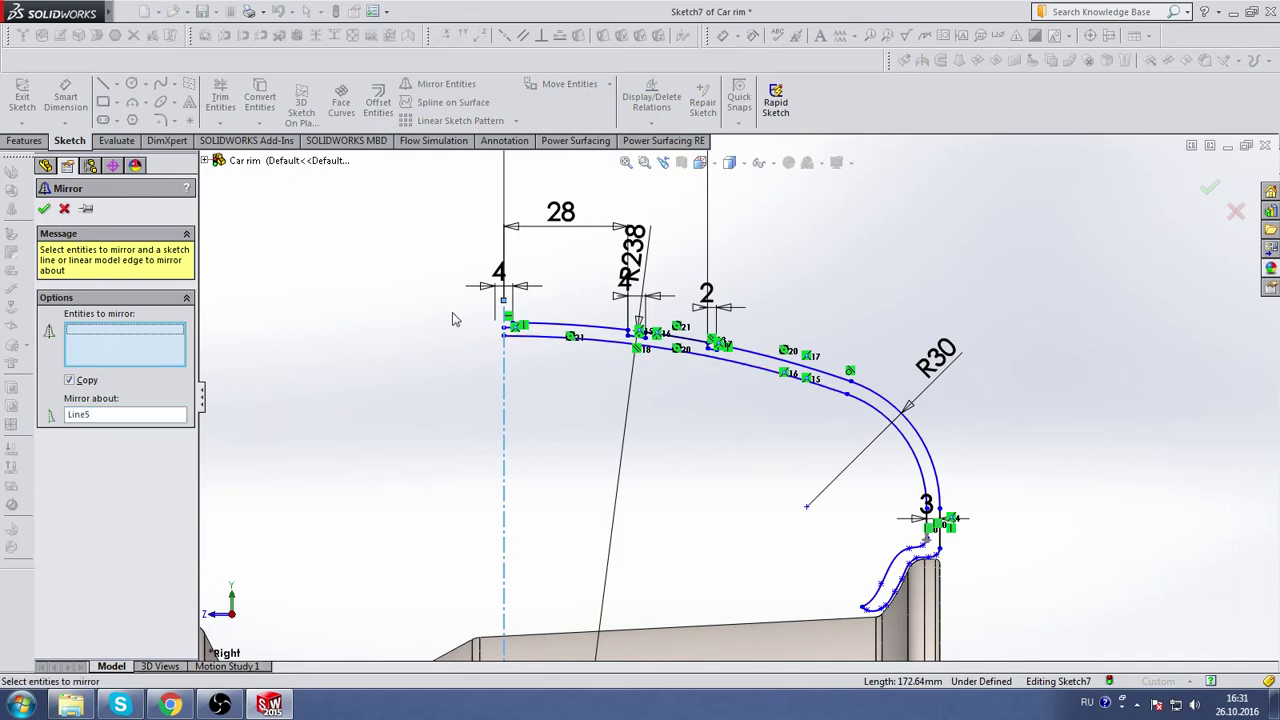
left_click_drag(466, 308, 994, 634)
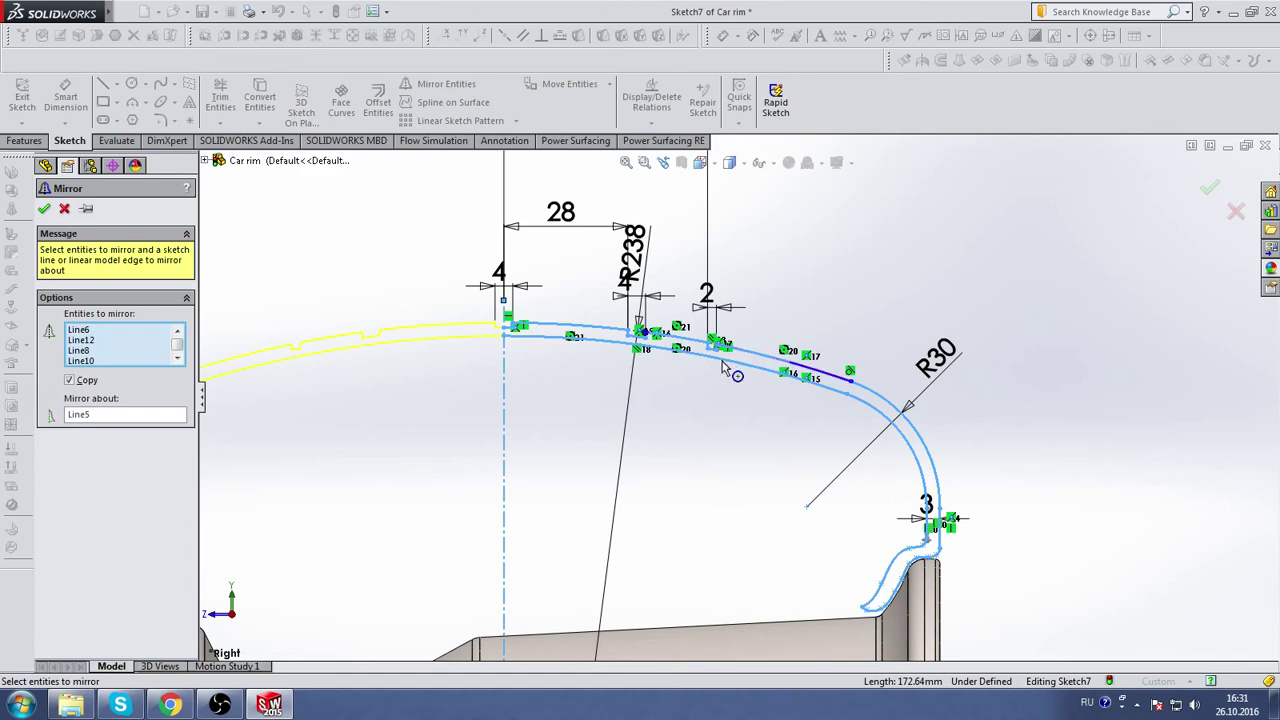
scroll(724, 366, "up", 3)
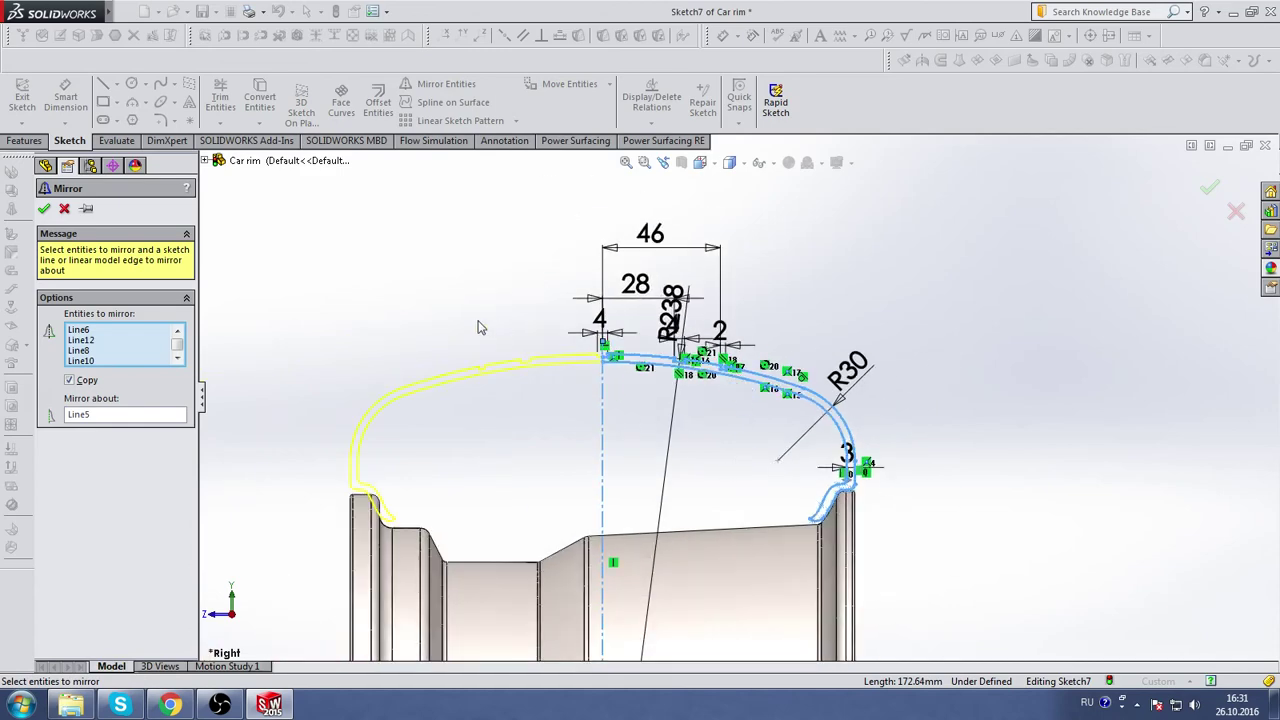
key("Return")
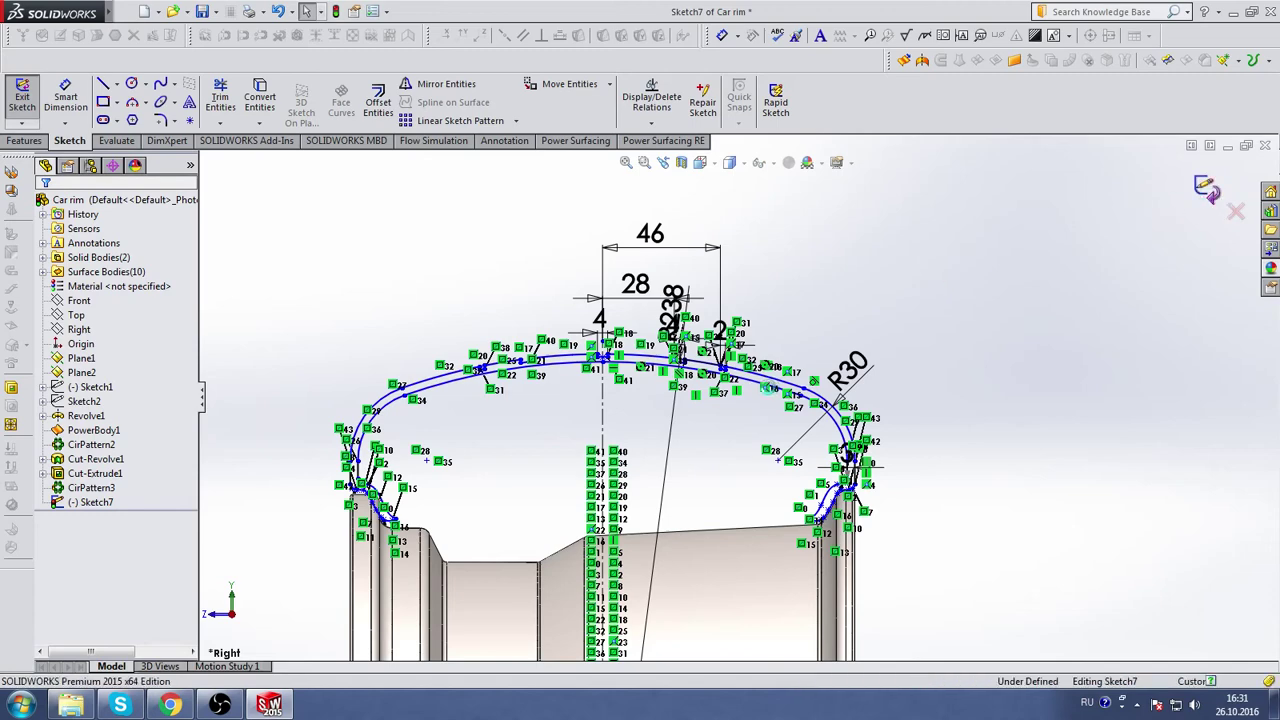
- Revolve the tire cross-section 360° about the Line1 wheel axis into a grooved tire
key("r")
scroll(750, 485, "up", 1)
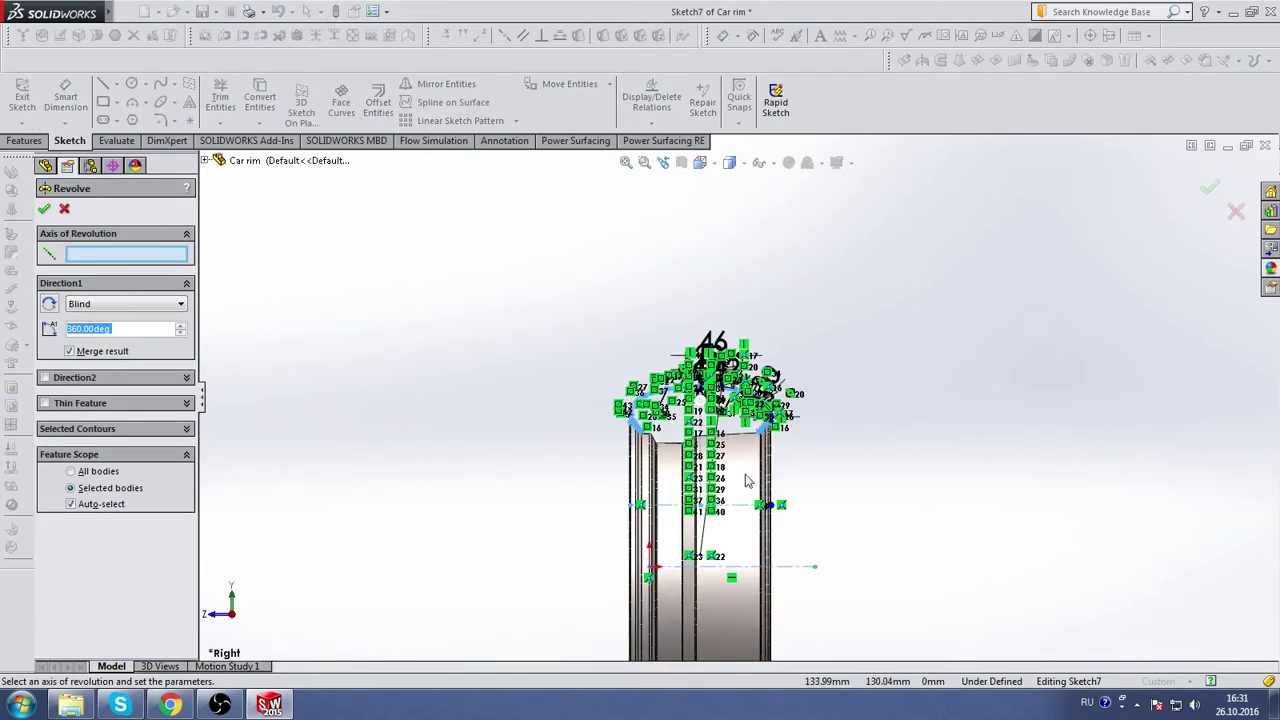
scroll(783, 510, "up", 1)
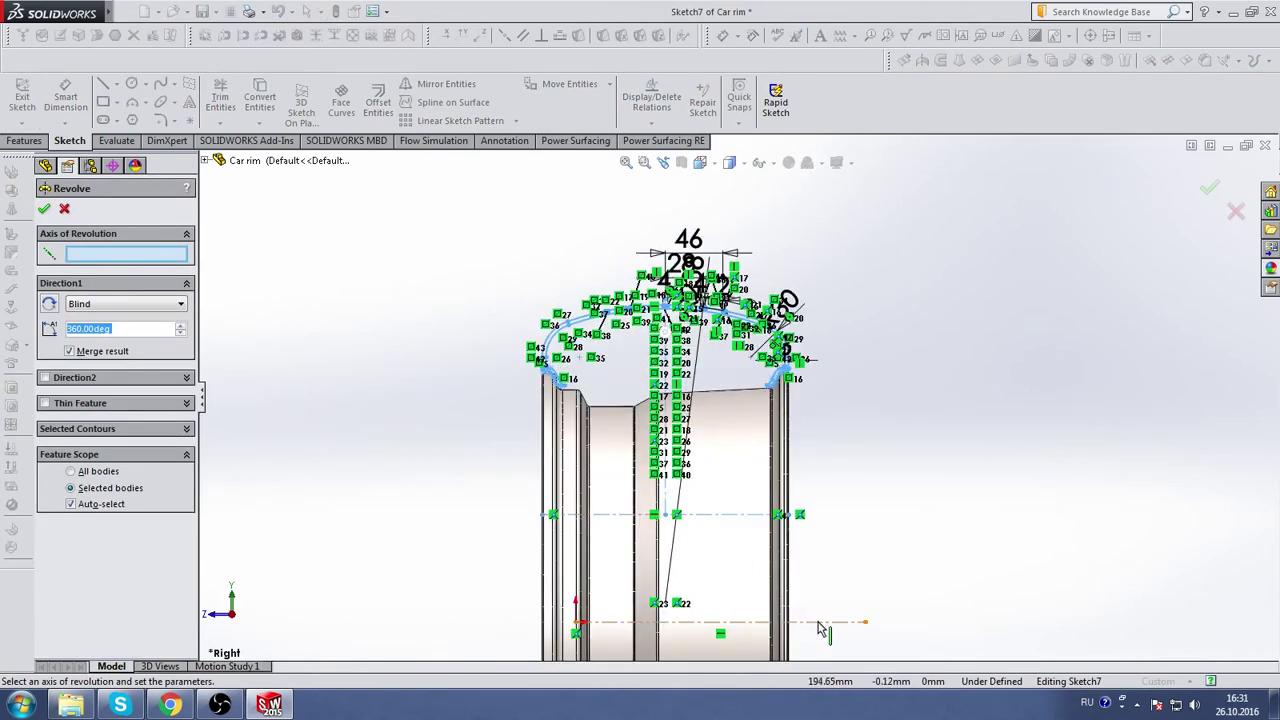
left_click(793, 562)
middle_click_drag(869, 362, 740, 370)
left_click(44, 209)
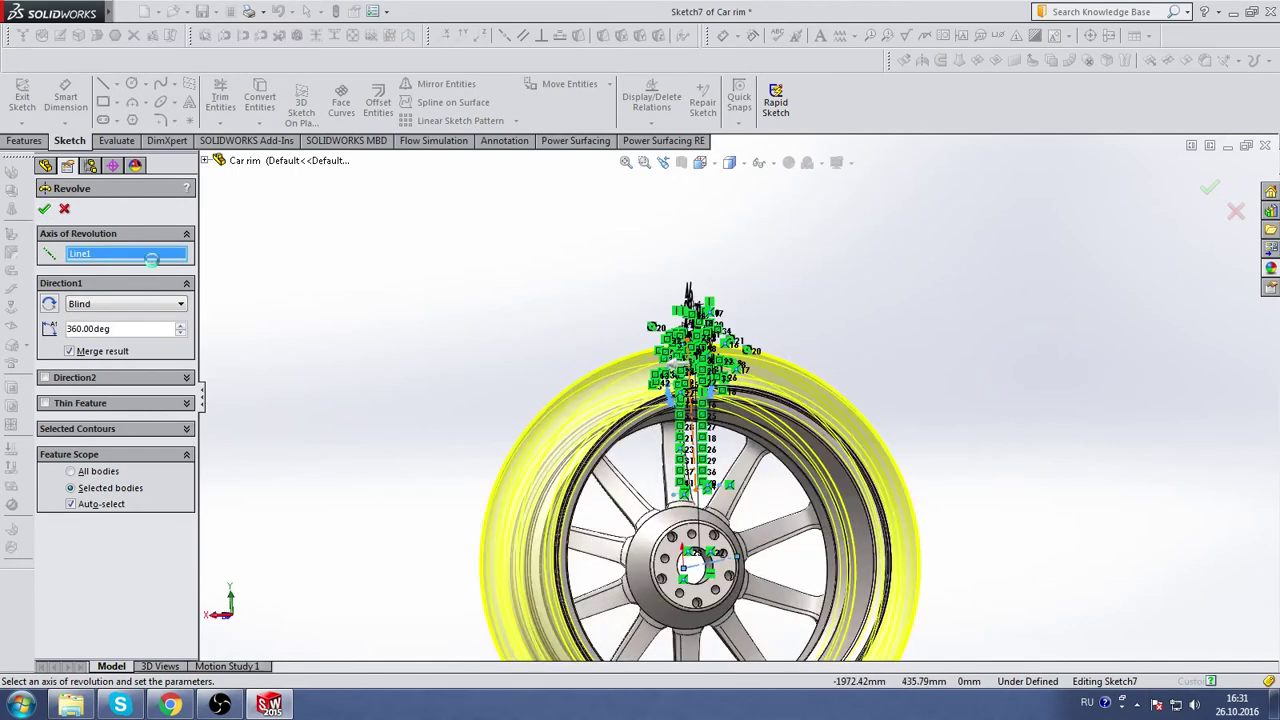
mouse_move(826, 290)
middle_mouse_down()
mouse_move(1105, 342)
mouse_move(1031, 337)
middle_mouse_up()
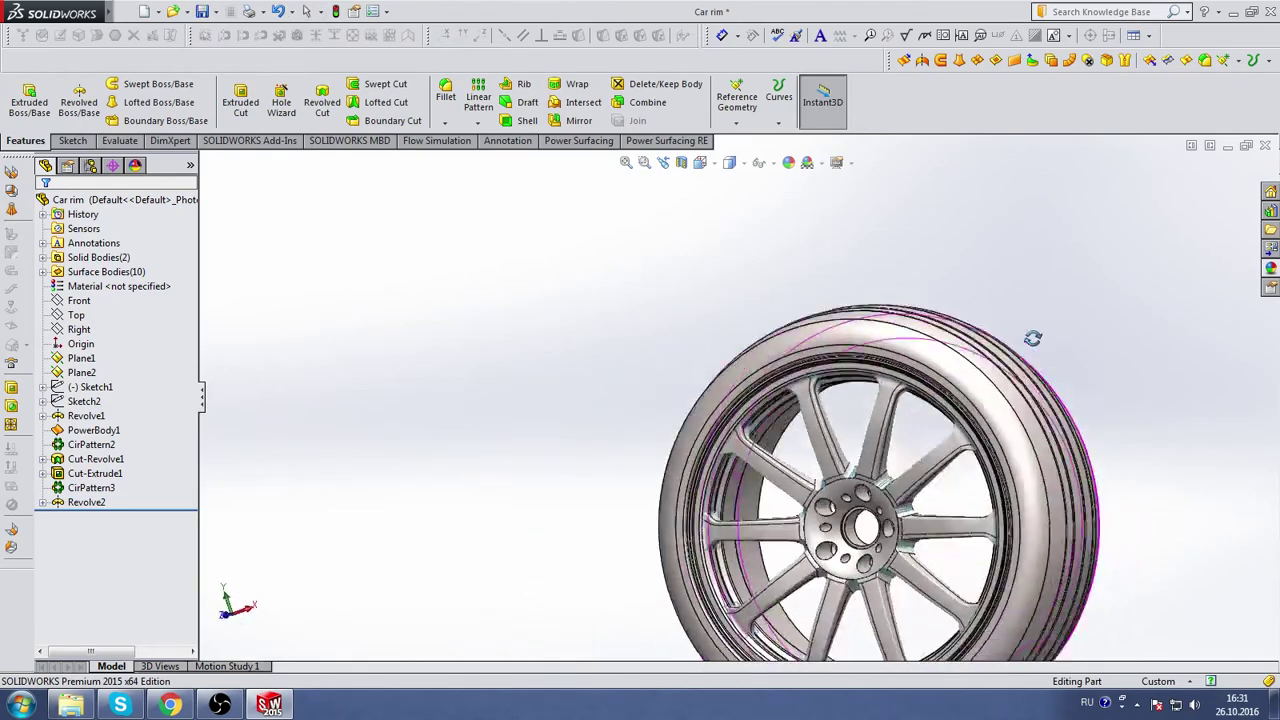
scroll(1020, 448, "up", 3)
middle_click_drag(1020, 448, 949, 366)
scroll(824, 396, "down", 3)
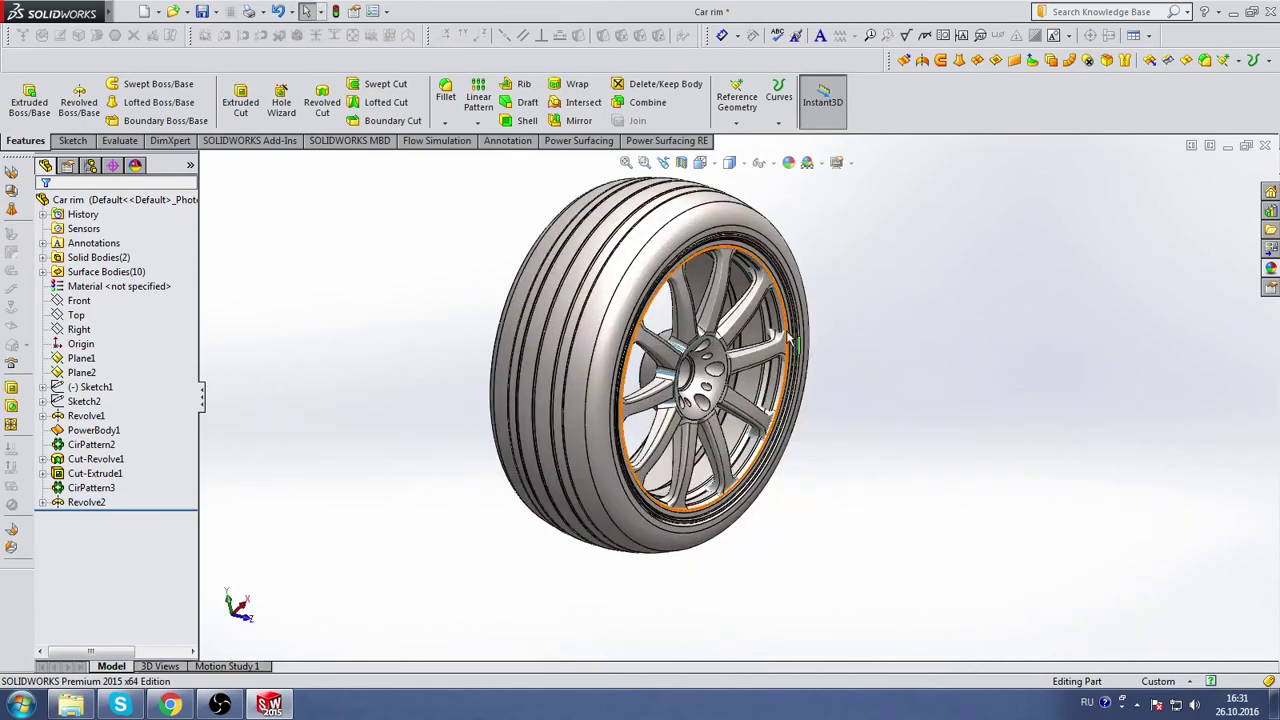
middle_click_drag(826, 396, 770, 320)
scroll(770, 320, "up", 2)
scroll(770, 320, "down", 2)
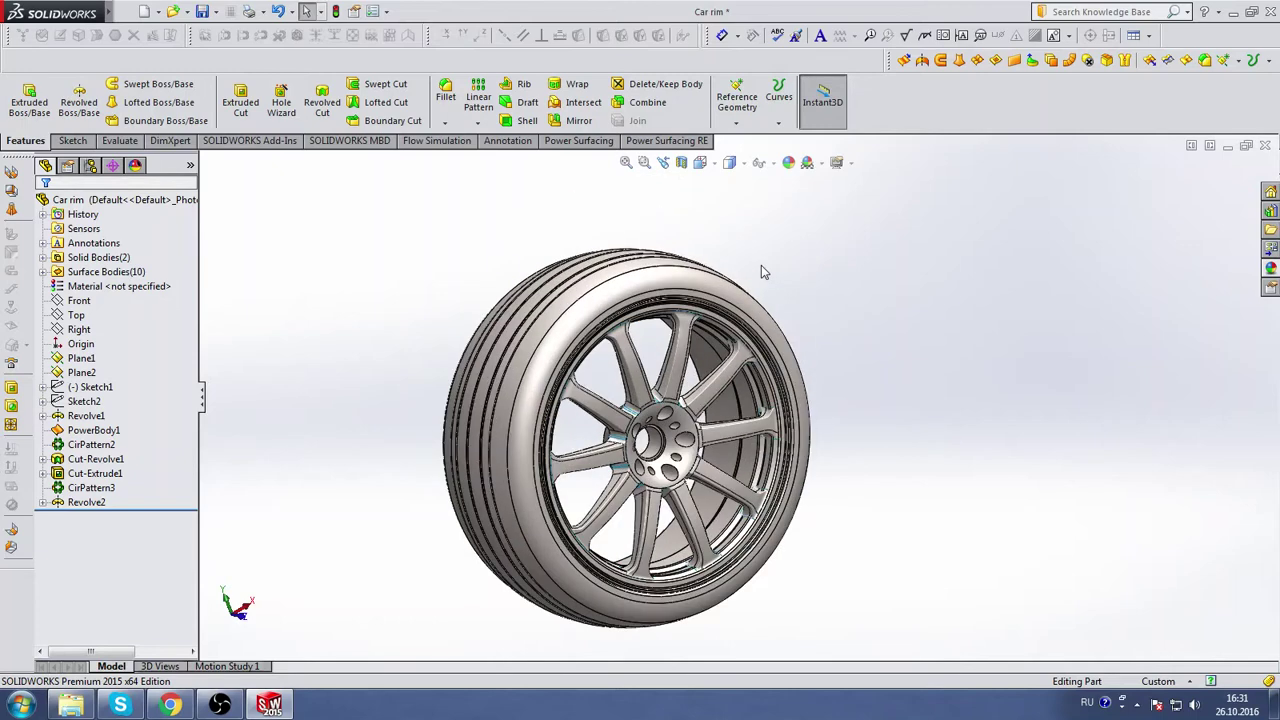
mouse_move(790, 268)
middle_mouse_down()
mouse_move(746, 243)
mouse_move(860, 291)
mouse_move(740, 375)
middle_mouse_up()
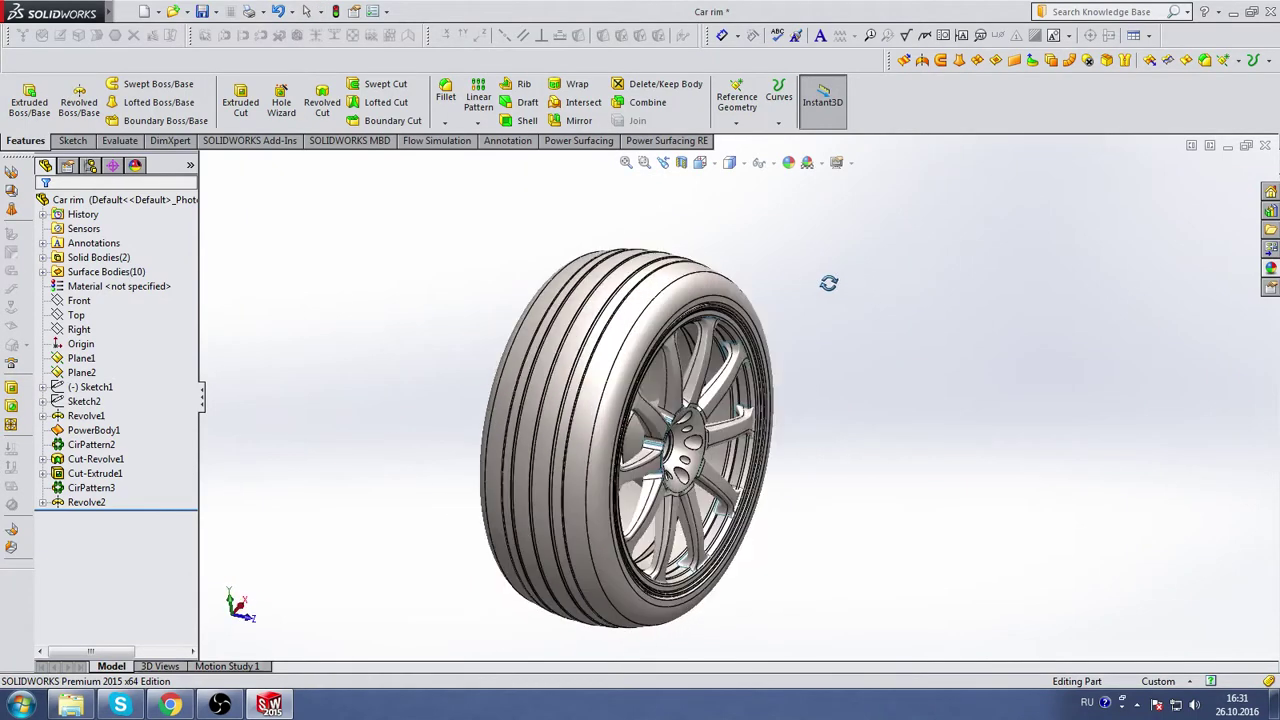
scroll(690, 400, "up", 3)
scroll(702, 381, "down", 3)
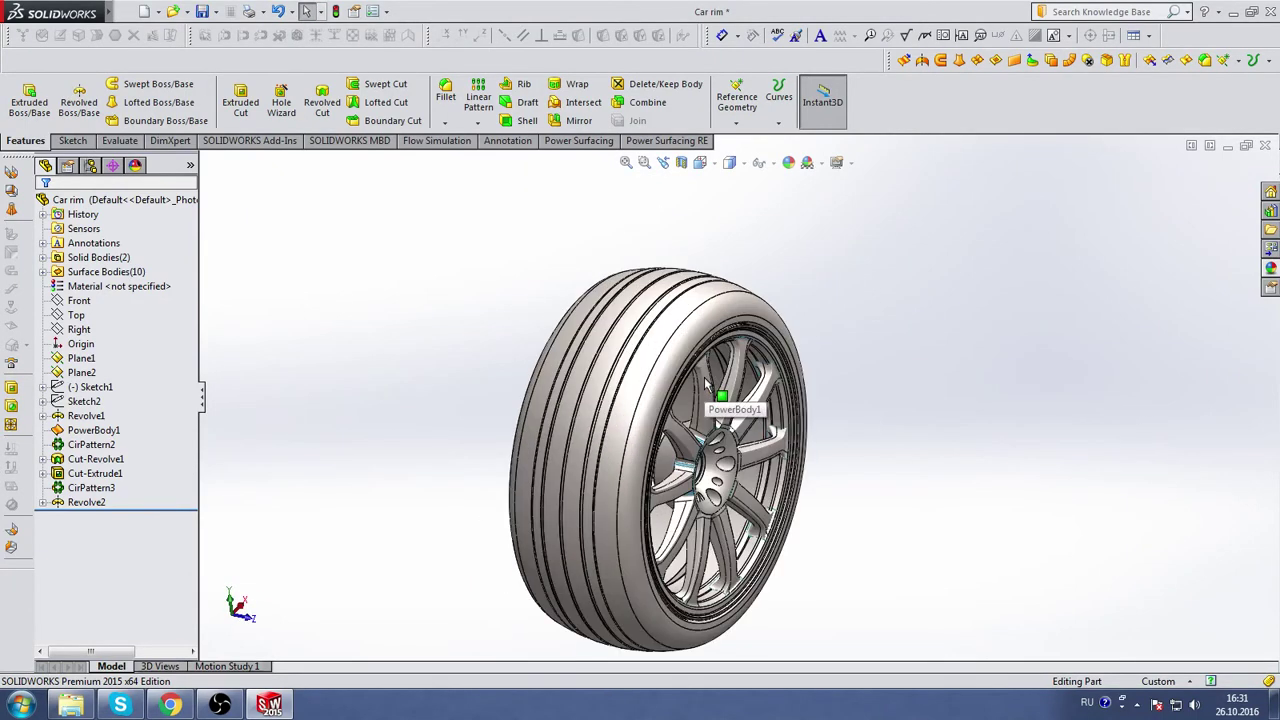
mouse_move(707, 382)
middle_mouse_down()
mouse_move(787, 244)
mouse_move(723, 223)
mouse_move(803, 240)
middle_mouse_up()
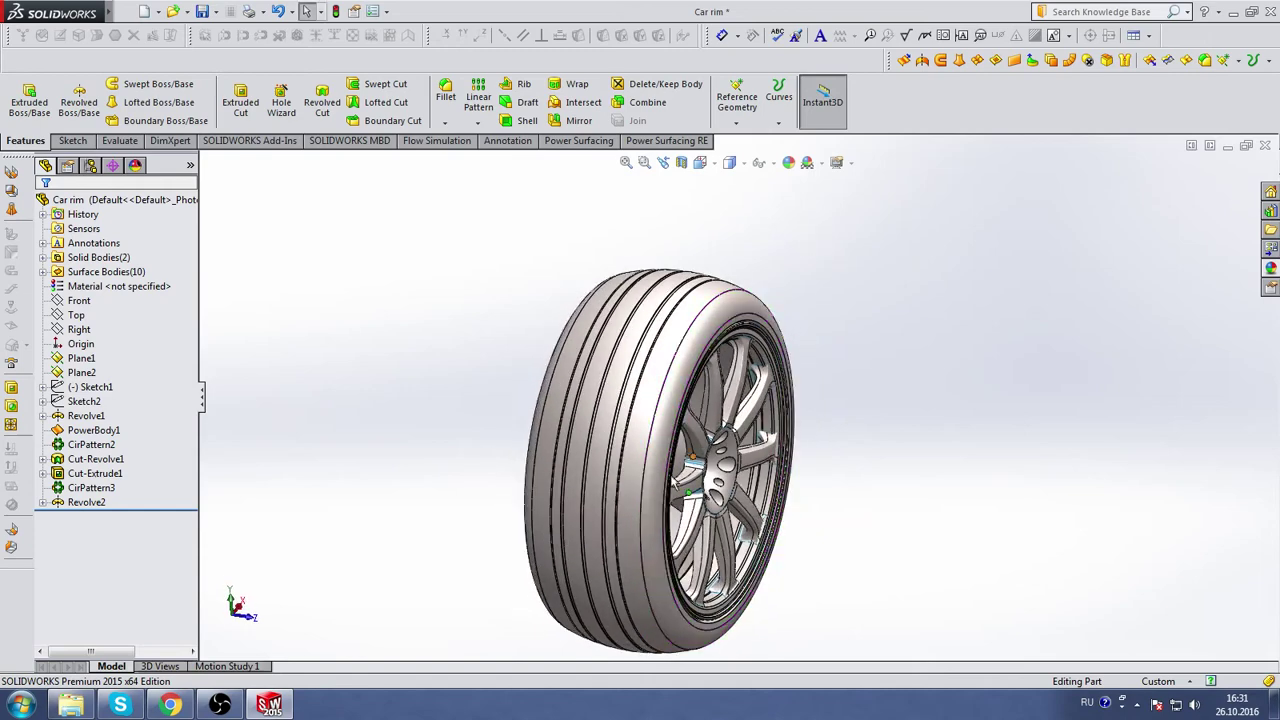
- Start a new sketch on the Right plane and view it Normal To
left_click(77, 330)
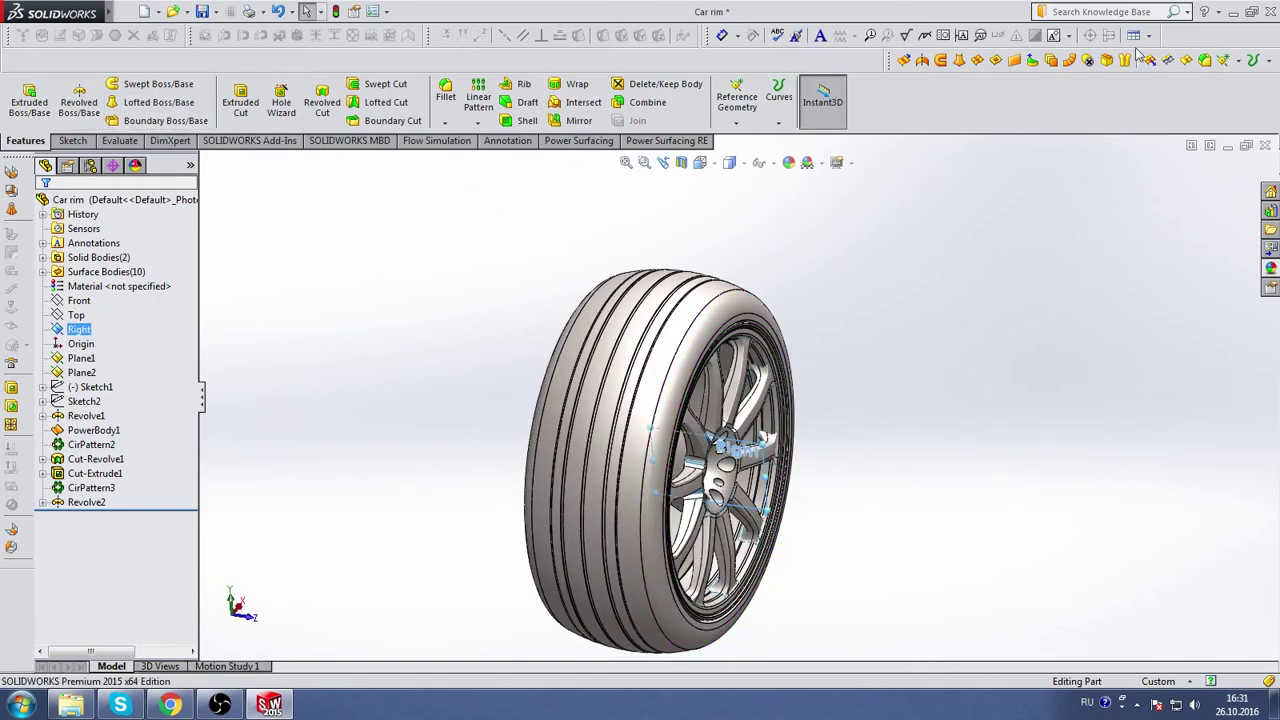
left_click(925, 61)
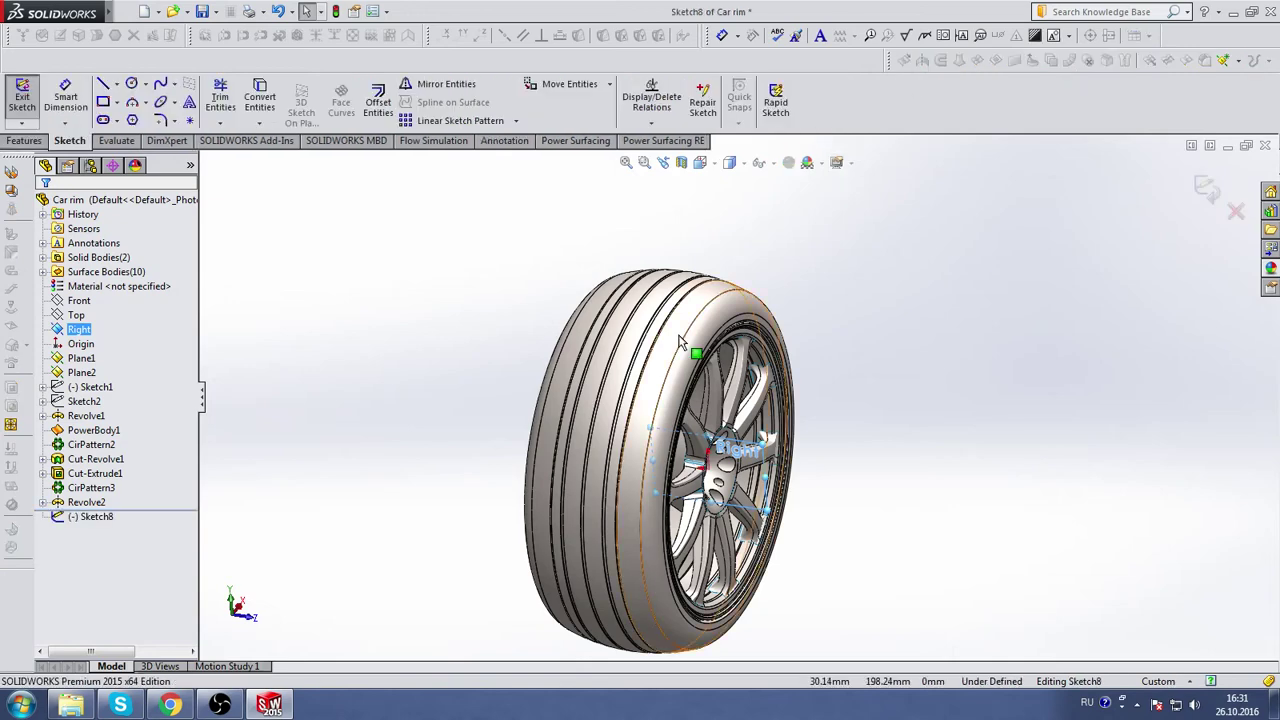
left_click(714, 164)
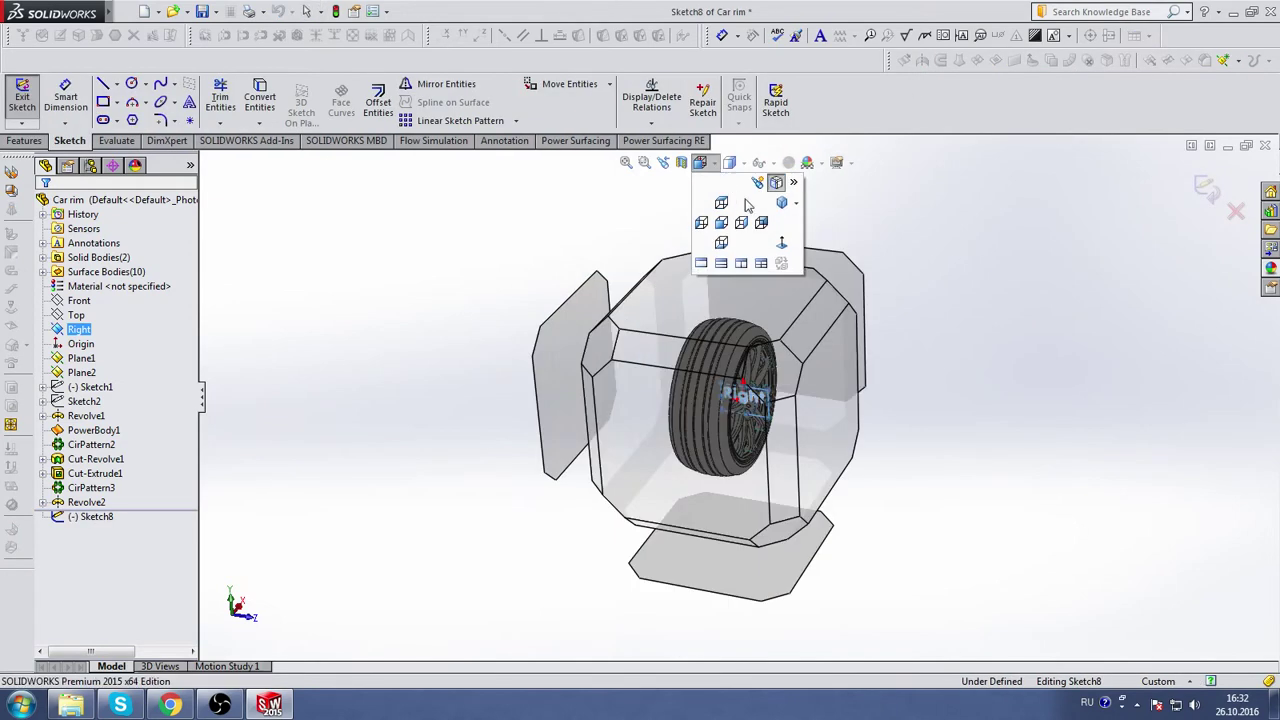
left_click(782, 244)
scroll(791, 286, "down", 2)
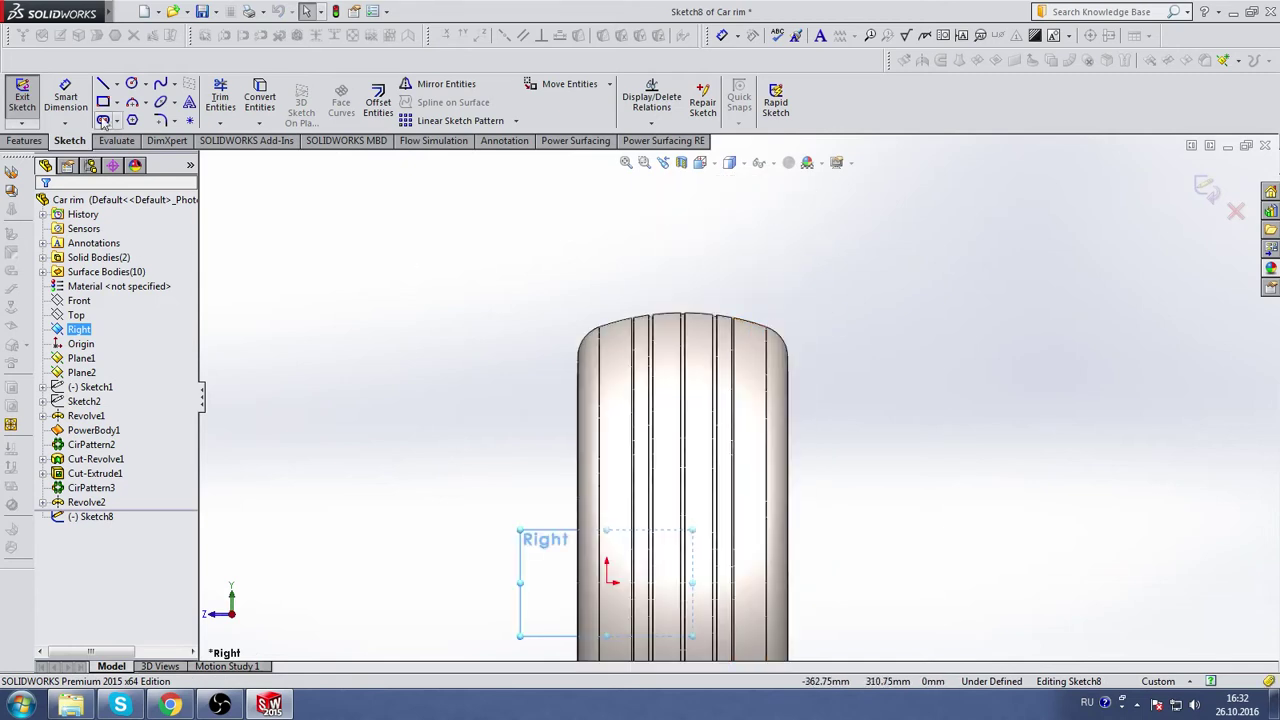
- Draw two horizontal centerlines, one from the origin and one across the tire's width
left_click(116, 84)
left_click(135, 108)
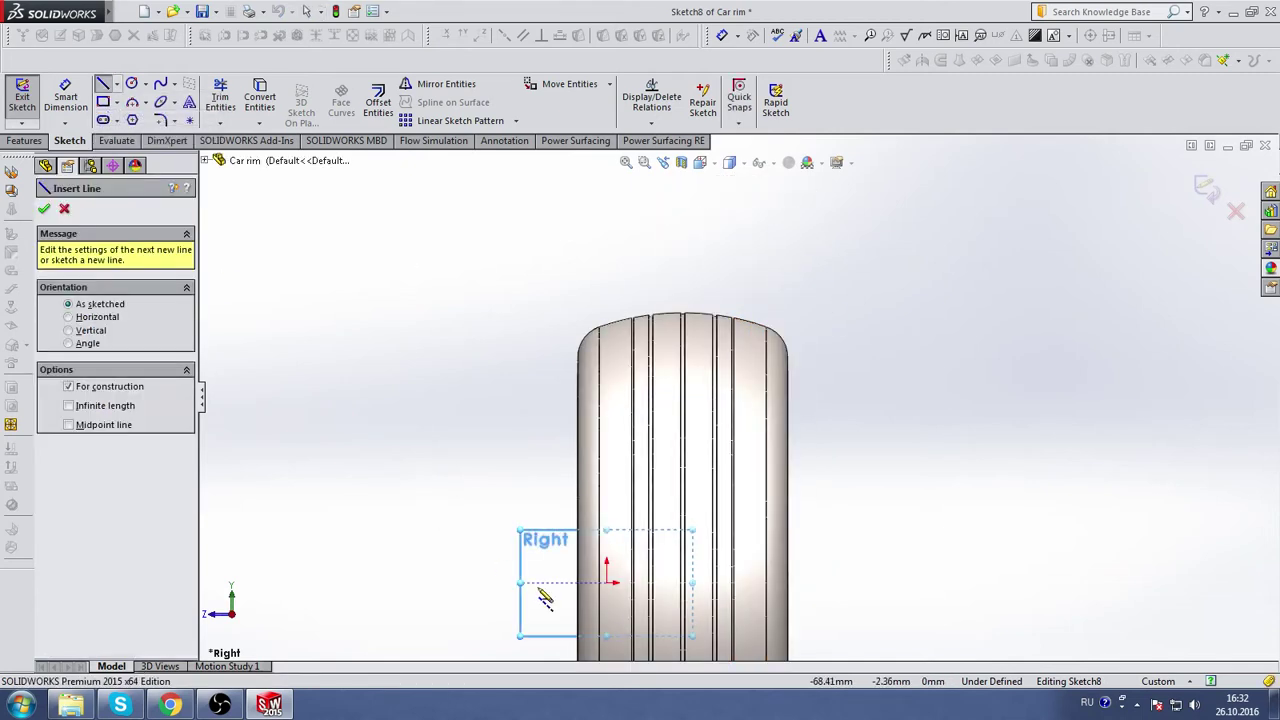
left_click(607, 584)
left_click(845, 582)
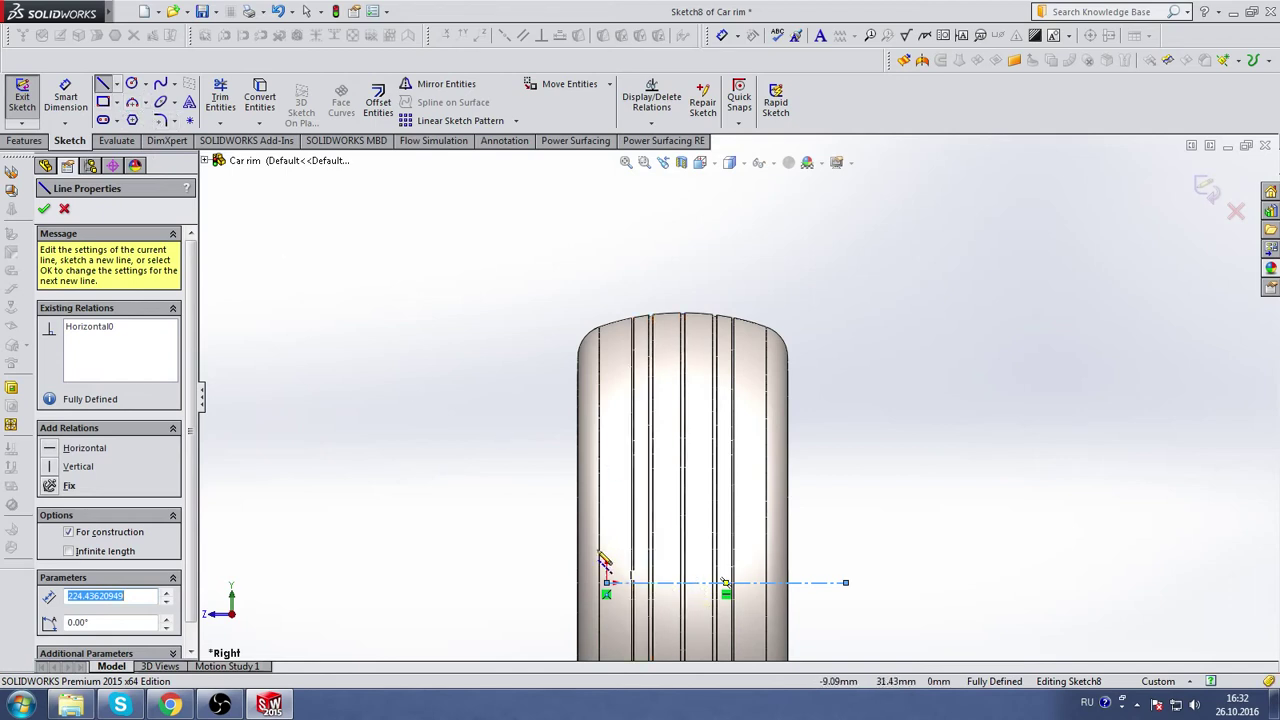
left_click(579, 543)
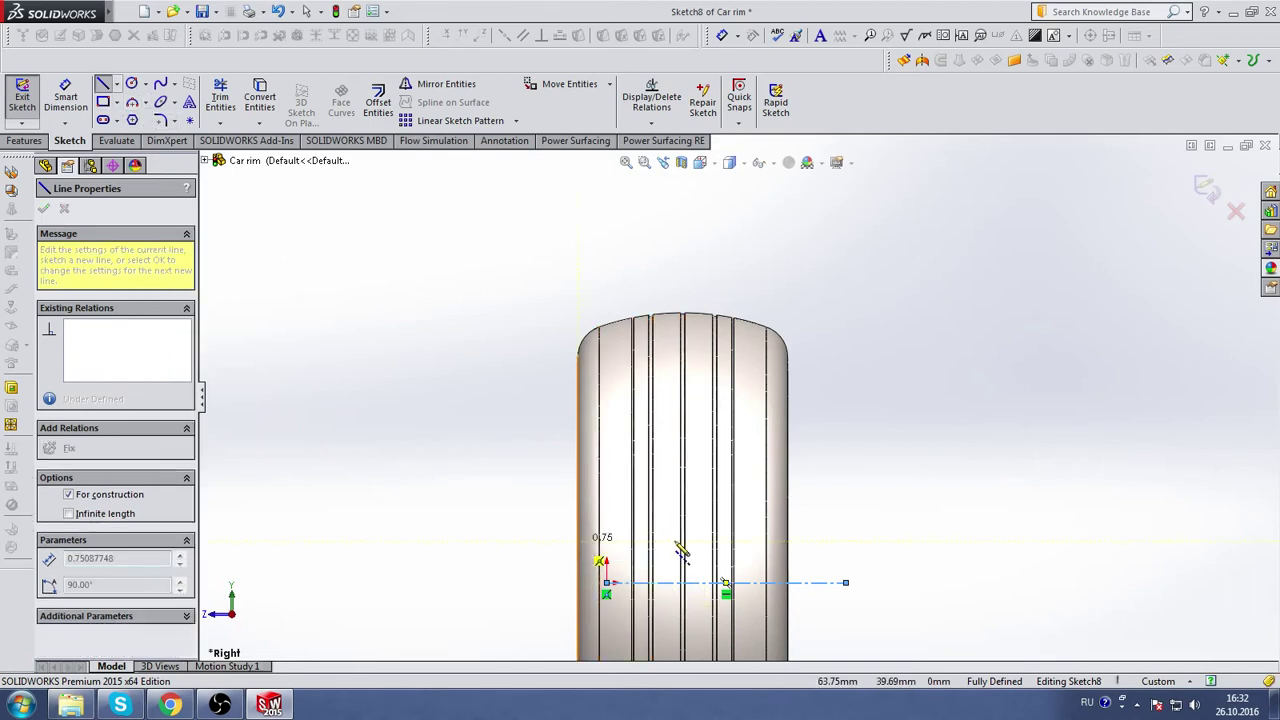
left_click(788, 543)
scroll(680, 535, "down", 2)
scroll(700, 525, "down", 2)
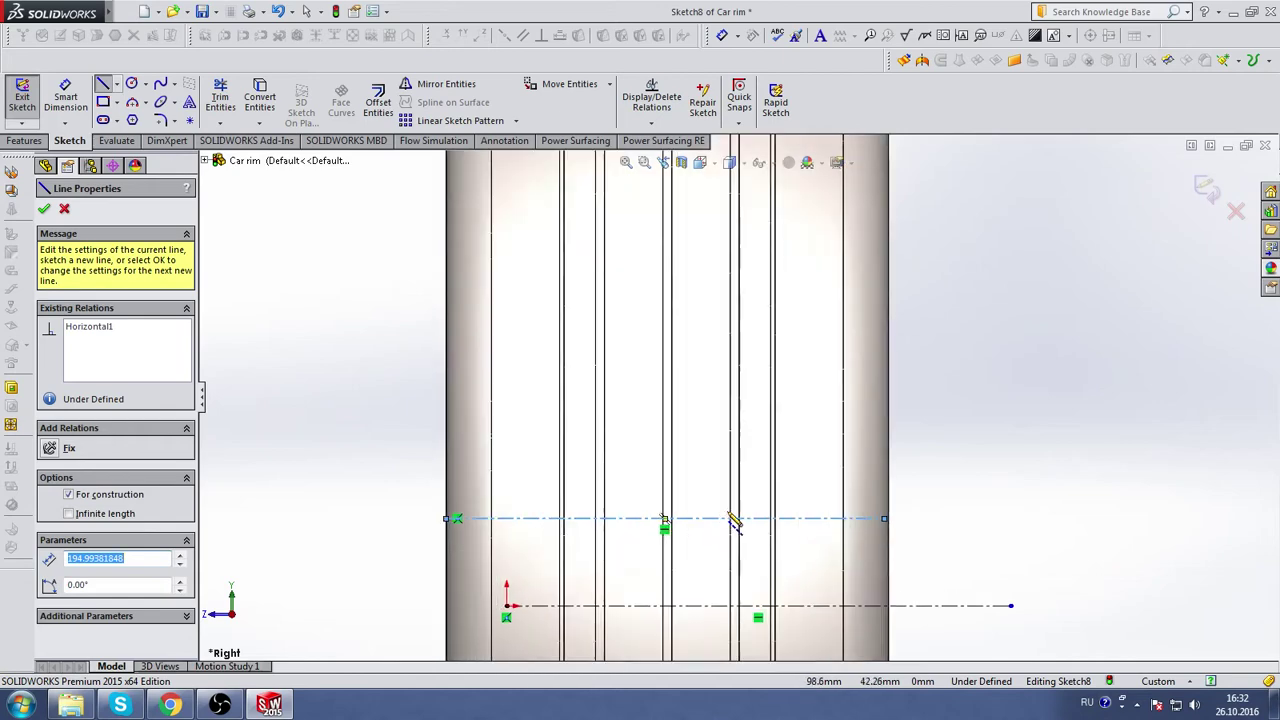
- Add a vertical centerline from the horizontal line up past the tire top
left_click(663, 518)
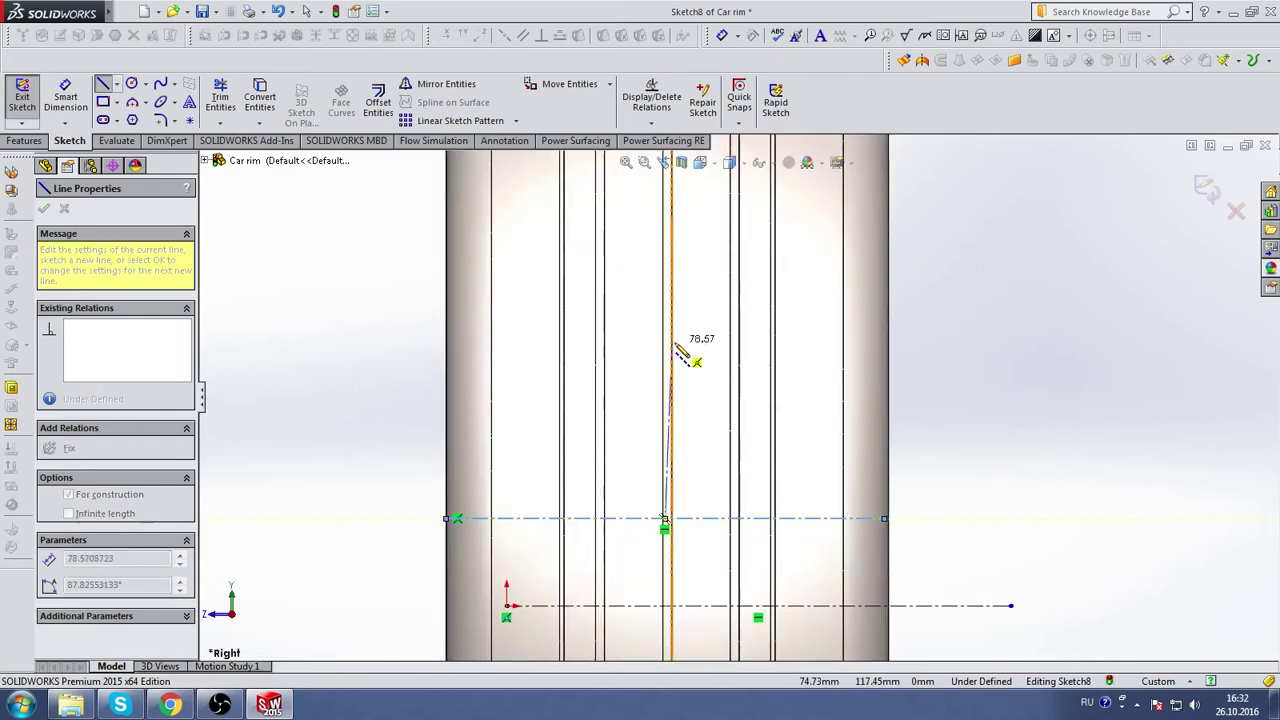
scroll(695, 350, "up", 2)
scroll(702, 300, "up", 1)
scroll(706, 250, "up", 1)
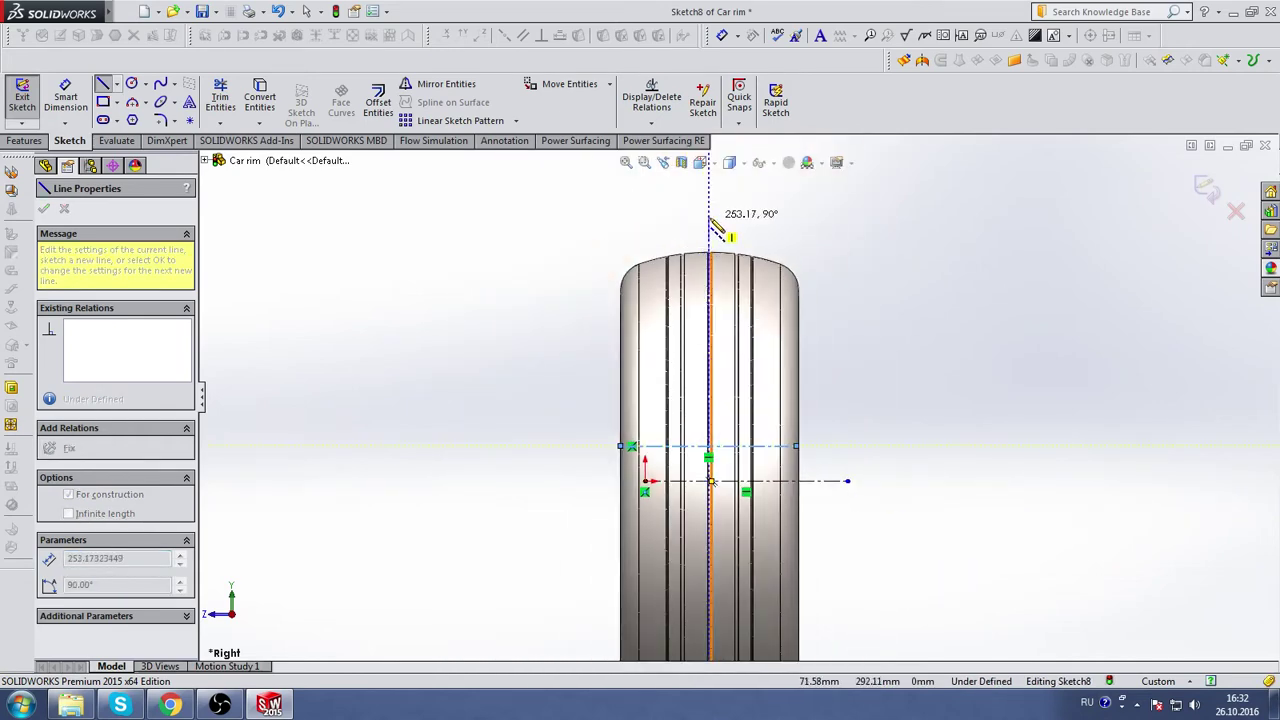
left_click(710, 228)
scroll(740, 355, "down", 2)
key("Escape")
left_click(827, 502)
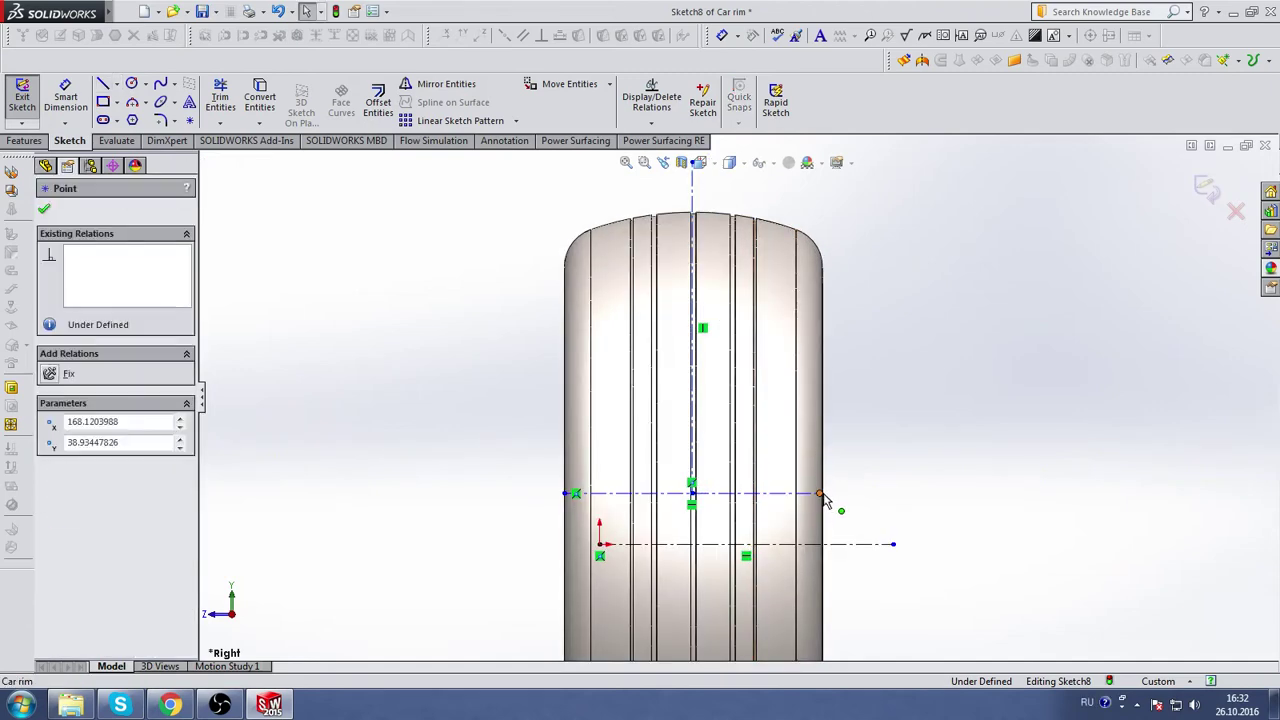
middle_click_drag(822, 499, 822, 599, "ctrl")
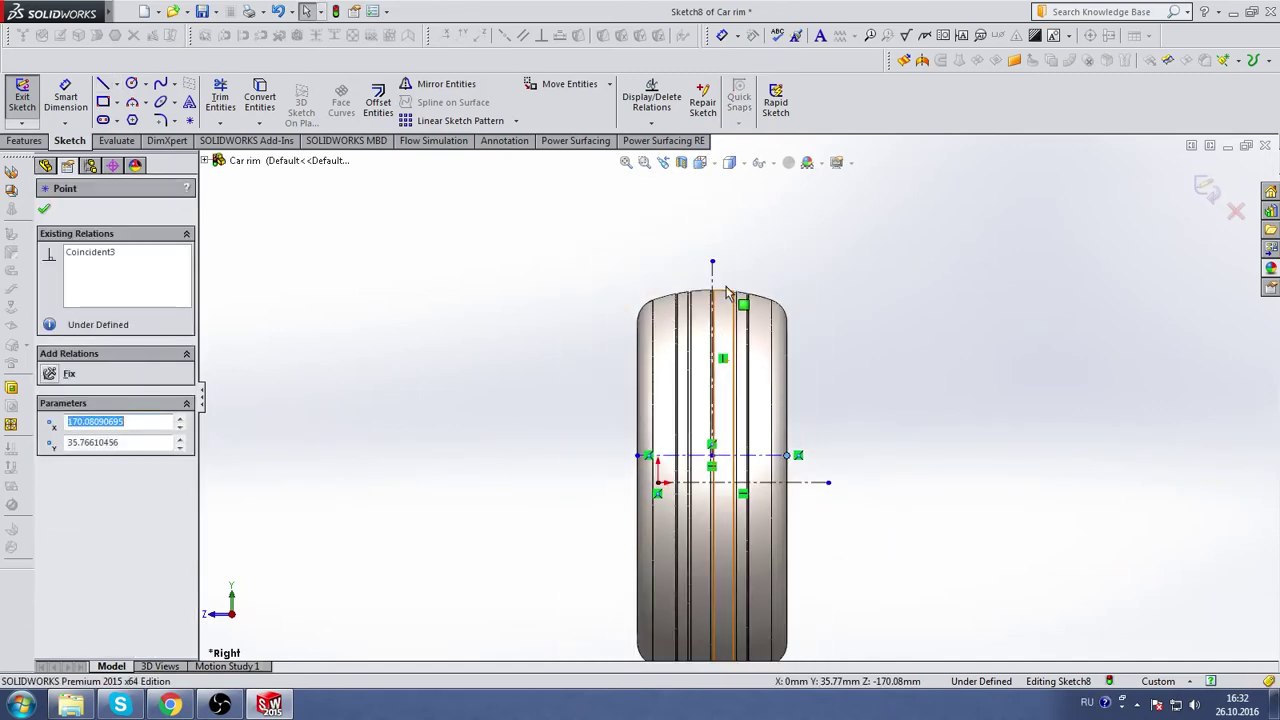
- Draw a three-point arc from the left shoulder to the right shoulder over the tread crown
left_click(134, 105)
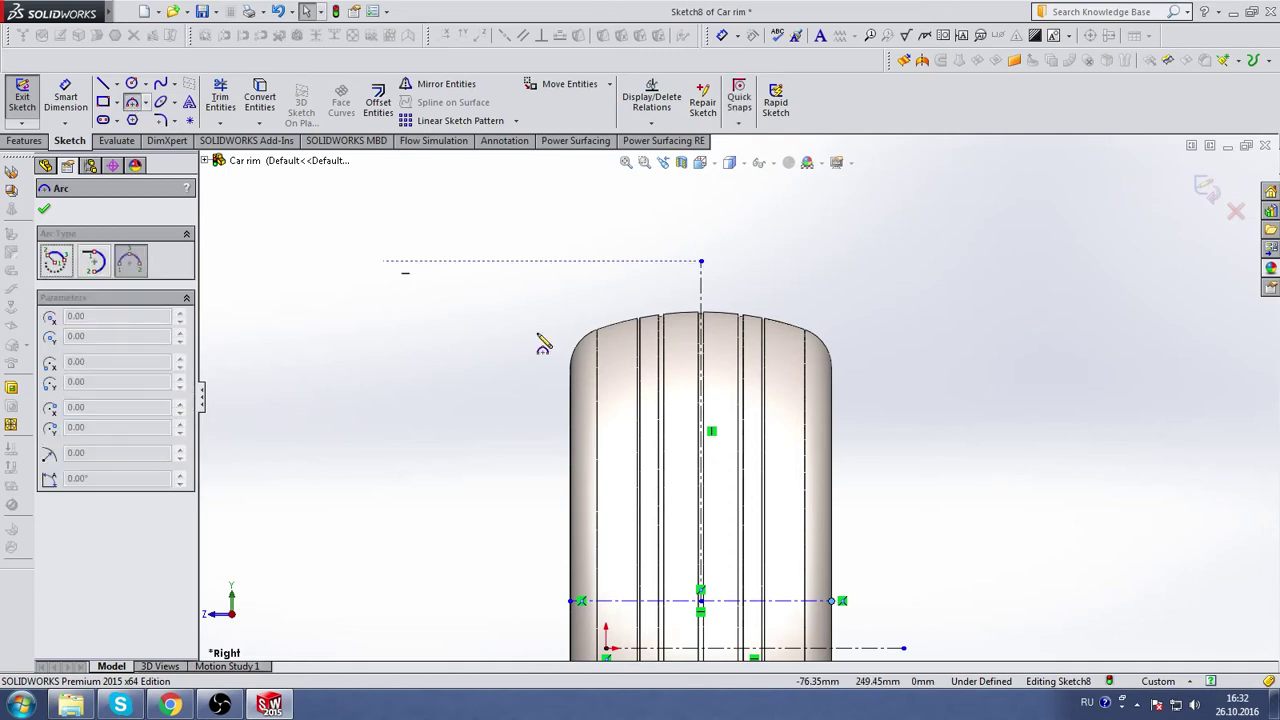
scroll(713, 330, "down", 2)
scroll(720, 334, "down", 2)
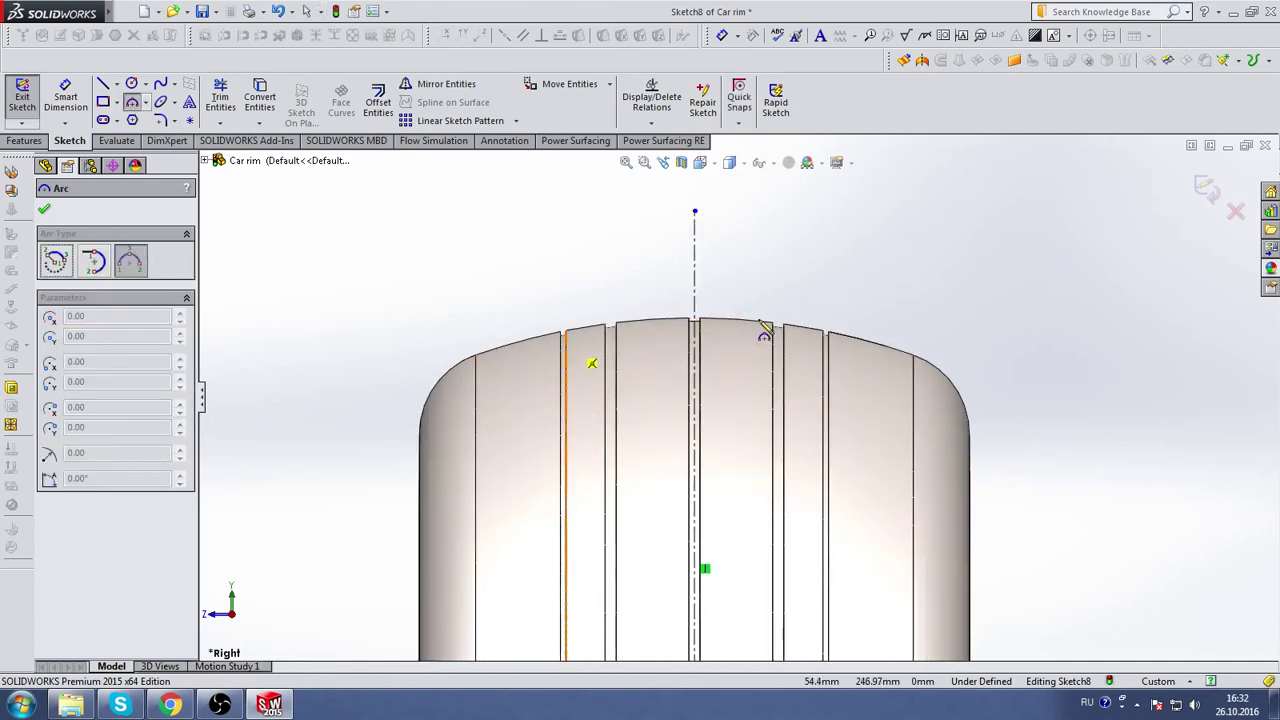
scroll(760, 324, "down", 2)
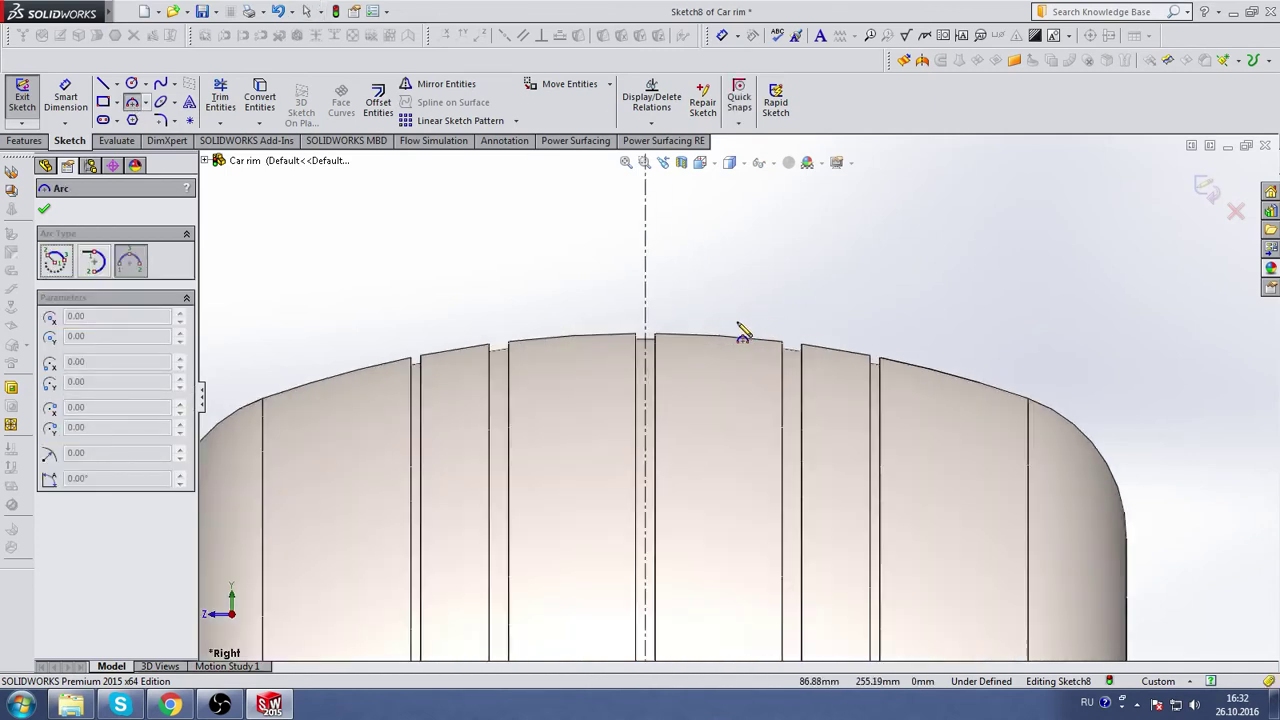
left_click(248, 412)
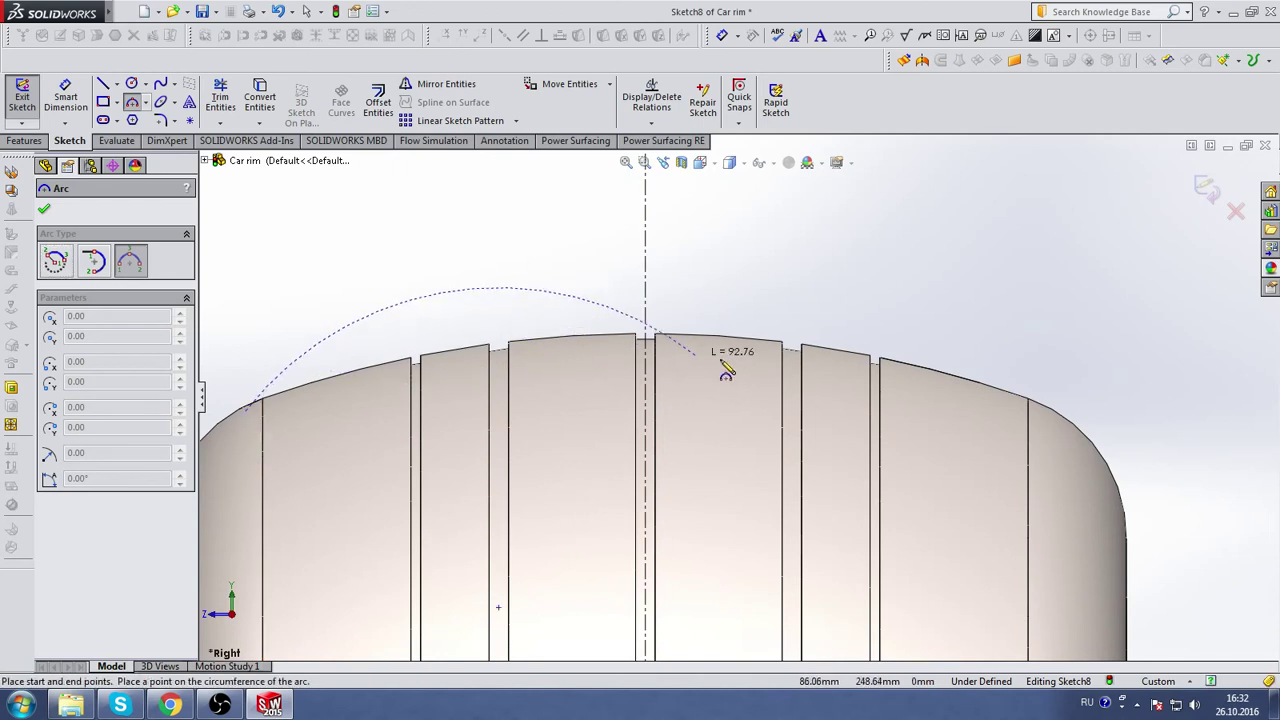
left_click(1041, 420)
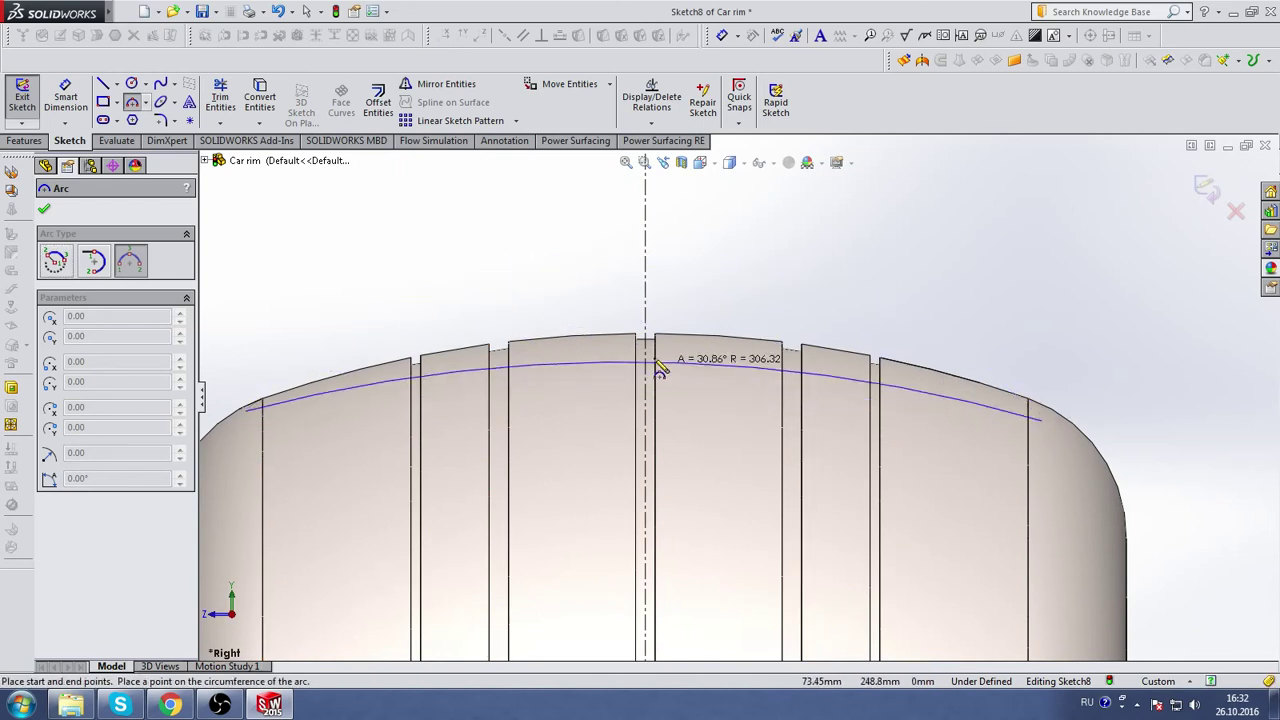
left_click(650, 352)
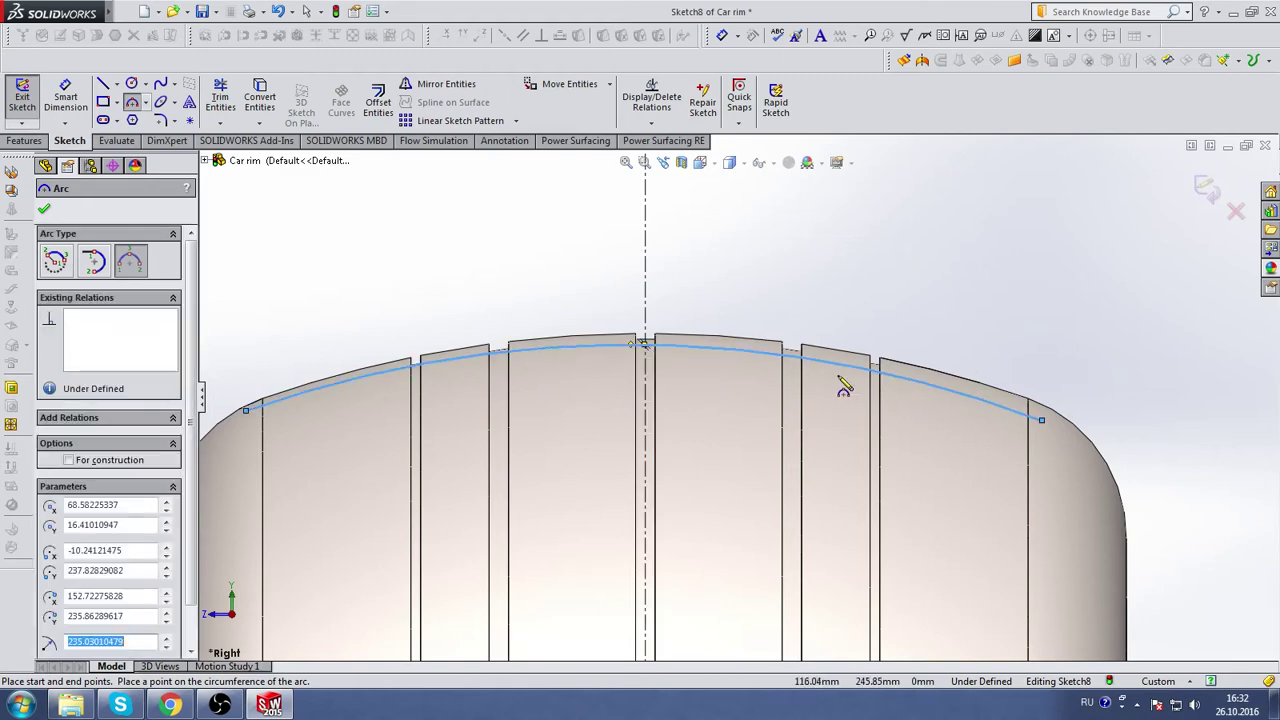
key("Escape")
scroll(843, 388, "up", 3)
scroll(779, 487, "up", 3)
scroll(762, 476, "down", 2)
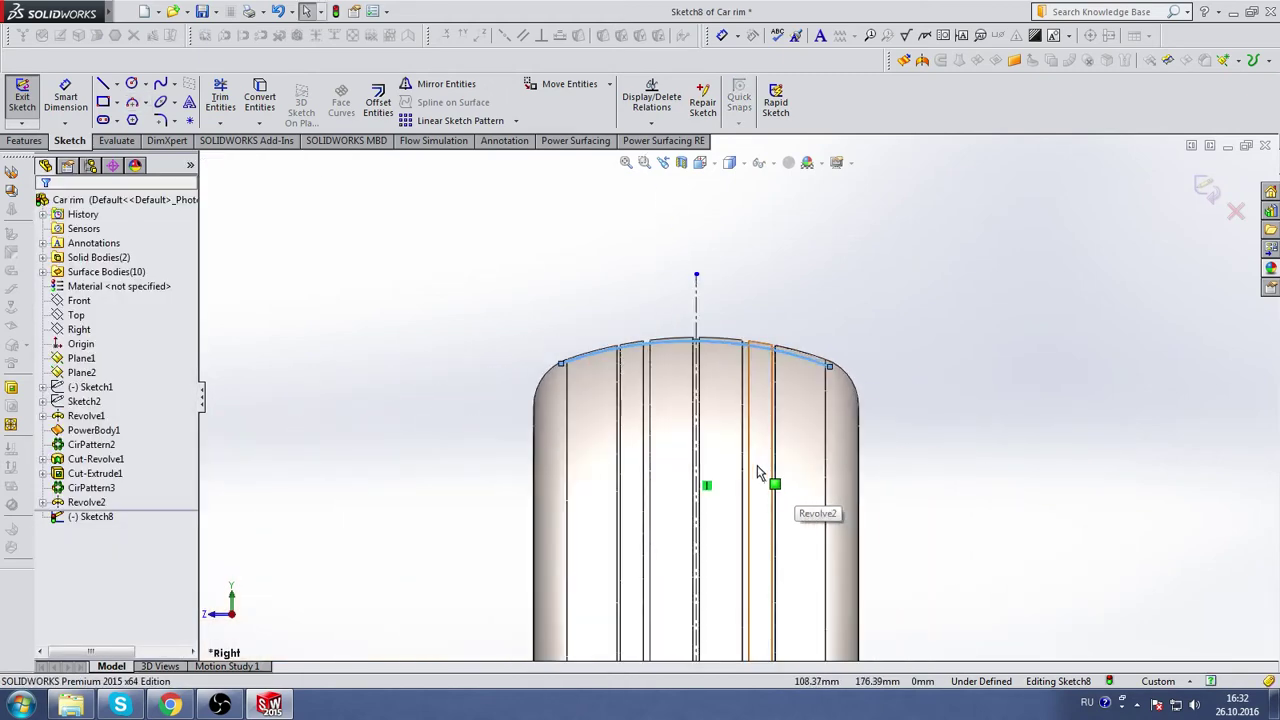
scroll(665, 370, "down", 2)
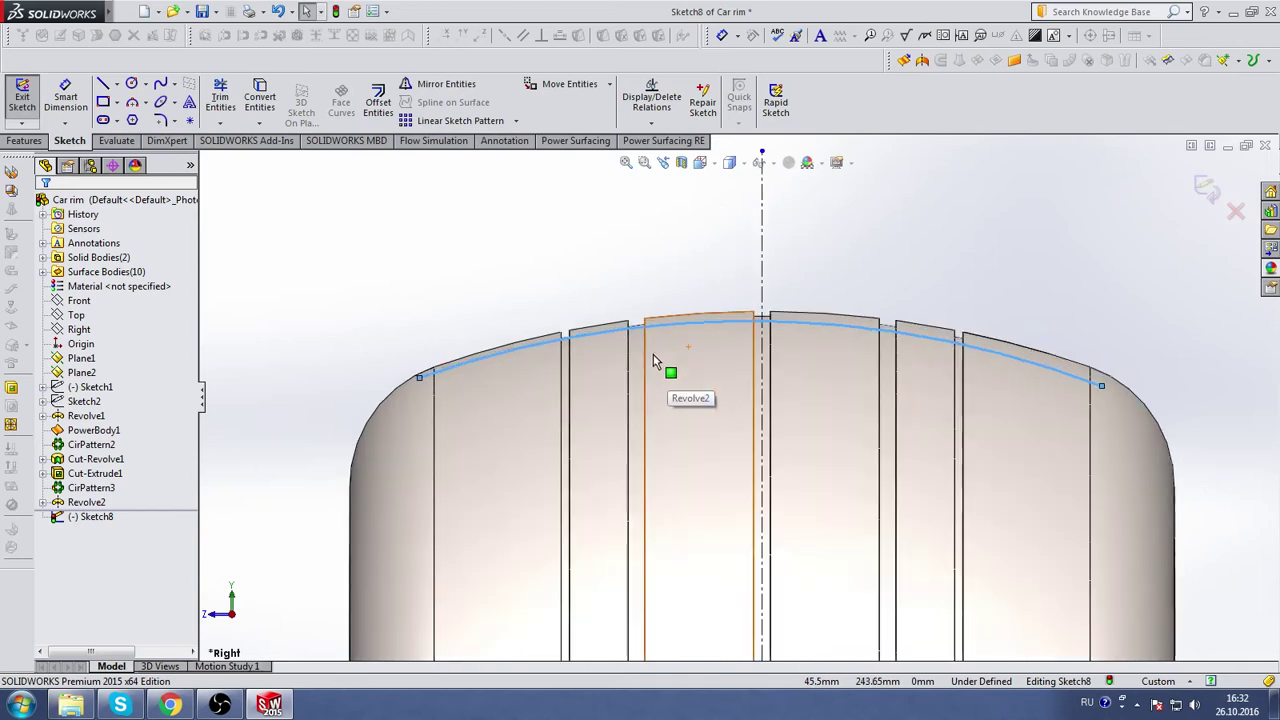
- Make the arc endpoints symmetric about the vertical centerline and pull the left end down-left
left_click(420, 322)
left_click(420, 378)
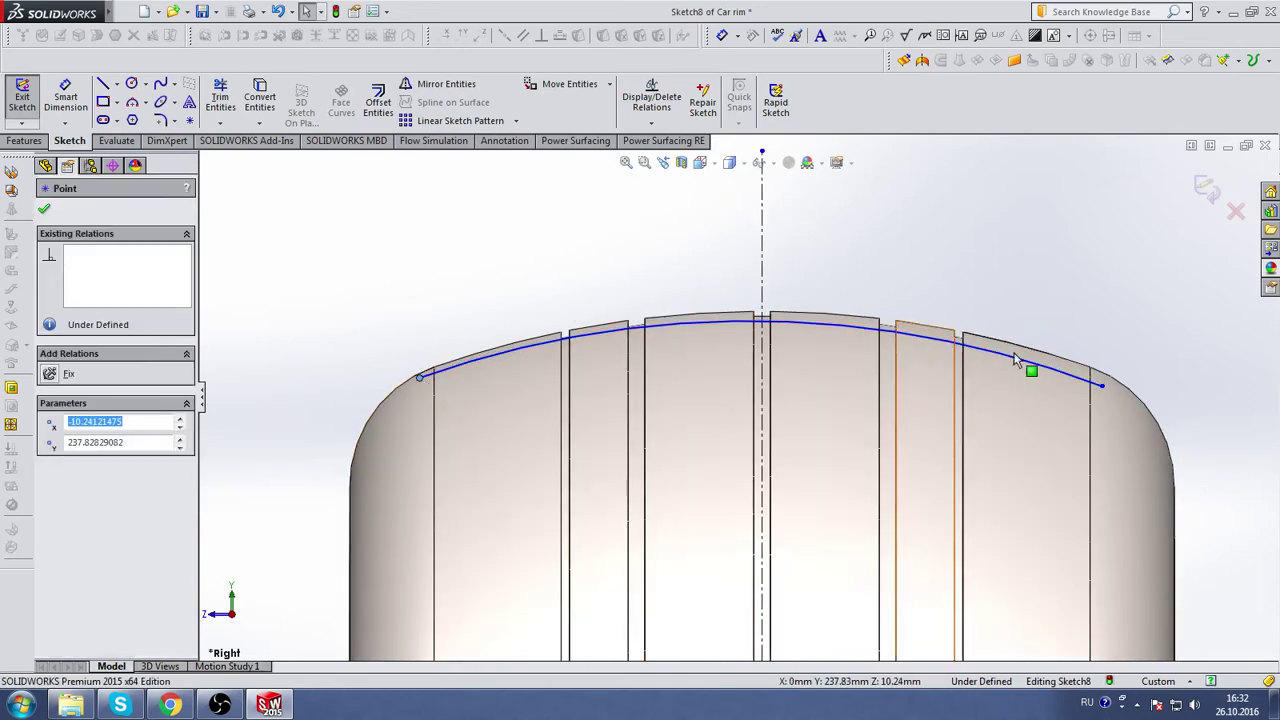
left_click(1101, 385, "ctrl")
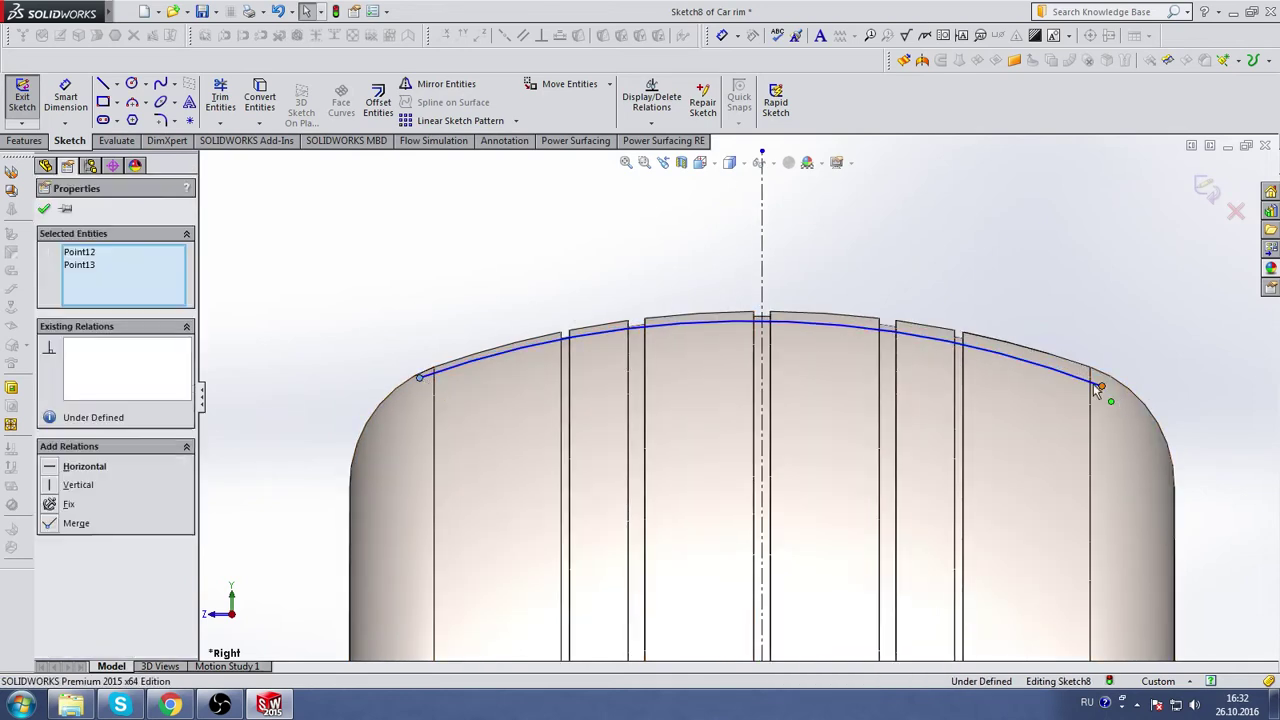
left_click(763, 274, "ctrl")
left_click(50, 467)
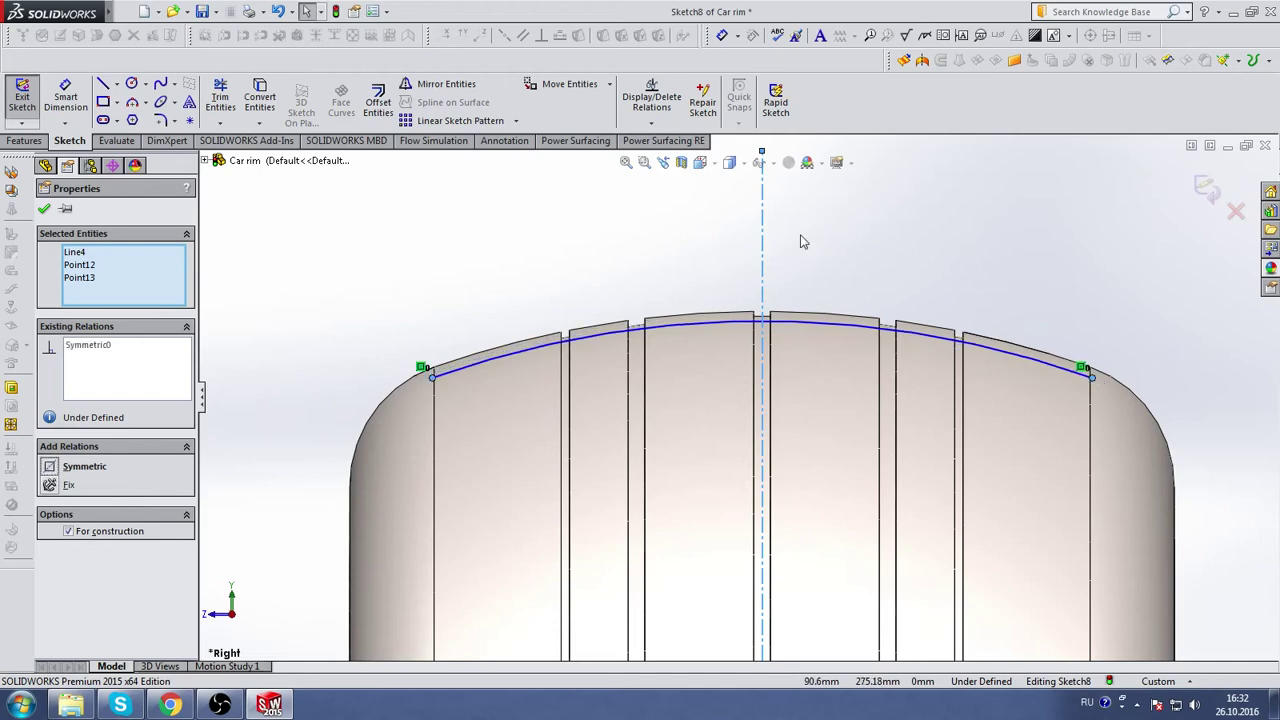
left_click(903, 218)
left_click_drag(431, 377, 408, 403)
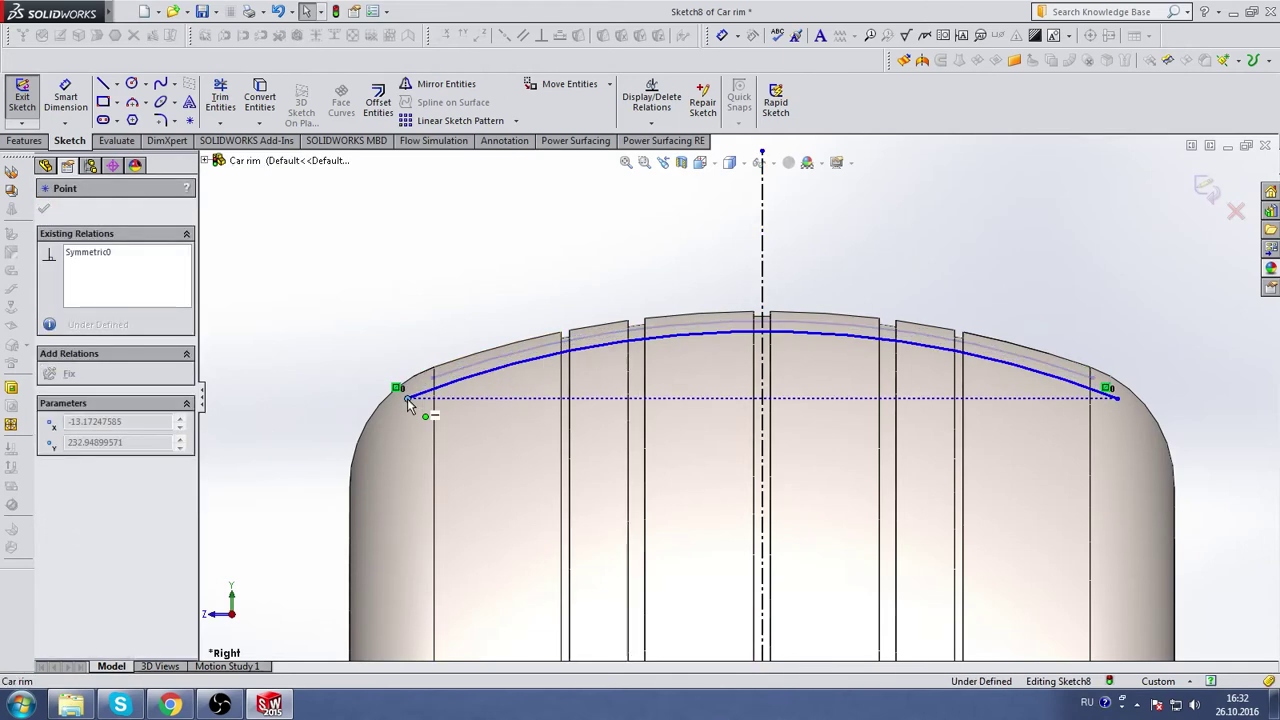
left_click(895, 260)
- Raise the arc toward the crown and move its left endpoint slightly outward
scroll(790, 400, "up", 3)
scroll(680, 380, "down", 2)
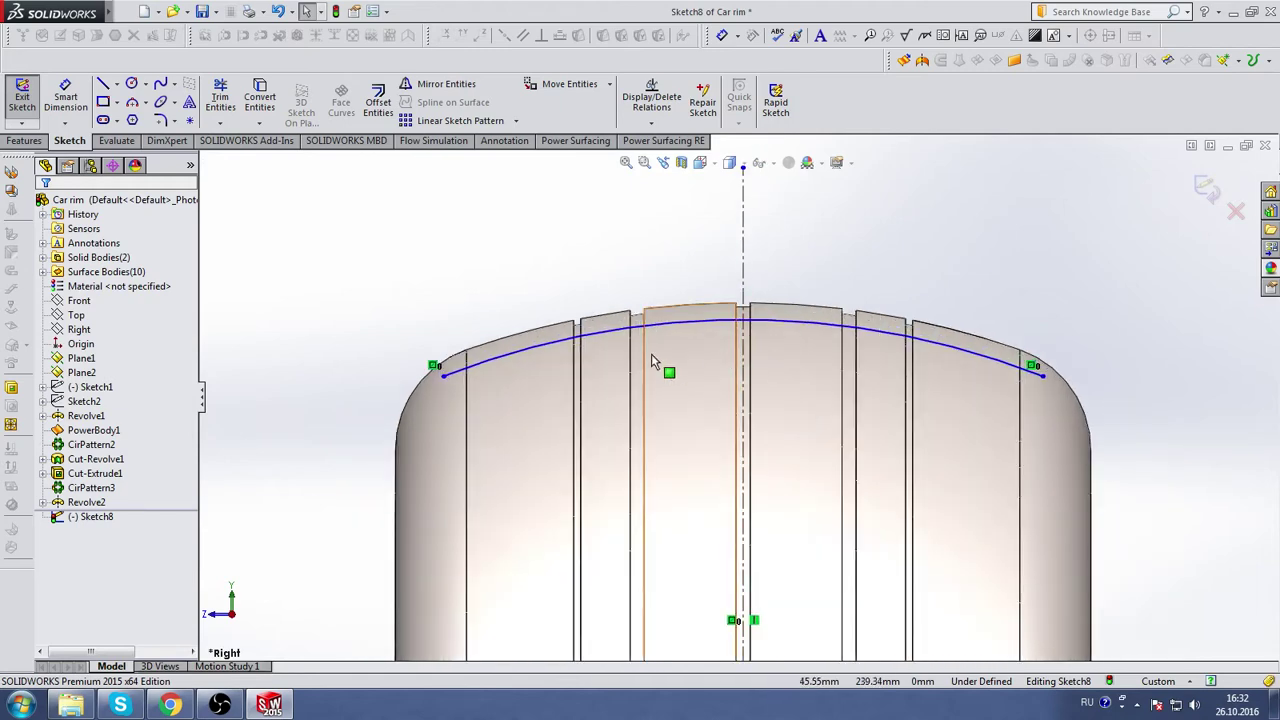
scroll(510, 370, "down", 2)
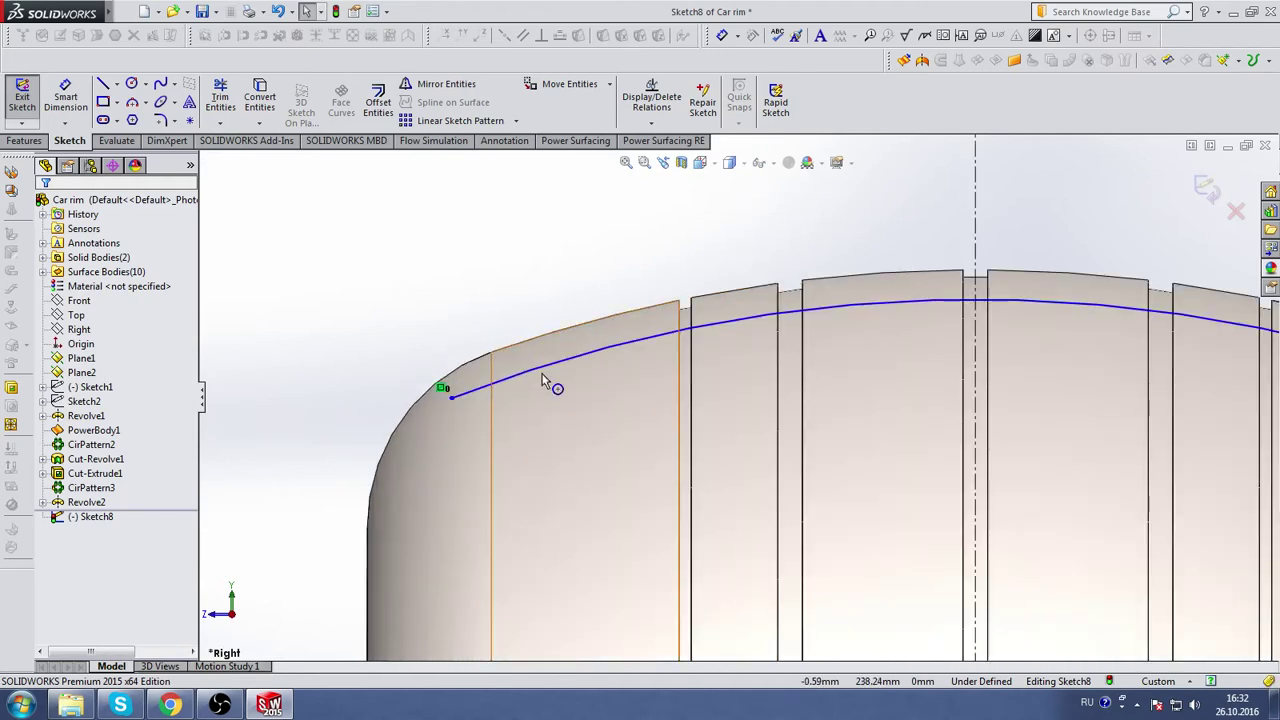
left_click(932, 301)
left_click_drag(932, 301, 930, 289)
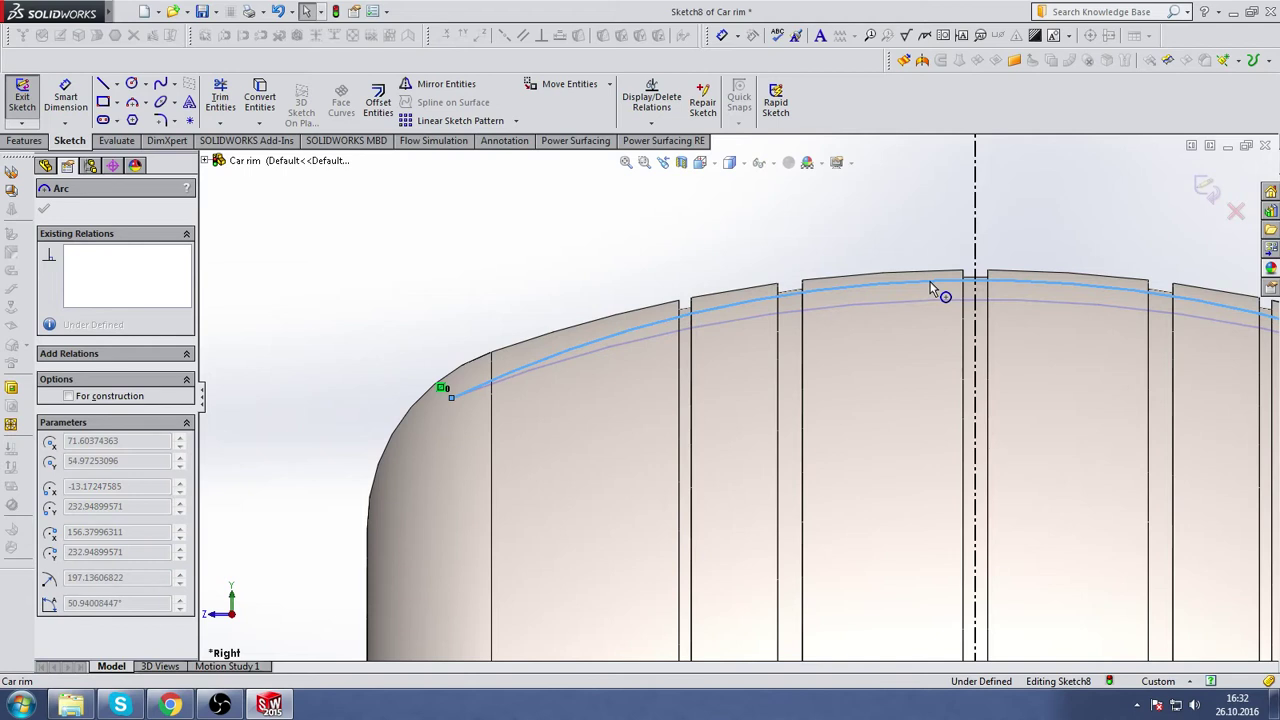
left_click(543, 286)
left_click(451, 398)
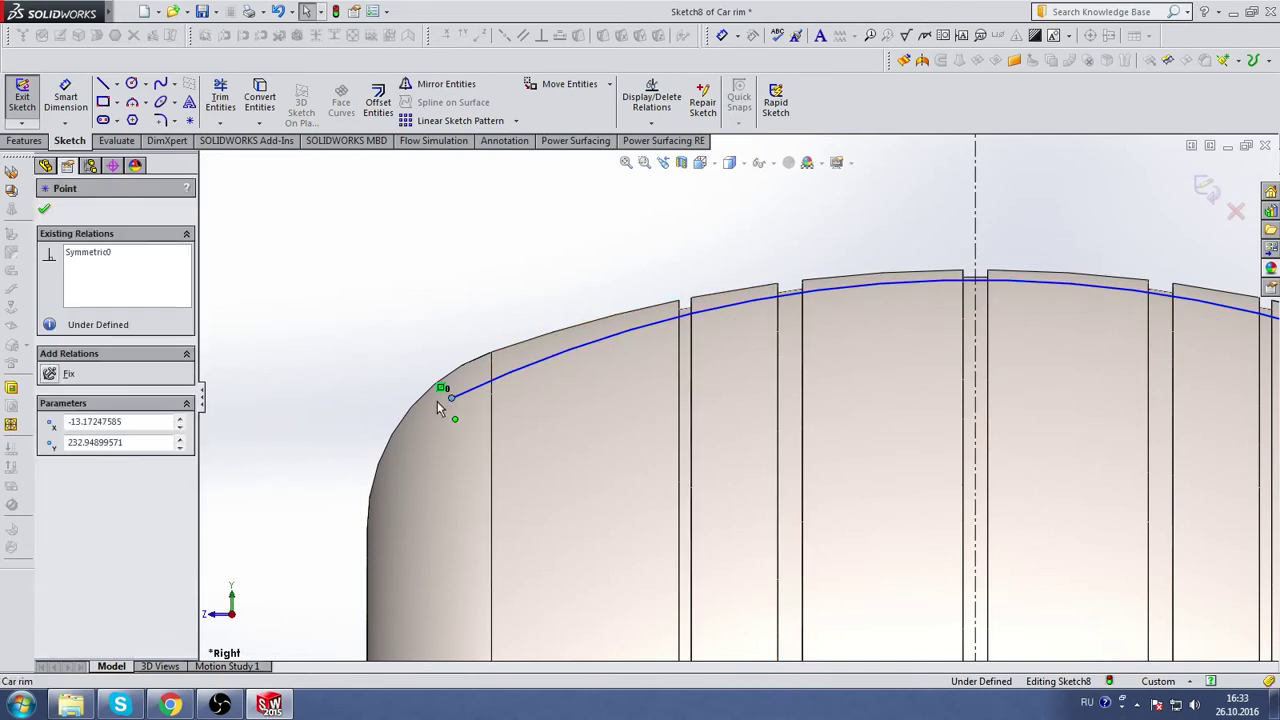
left_click_drag(437, 401, 427, 398)
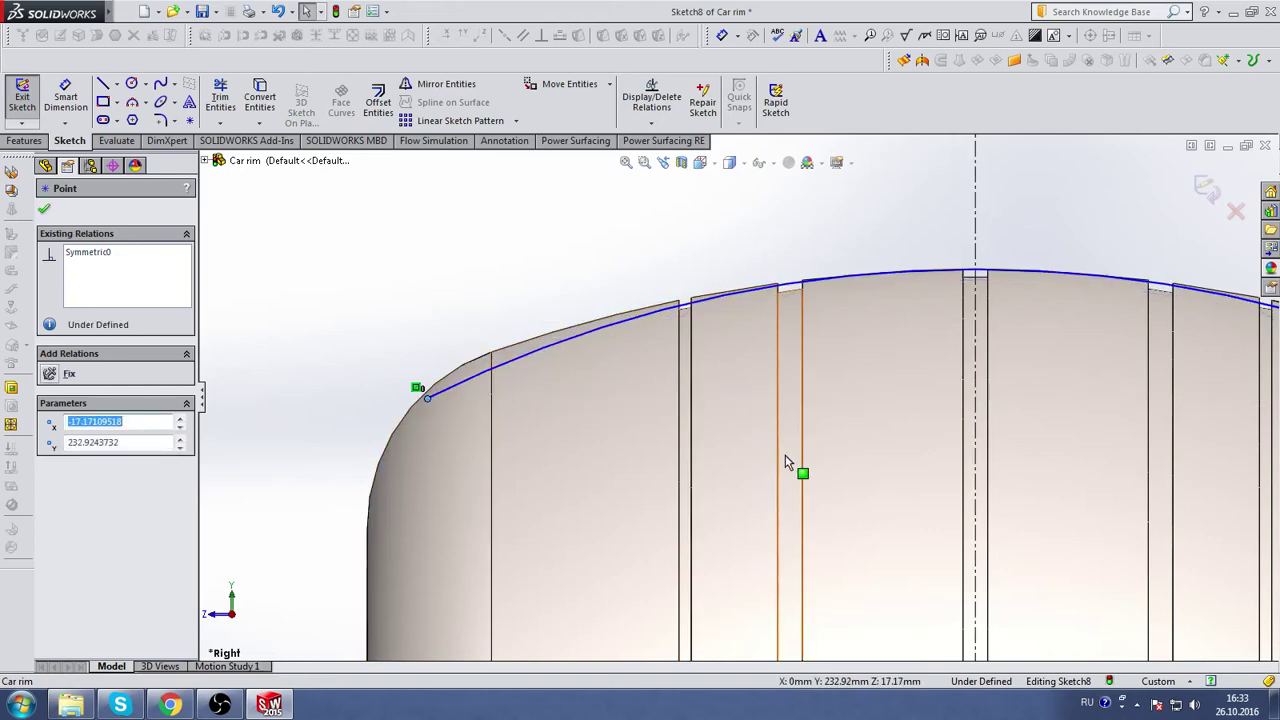
scroll(1155, 390, "up", 2)
scroll(1152, 434, "down", 3)
scroll(891, 394, "up", 1)
scroll(439, 356, "up", 2)
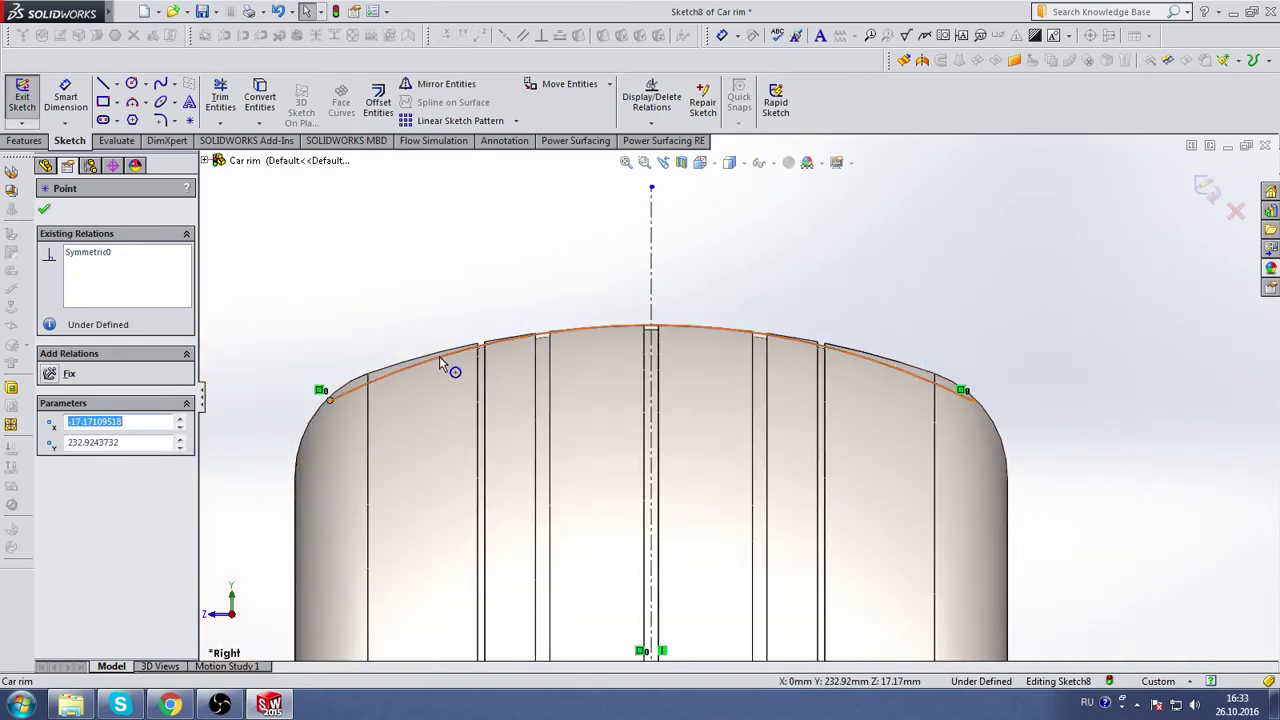
scroll(415, 390, "down", 2)
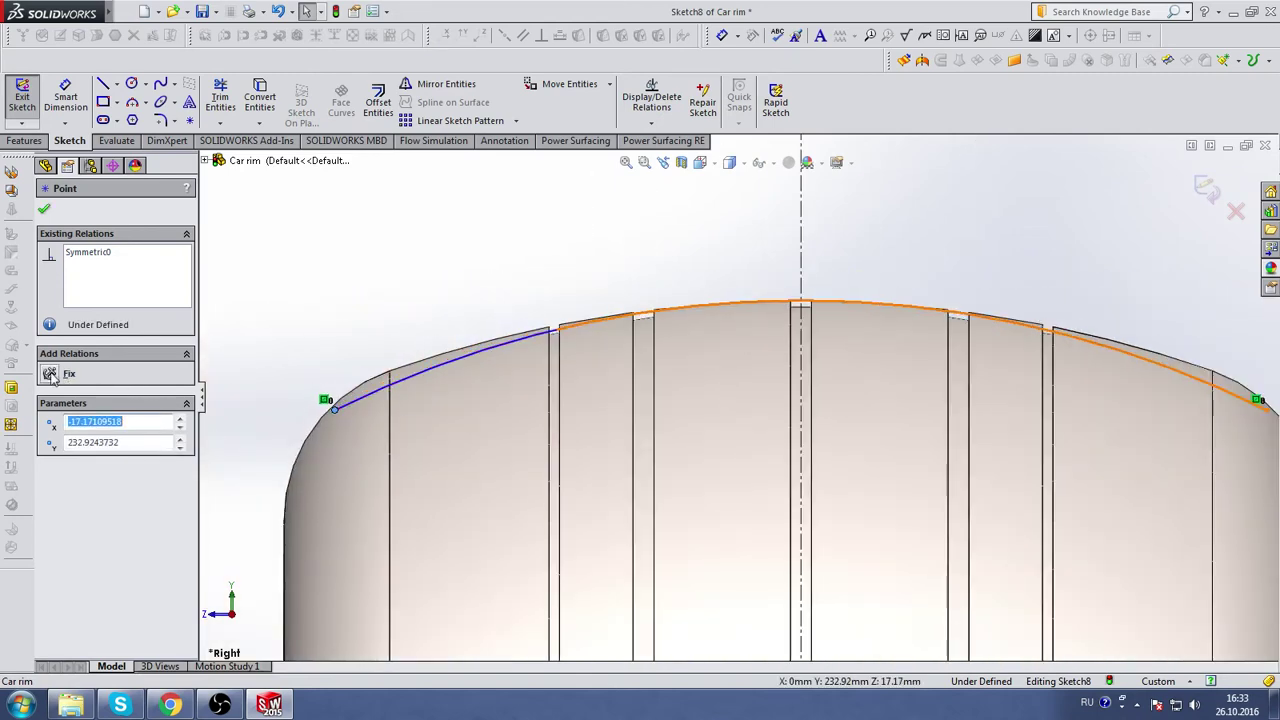
left_click(709, 252)
- Lower the arc slightly below the tread surface
scroll(714, 257, "down", 2)
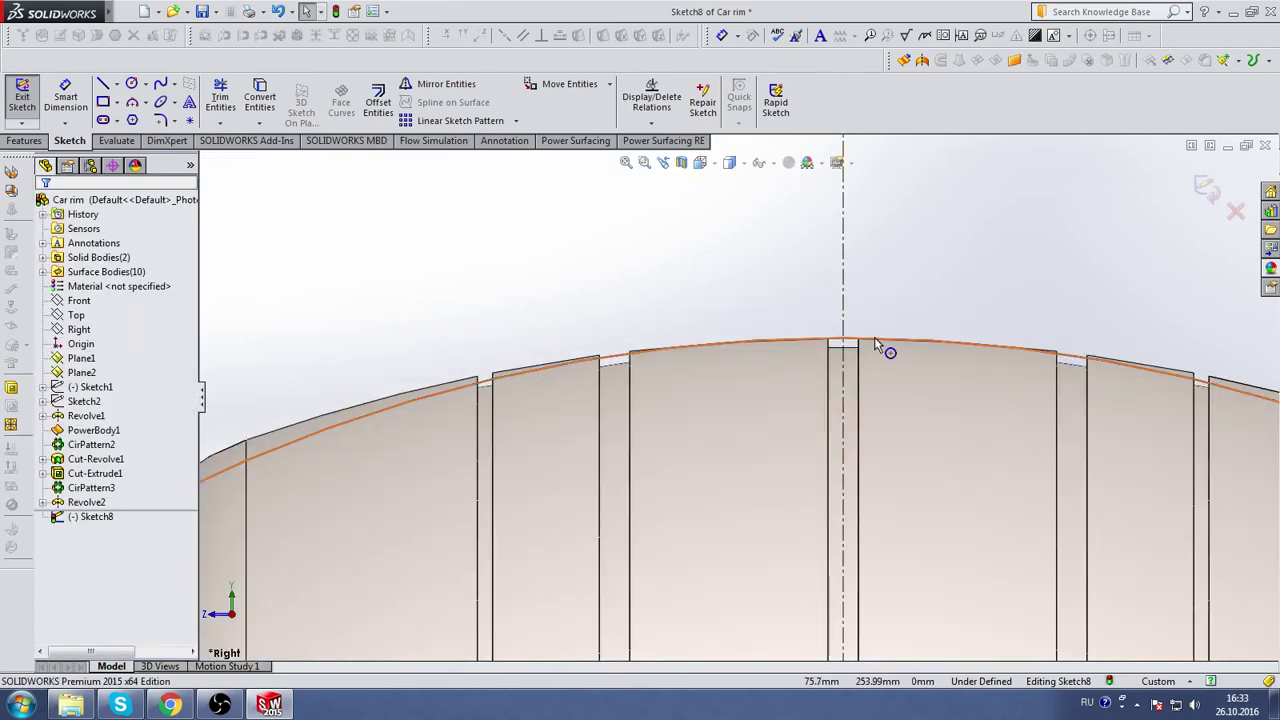
scroll(876, 345, "up", 2)
left_click(777, 408)
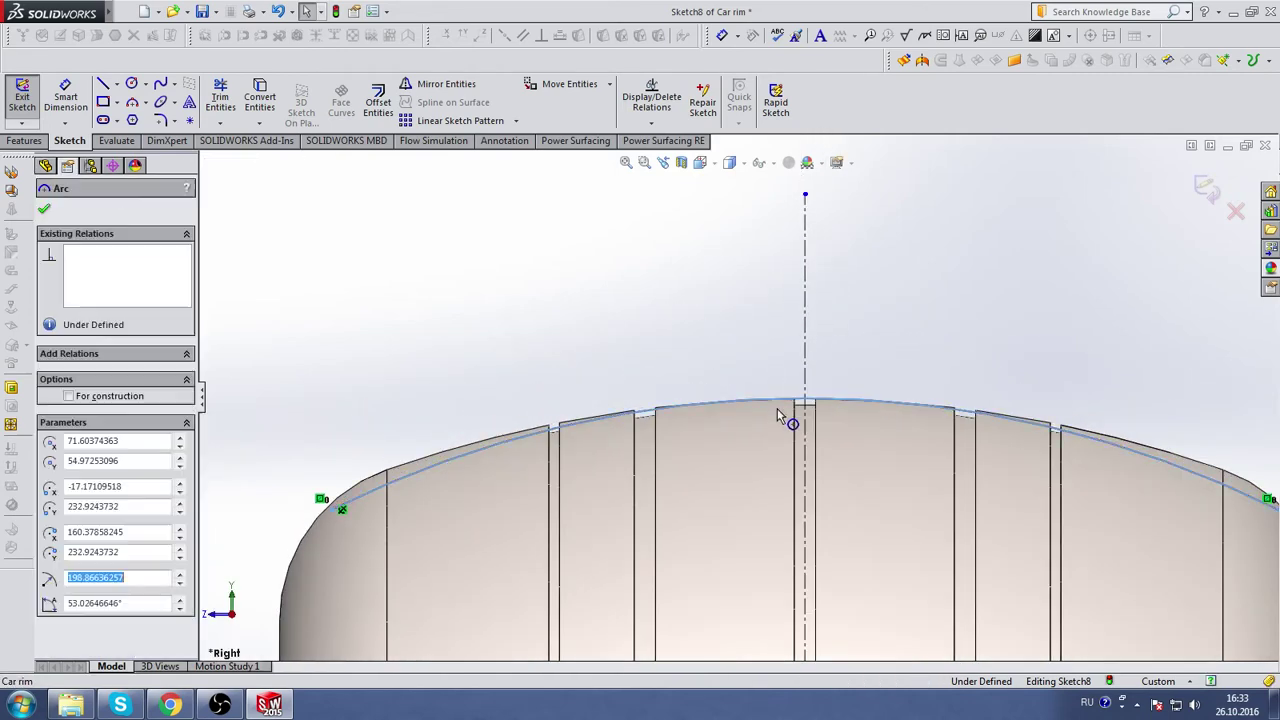
left_click_drag(777, 412, 782, 415)
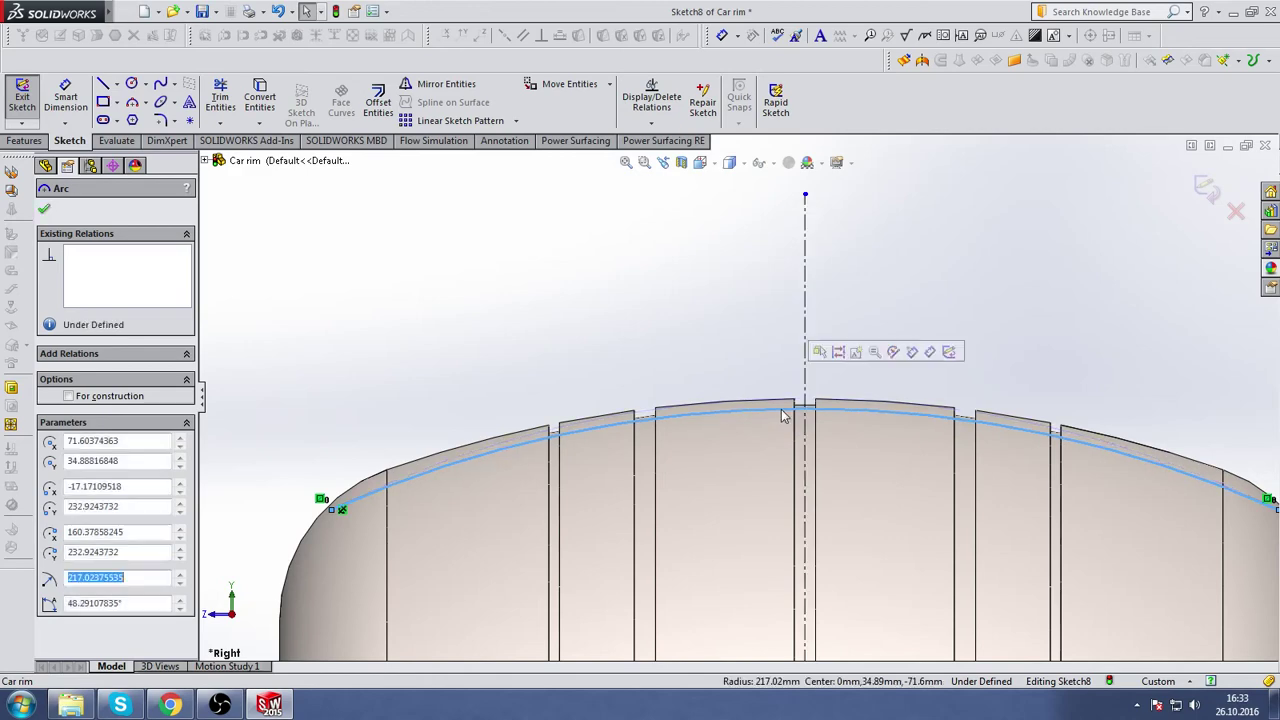
left_click(949, 294)
scroll(949, 294, "up", 3)
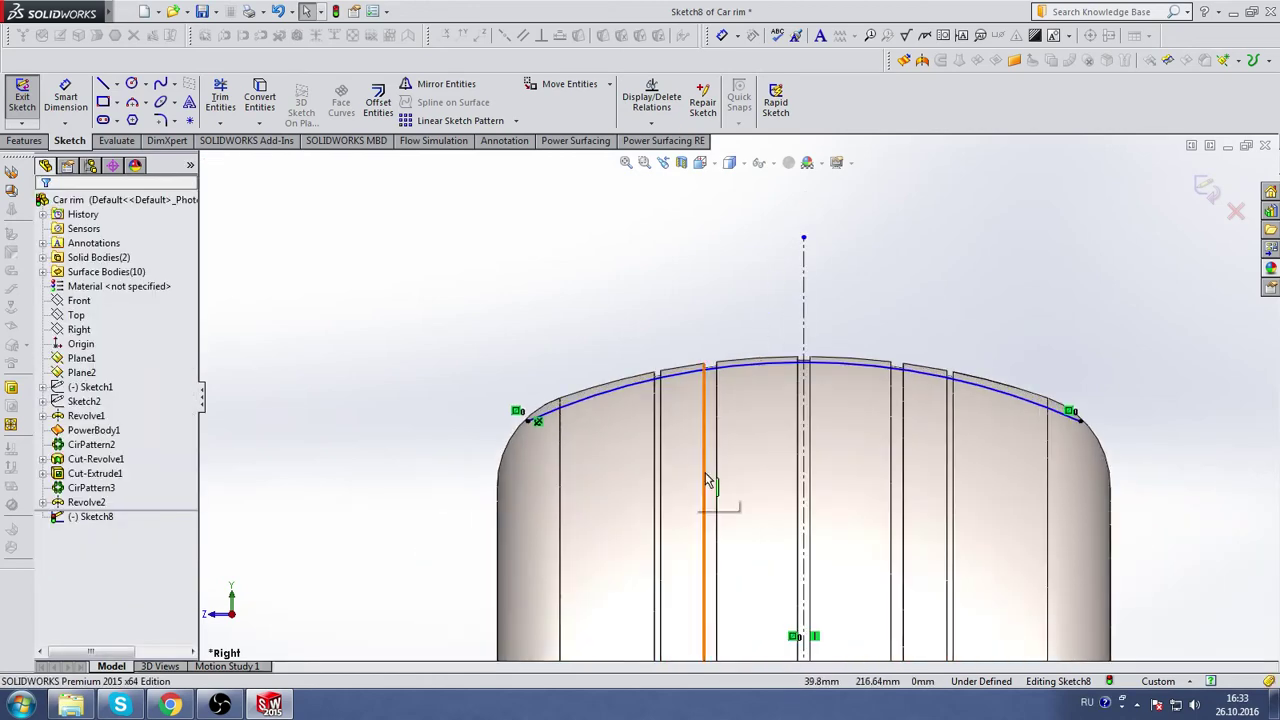
scroll(852, 415, "up", 2)
scroll(800, 427, "down", 2)
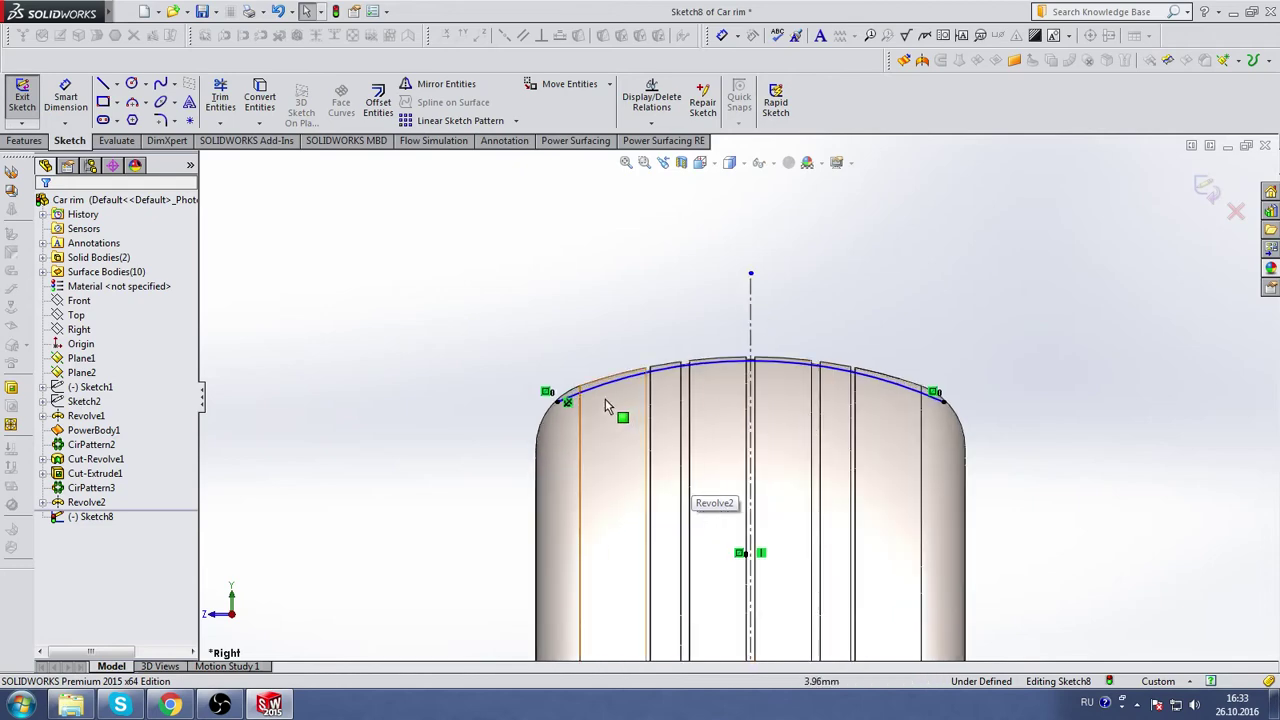
scroll(550, 395, "down", 3)
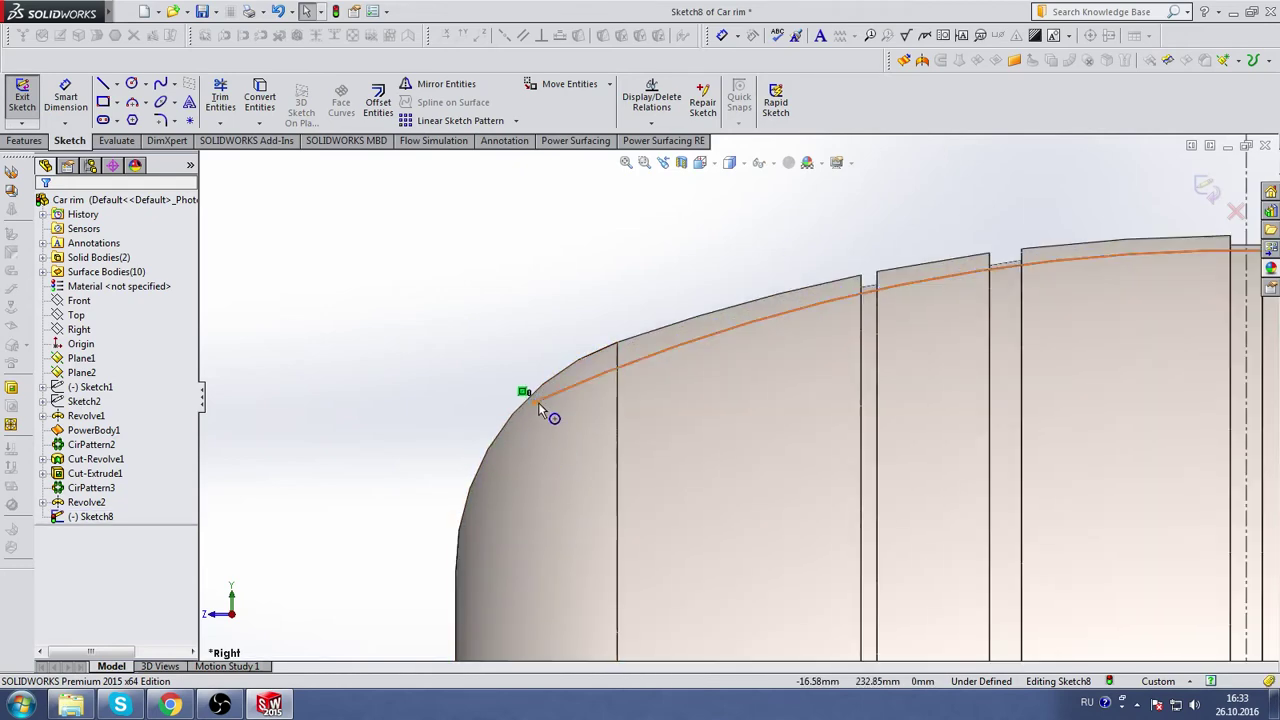
- Fix the arc's left end on the shoulder and drag the arc to a 194.53 mm radius
left_click_drag(534, 403, 509, 434)
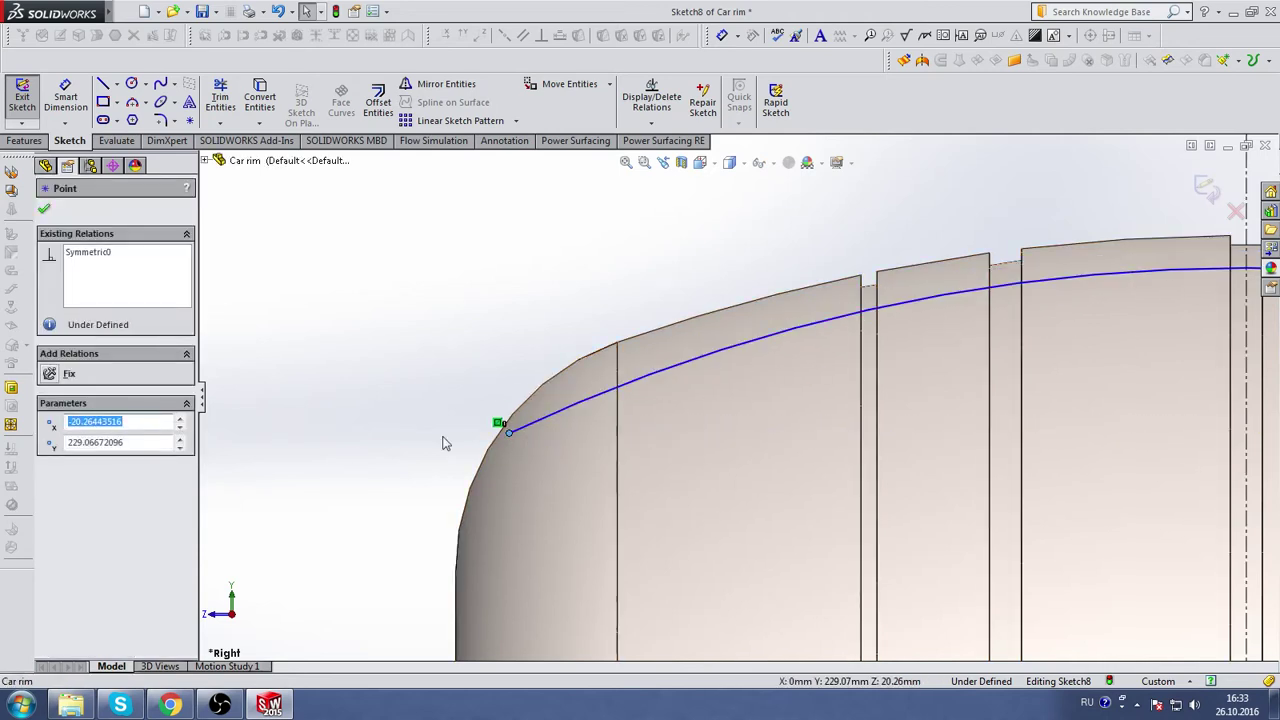
left_click(68, 376)
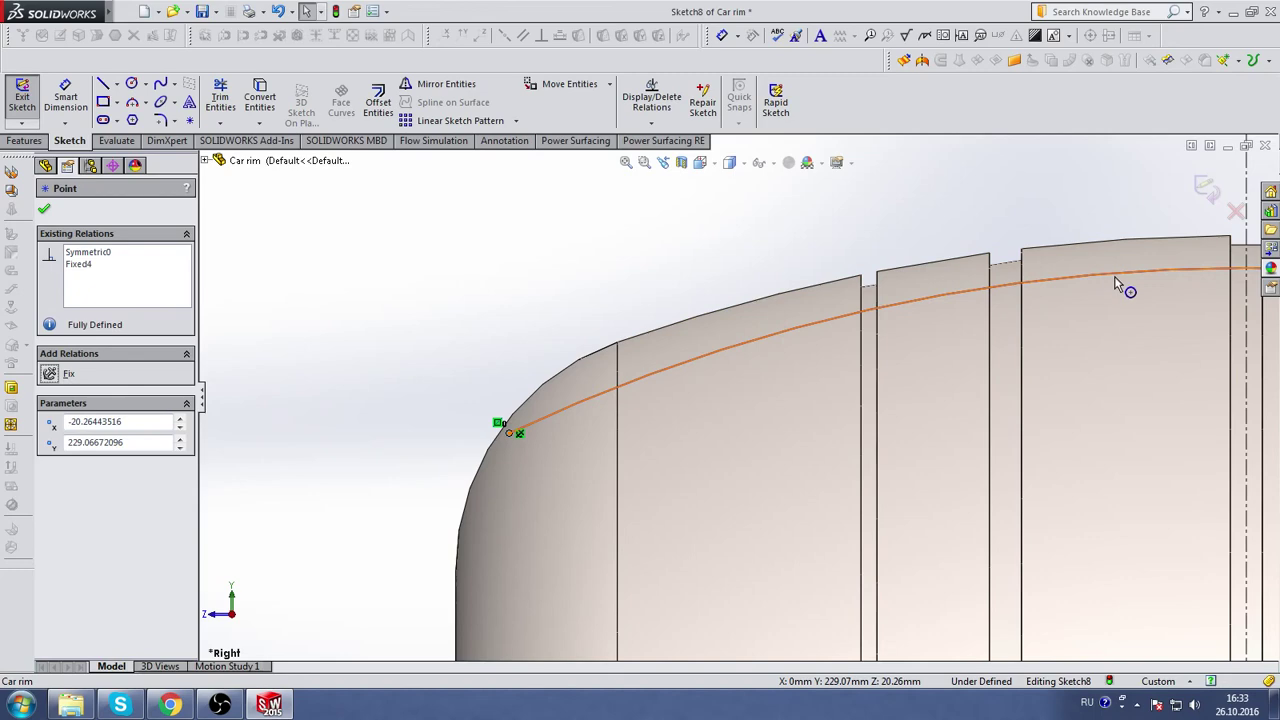
left_click_drag(1116, 276, 1110, 256)
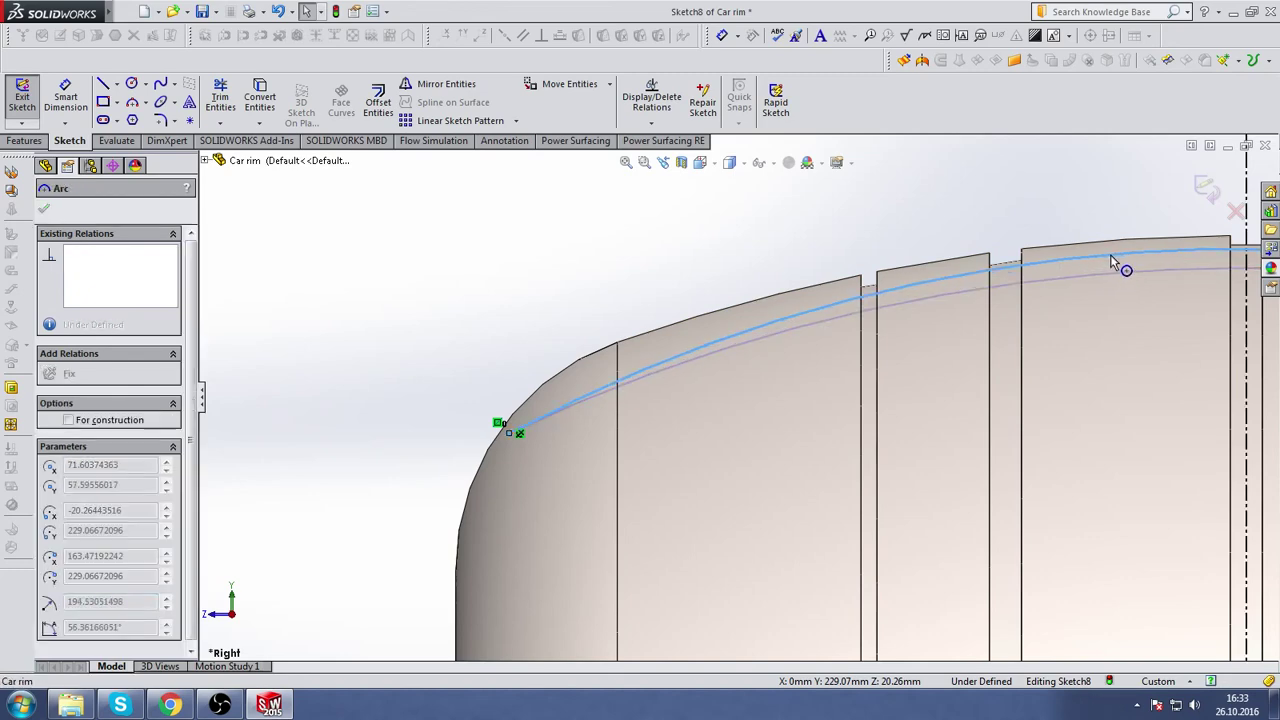
scroll(1107, 410, "up", 5)
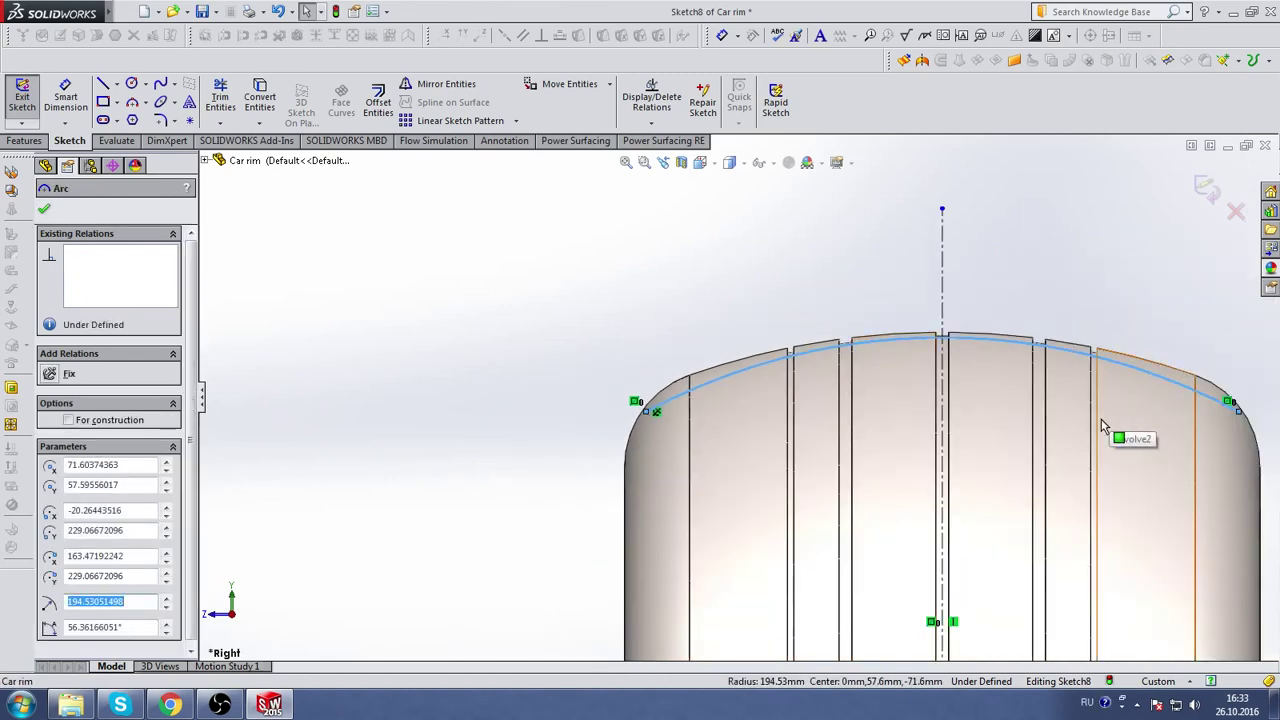
scroll(1104, 427, "up", 3)
scroll(1063, 434, "up", 3)
- Revolve the Sketch8 arc 360° around the horizontal centerline Line1 into Surface-Revolve1
left_click(1206, 190)
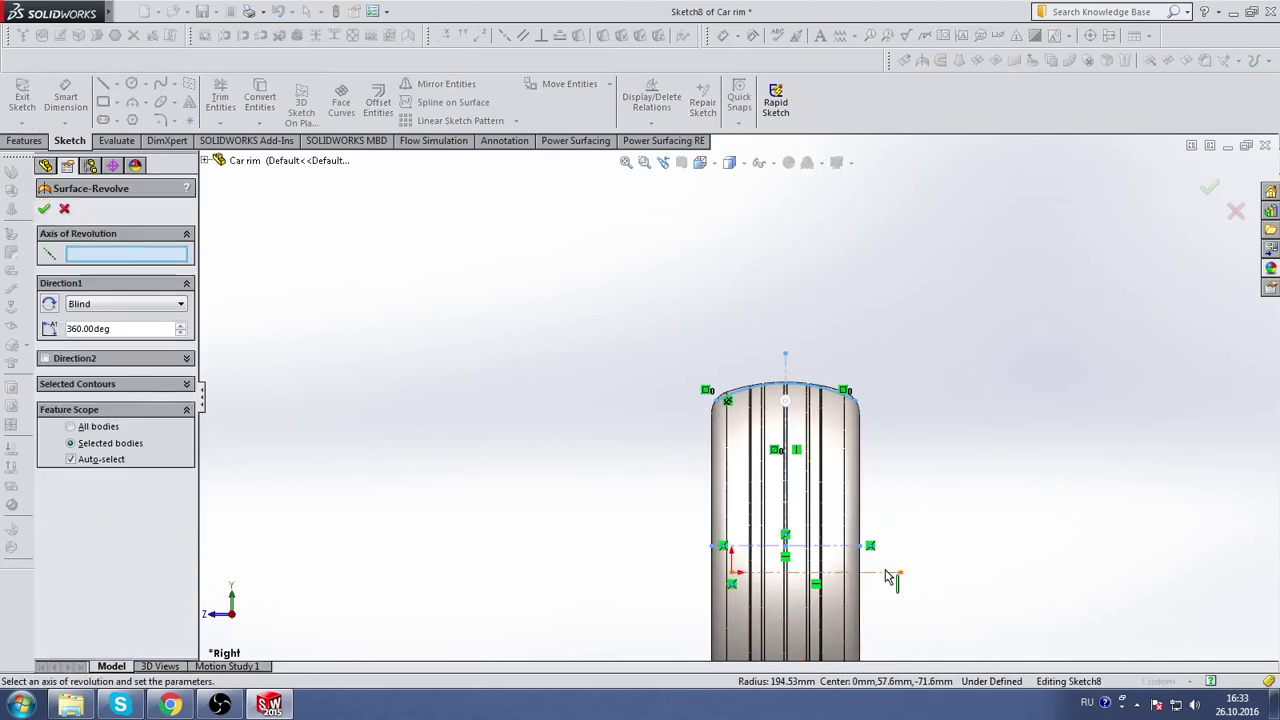
left_click(887, 573)
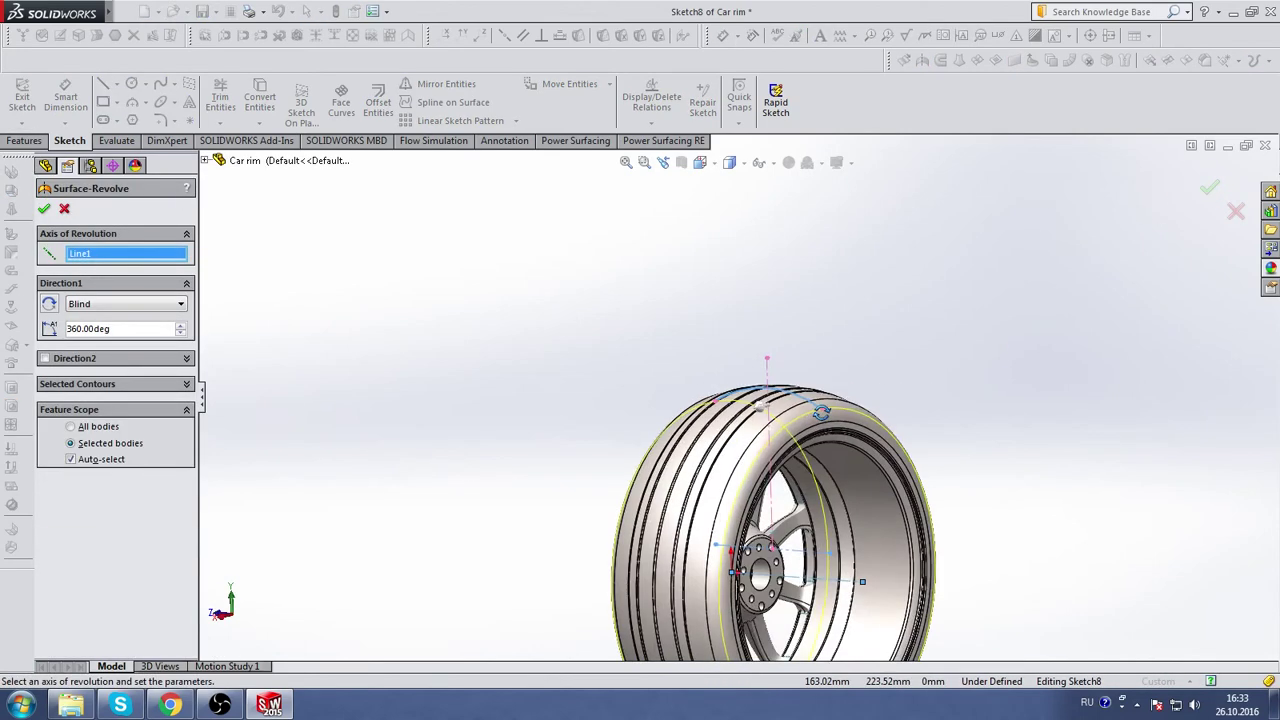
left_click(44, 208)
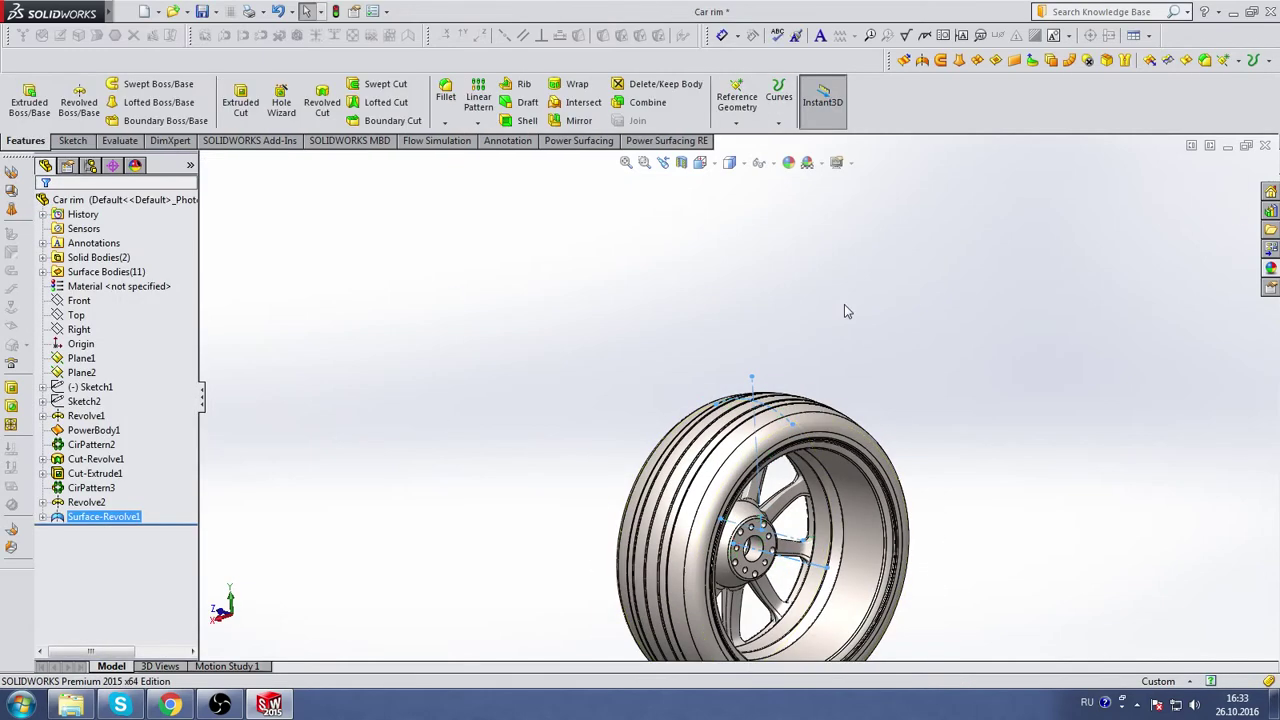
mouse_move(817, 366)
middle_mouse_down()
mouse_move(894, 320)
mouse_move(826, 343)
mouse_move(897, 323)
mouse_move(1045, 376)
mouse_move(727, 216)
middle_mouse_up()
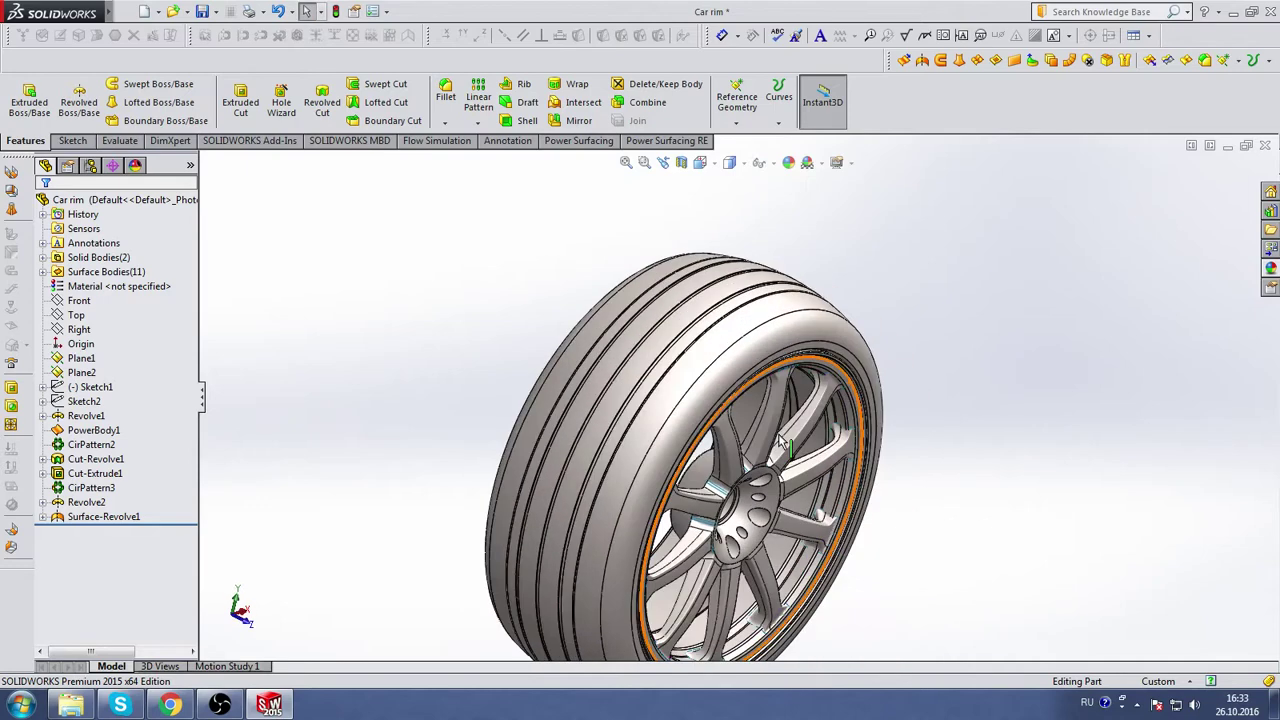
scroll(735, 430, "up", 3)
scroll(735, 430, "up", 2)
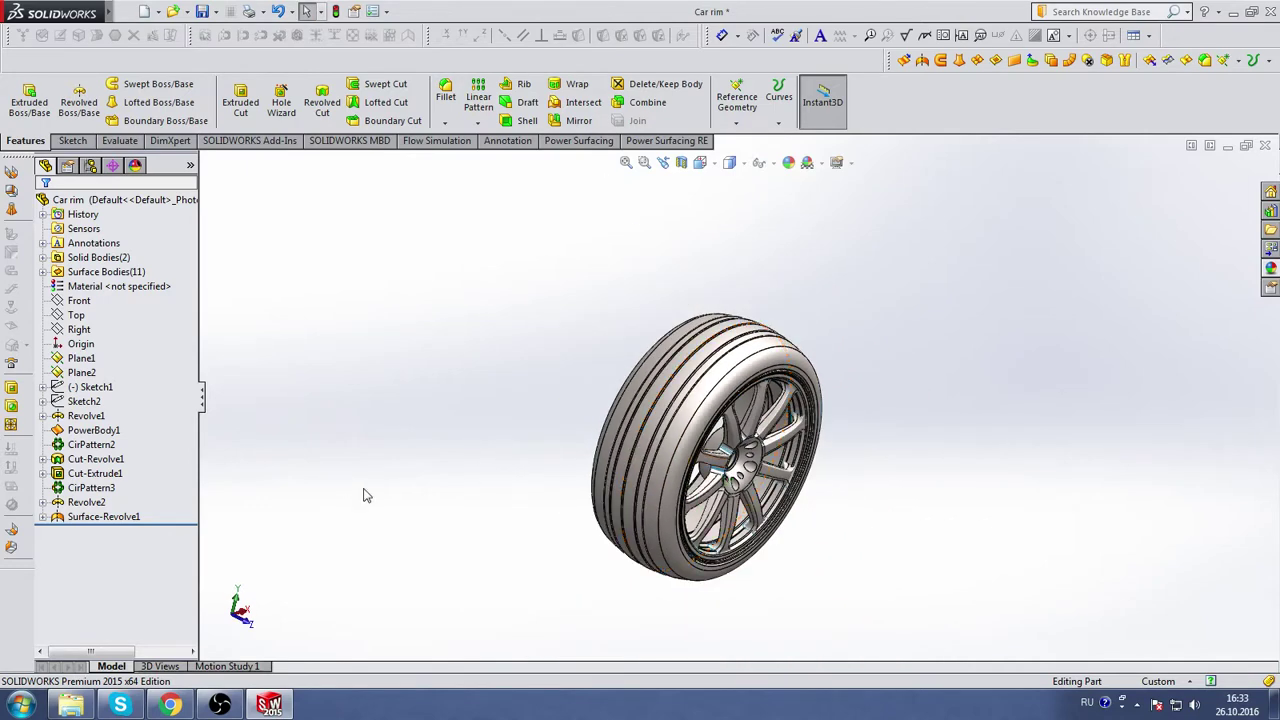
middle_click_drag(501, 486, 337, 472)
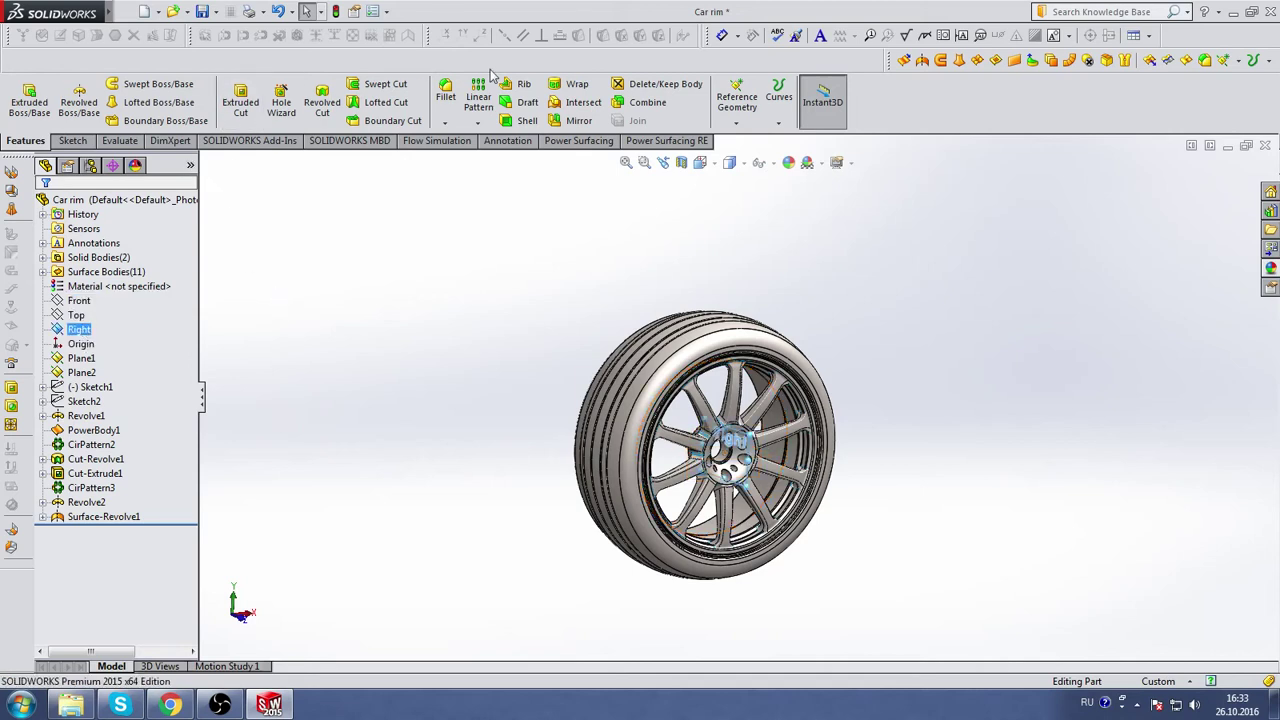
- Create Plane3 from the Right plane with a flipped 280 mm offset
left_click(739, 100)
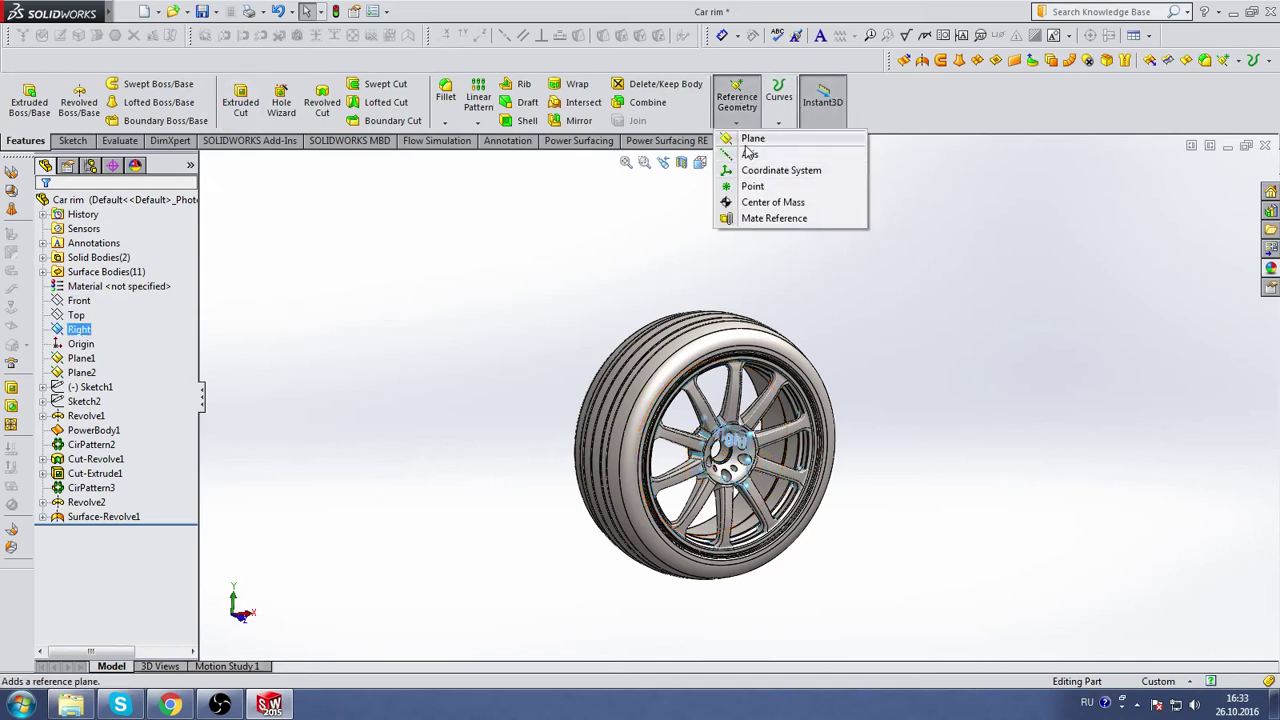
left_click(752, 139)
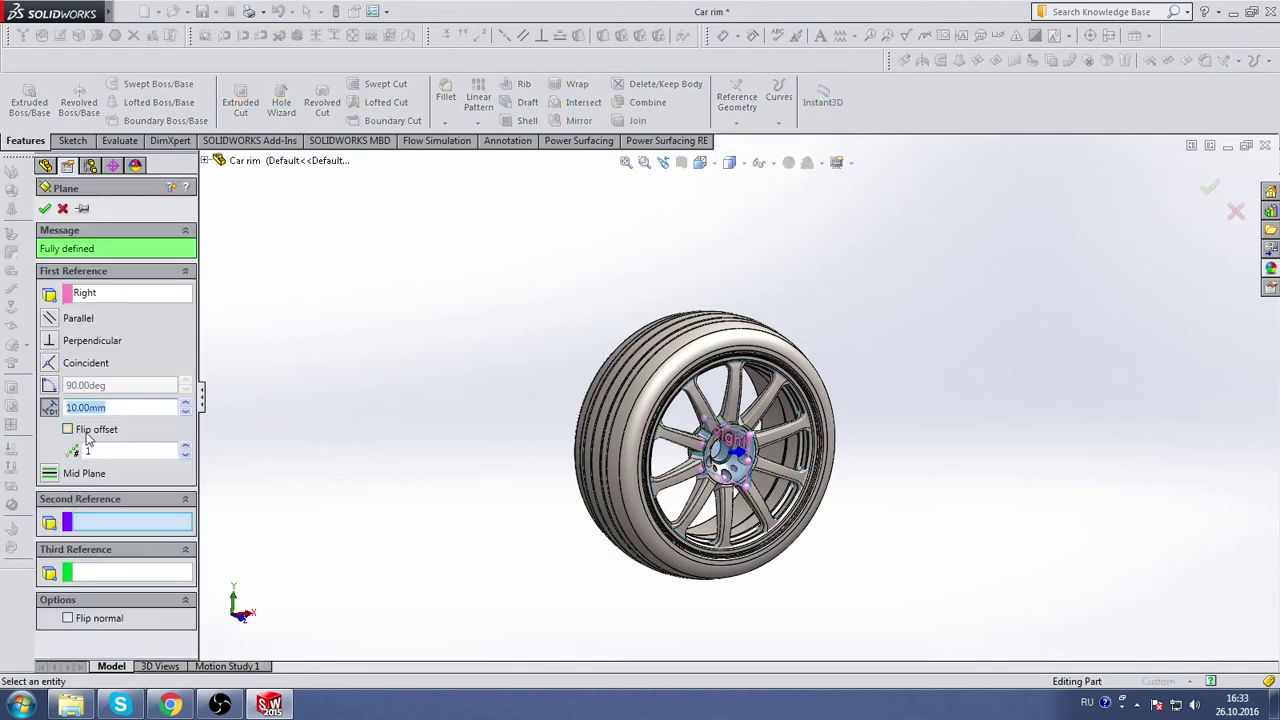
left_click(89, 432)
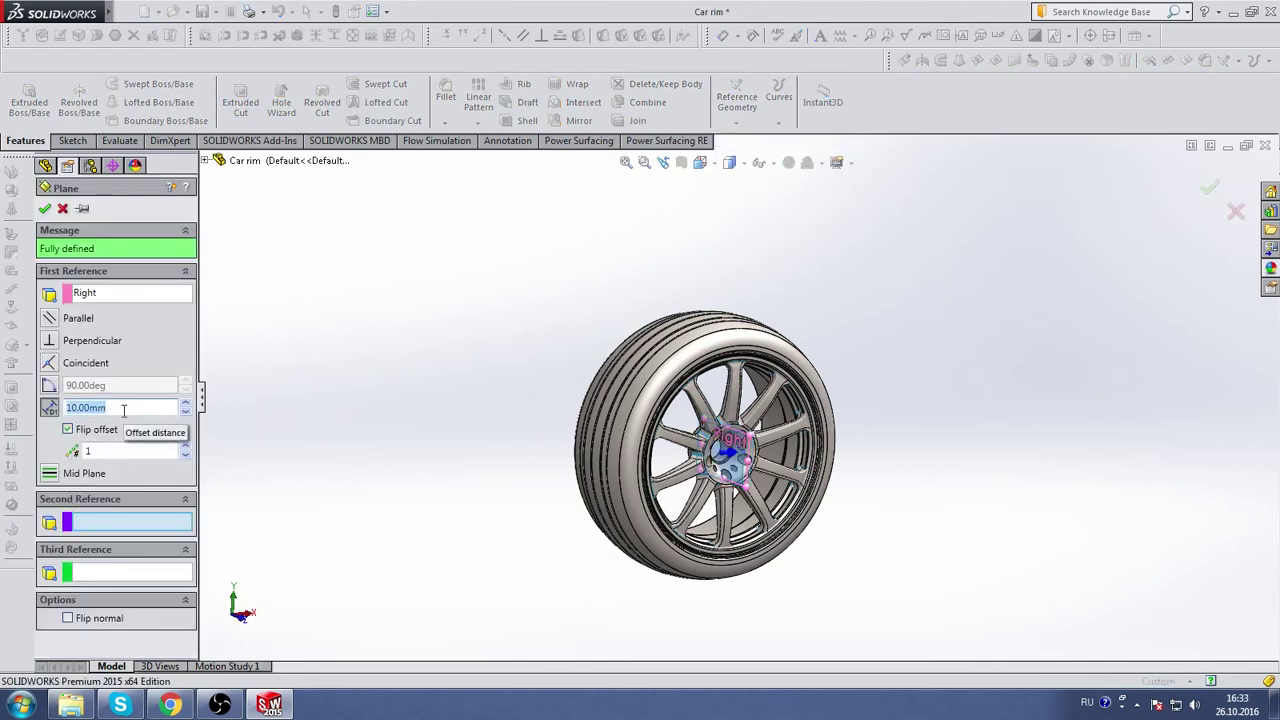
type("250")
key("Return")
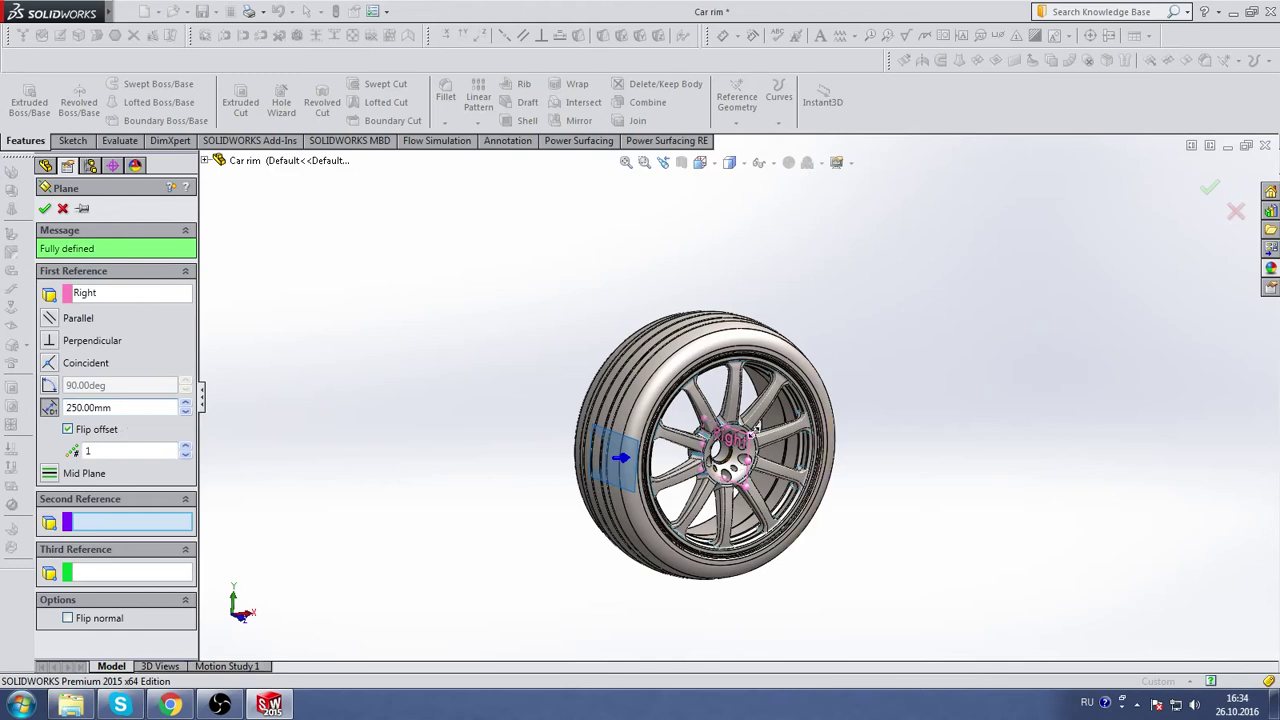
key("ctrl+1")
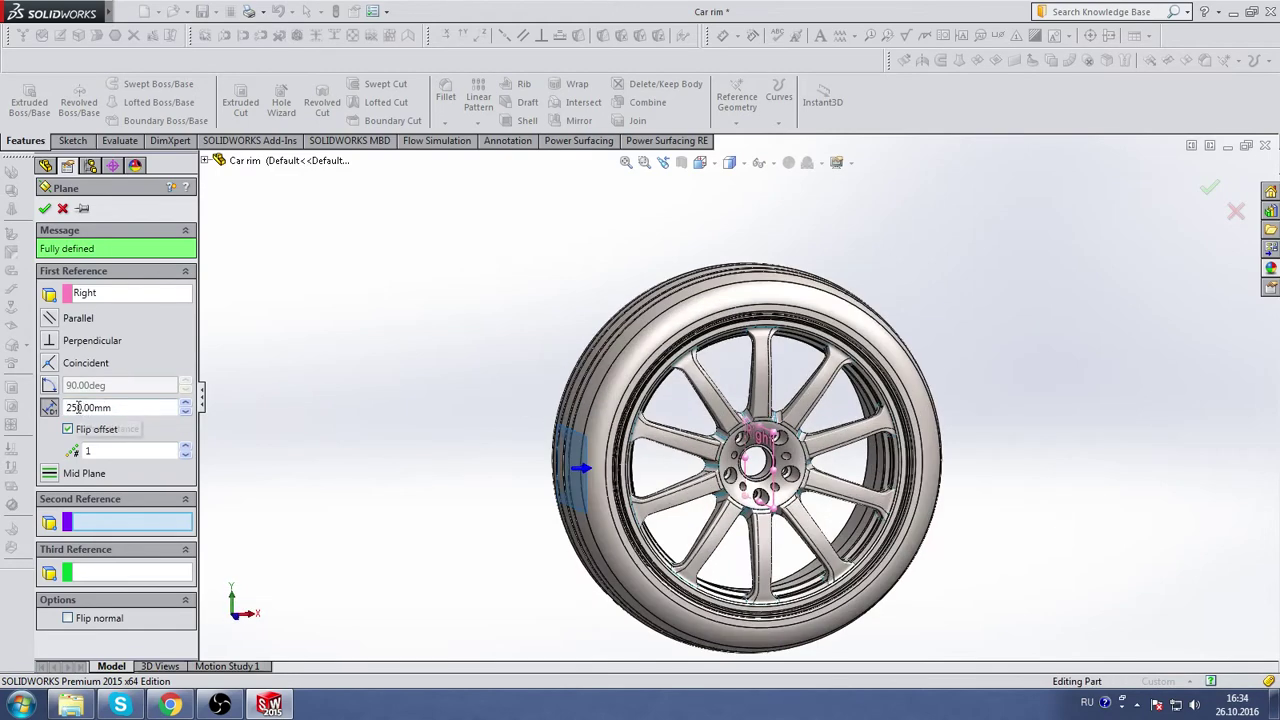
type("8")
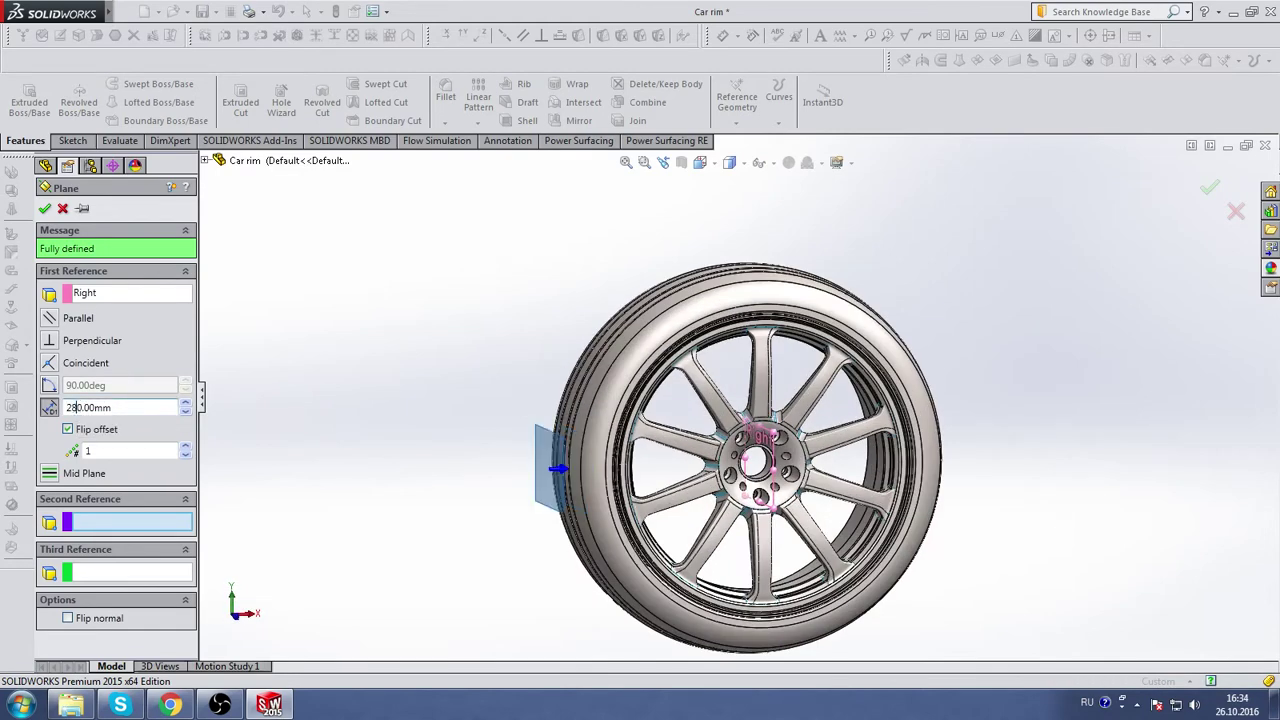
left_click(44, 208)
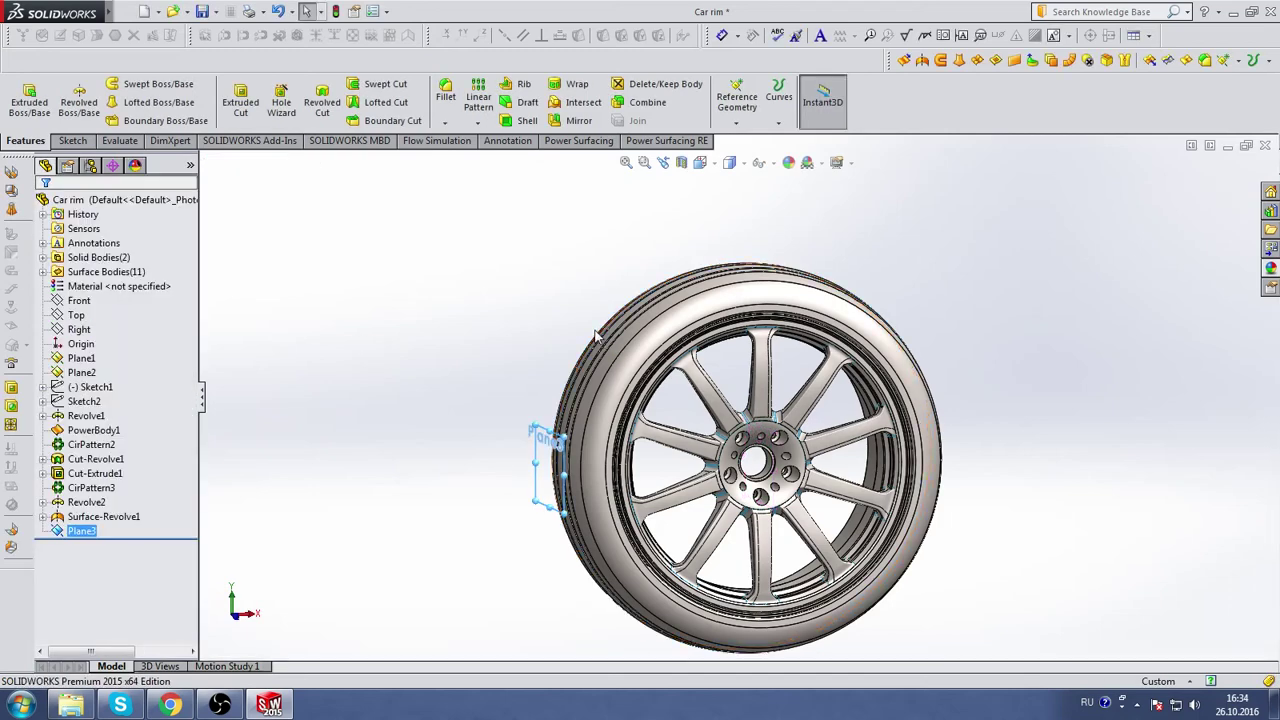
key("ctrl+3")
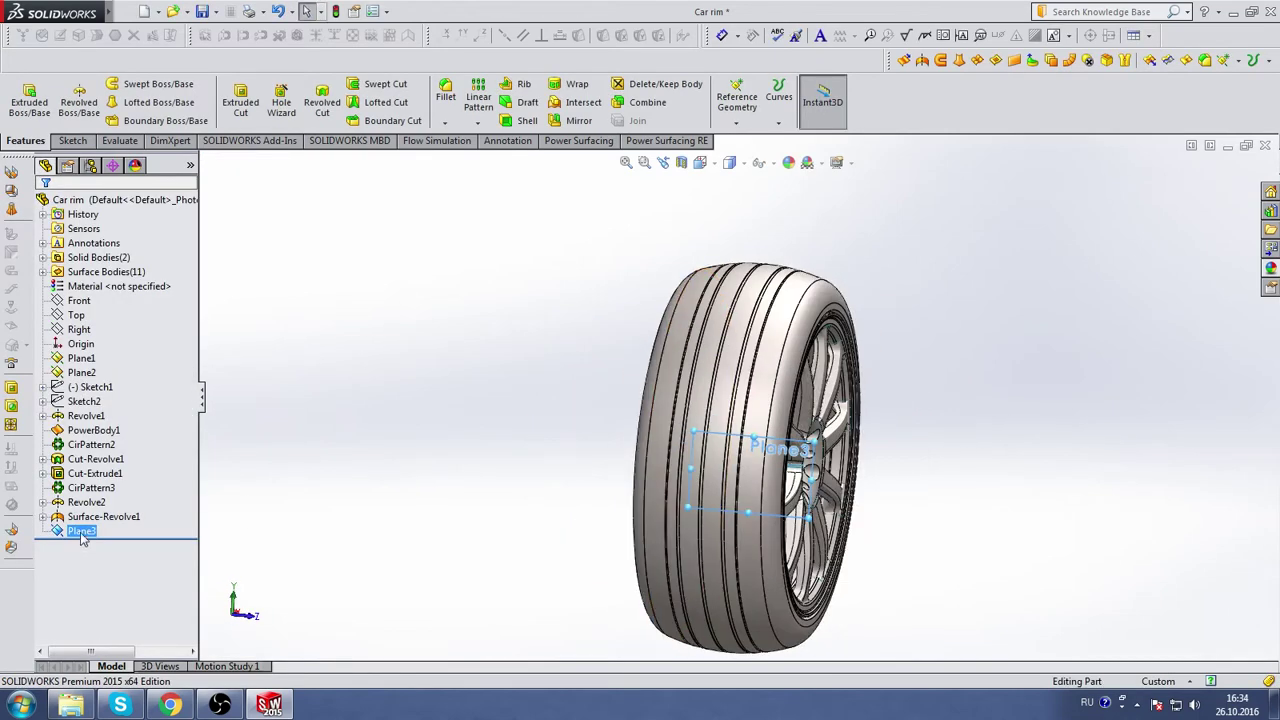
- Start a new sketch on Plane3 and view it Normal To
left_click(72, 141)
left_click(22, 97)
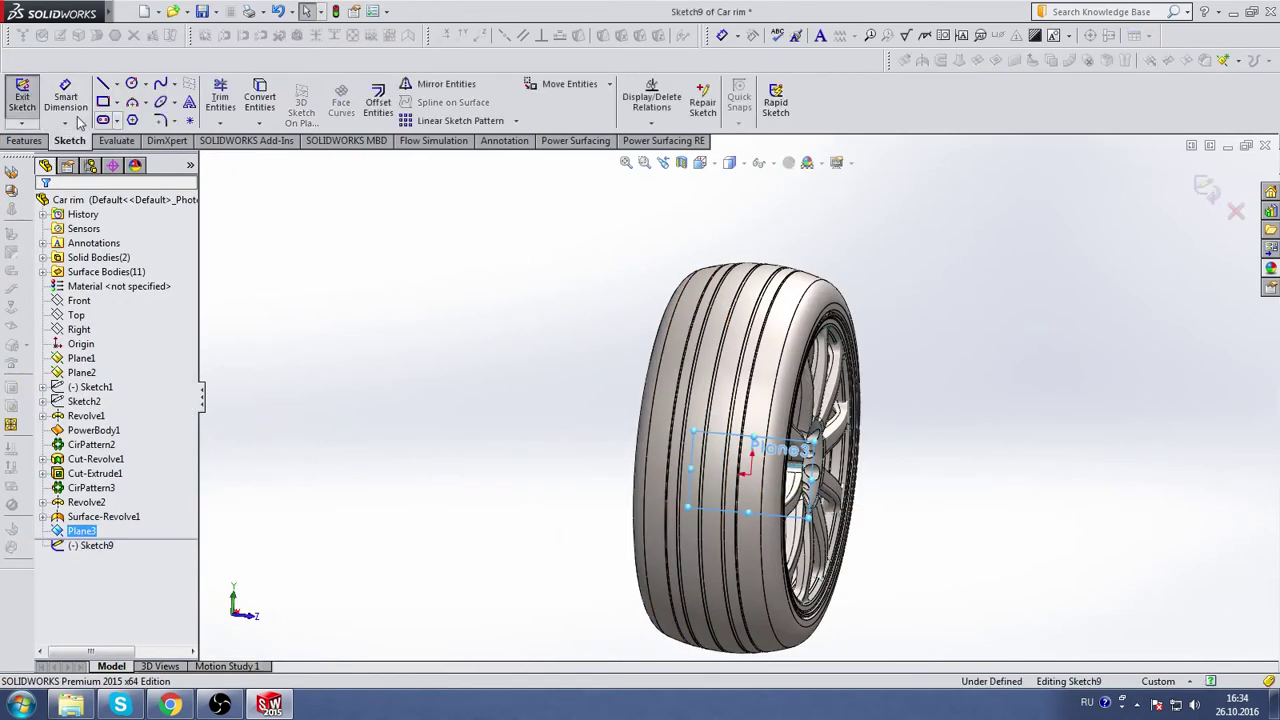
left_click(729, 162)
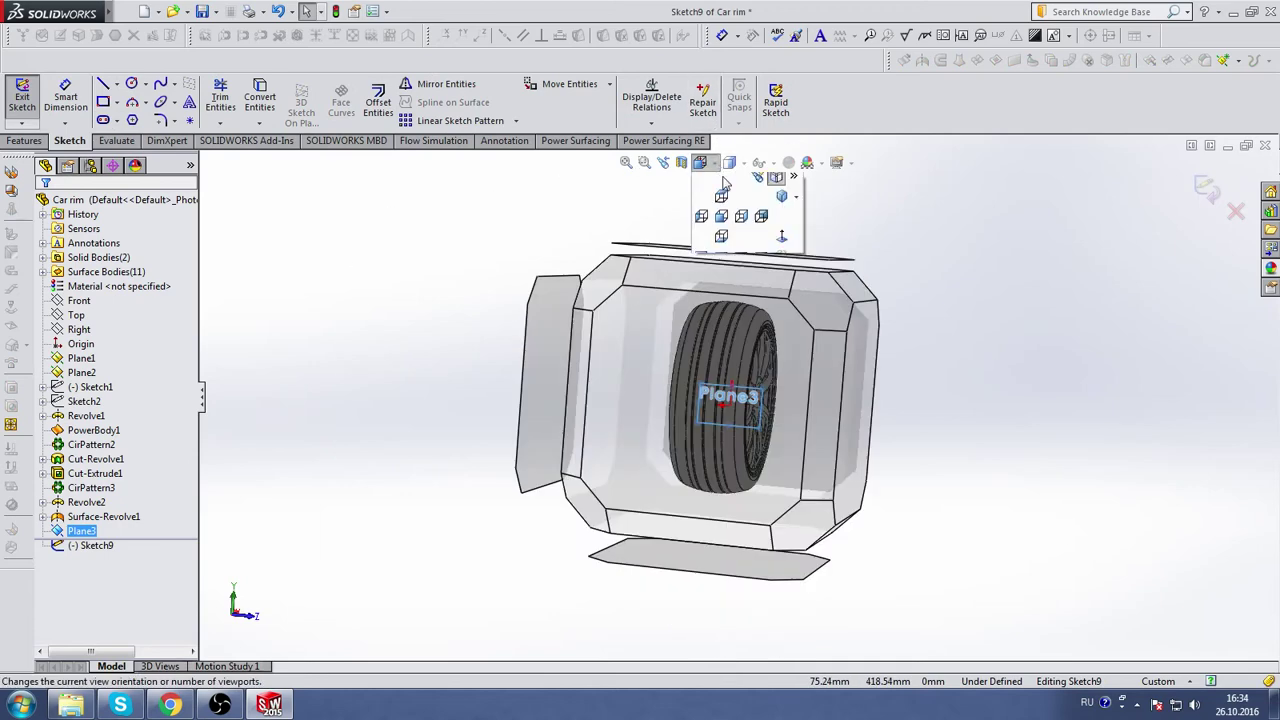
left_click(784, 244)
scroll(817, 405, "down", 3)
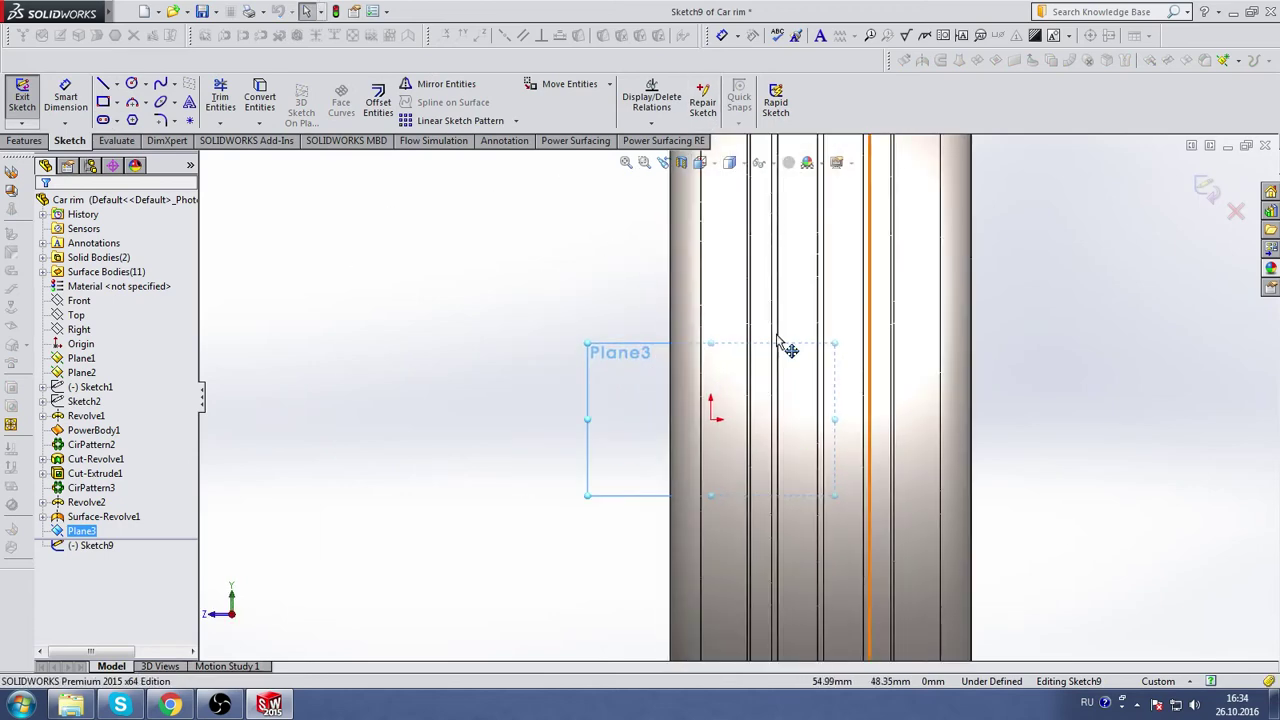
scroll(760, 363, "up", 5)
scroll(851, 374, "down", 3)
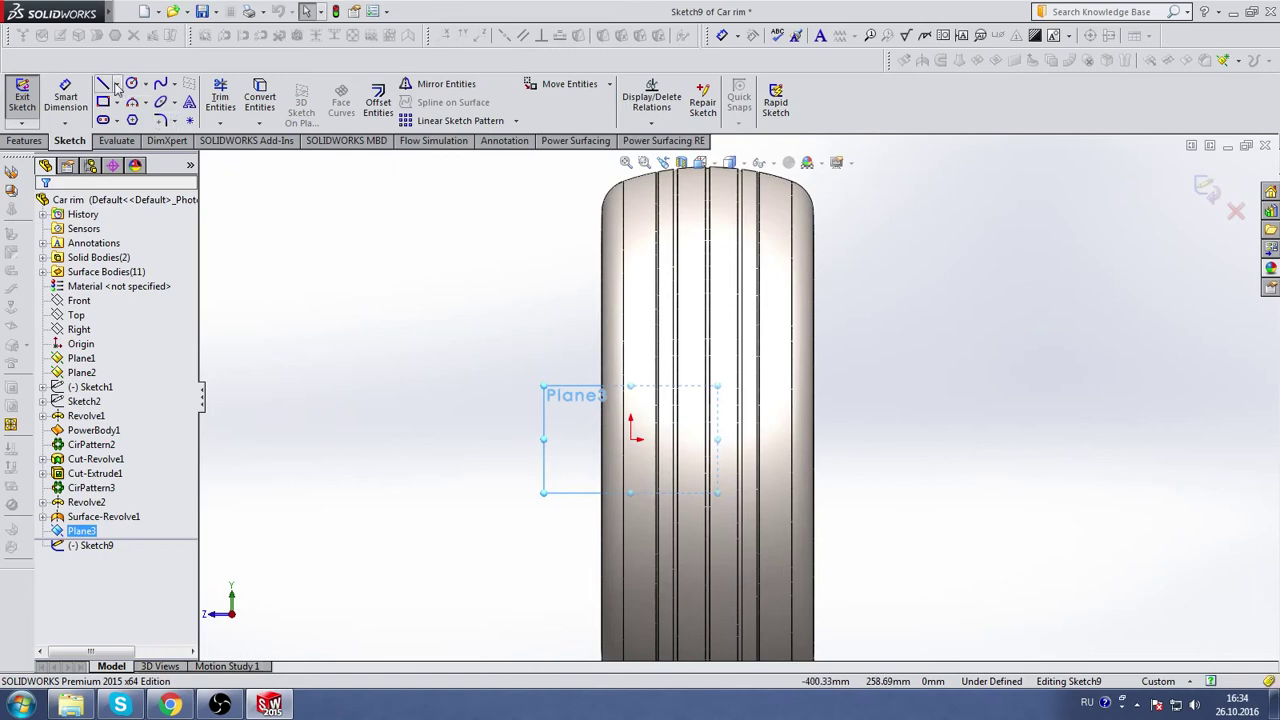
- Draw the outer crescent spline across the tread with three points
left_click(160, 85)
scroll(712, 440, "down", 2)
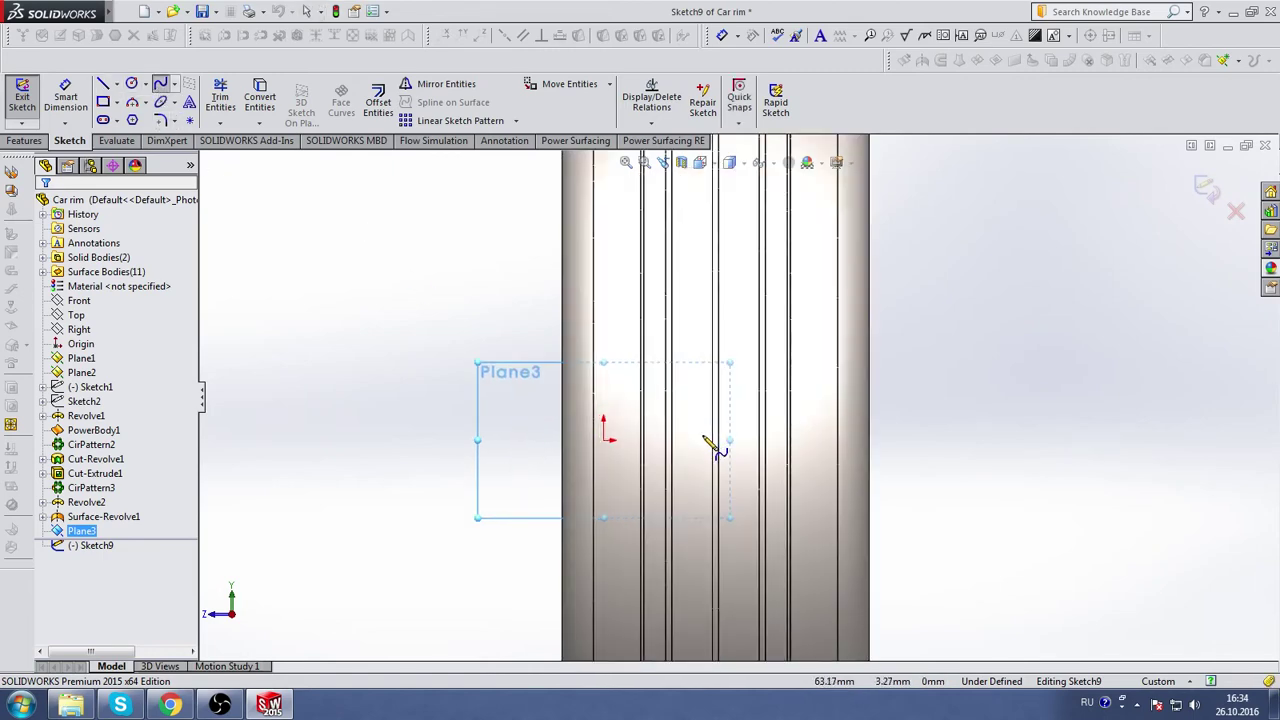
scroll(760, 463, "up", 5)
scroll(808, 414, "down", 2)
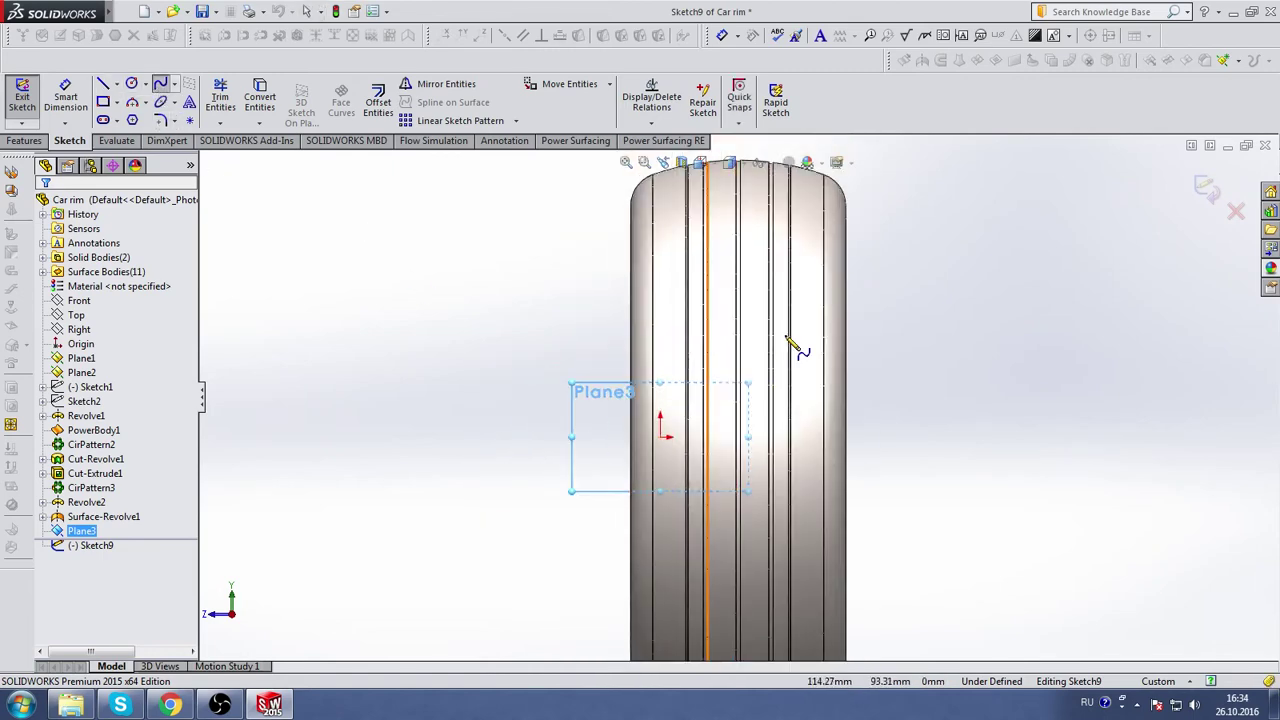
key("ctrl+2")
key("ctrl+8")
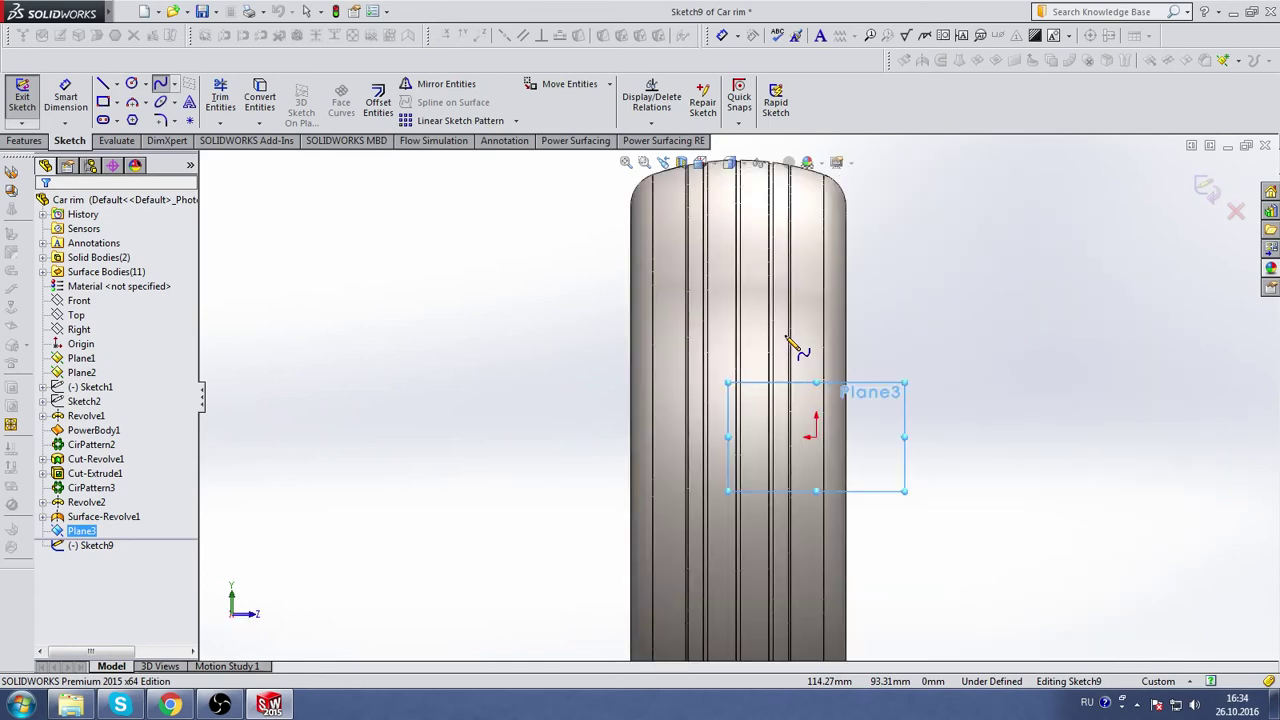
scroll(865, 405, "down", 3)
scroll(860, 412, "up", 2)
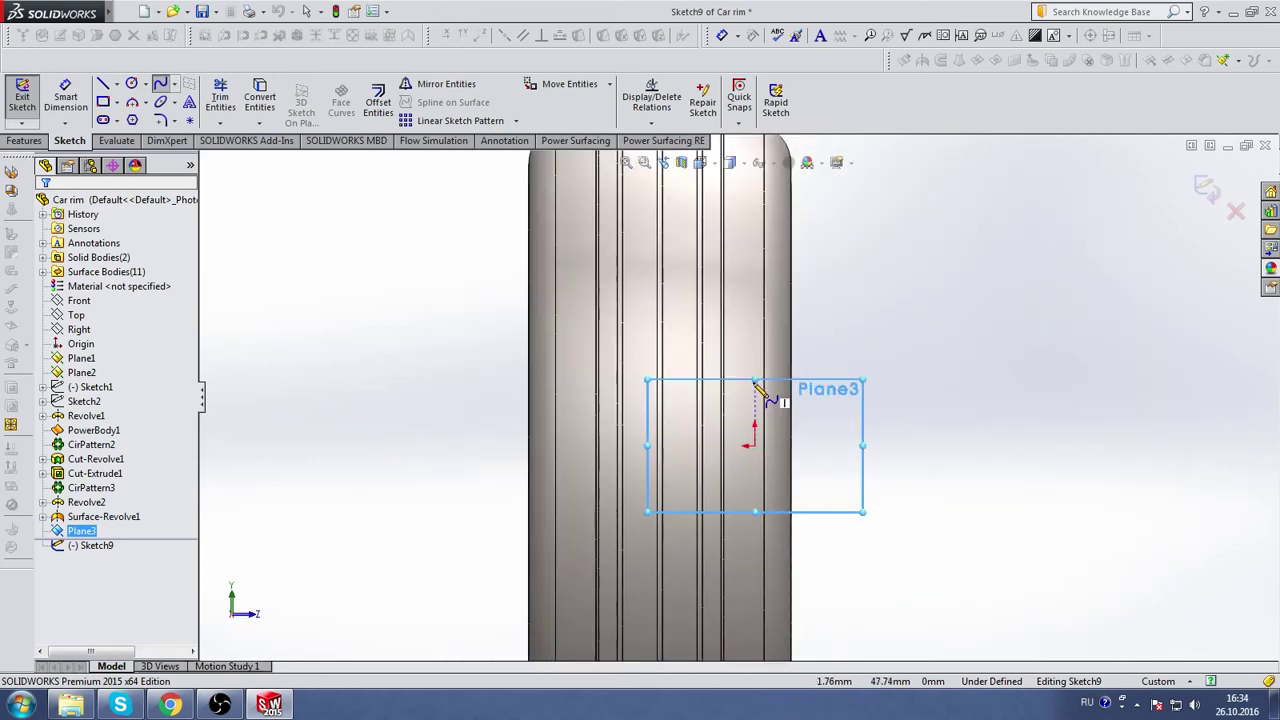
scroll(722, 386, "down", 1)
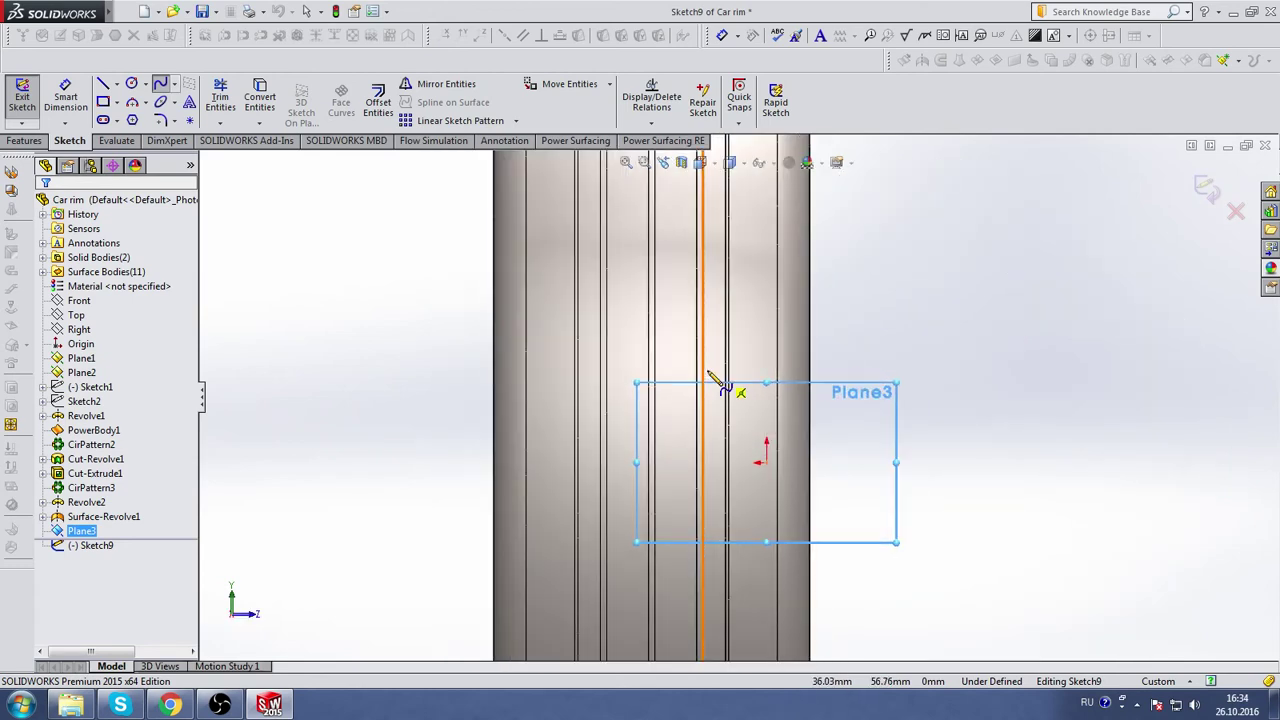
scroll(687, 462, "down", 1)
left_click(675, 461)
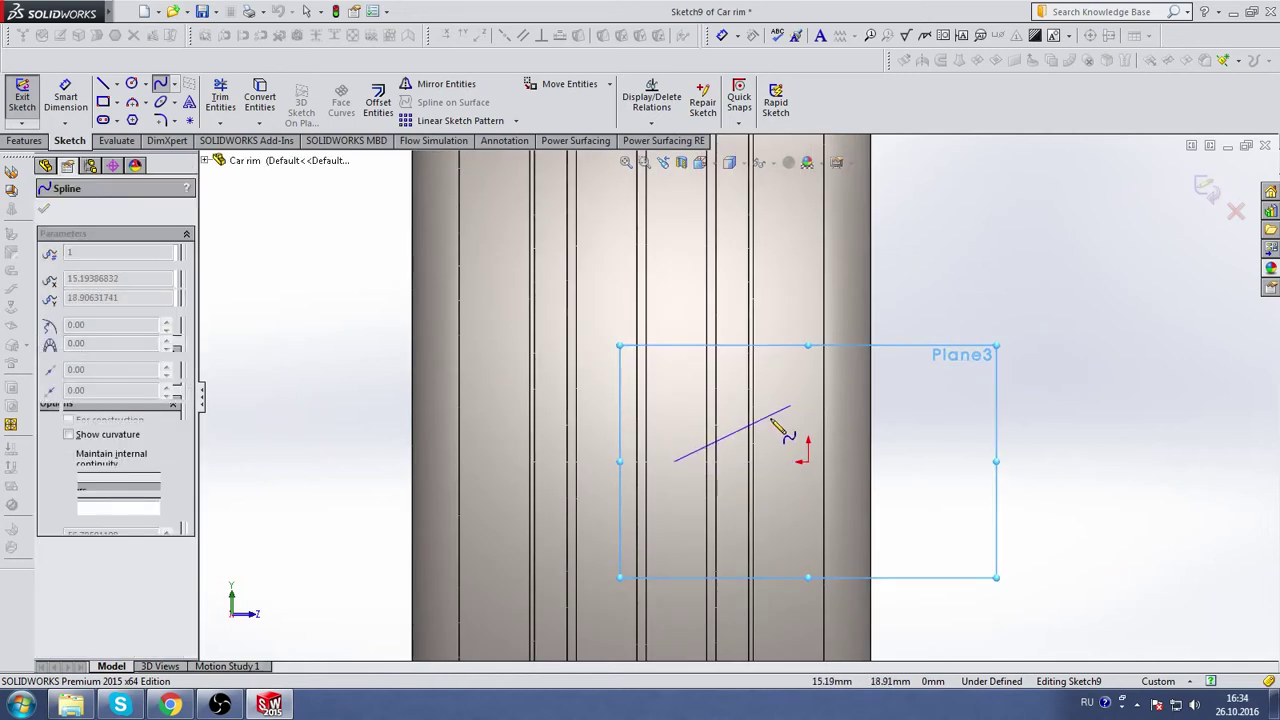
left_click(763, 410)
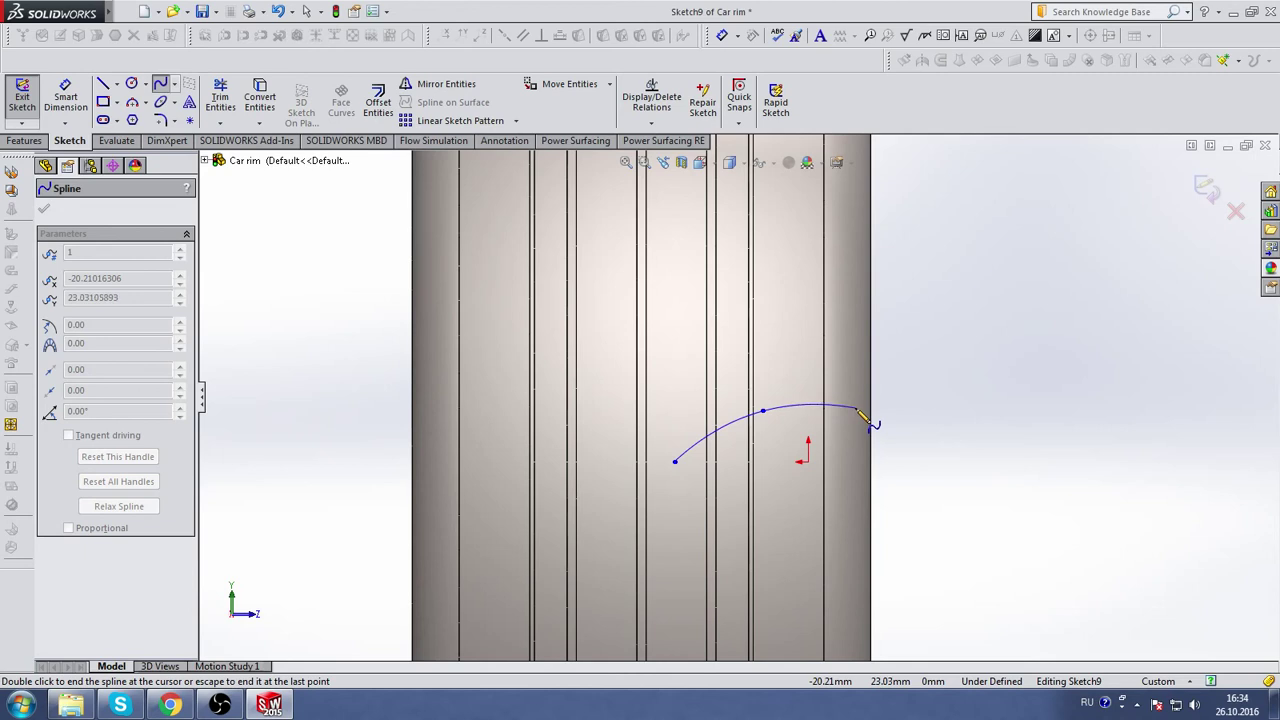
double_click(858, 409)
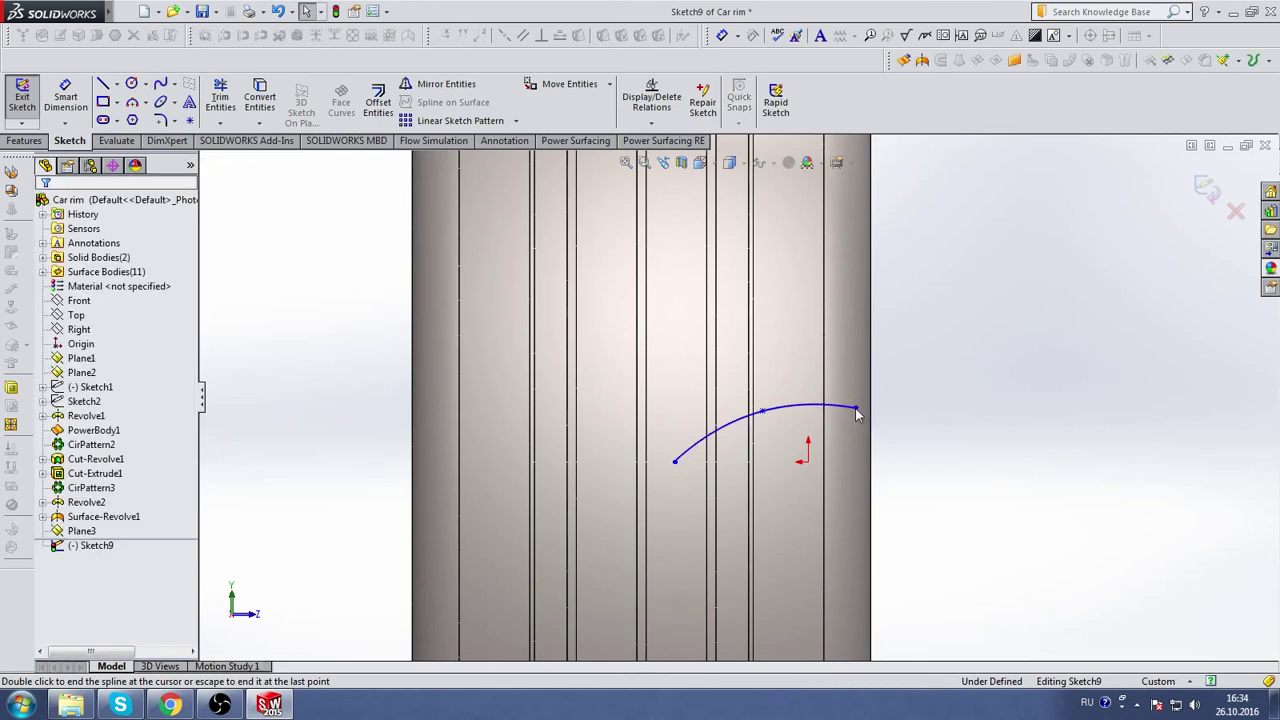
- Draw a second spline sharing both endpoints to close the thin crescent
left_click(160, 84)
scroll(845, 440, "down", 2)
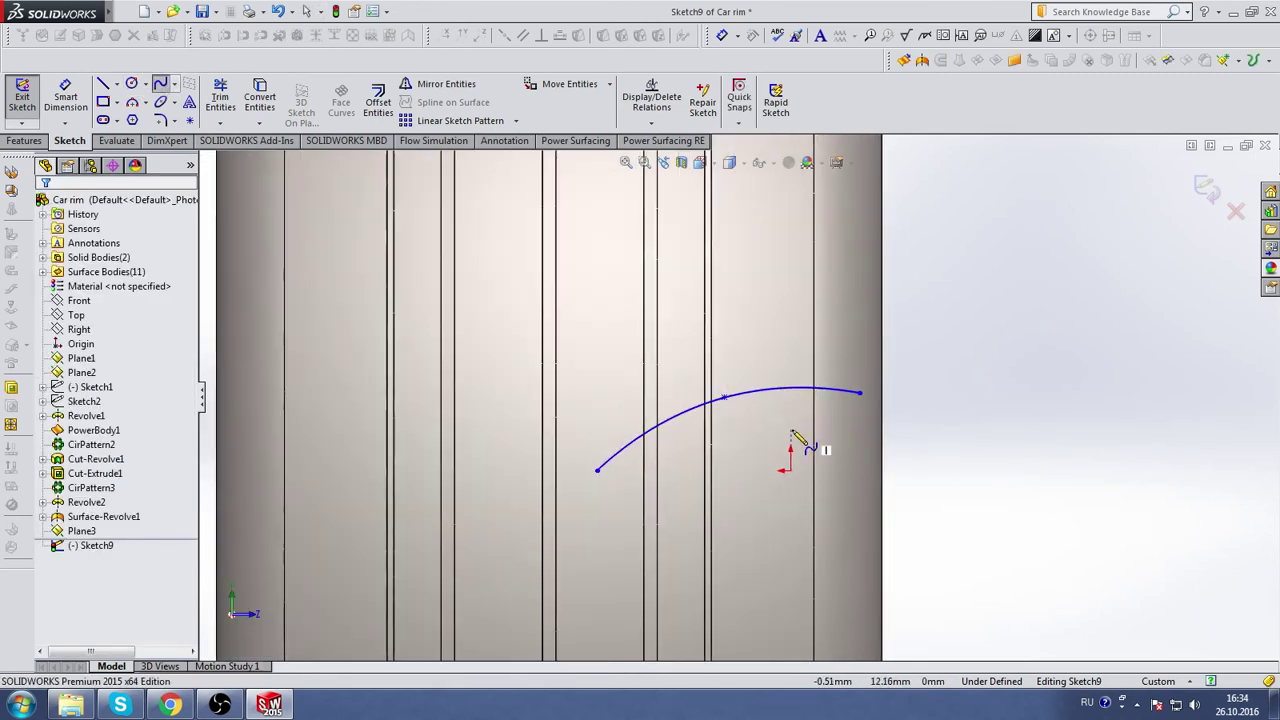
left_click(597, 471)
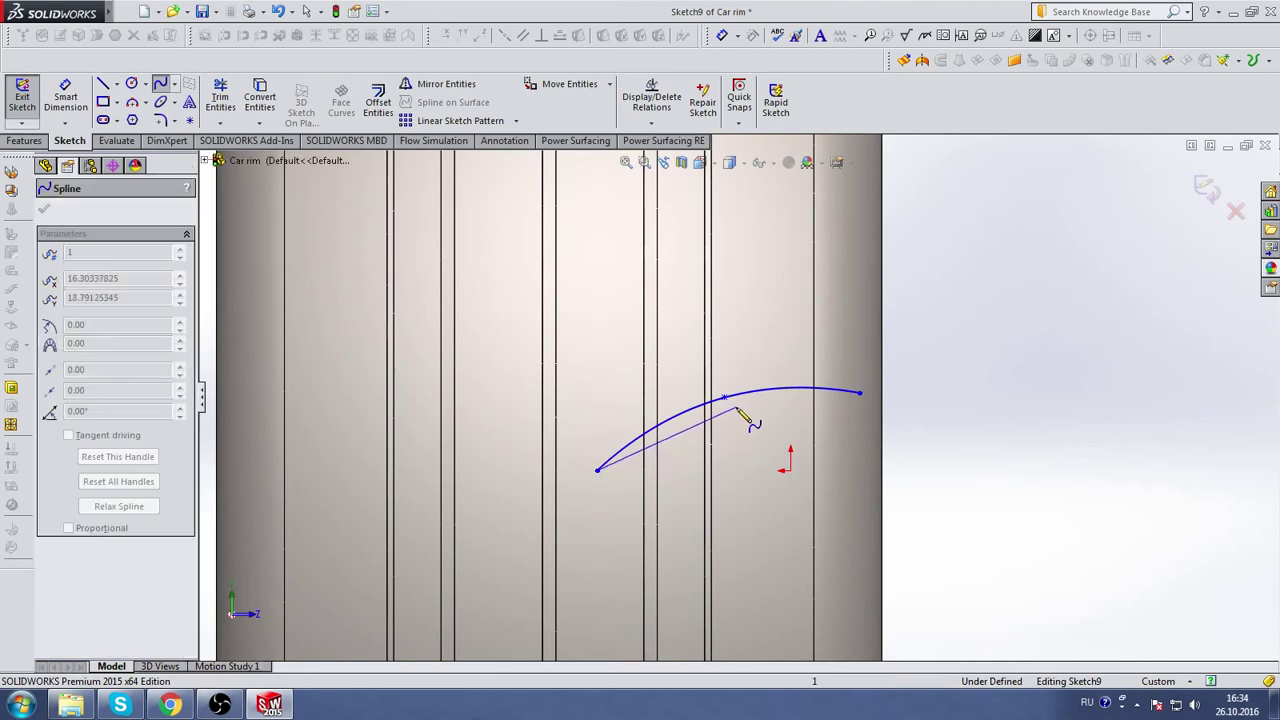
left_click(723, 414)
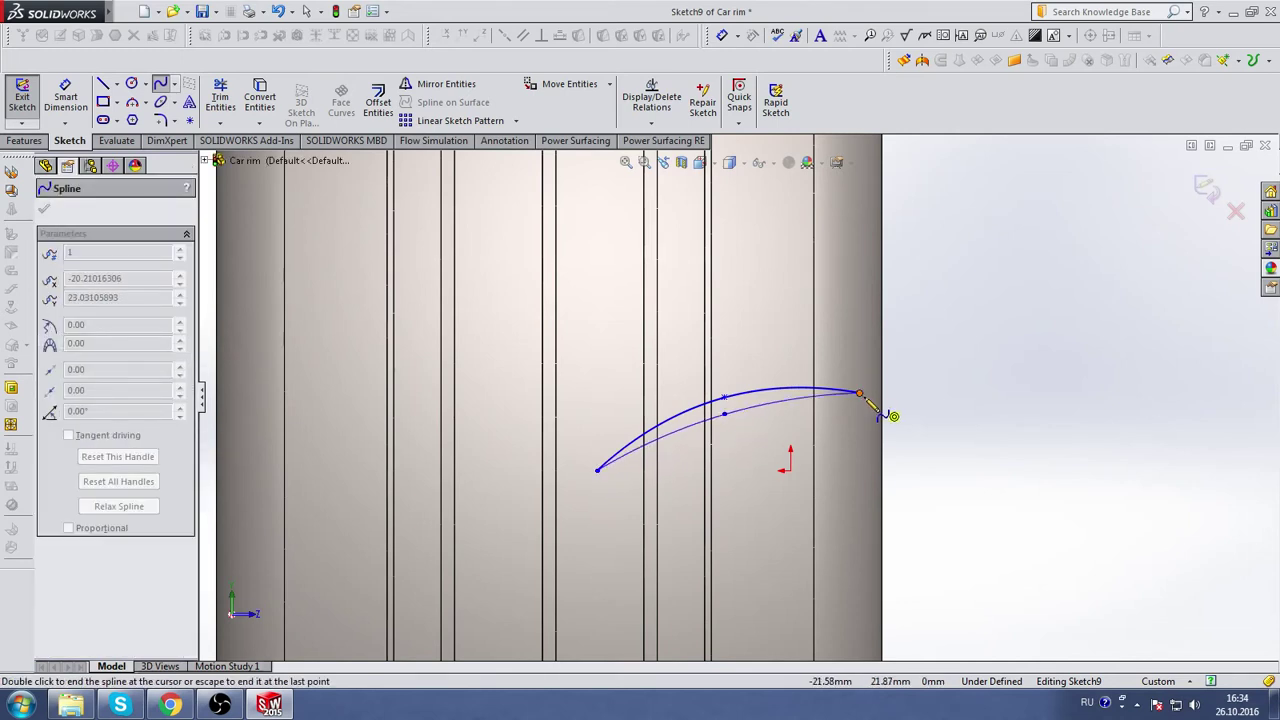
double_click(862, 398)
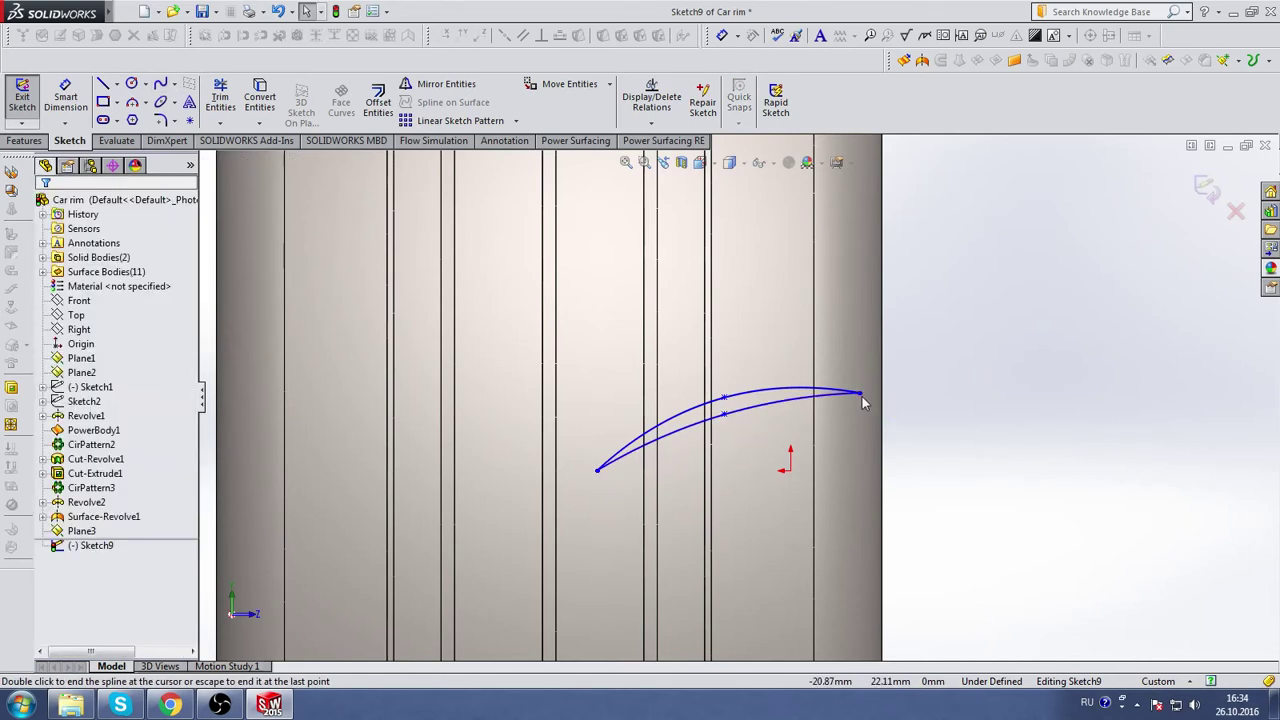
scroll(775, 415, "up", 1)
scroll(770, 410, "up", 4)
middle_click_drag(812, 441, 748, 313, "ctrl")
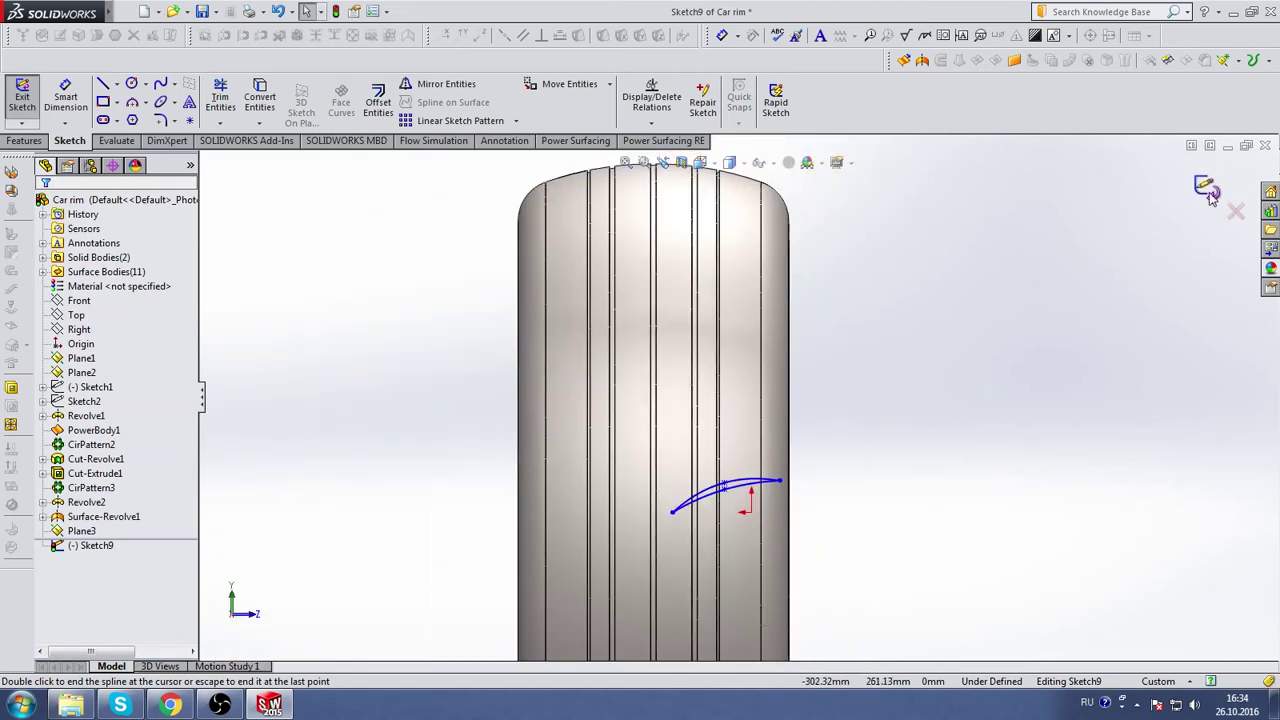
left_click(47, 140)
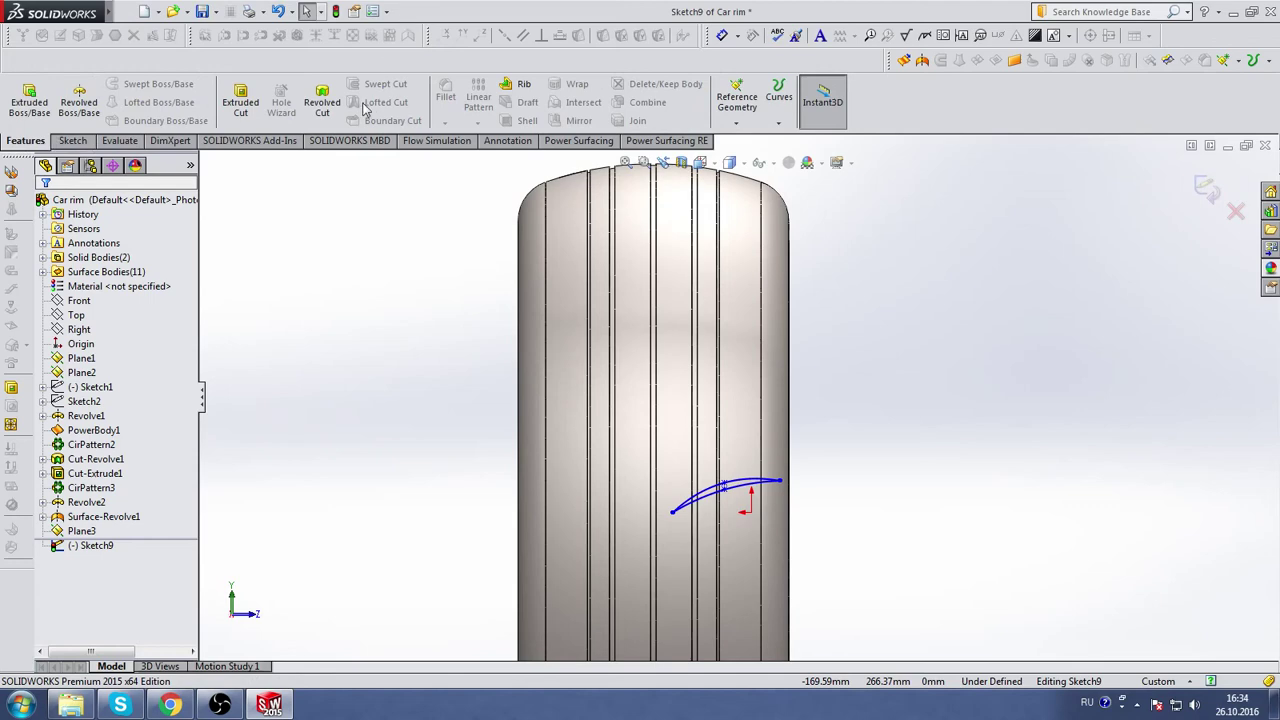
- Extrude-cut the crescent Up To Surface, limited by Surface-Revolve1, creating Cut-Extrude2
left_click(249, 101)
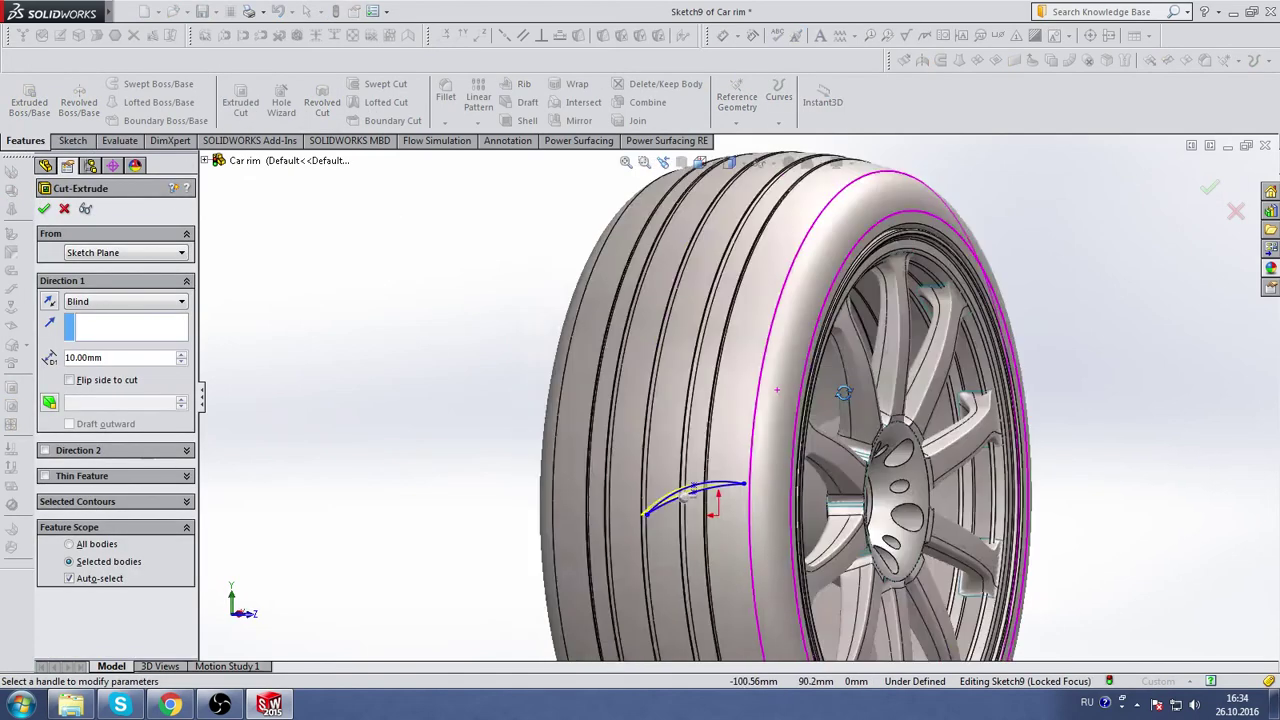
scroll(813, 505, "up", 2)
scroll(600, 392, "down", 3)
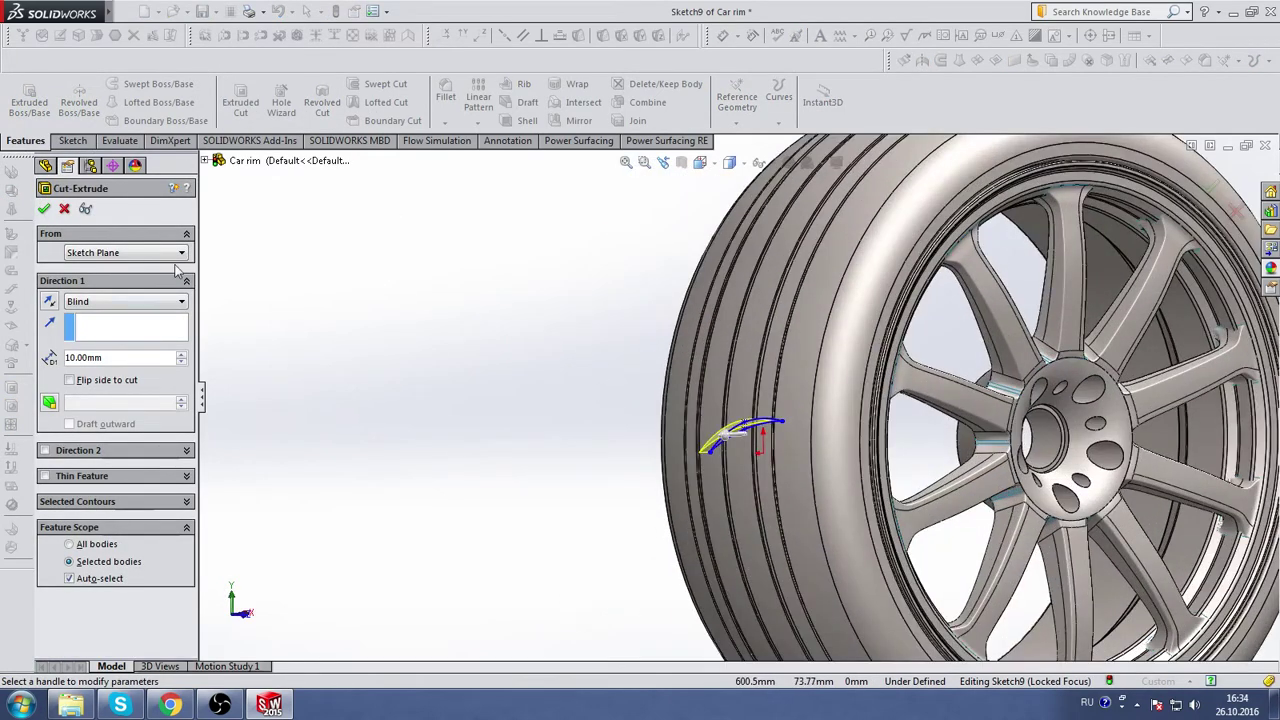
left_click(181, 302)
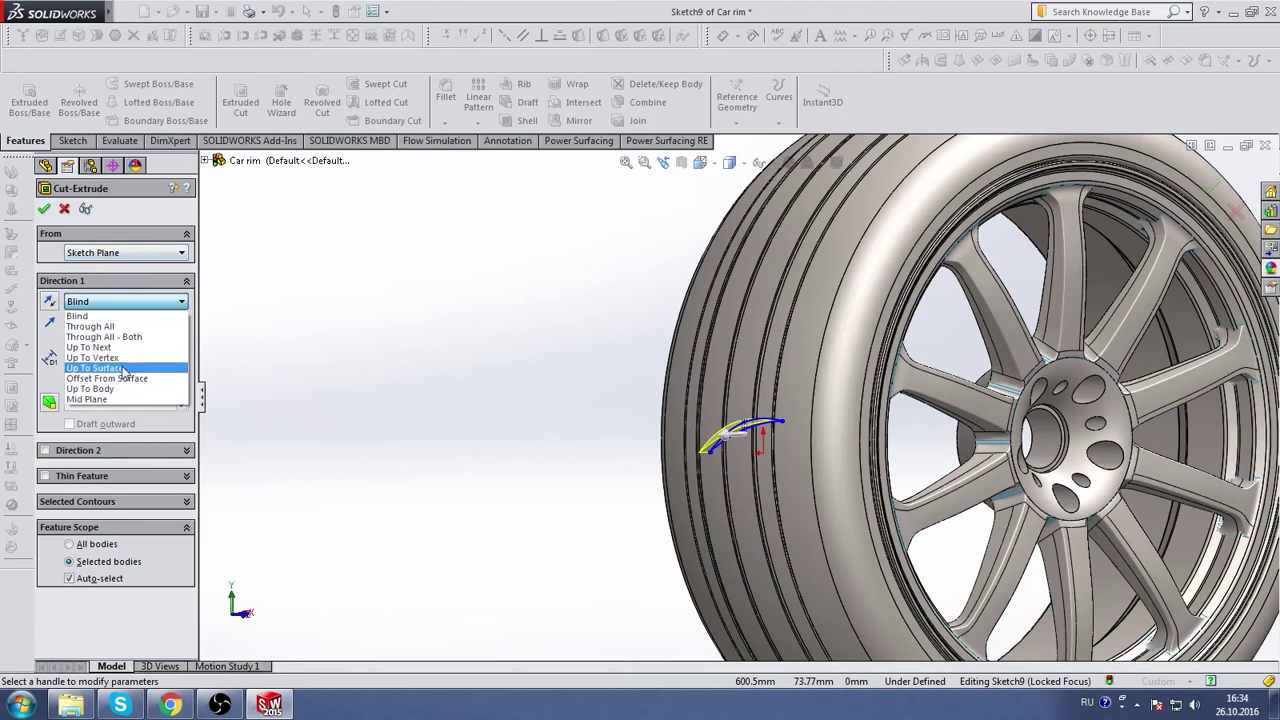
left_click(95, 368)
scroll(597, 366, "up", 3)
scroll(676, 366, "down", 2)
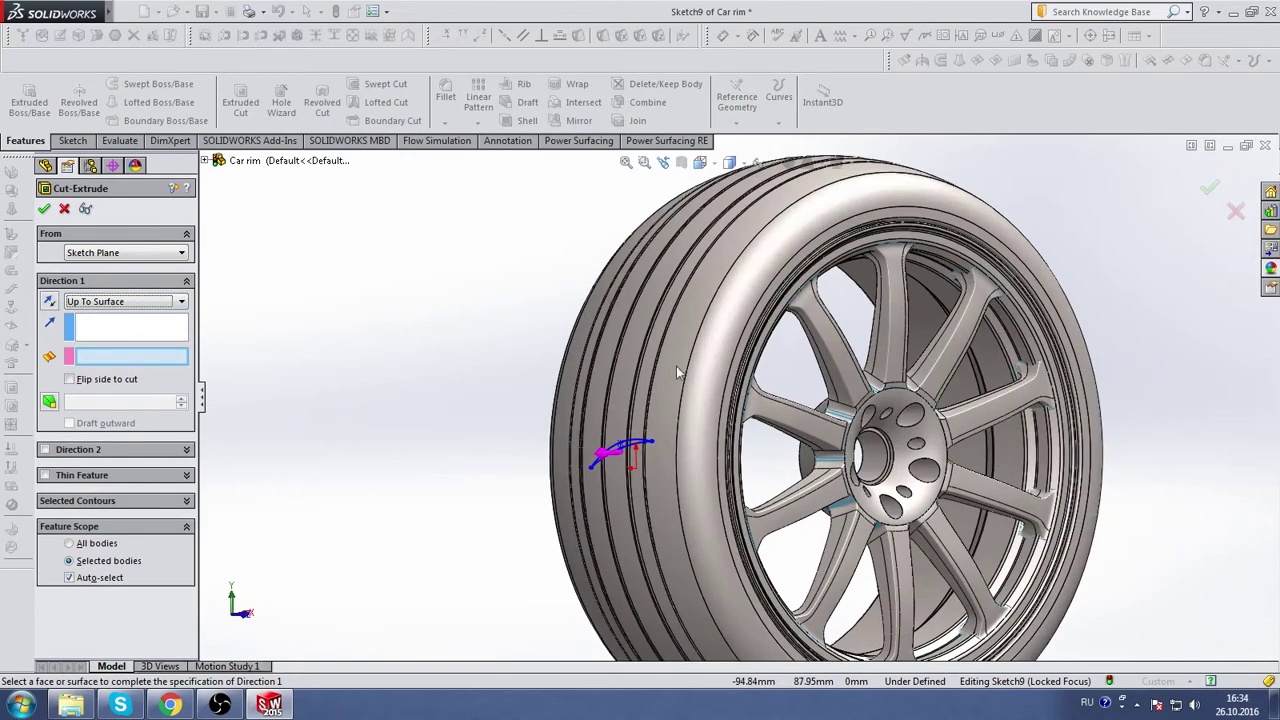
left_click(205, 161)
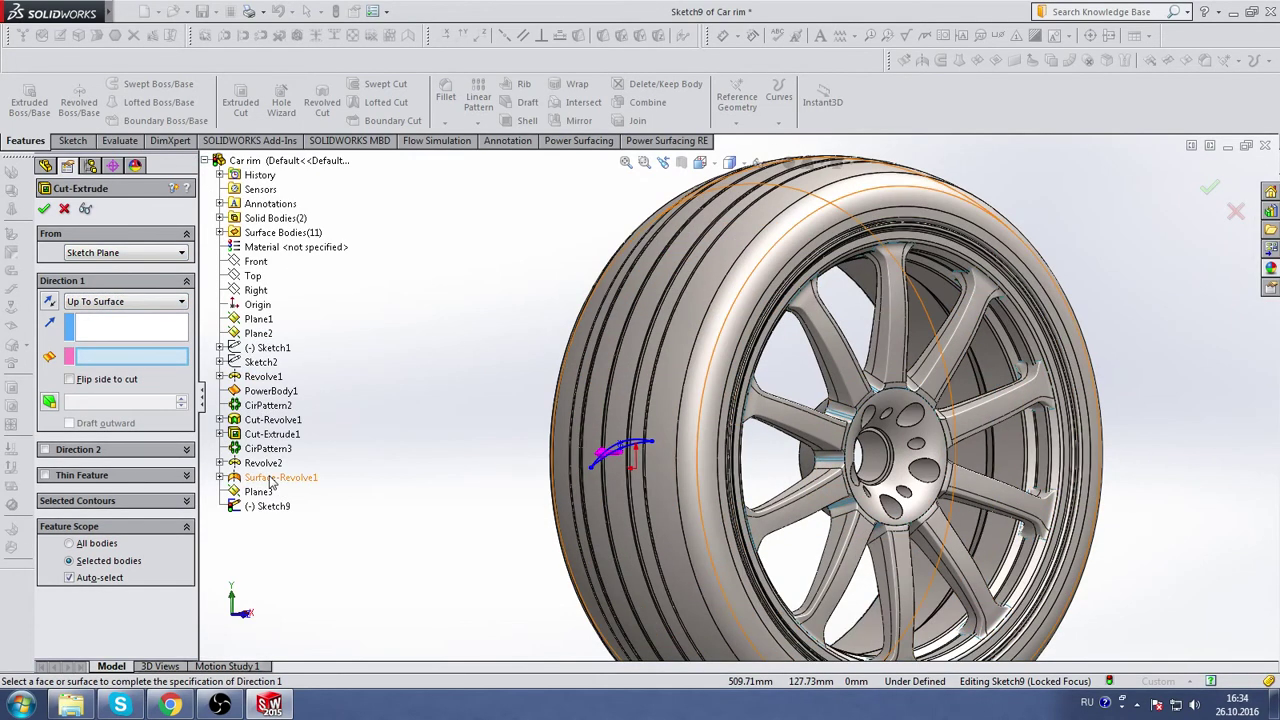
left_click(270, 478)
mouse_move(720, 378)
middle_mouse_down()
mouse_move(704, 235)
mouse_move(671, 249)
middle_mouse_up()
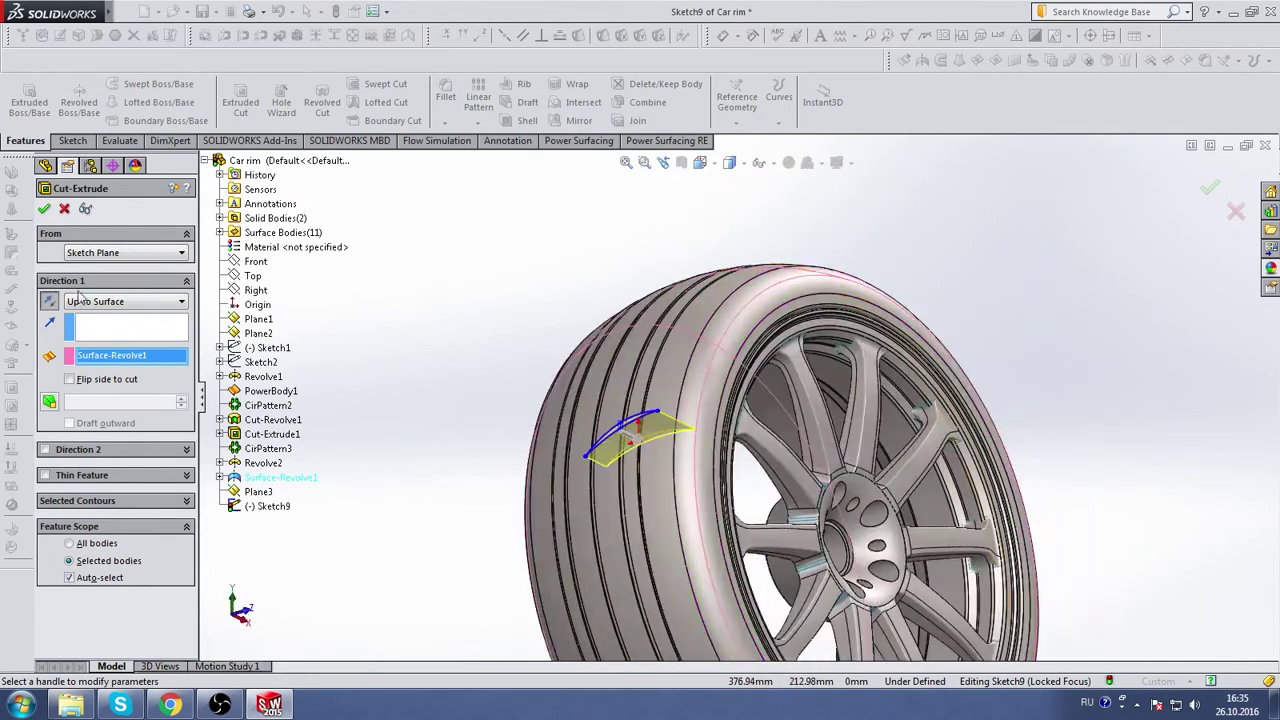
left_click(44, 209)
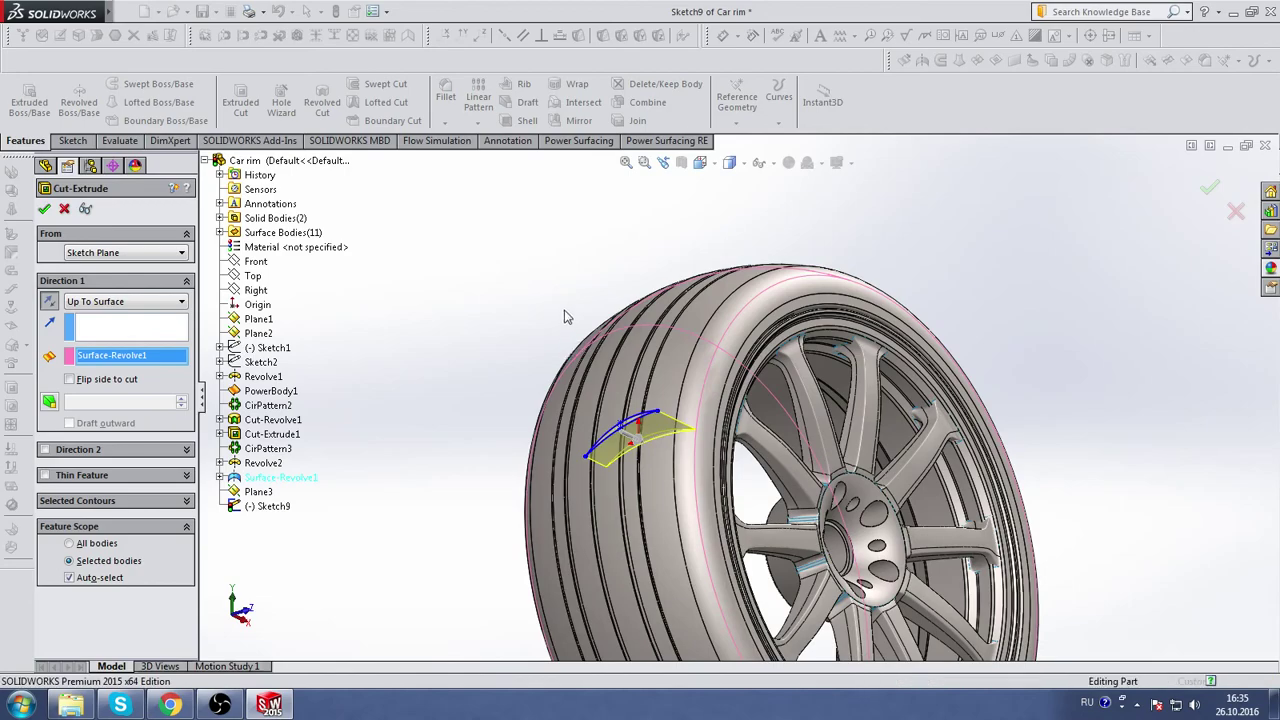
mouse_move(538, 299)
middle_mouse_down()
mouse_move(628, 360)
mouse_move(634, 337)
mouse_move(677, 331)
mouse_move(683, 289)
mouse_move(651, 334)
middle_mouse_up()
scroll(650, 410, "down", 5)
scroll(660, 425, "up", 5)
- Open Sketch8 under Surface-Revolve1 for editing, viewed from the Right side
scroll(651, 334, "up", 3)
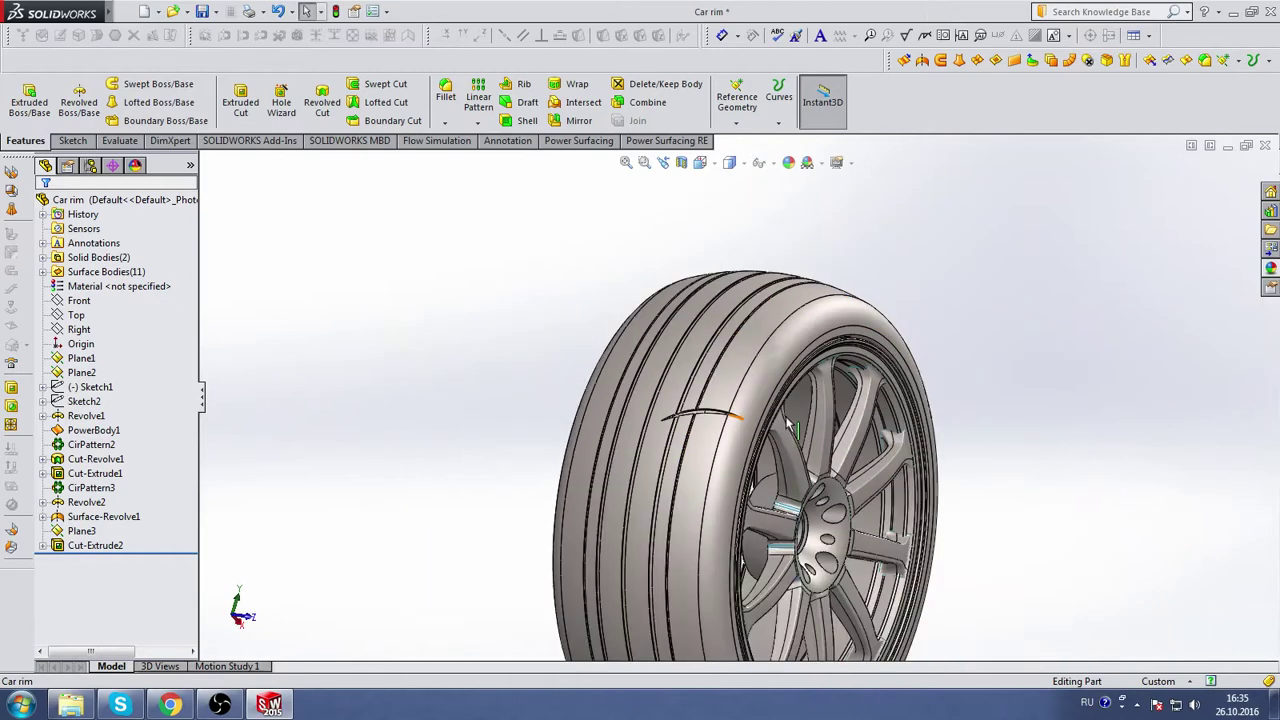
left_click(85, 517)
key("Escape")
left_click(43, 517)
right_click(88, 531)
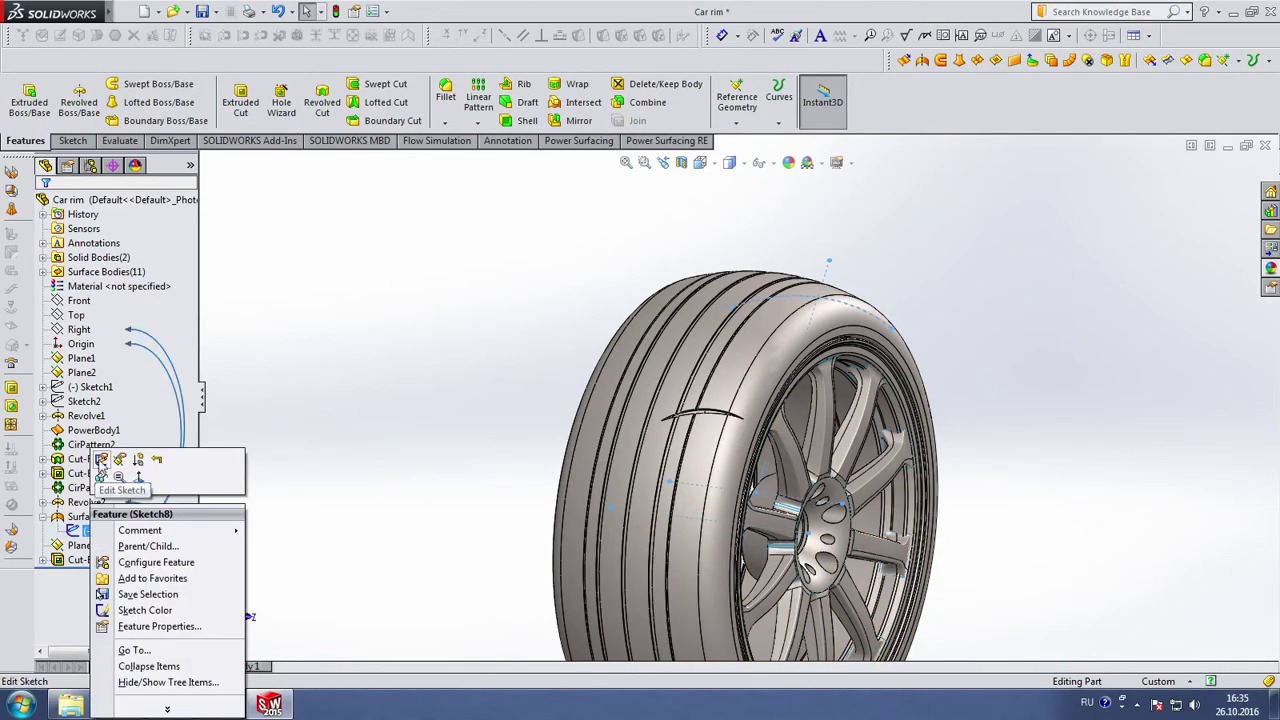
left_click(101, 461)
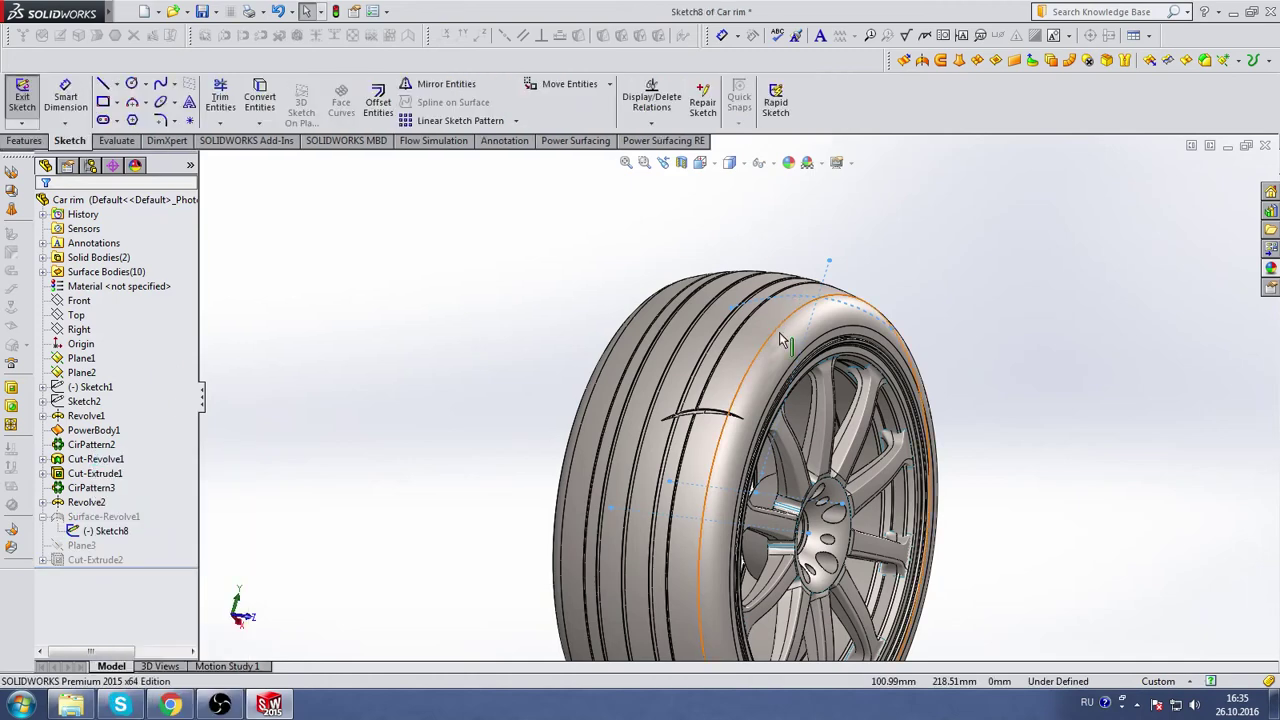
left_click(701, 162)
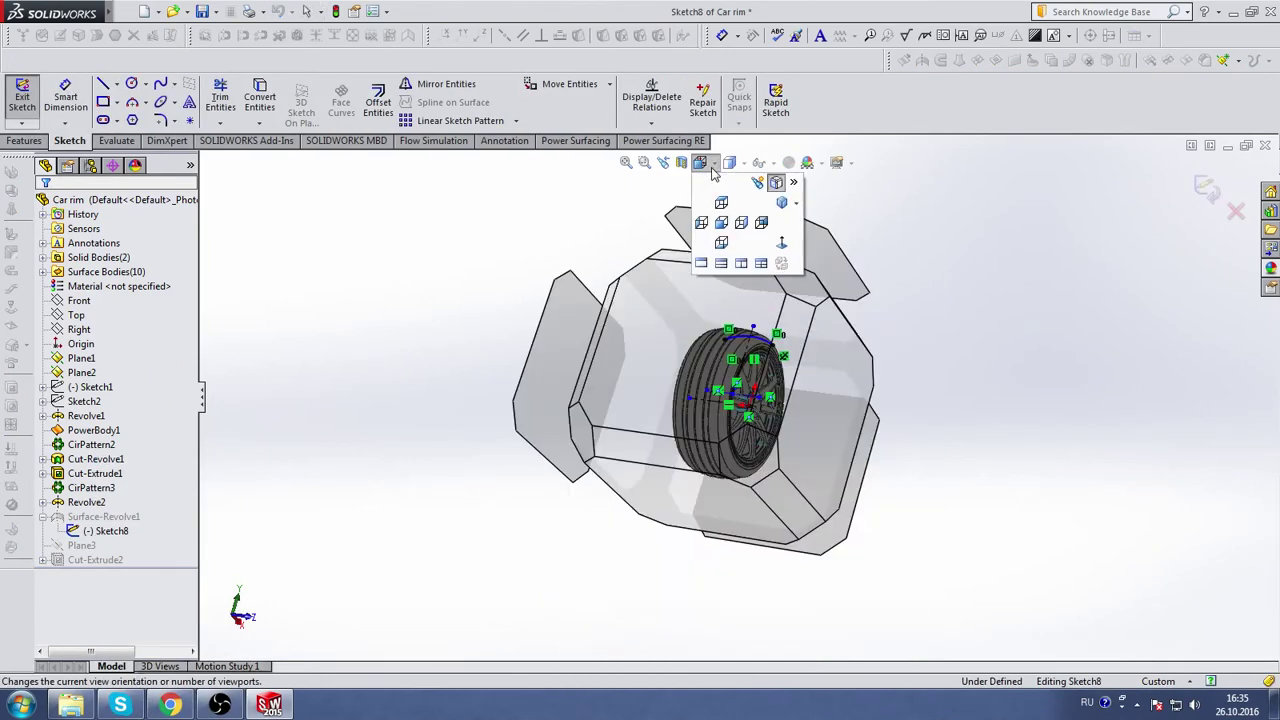
left_click(783, 243)
- Reshape the crown arc across the tire tread to adjust its curvature
scroll(780, 280, "down", 3)
scroll(760, 230, "down", 3)
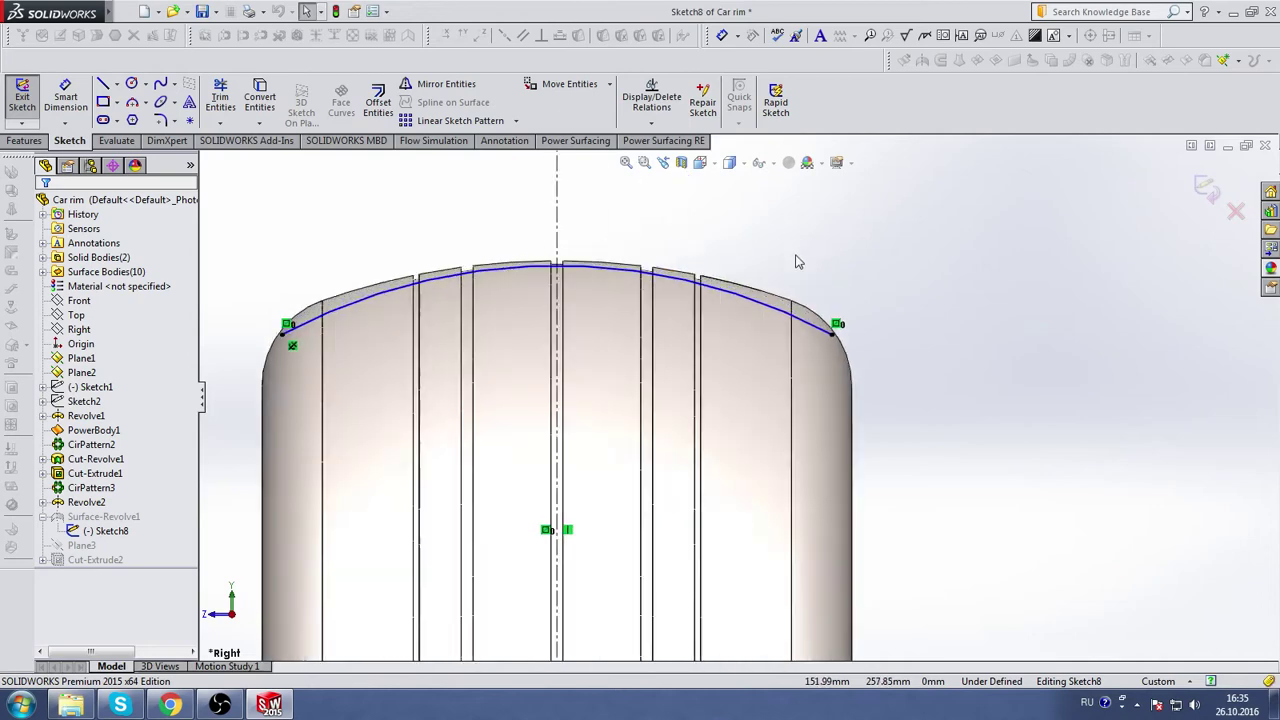
scroll(790, 290, "down", 3)
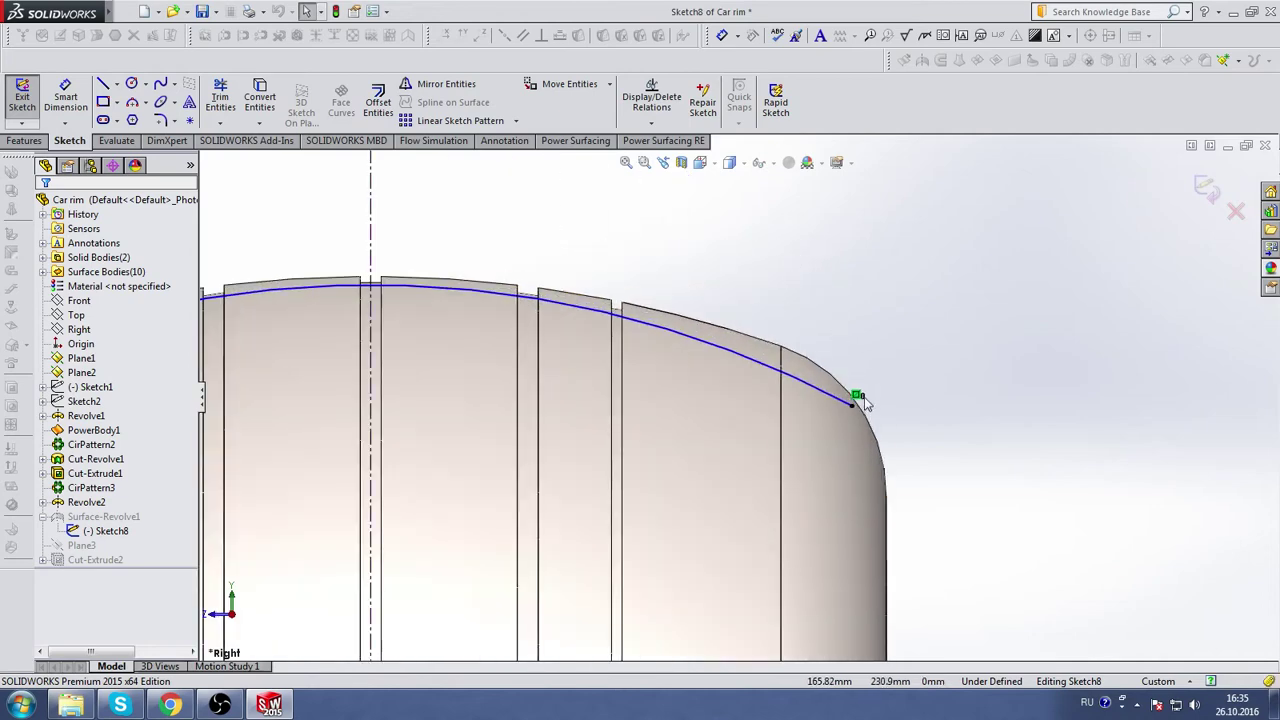
scroll(800, 390, "up", 3)
scroll(310, 382, "down", 3)
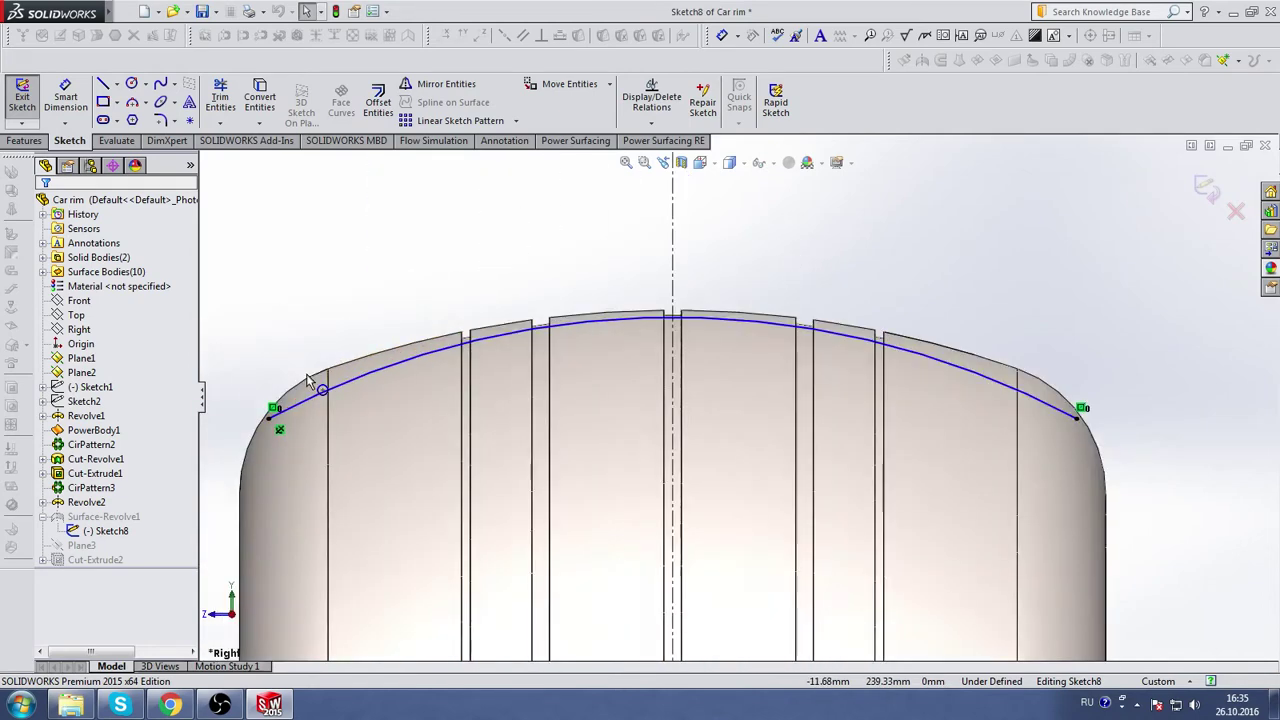
scroll(310, 382, "down", 1)
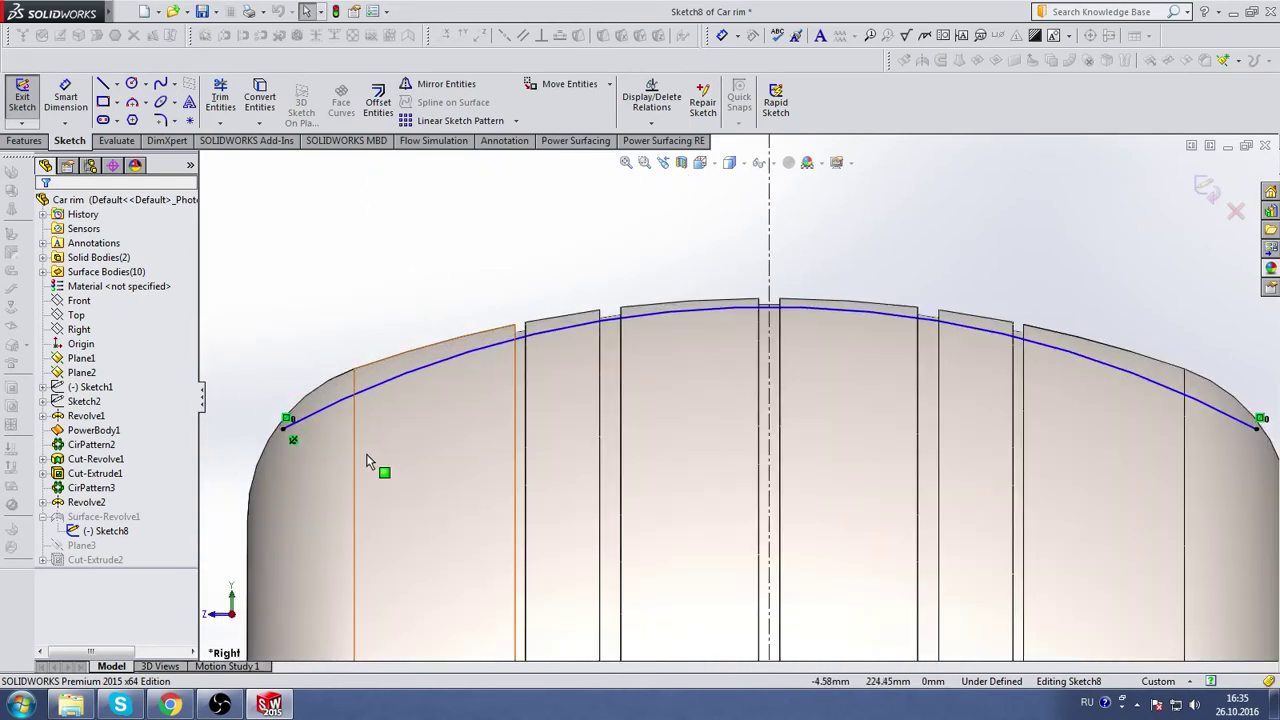
left_click(659, 321)
left_click_drag(659, 320, 661, 320)
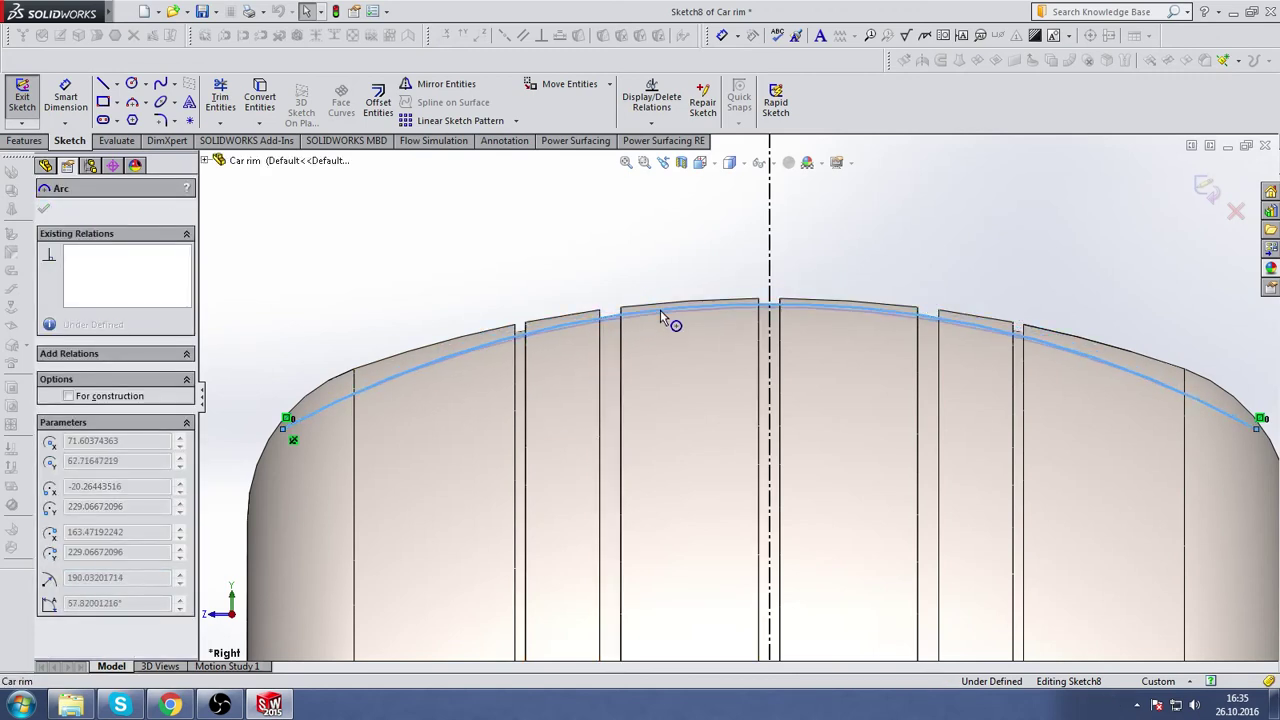
left_click_drag(660, 318, 660, 318)
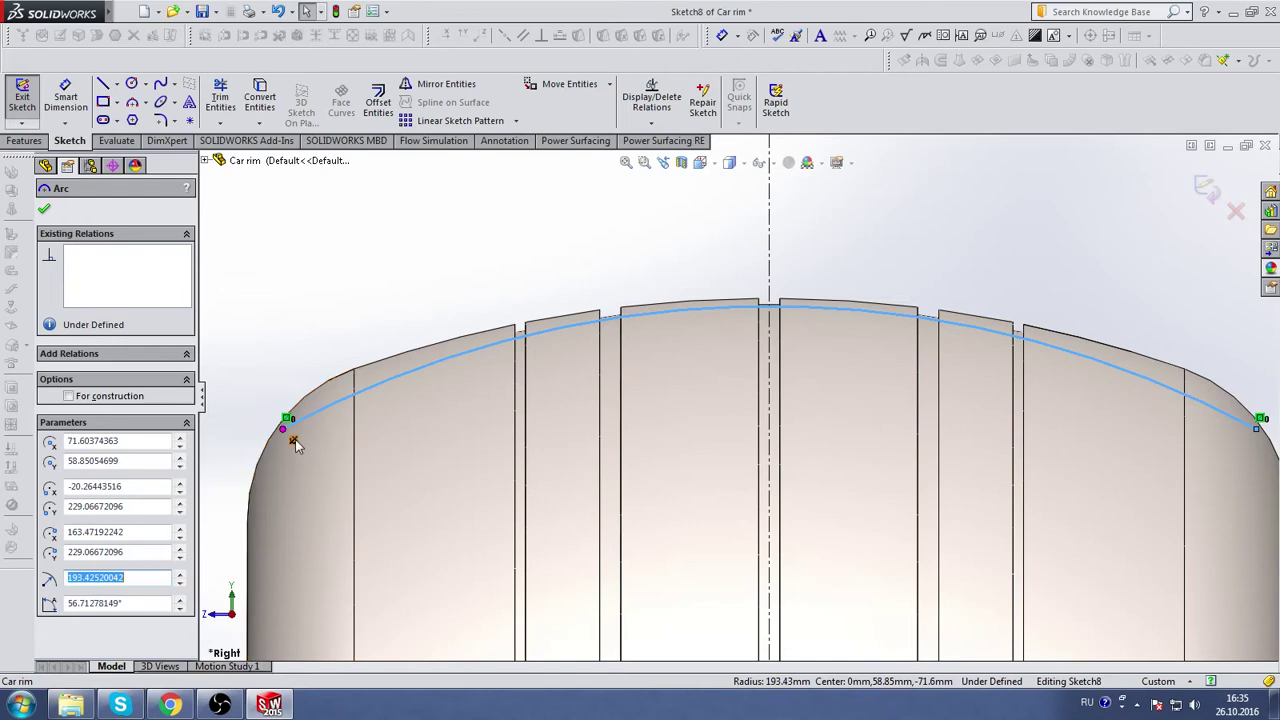
key("Escape")
- Fix the arc's left end on the shoulder, lower the arc onto the tread, then rebuild
scroll(293, 414, "down", 3)
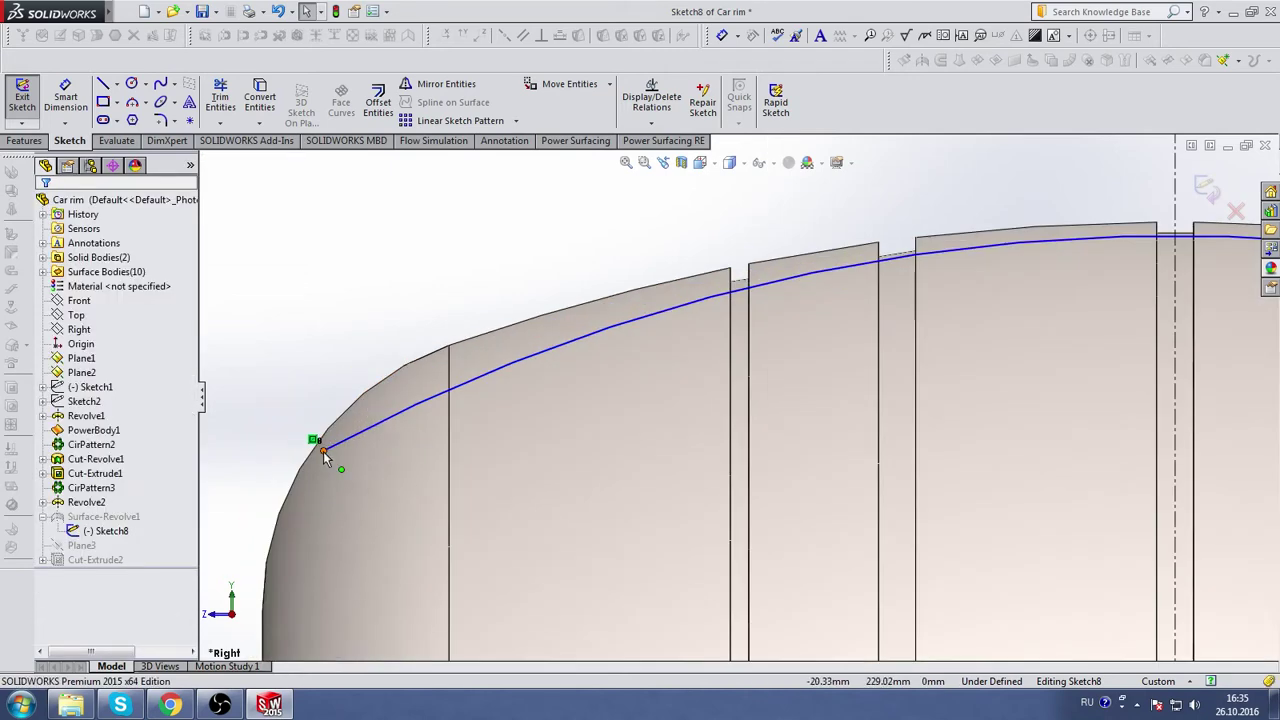
left_click_drag(323, 451, 379, 393)
left_click(52, 374)
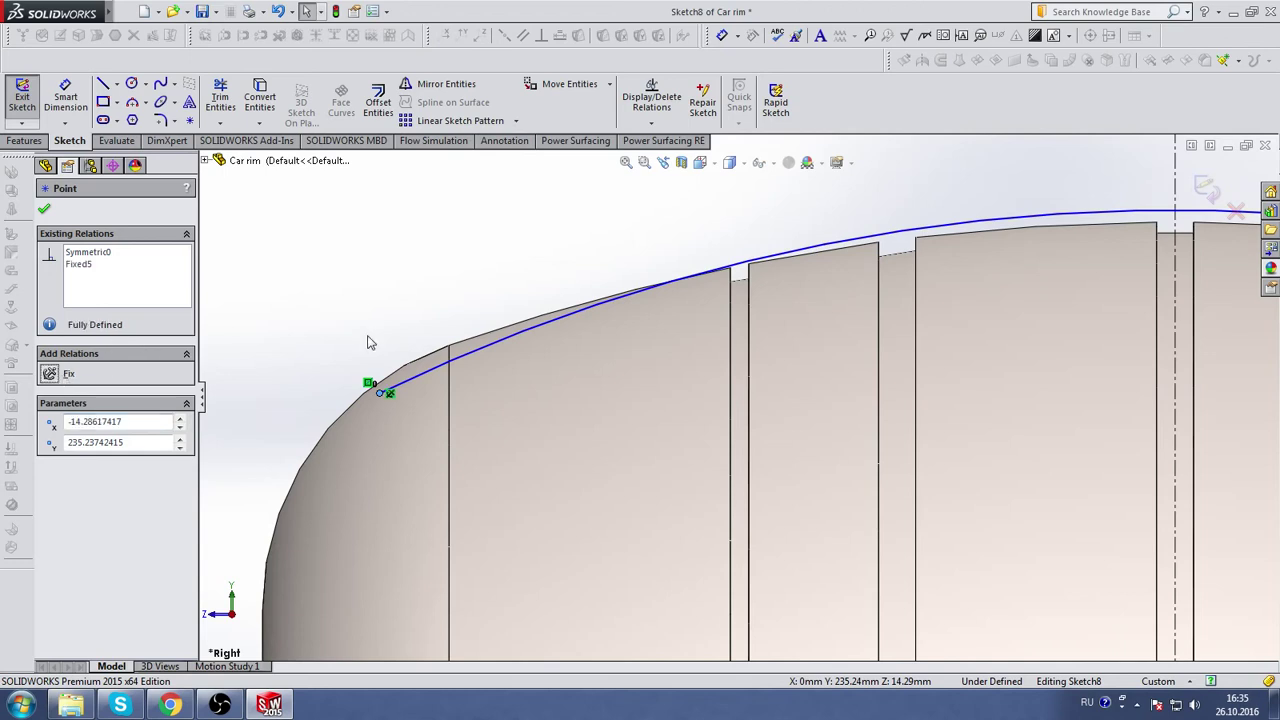
left_click_drag(840, 252, 839, 265)
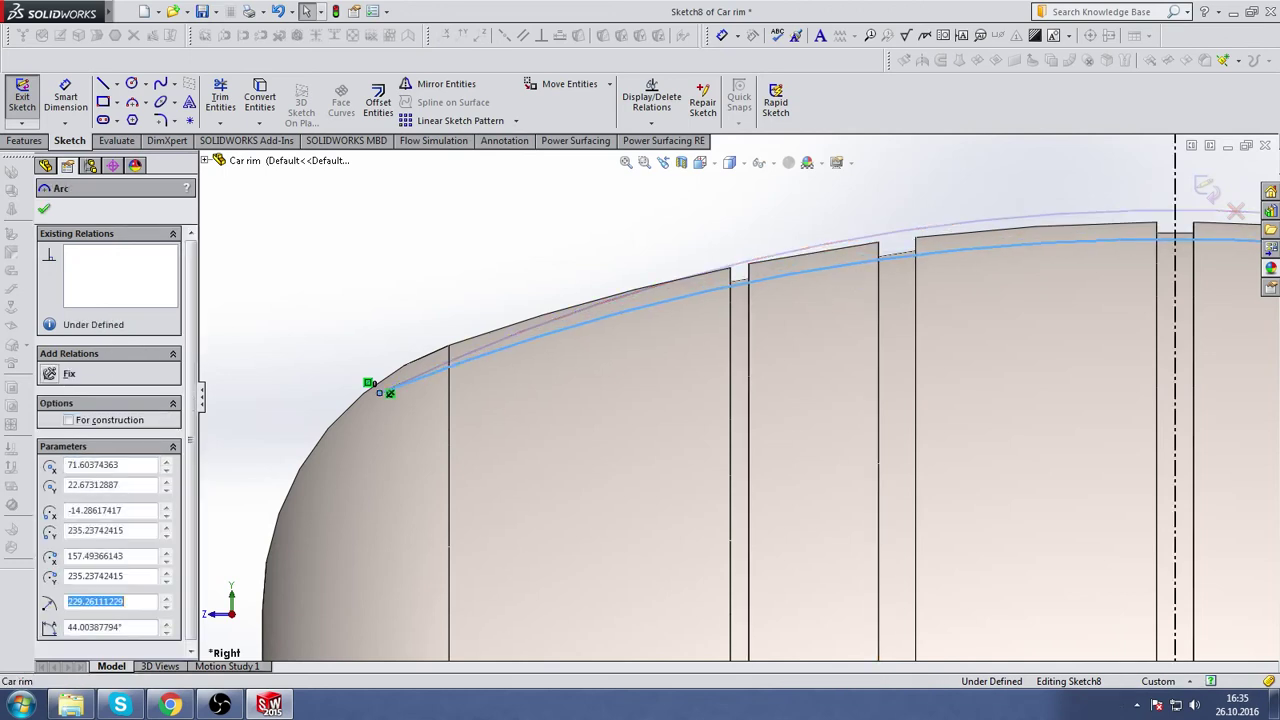
scroll(1083, 203, "up", 5)
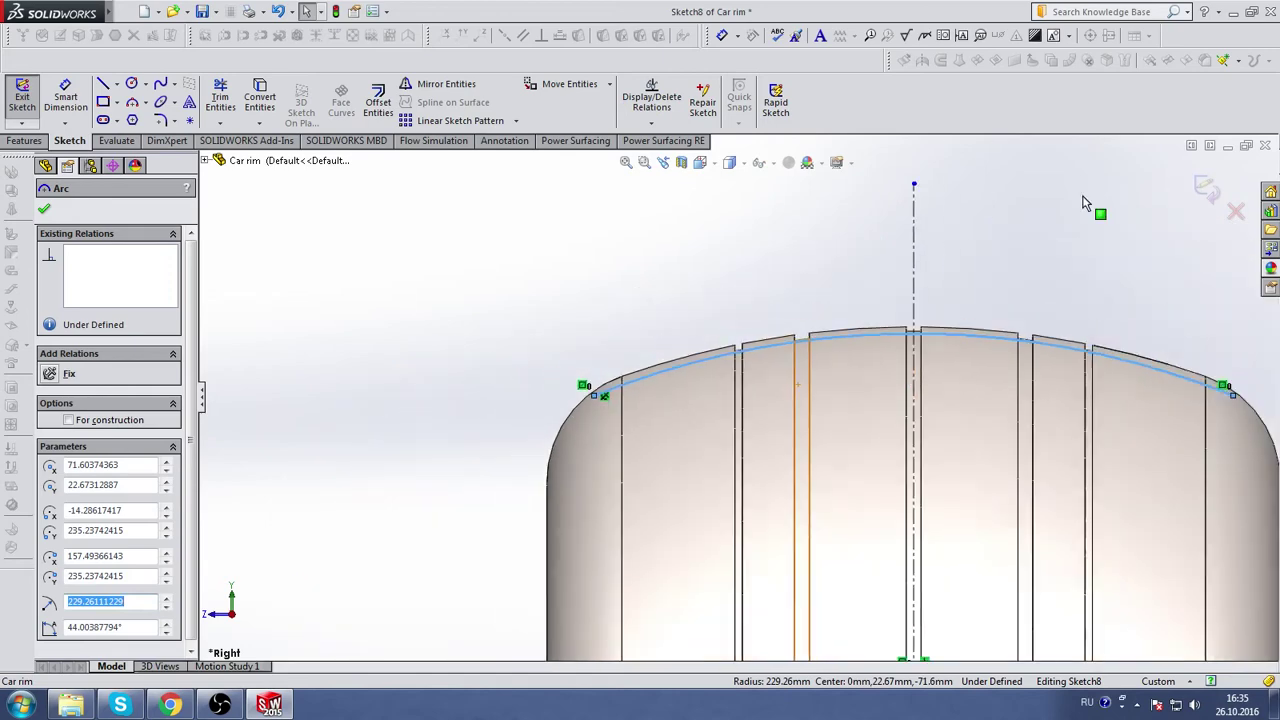
left_click(1207, 190)
scroll(985, 365, "up", 3)
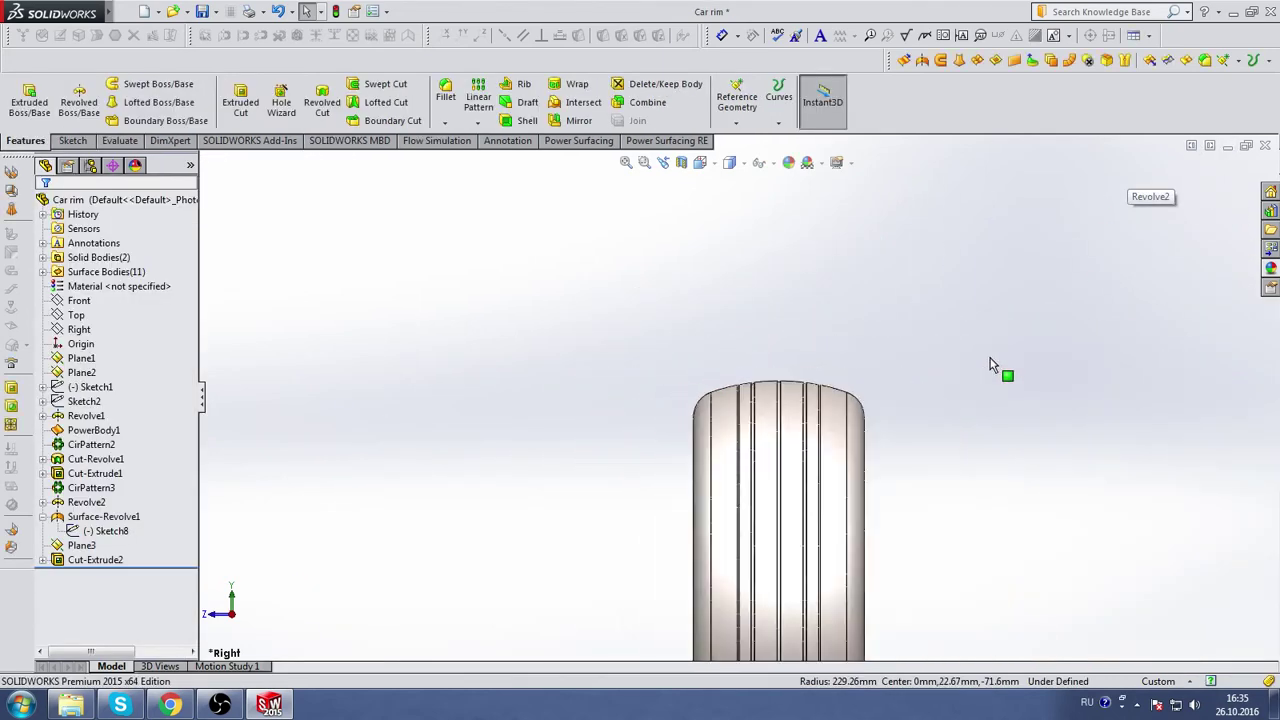
mouse_move(928, 405)
middle_mouse_down()
mouse_move(689, 434)
mouse_move(900, 537)
middle_mouse_up()
scroll(908, 429, "up", 3)
scroll(838, 490, "down", 1)
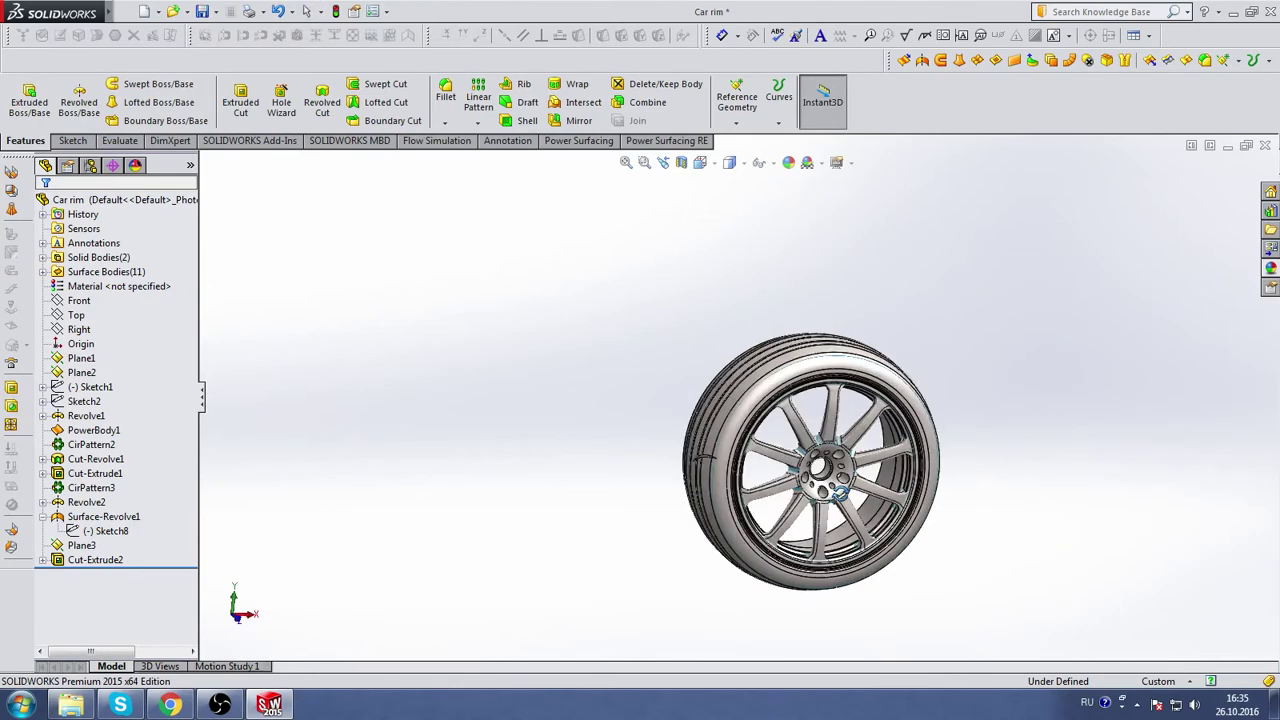
mouse_move(838, 492)
middle_mouse_down()
mouse_move(800, 500)
mouse_move(725, 430)
middle_mouse_up()
scroll(790, 505, "down", 3)
scroll(780, 508, "up", 1)
scroll(775, 510, "up", 1)
scroll(722, 425, "up", 2)
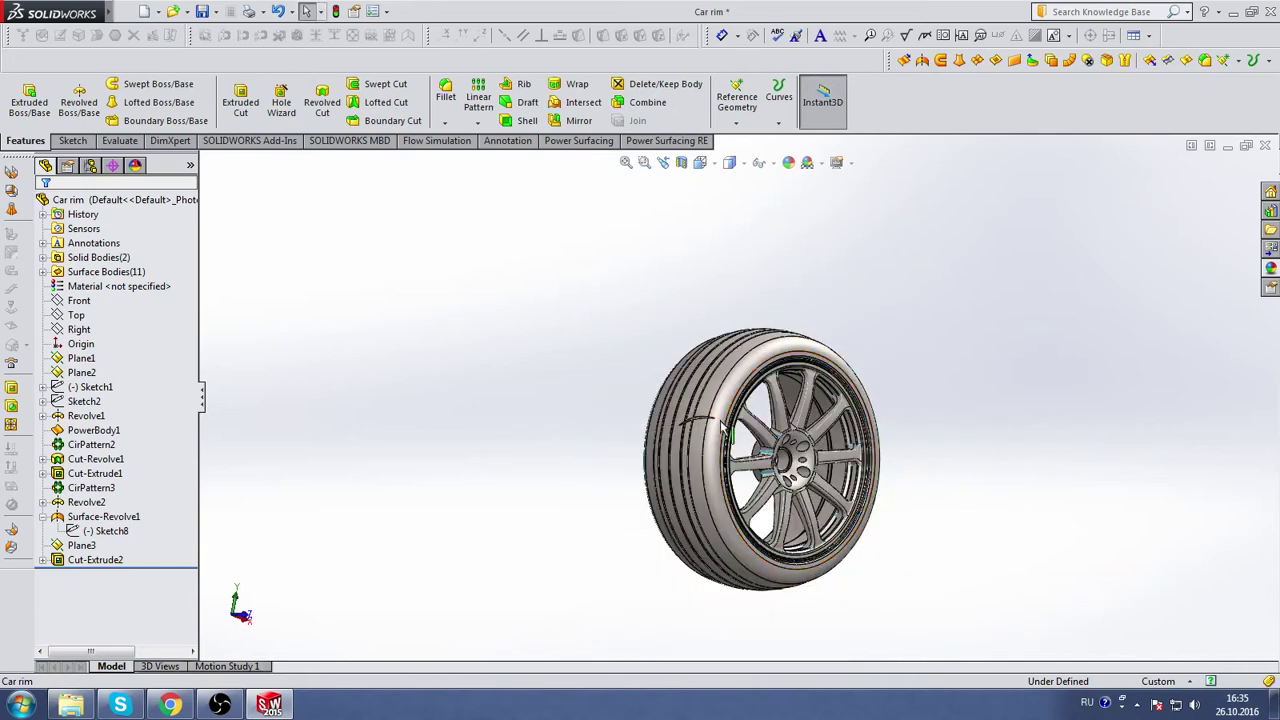
scroll(724, 429, "down", 2)
scroll(743, 392, "up", 3)
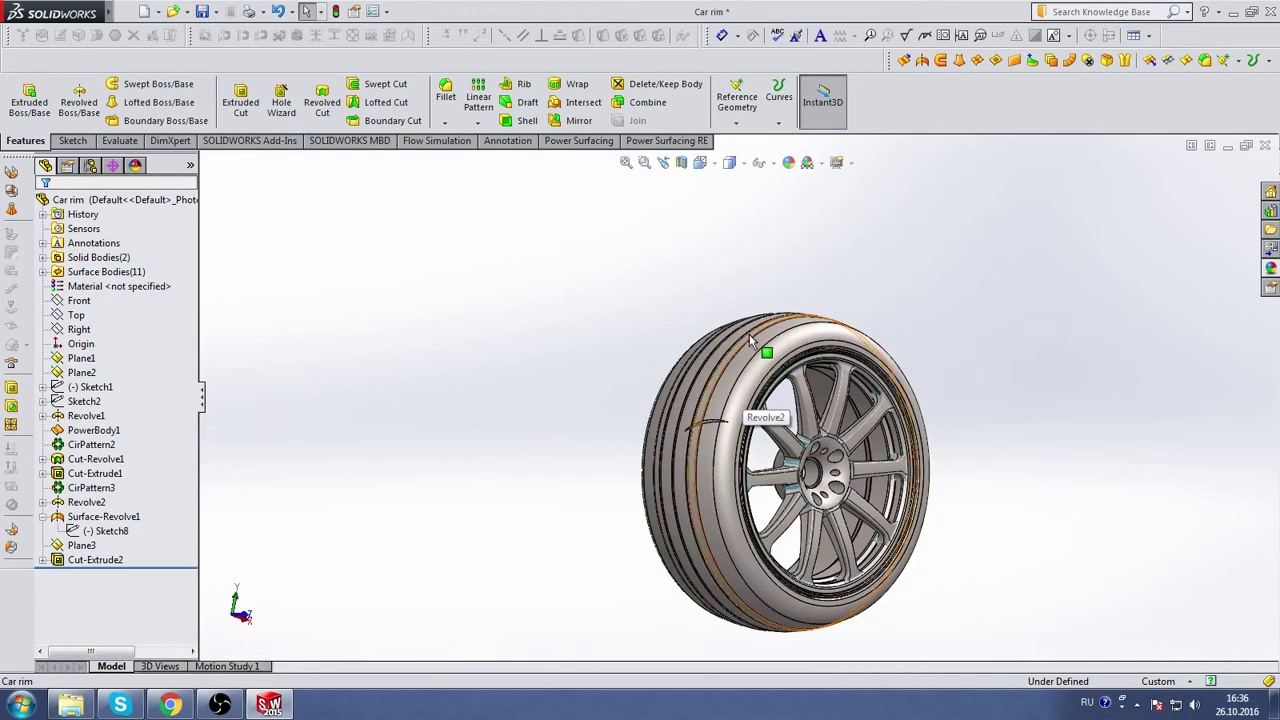
mouse_move(749, 334)
middle_mouse_down()
mouse_move(891, 314)
mouse_move(825, 300)
mouse_move(840, 299)
mouse_move(891, 341)
mouse_move(946, 309)
mouse_move(883, 317)
middle_mouse_up()
scroll(770, 395, "down", 3)
scroll(770, 395, "up", 3)
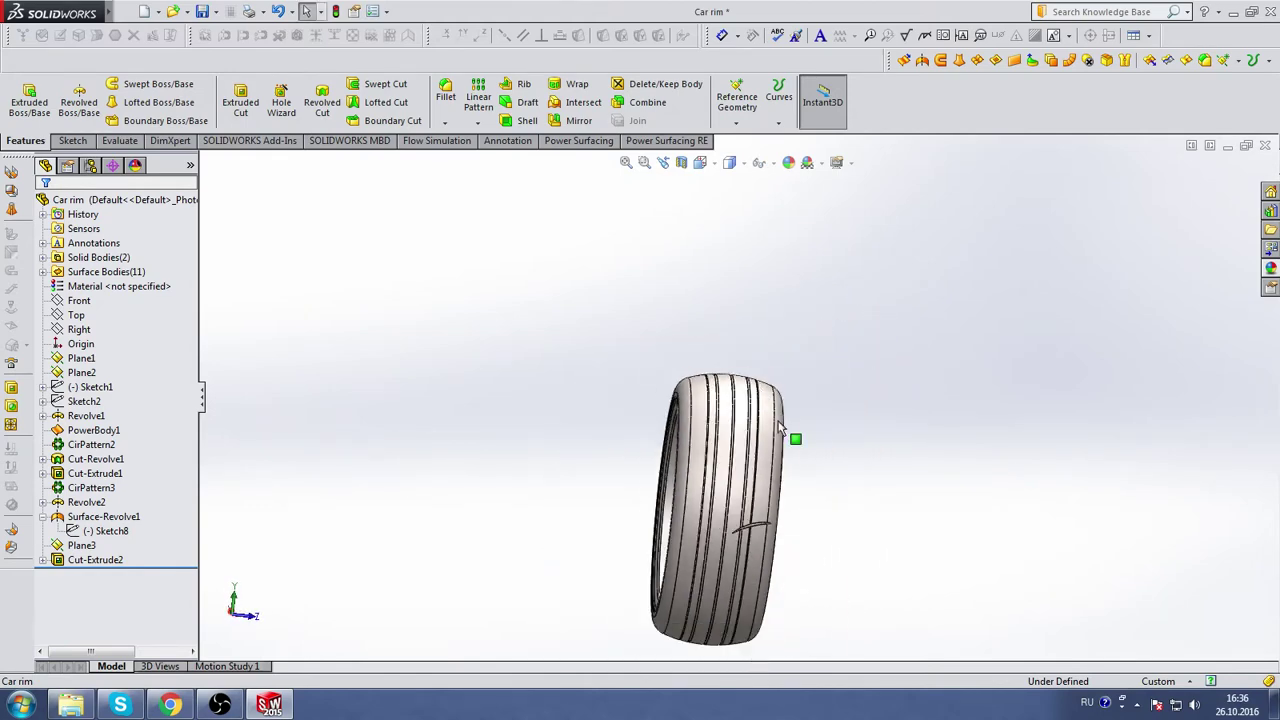
middle_click_drag(797, 437, 803, 431)
scroll(803, 431, "down", 3)
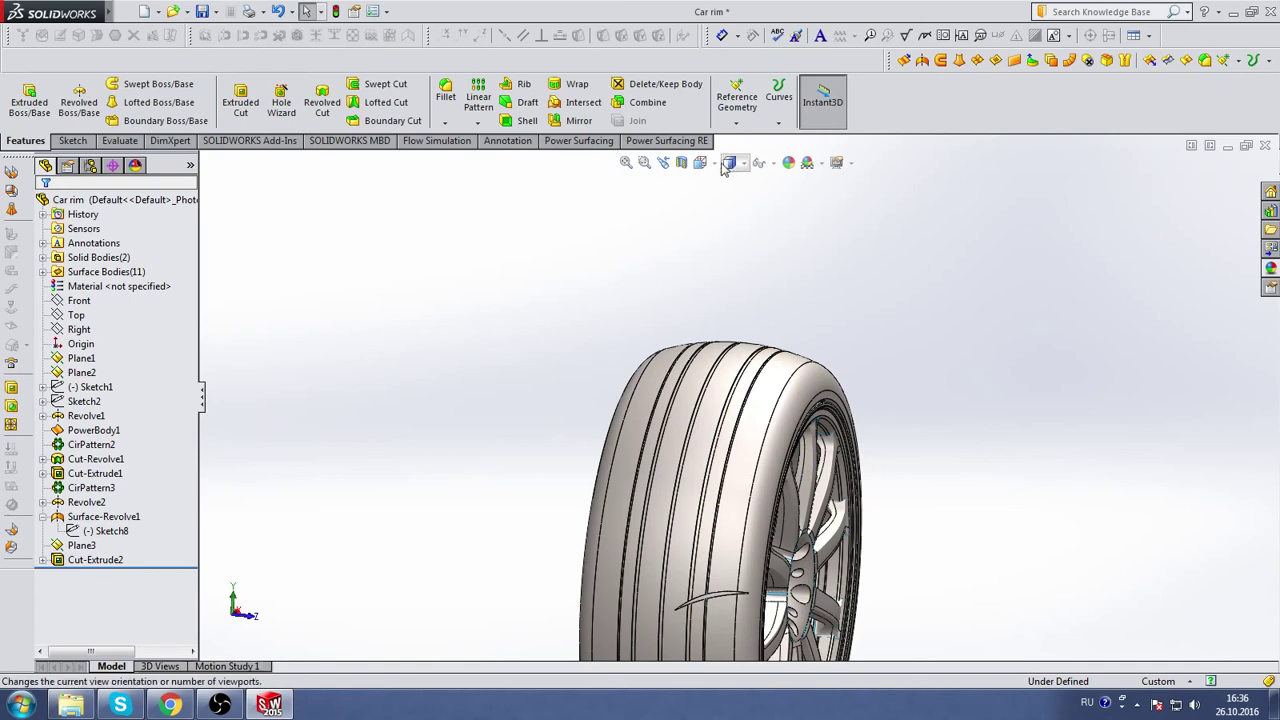
left_click(88, 548)
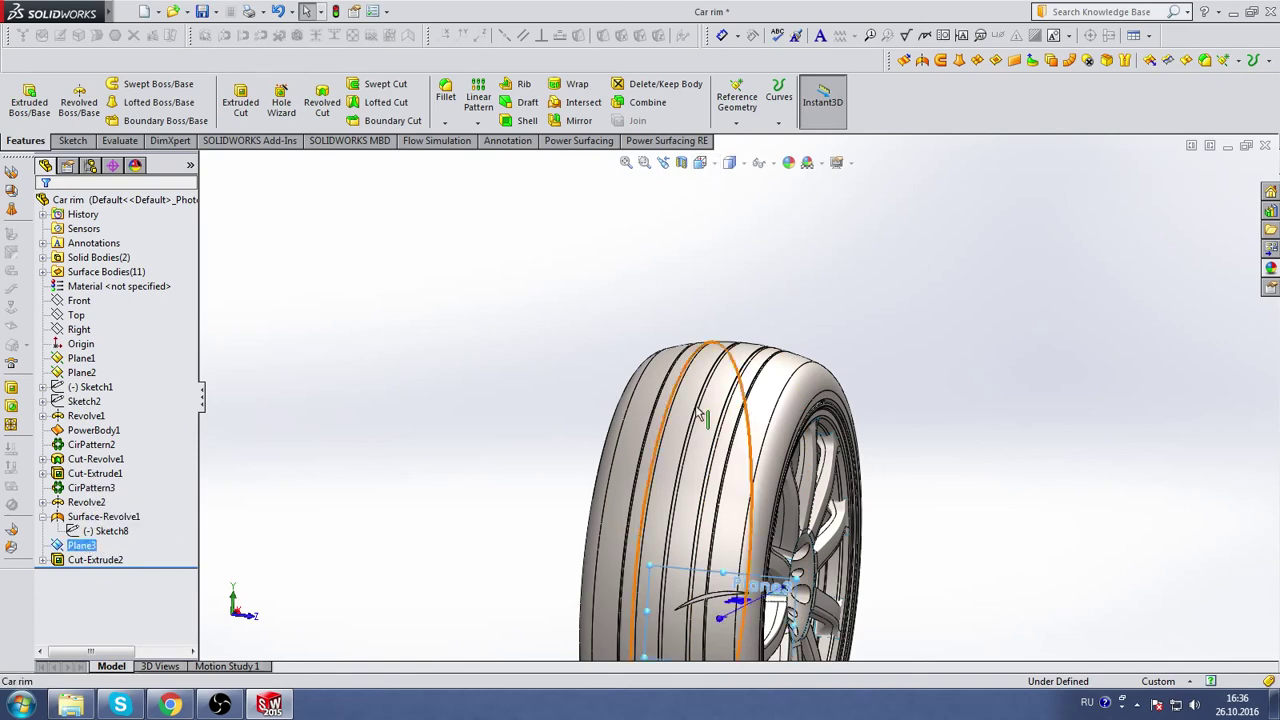
scroll(735, 343, "up", 2)
- Turn the view to face the Right plane and select it
left_click(729, 162)
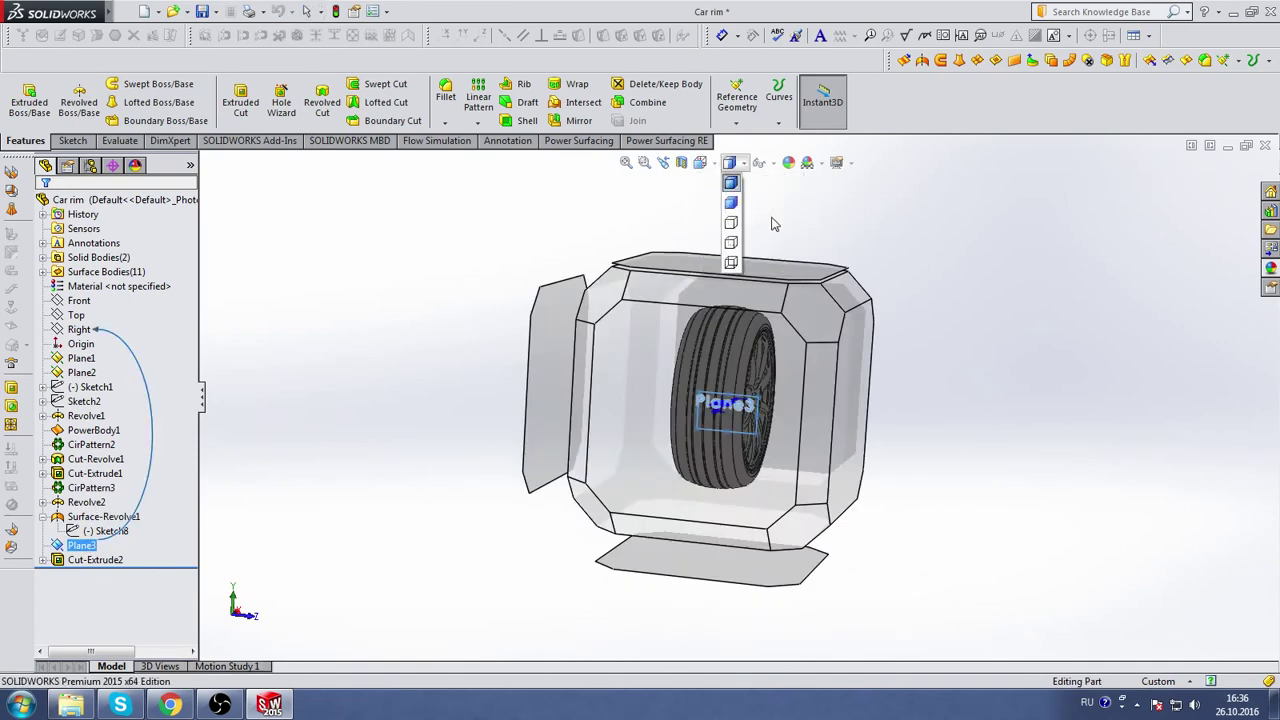
left_click(700, 162)
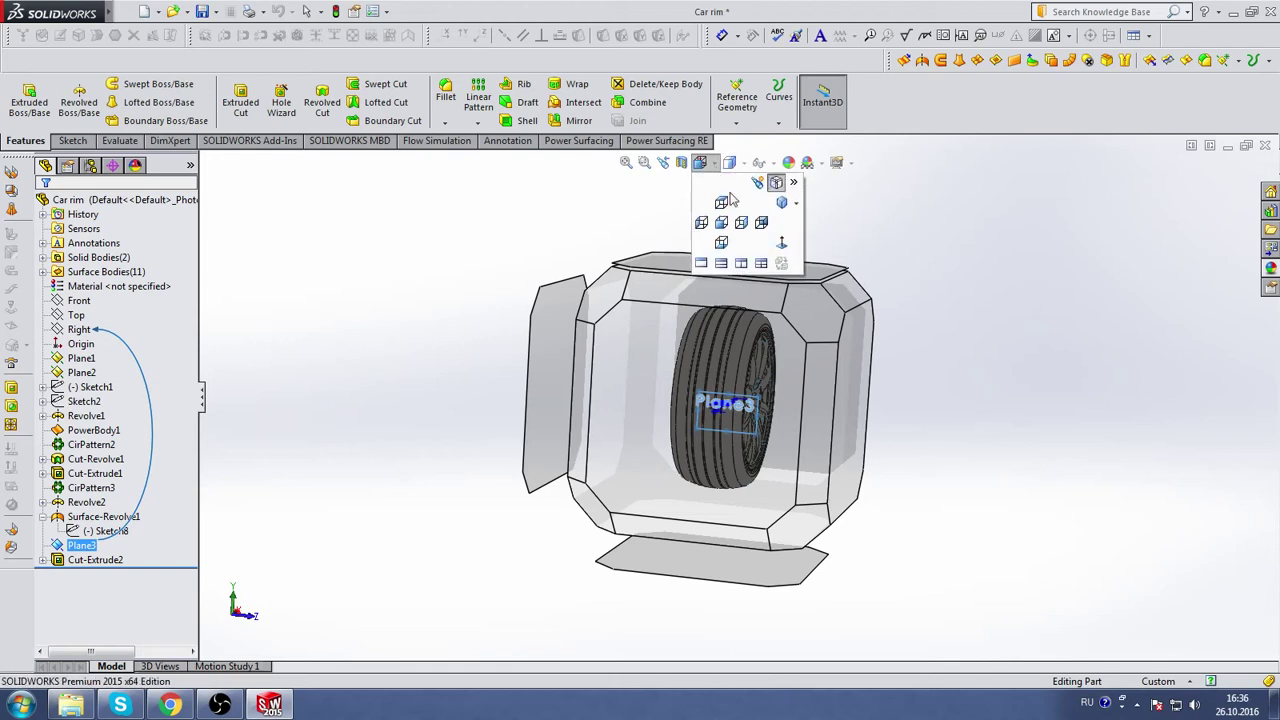
left_click(783, 244)
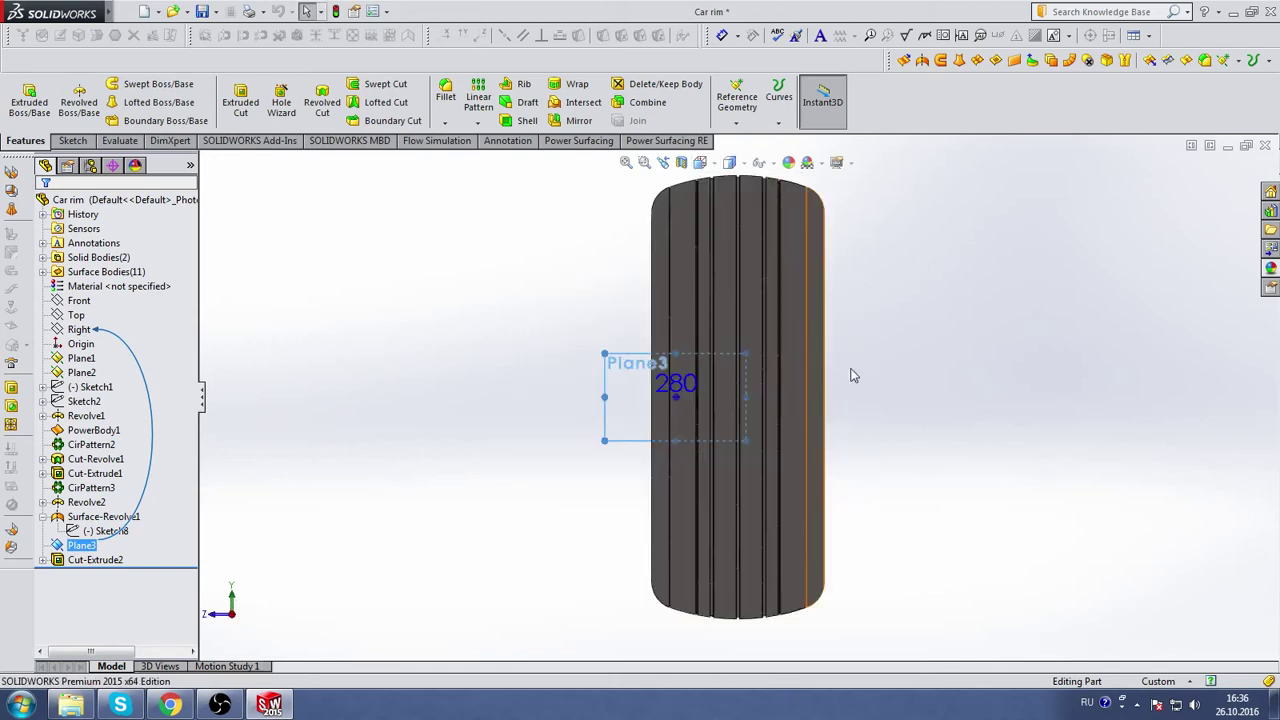
left_click(78, 332)
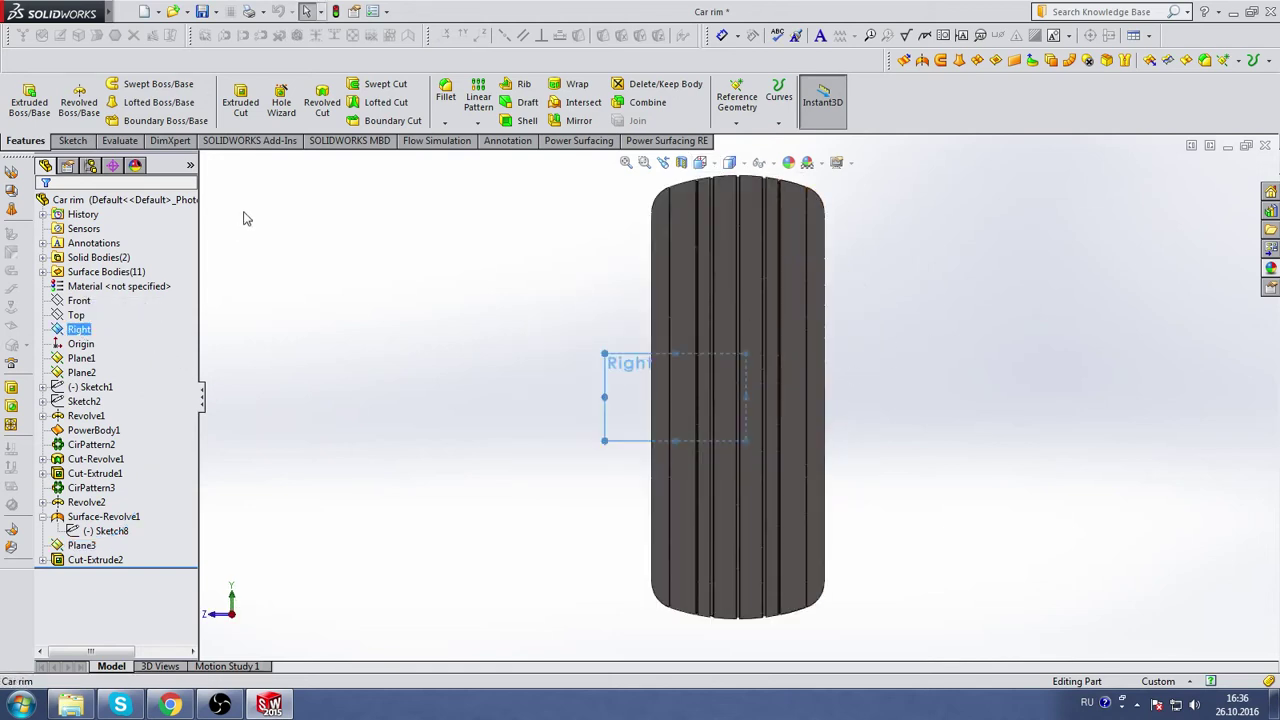
- In Sketch10, draw a vertical centerline down from the tread's top edge, then close the sketch
left_click(73, 140)
left_click(117, 83)
left_click(130, 117)
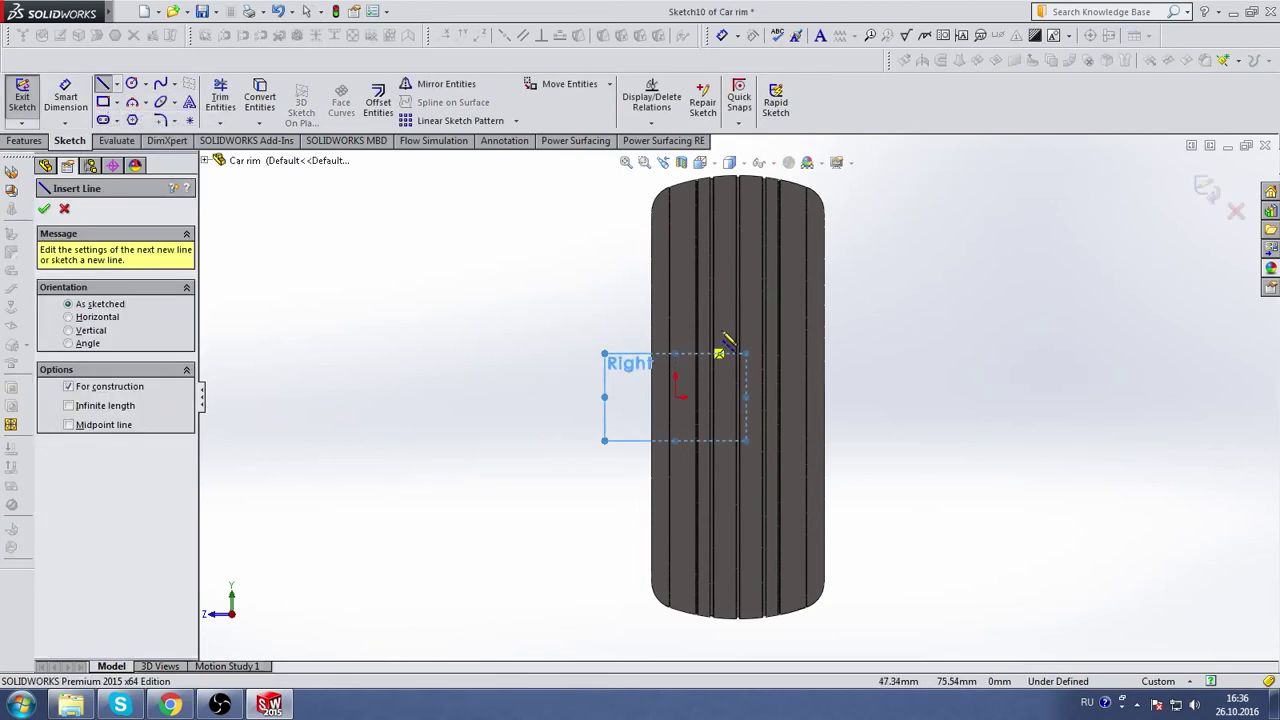
scroll(752, 278, "down", 2)
scroll(770, 225, "down", 3)
scroll(700, 225, "down", 4)
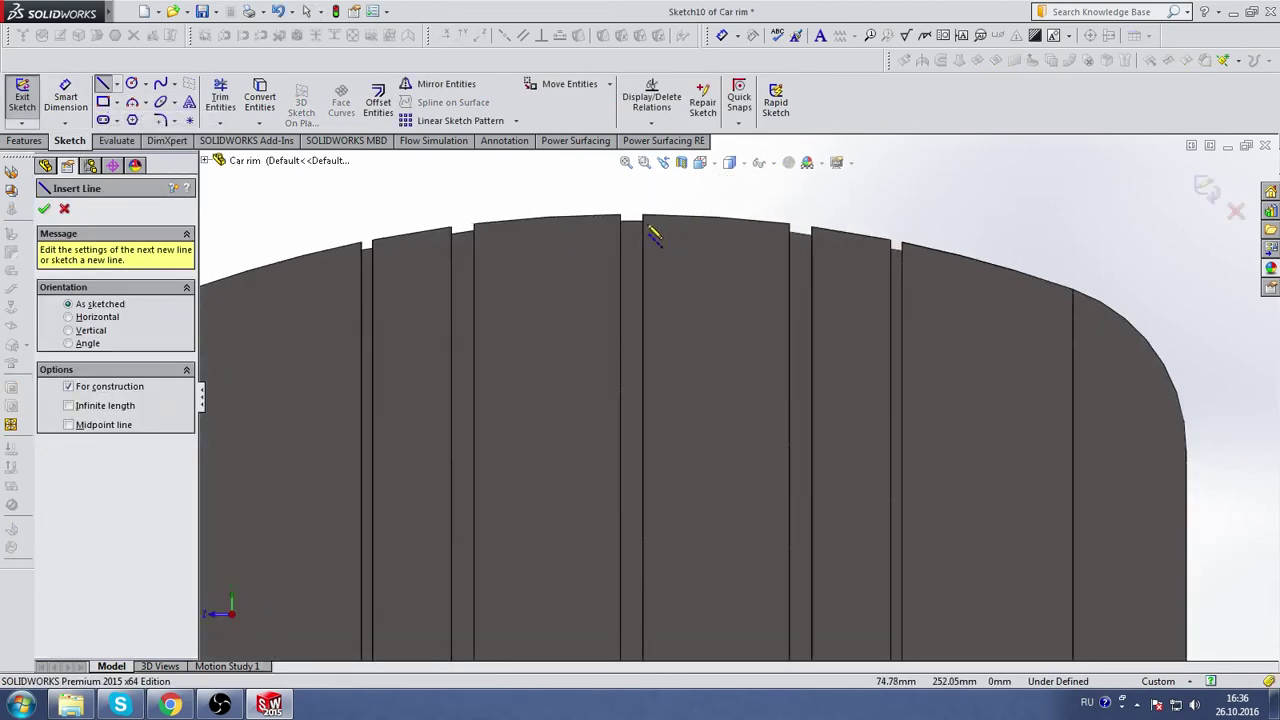
left_click(630, 218)
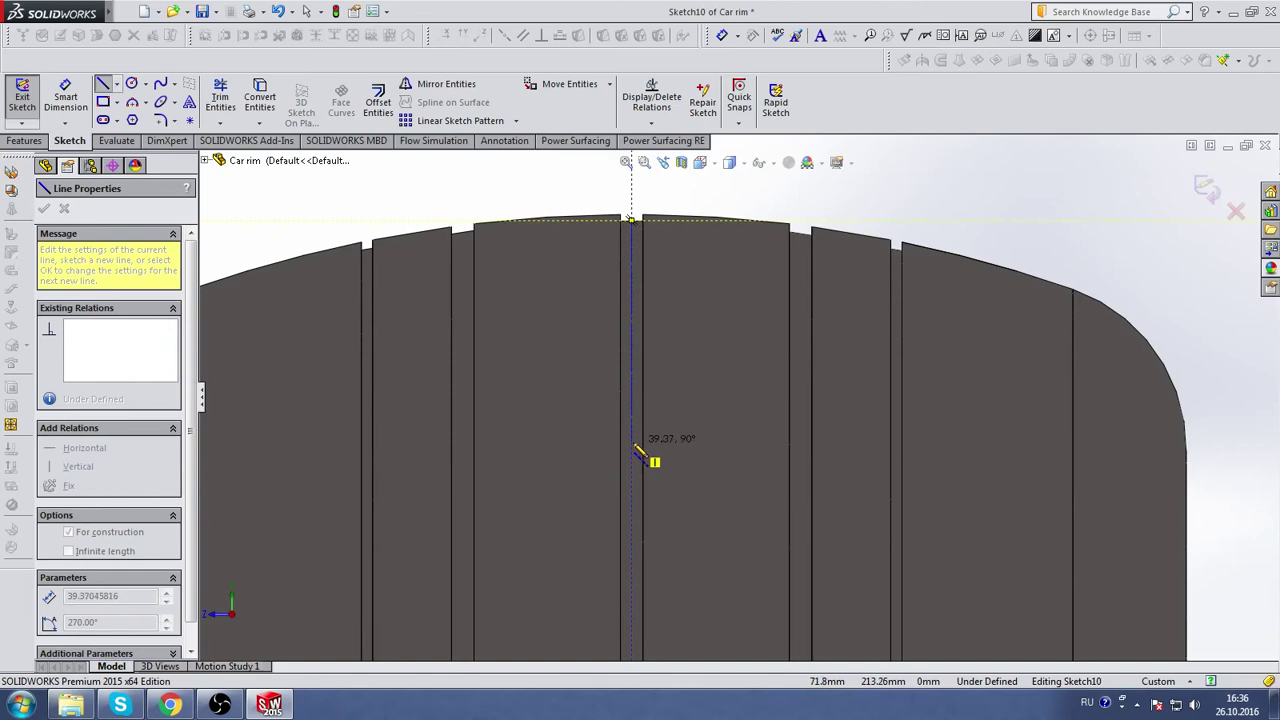
double_click(632, 442)
key("Escape")
scroll(752, 314, "up", 3)
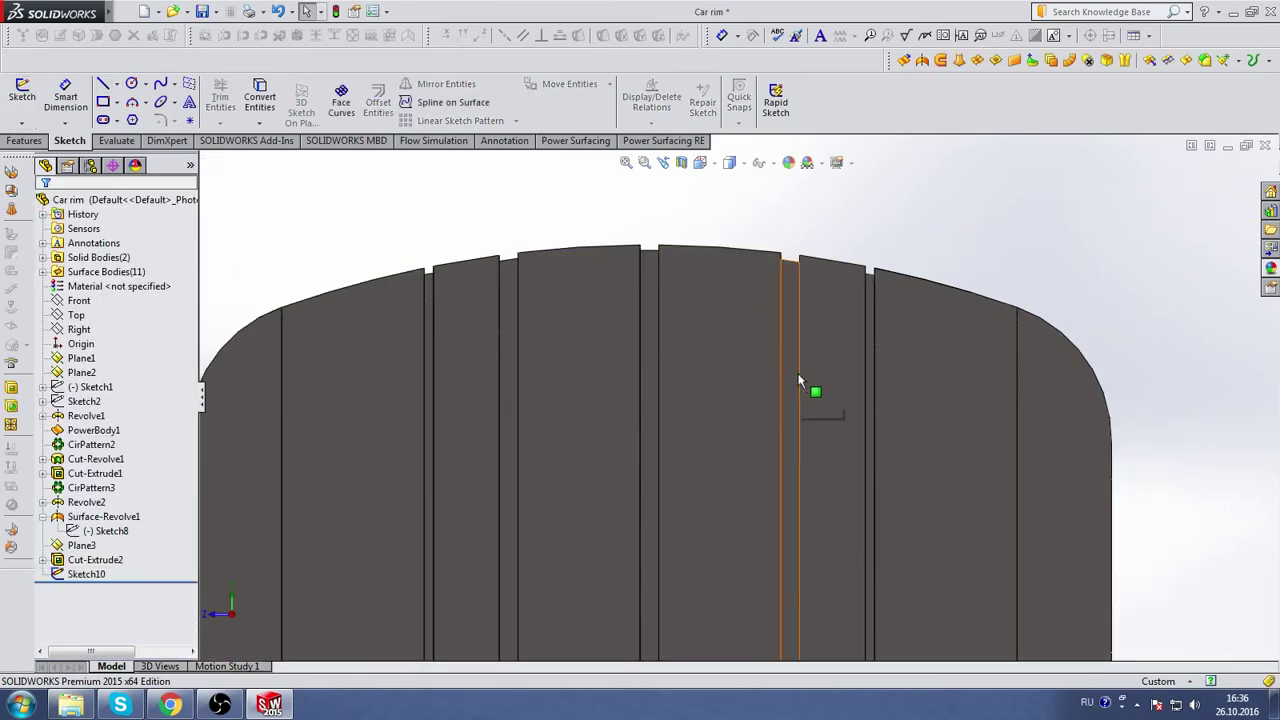
scroll(800, 302, "up", 3)
mouse_move(804, 300)
middle_mouse_down()
mouse_move(765, 322)
mouse_move(843, 429)
middle_mouse_up()
scroll(765, 322, "up", 3)
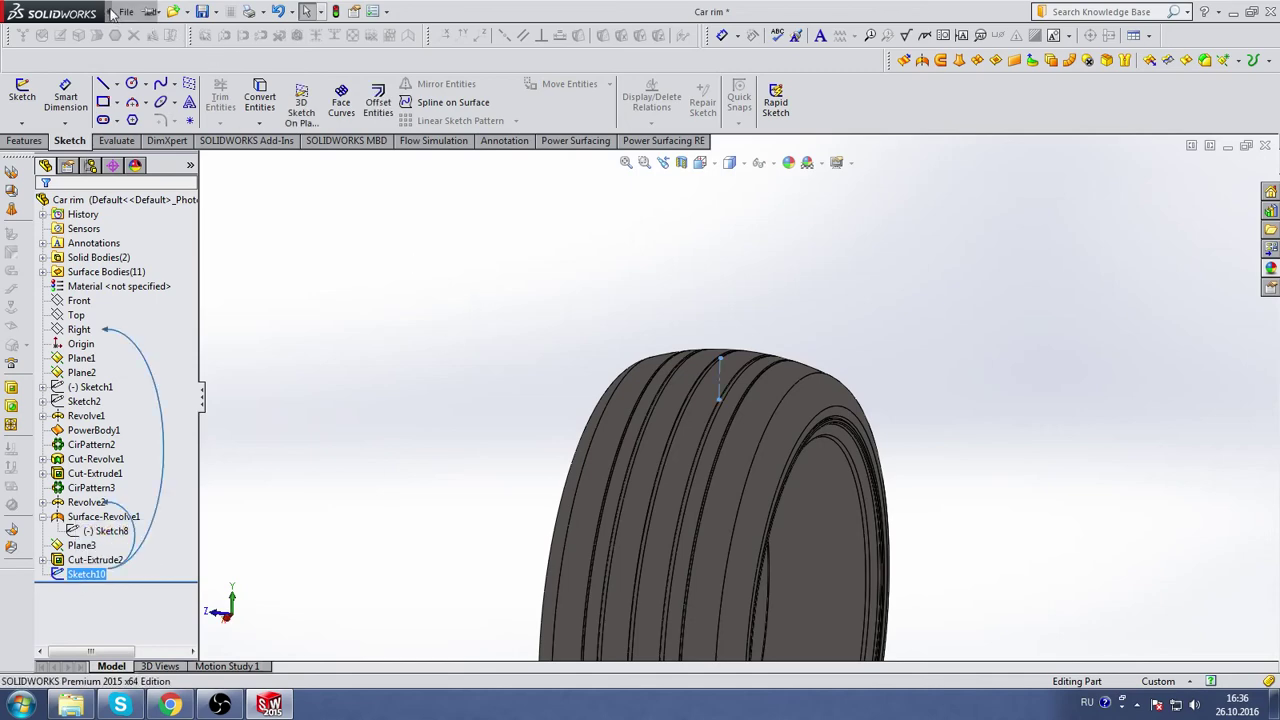
- Hide all reference geometry types in the view
left_click(190, 12)
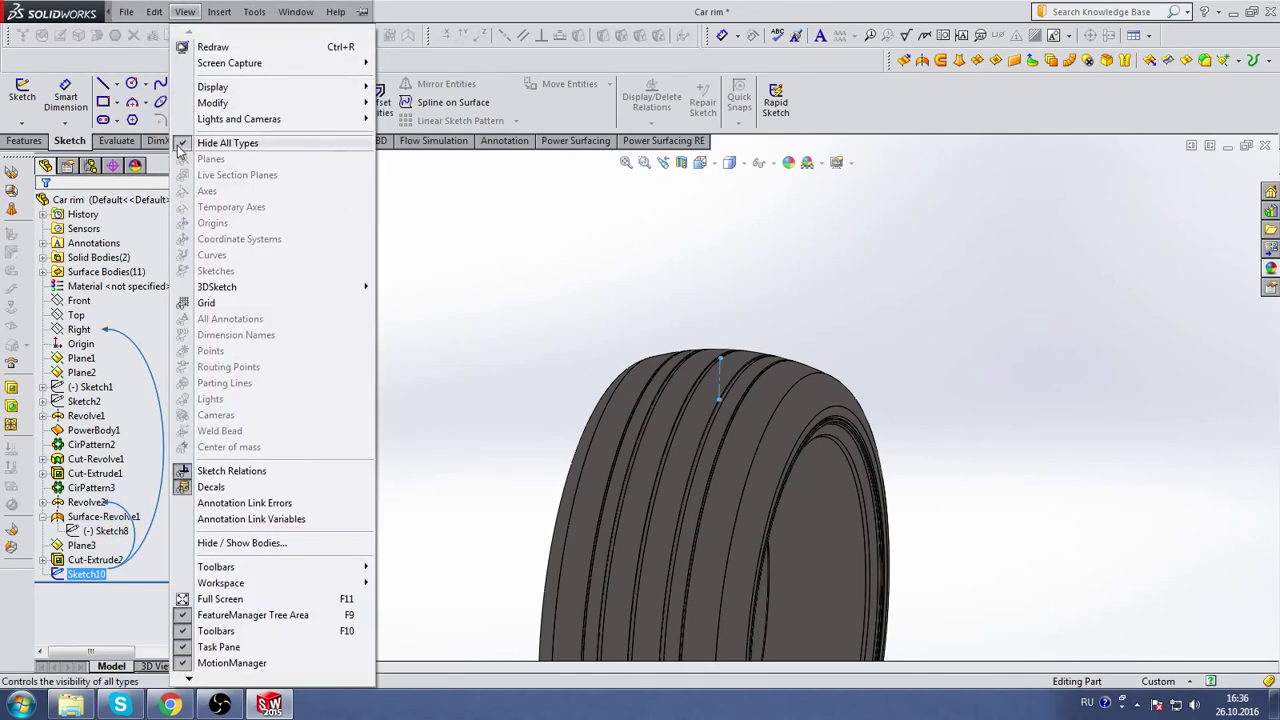
left_click(228, 143)
mouse_move(866, 378)
middle_mouse_down()
mouse_move(729, 428)
mouse_move(651, 389)
mouse_move(819, 438)
mouse_move(777, 437)
middle_mouse_up()
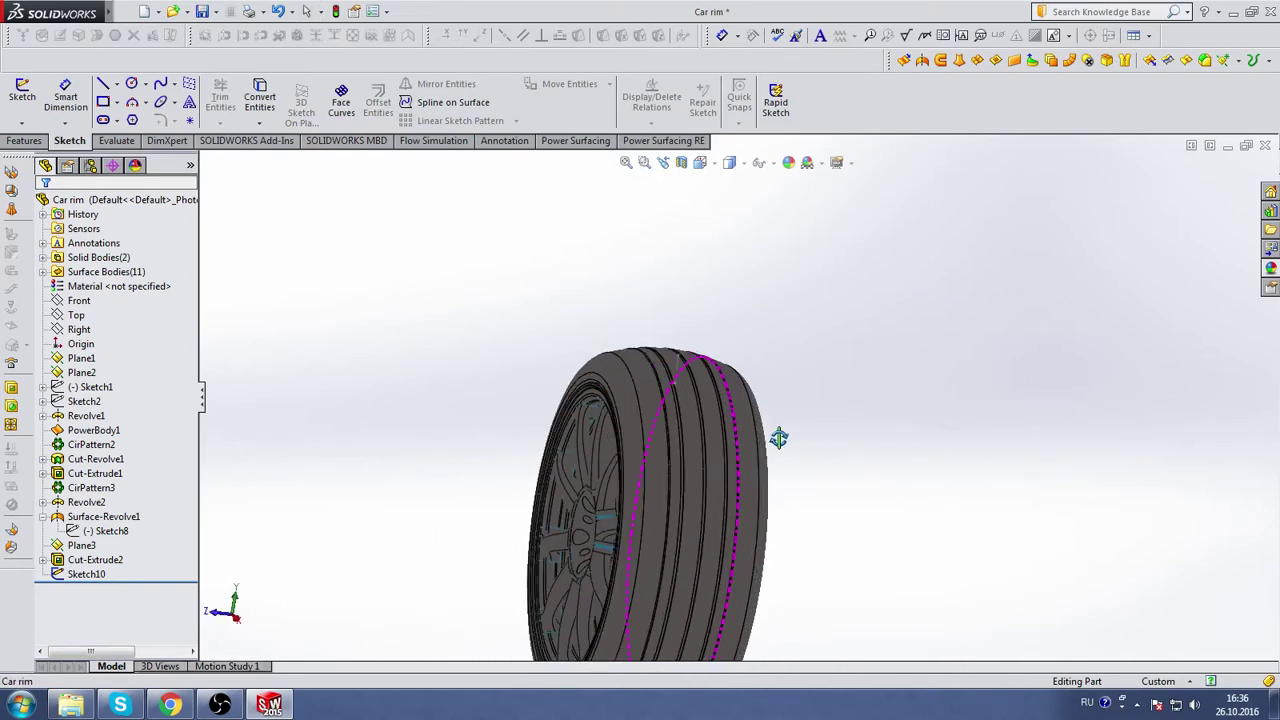
- Try the Plain White scene on the wheel, then switch back to 3 Point Faded
left_click(821, 165)
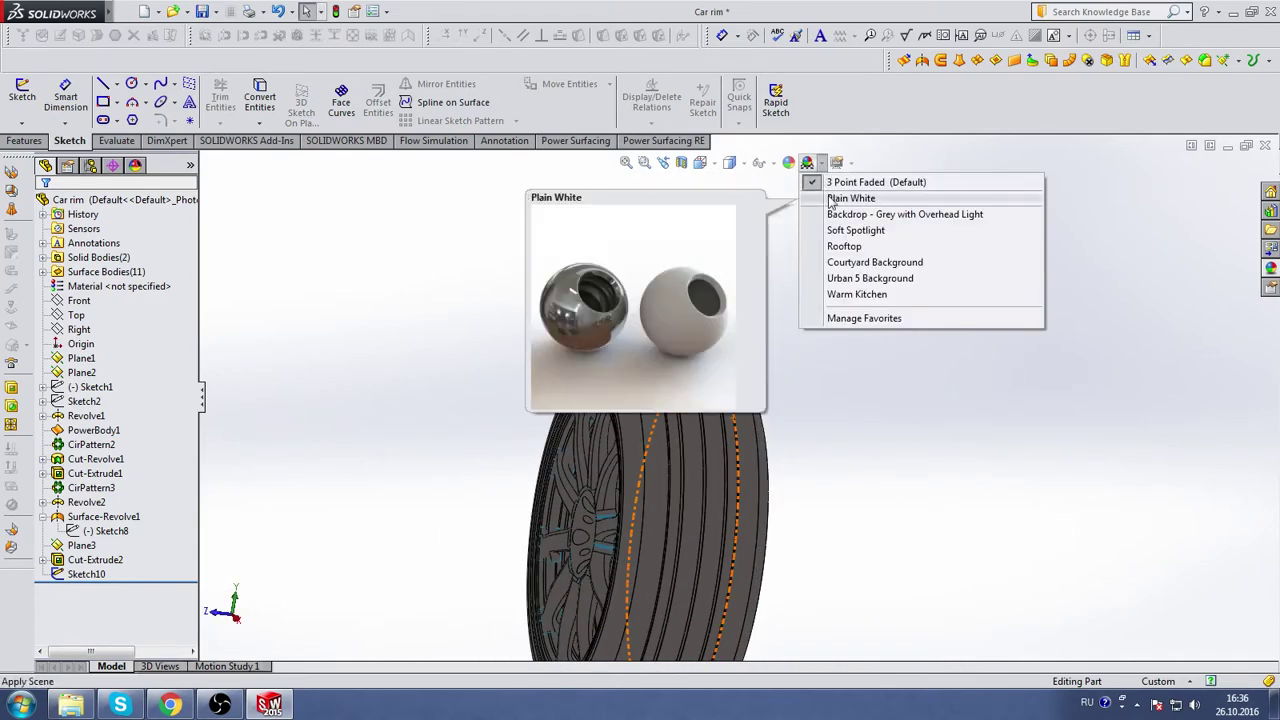
left_click(822, 198)
left_click(821, 163)
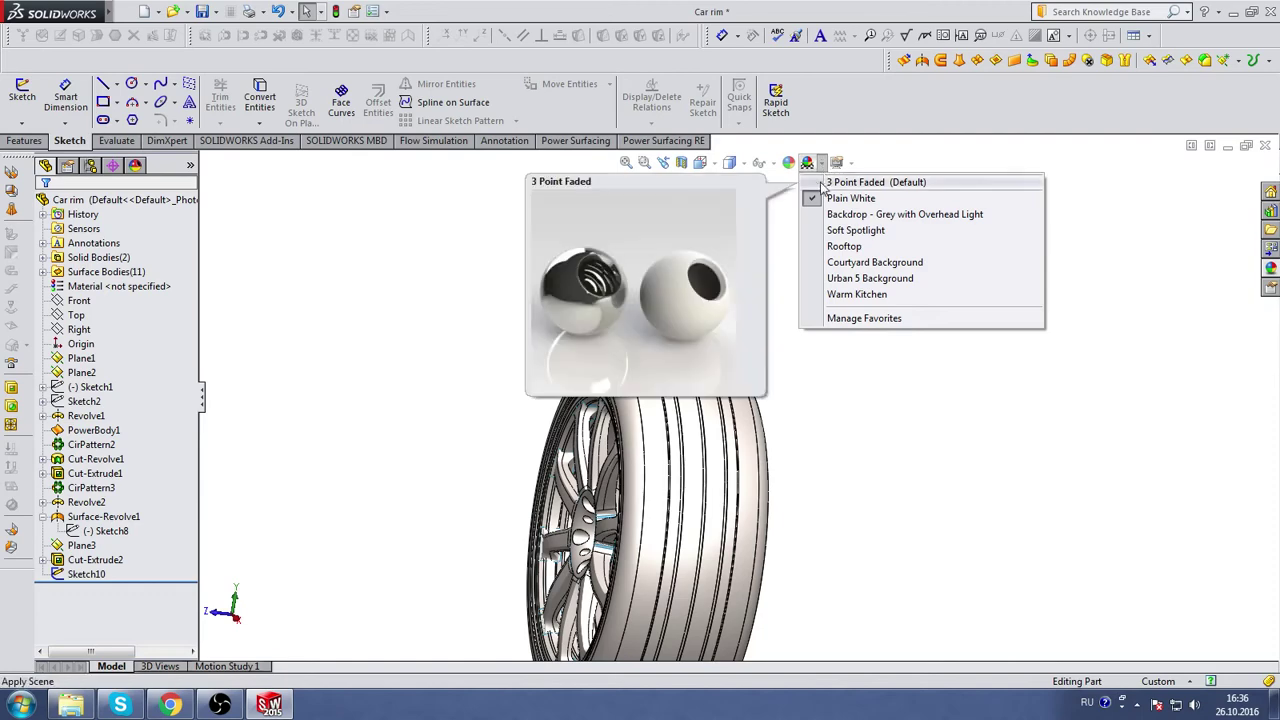
left_click(830, 182)
mouse_move(757, 397)
middle_mouse_down()
mouse_move(766, 408)
mouse_move(737, 460)
mouse_move(700, 420)
mouse_move(742, 340)
mouse_move(796, 352)
middle_mouse_up()
scroll(799, 347, "down", 3)
scroll(795, 352, "up", 3)
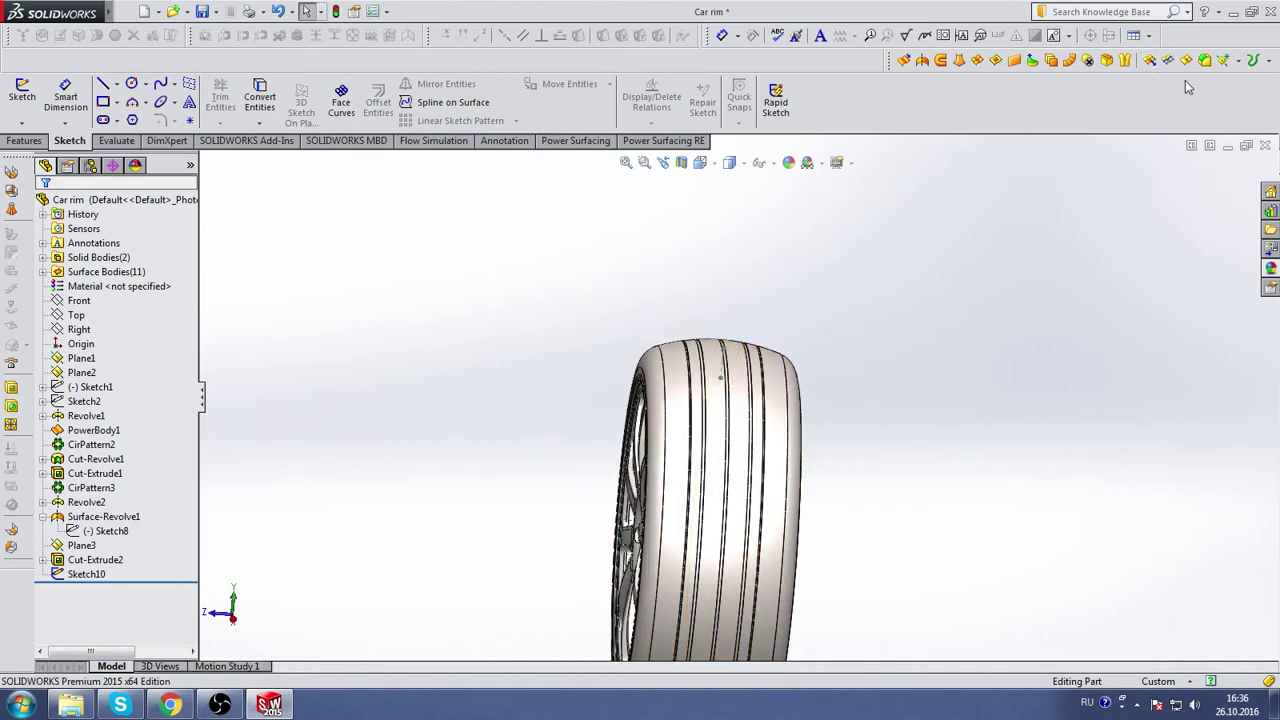
- Start a new reference plane from Reference Geometry
left_click(24, 141)
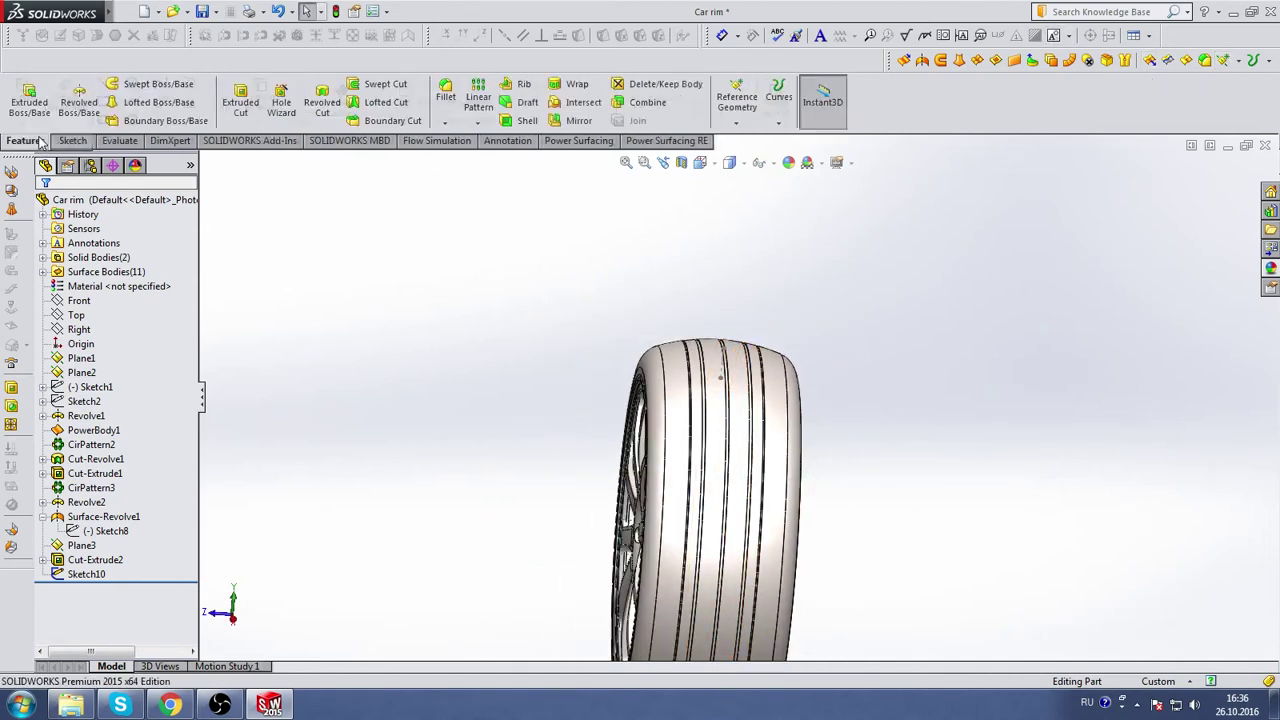
left_click(737, 121)
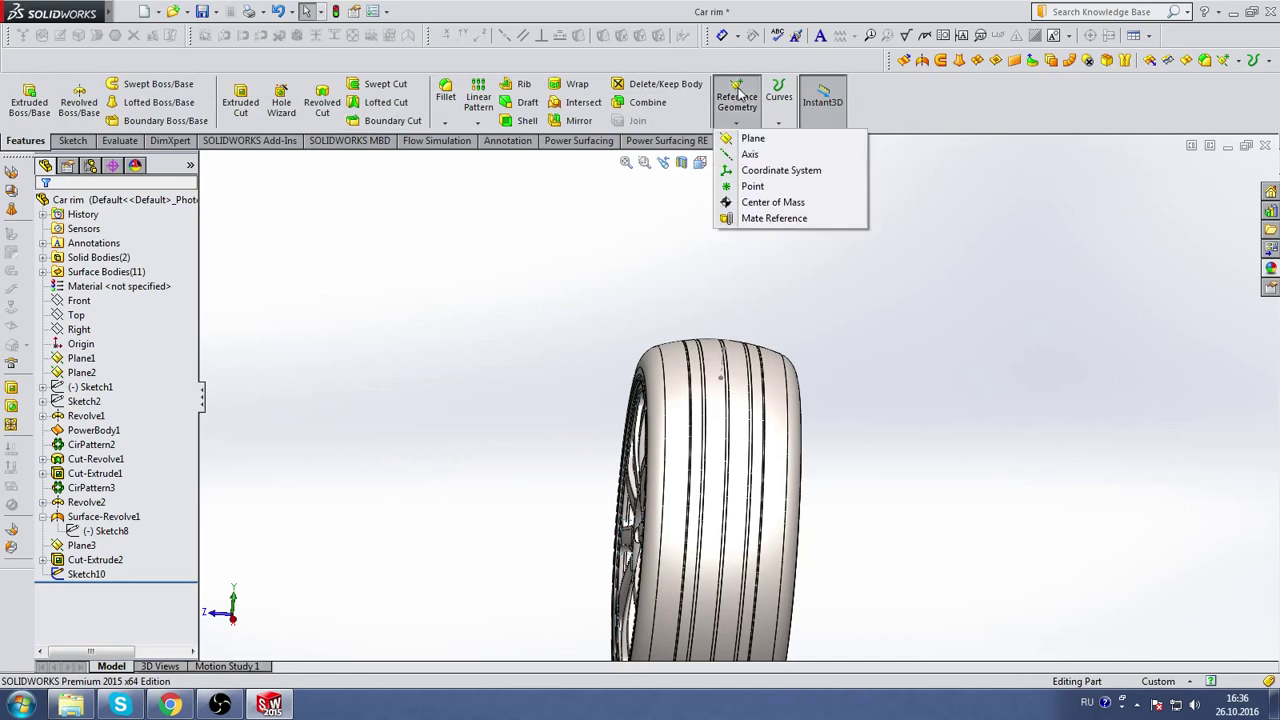
left_click(751, 139)
scroll(764, 390, "down", 3)
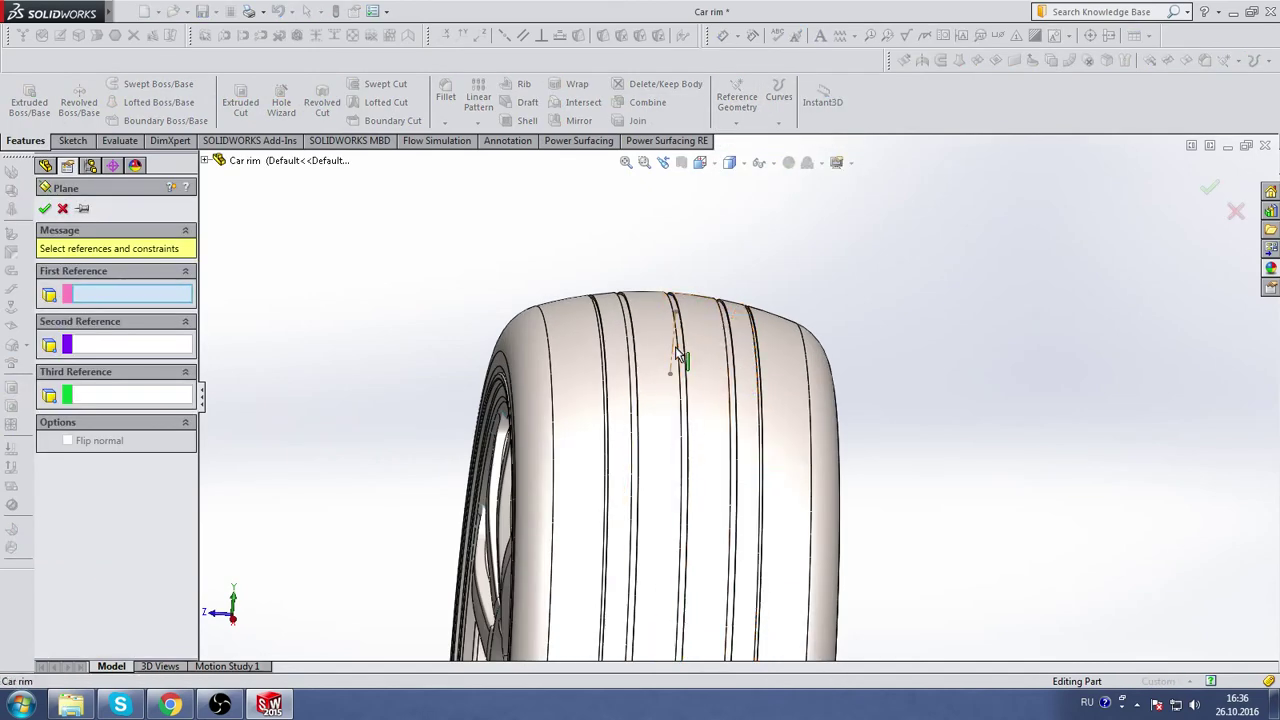
middle_click_drag(676, 352, 739, 387)
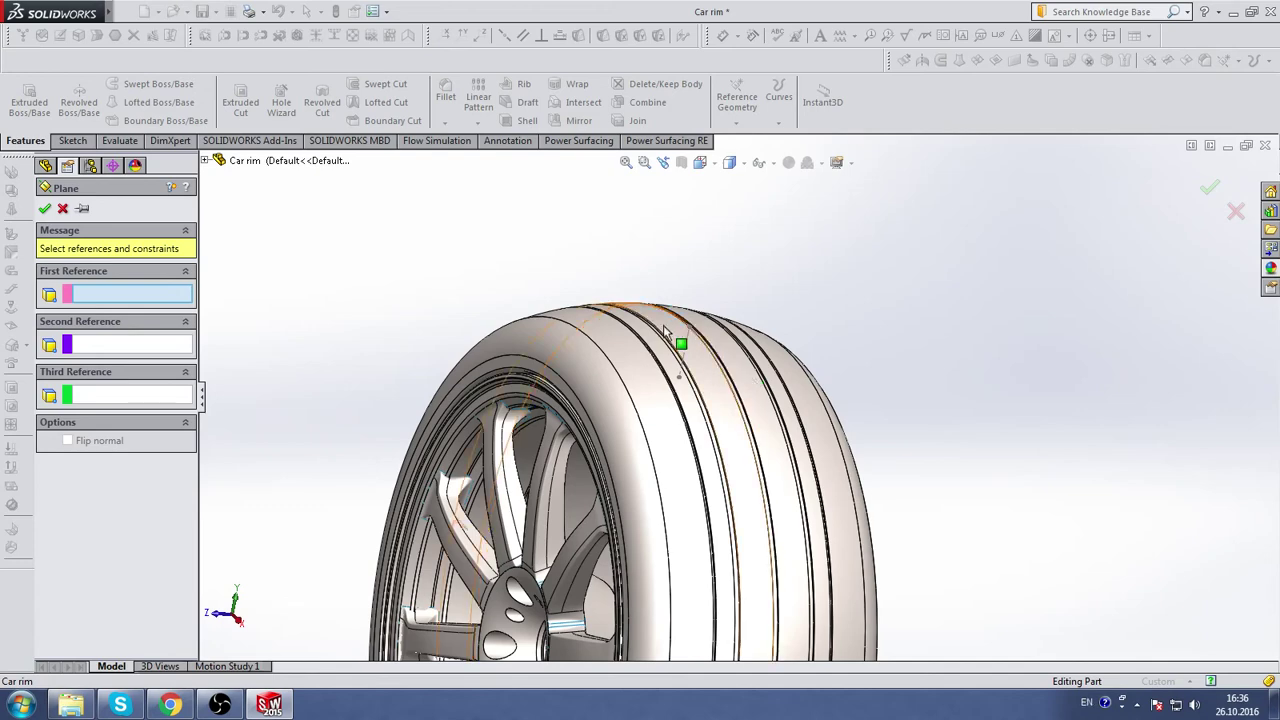
scroll(691, 341, "down", 2)
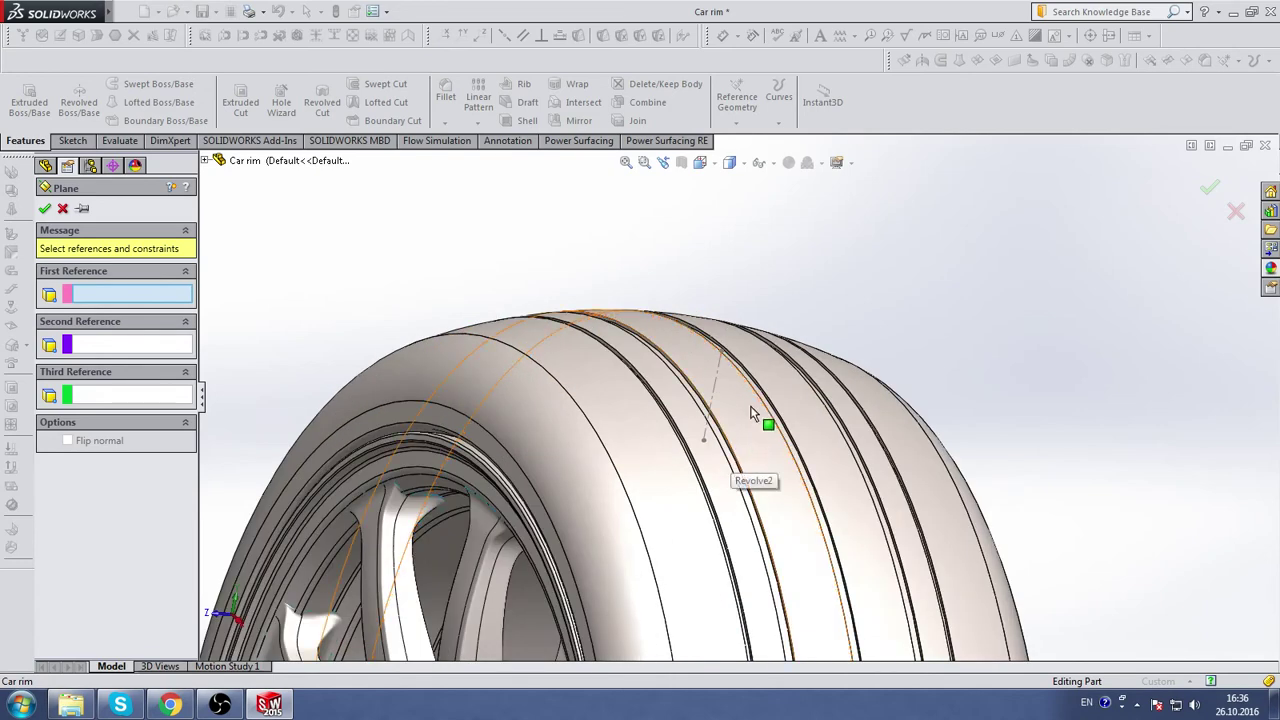
scroll(751, 414, "up", 5)
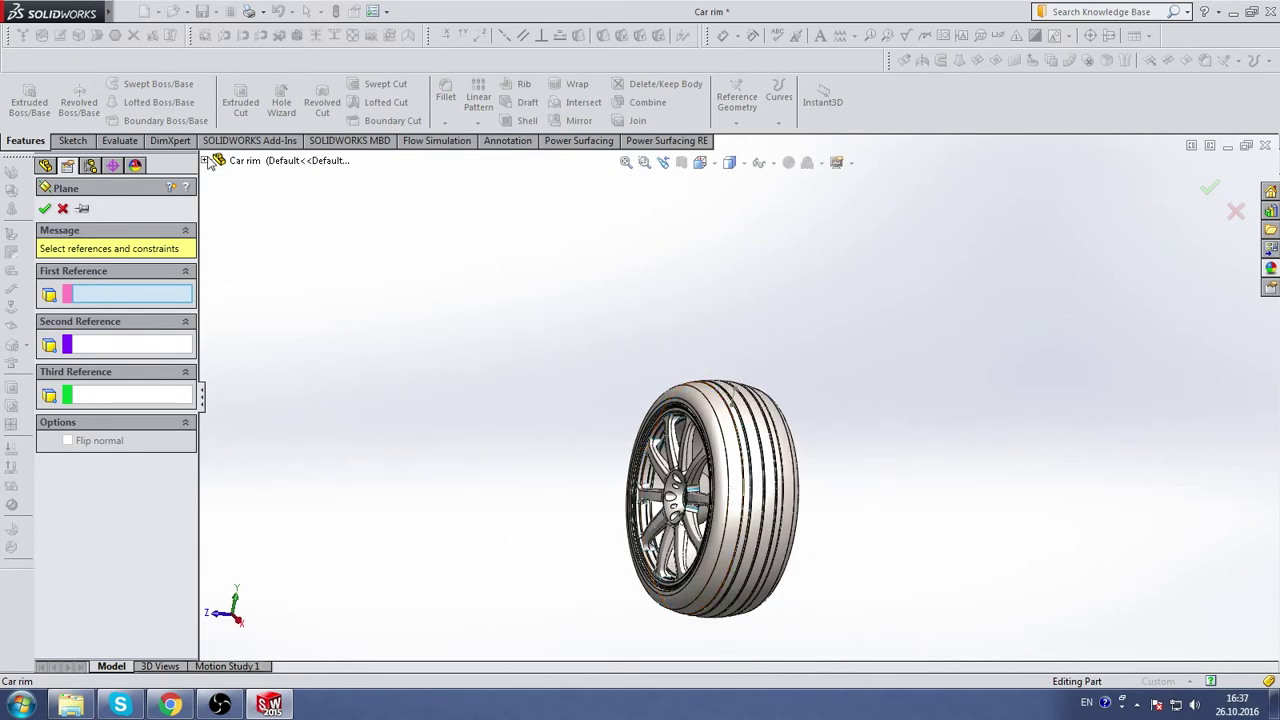
- Pick the Right plane as the new plane's first reference
left_click(205, 161)
left_click(255, 290)
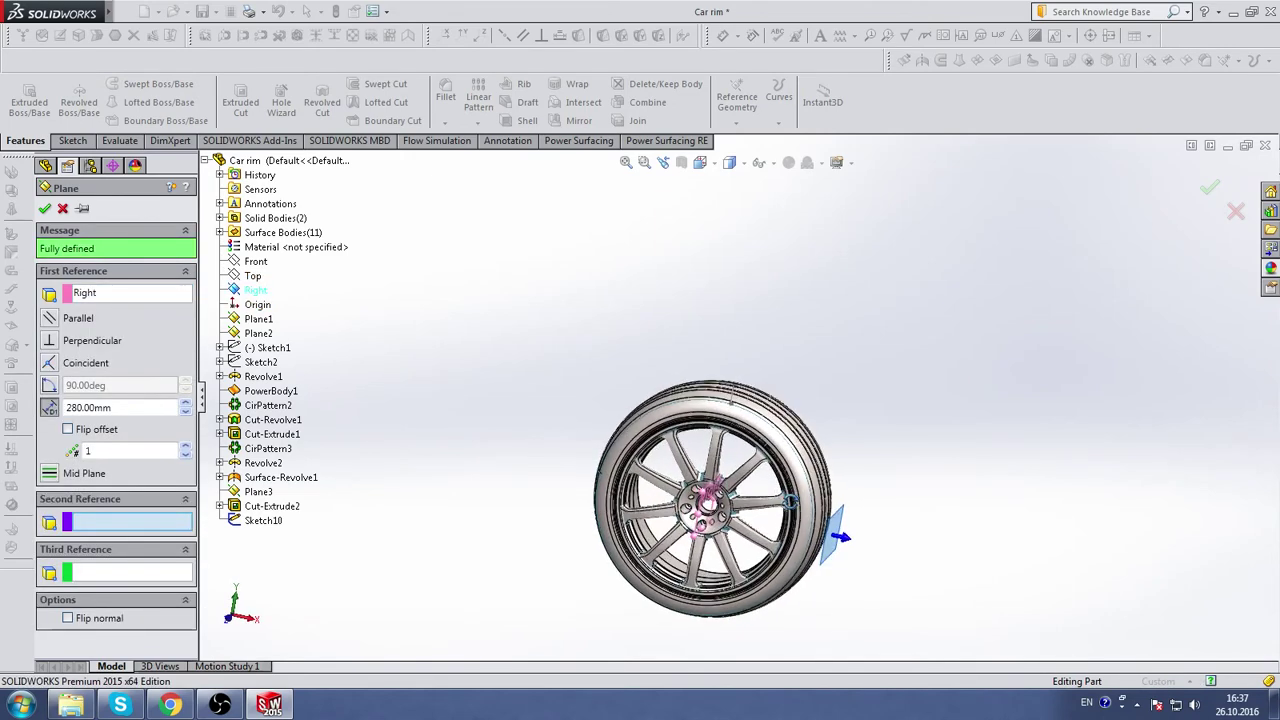
scroll(765, 470, "down", 2)
scroll(770, 437, "down", 2)
mouse_move(770, 437)
middle_mouse_down()
mouse_move(762, 428)
mouse_move(735, 494)
middle_mouse_up()
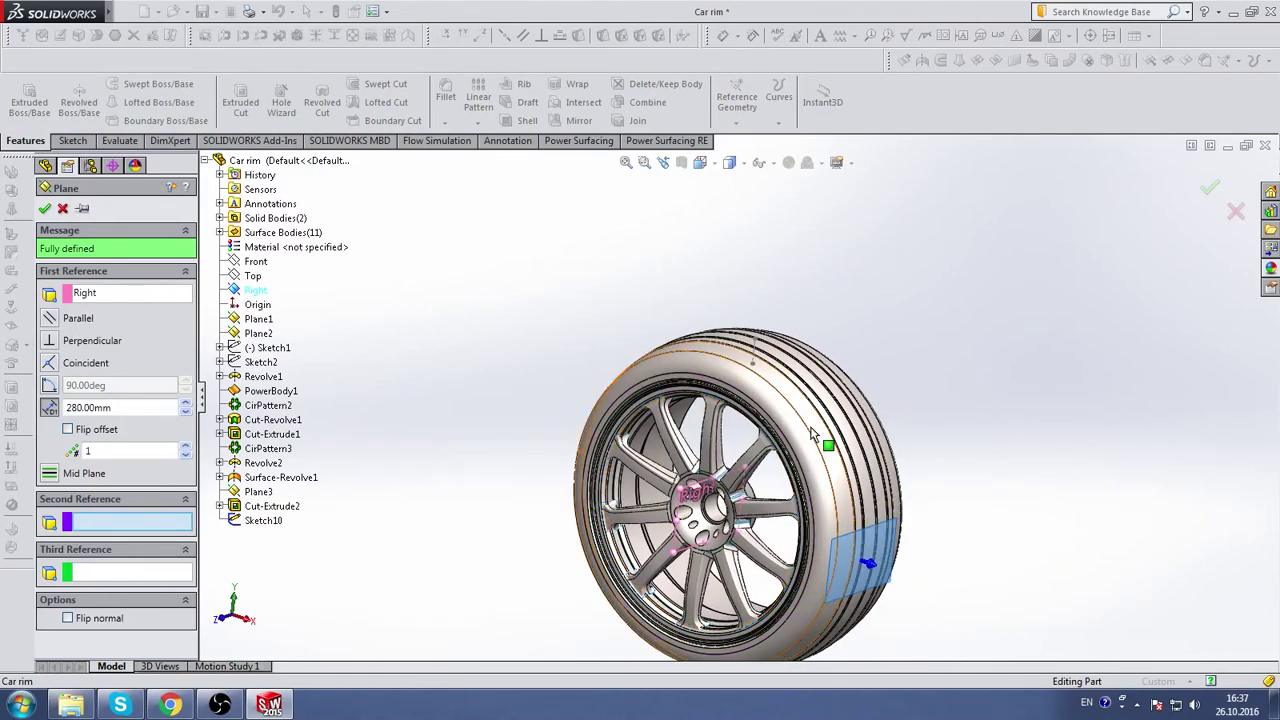
mouse_move(700, 400)
middle_mouse_down()
mouse_move(760, 383)
mouse_move(478, 446)
middle_mouse_up()
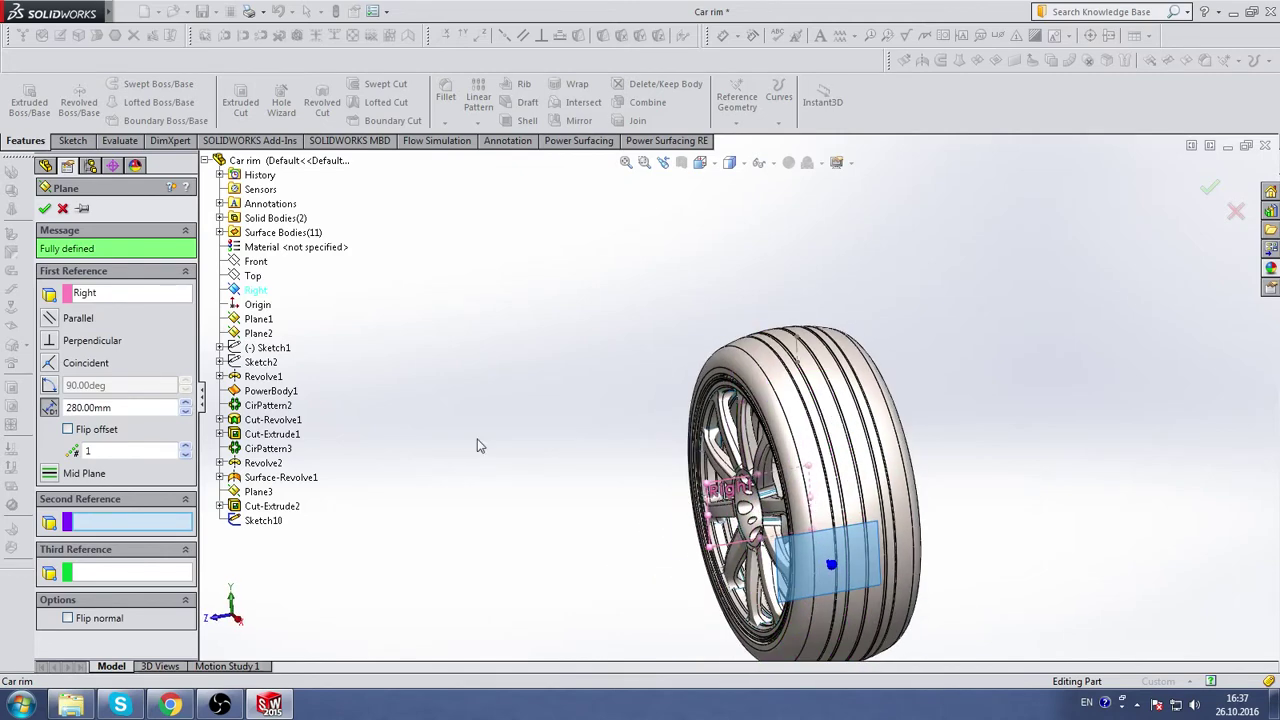
- Replace the first reference with the Front plane, add Point2@Sketch10, and accept Plane4
left_click(88, 296)
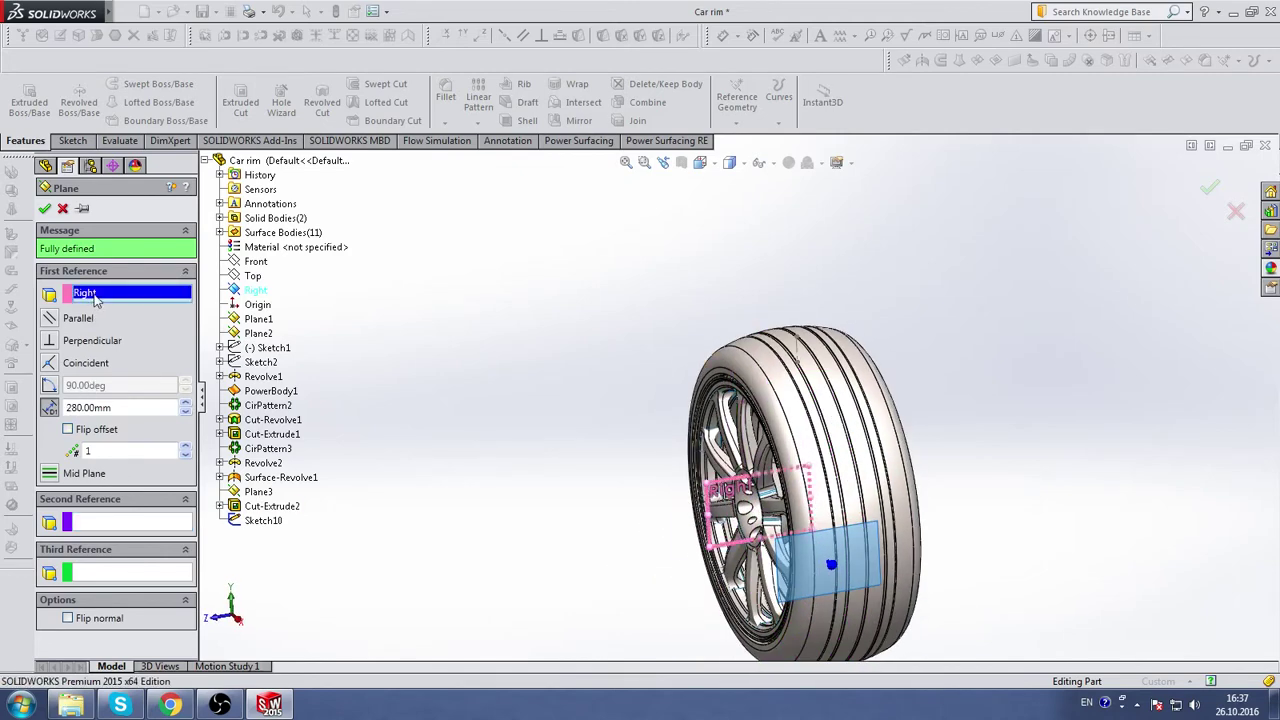
key("Delete")
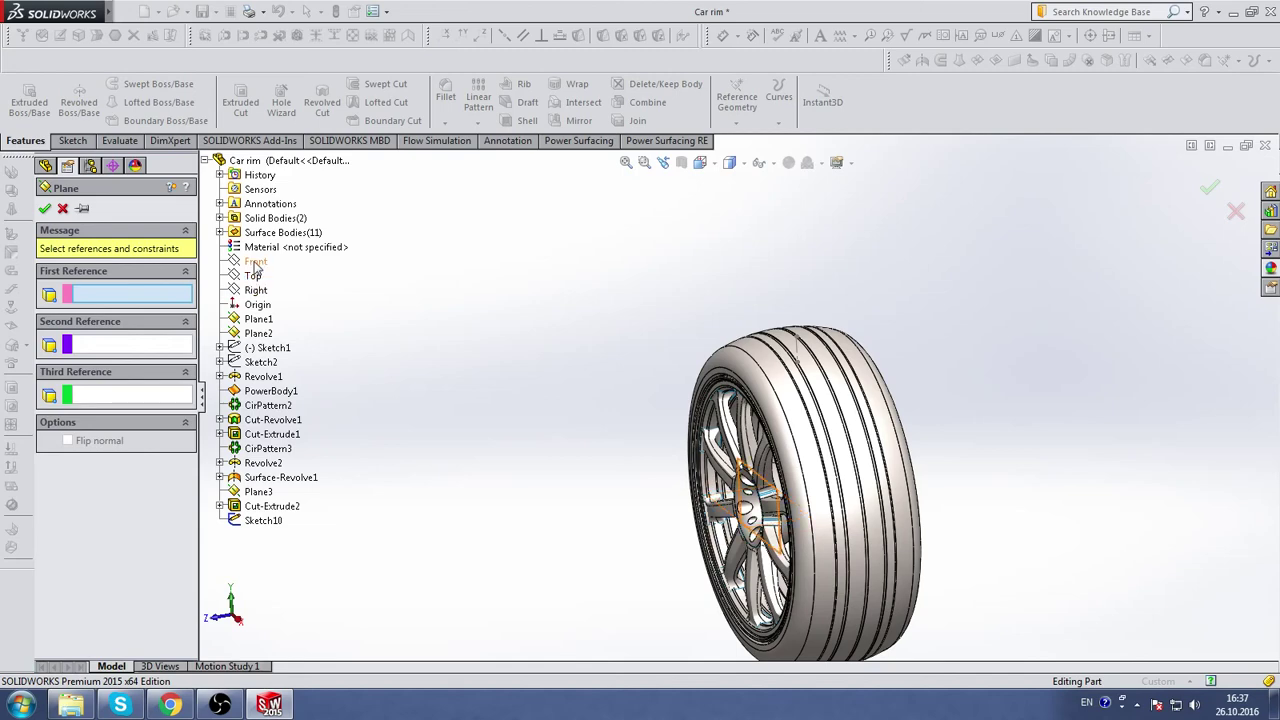
left_click(256, 263)
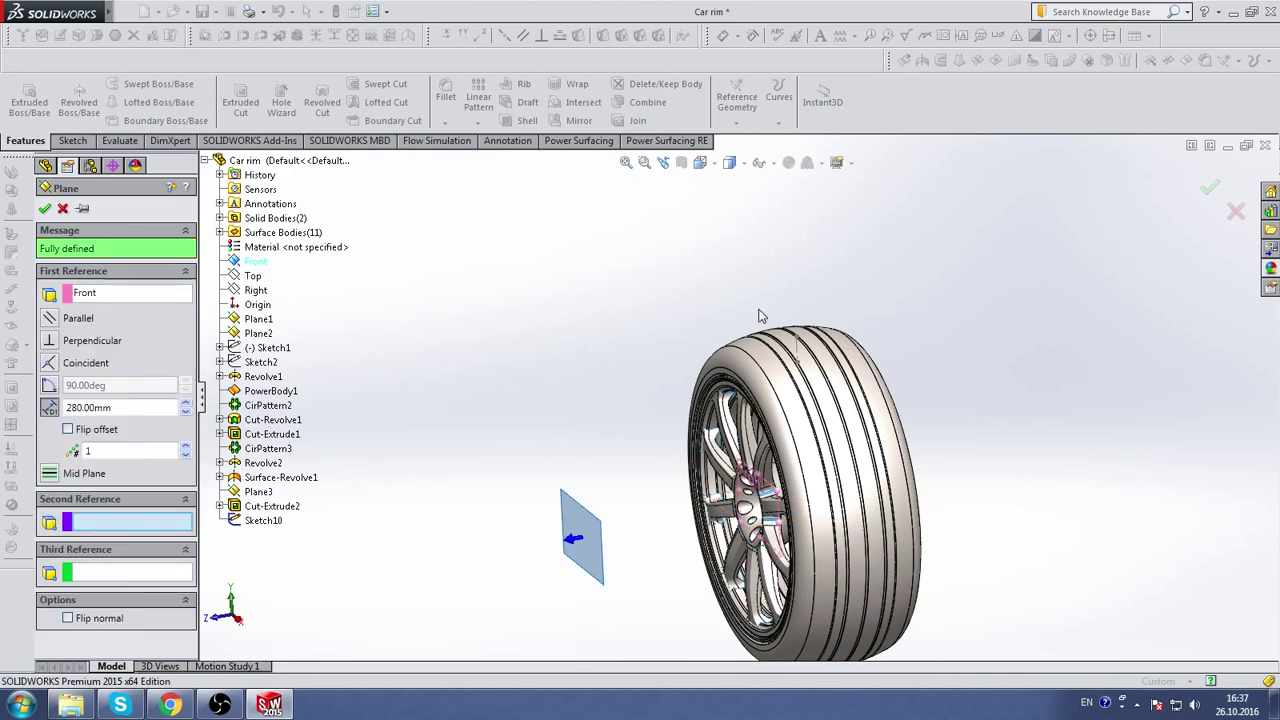
left_click(798, 363)
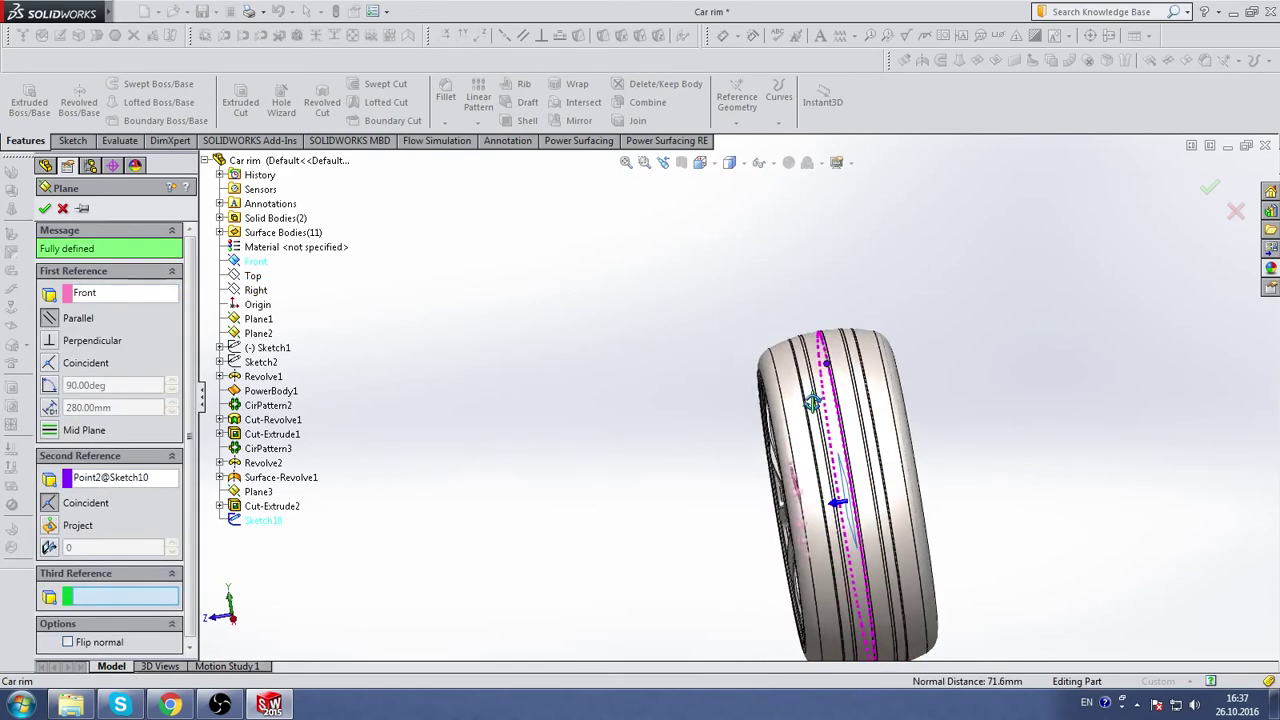
mouse_move(833, 413)
middle_mouse_down()
mouse_move(870, 415)
mouse_move(843, 500)
mouse_move(803, 381)
mouse_move(893, 455)
middle_mouse_up()
left_click(45, 208)
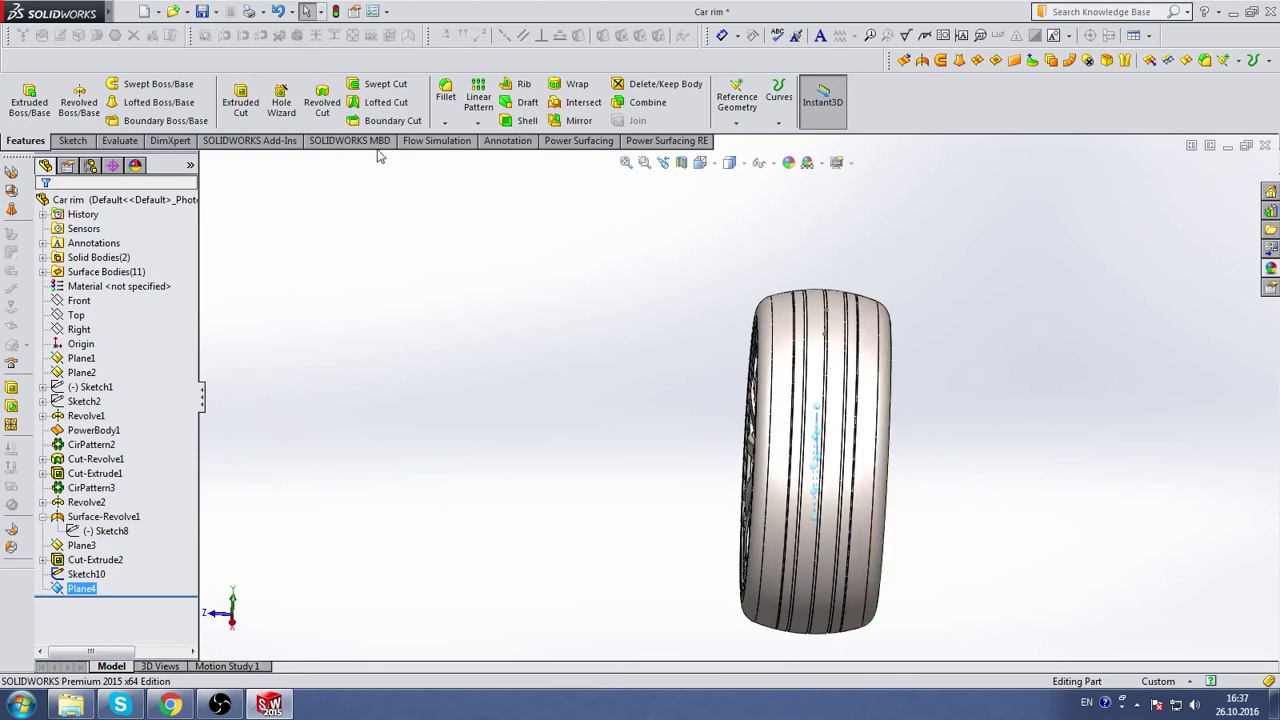
- Mirror Cut-Extrude2 across Plane4, creating Mirror1 as a second crescent groove
left_click(581, 130)
mouse_move(820, 414)
middle_mouse_down()
mouse_move(808, 374)
mouse_move(908, 360)
mouse_move(1081, 436)
middle_mouse_up()
scroll(929, 450, "down", 2)
scroll(929, 450, "down", 3)
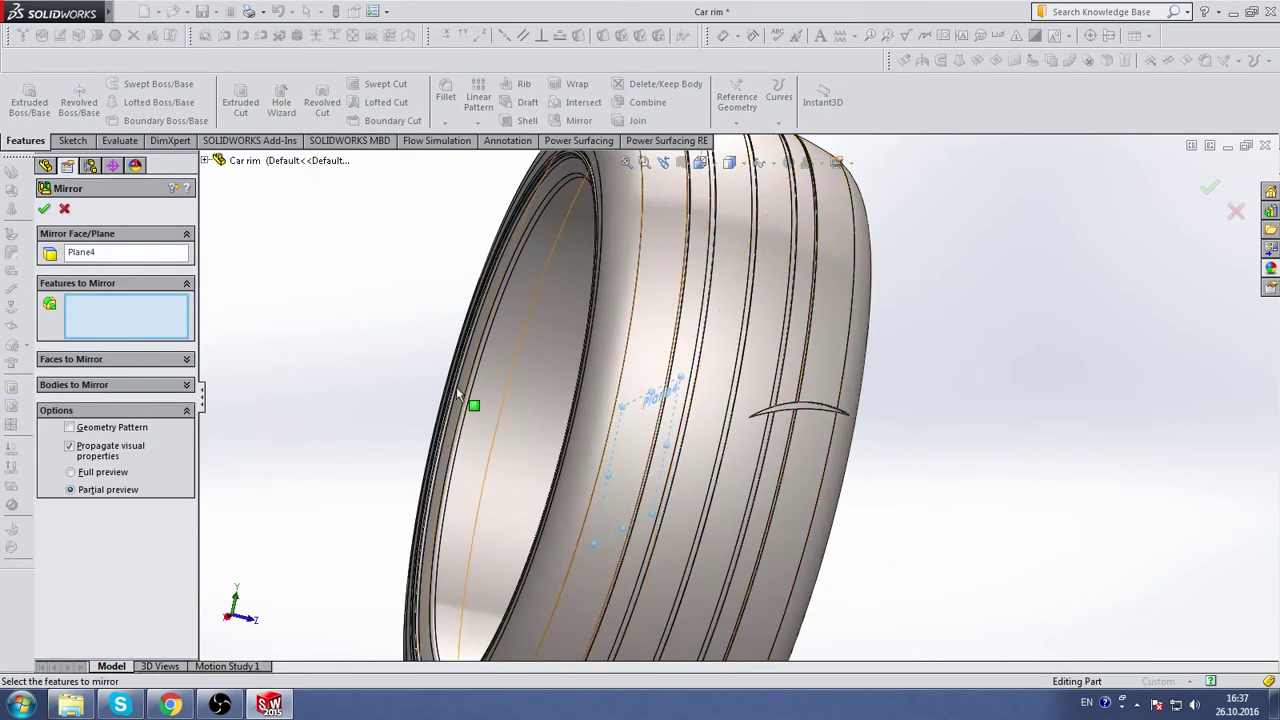
left_click(206, 162)
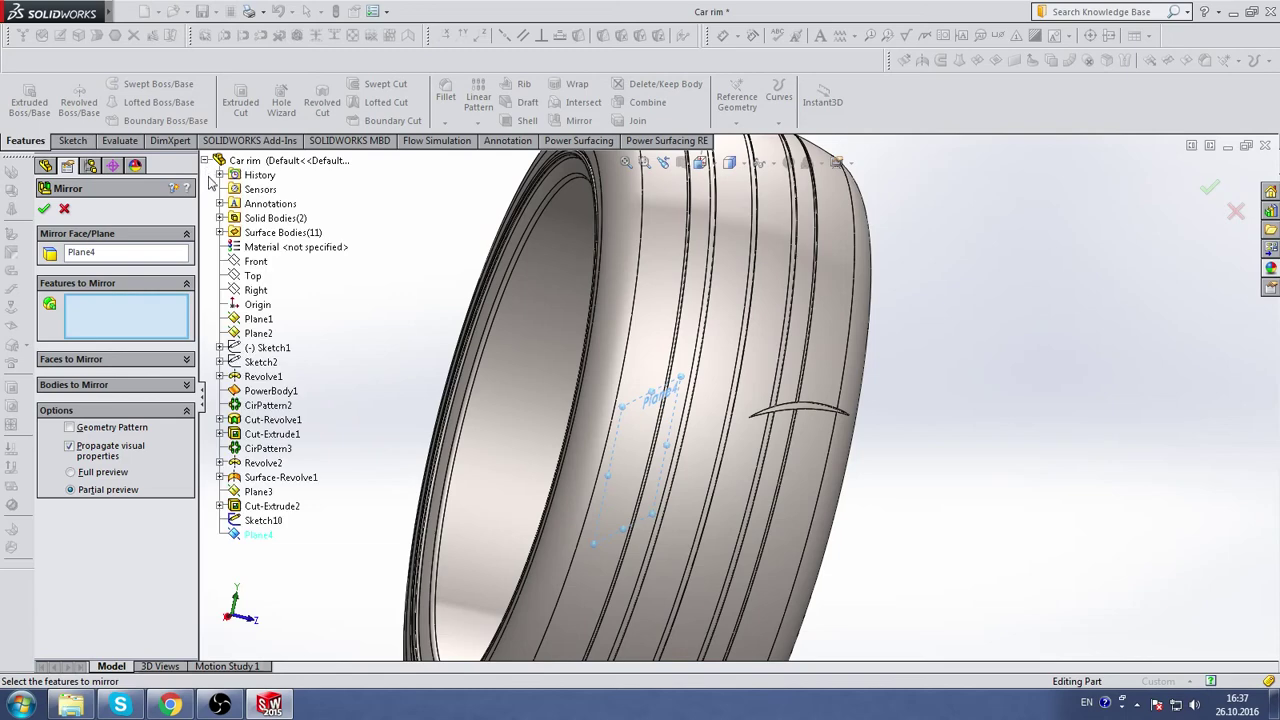
left_click(262, 508)
scroll(825, 360, "up", 2)
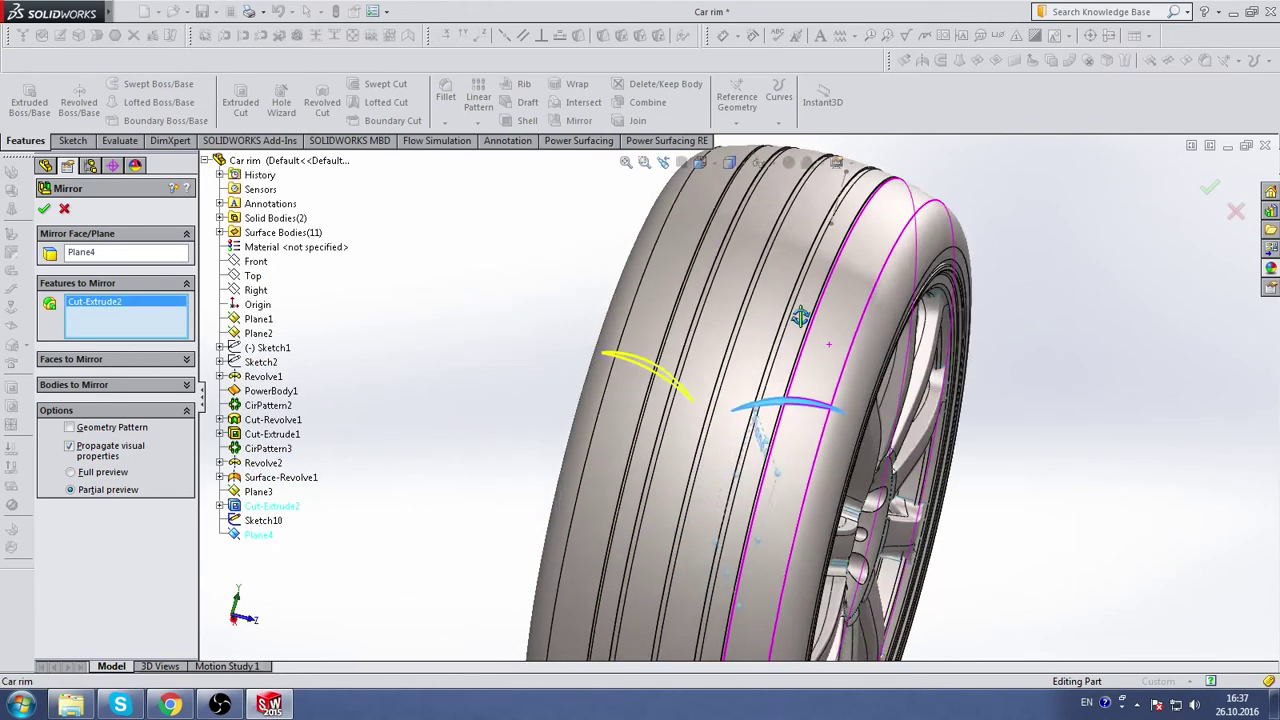
scroll(828, 380, "up", 2)
scroll(835, 401, "up", 2)
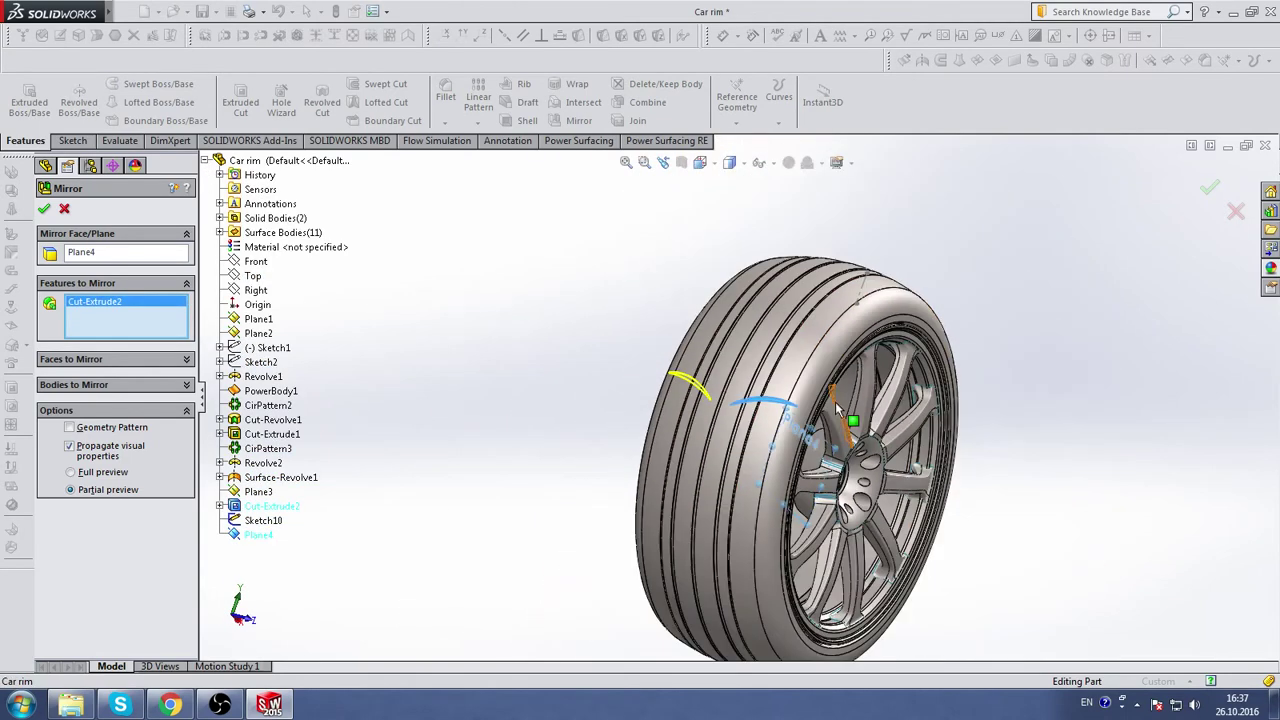
left_click(44, 209)
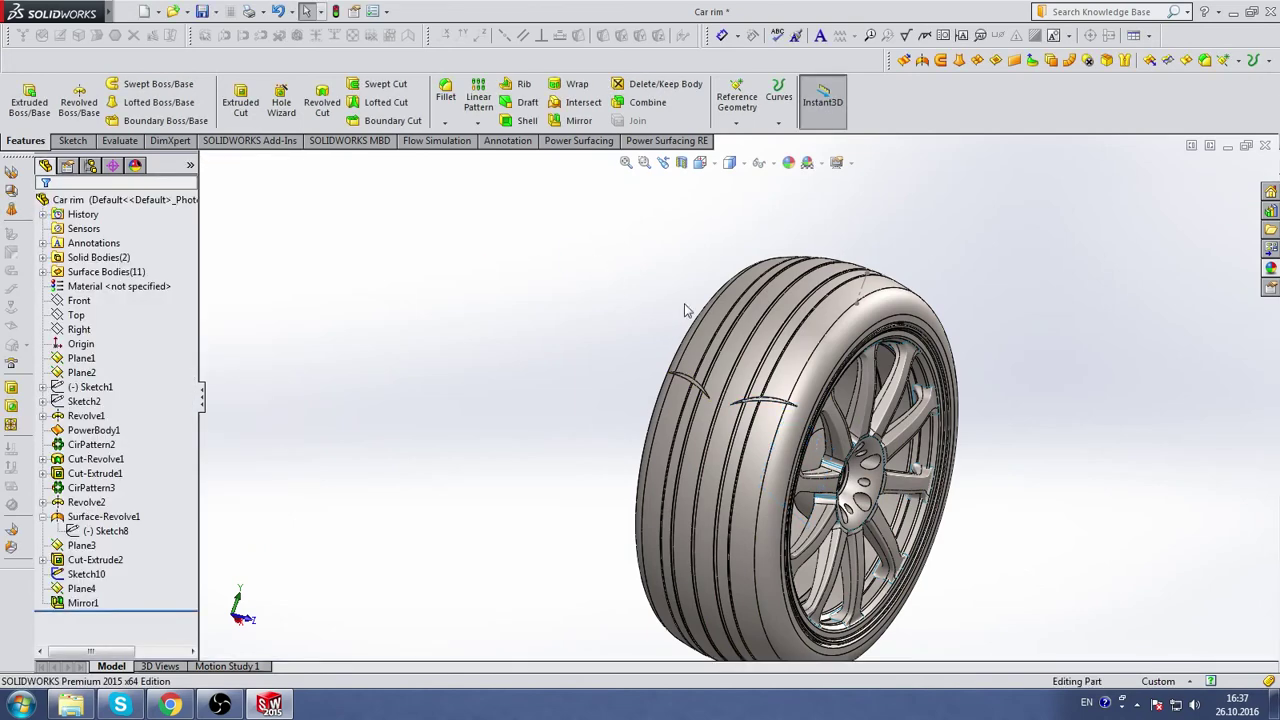
mouse_move(688, 310)
middle_mouse_down()
mouse_move(672, 274)
mouse_move(880, 347)
middle_mouse_up()
scroll(880, 347, "up", 3)
scroll(832, 353, "down", 2)
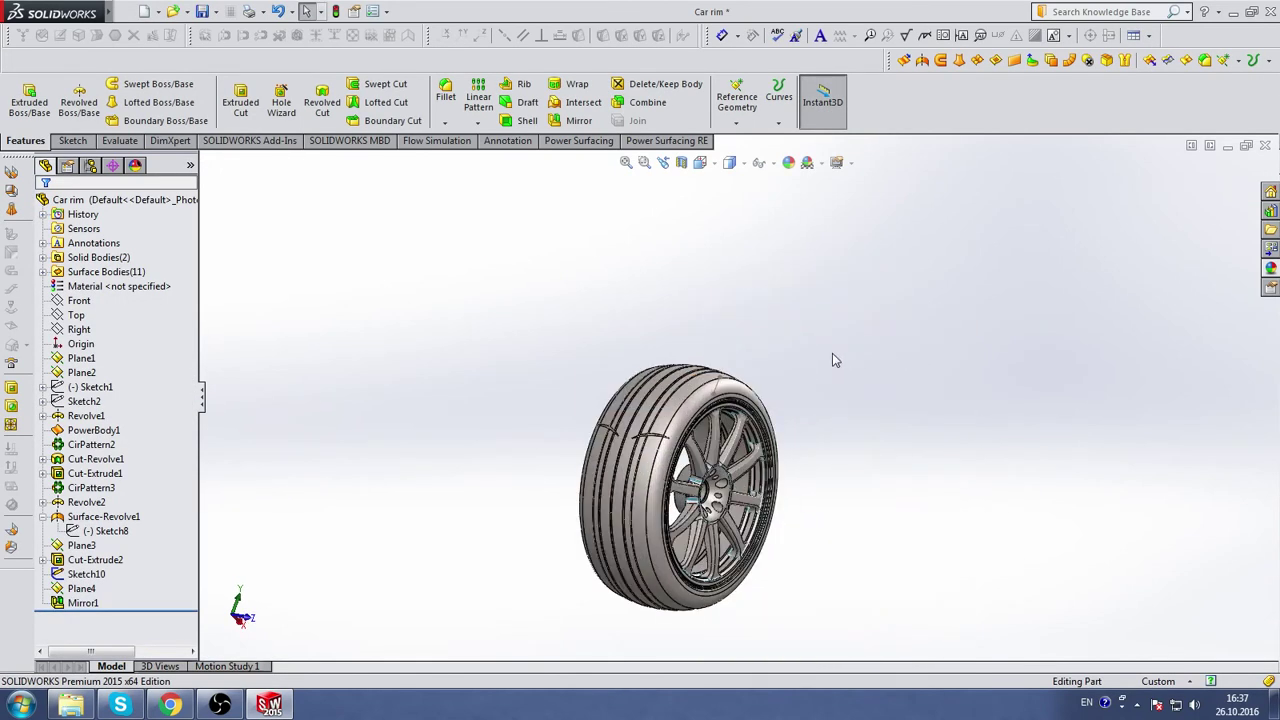
scroll(832, 353, "down", 1)
- Hide sketches in the model view
left_click(185, 11)
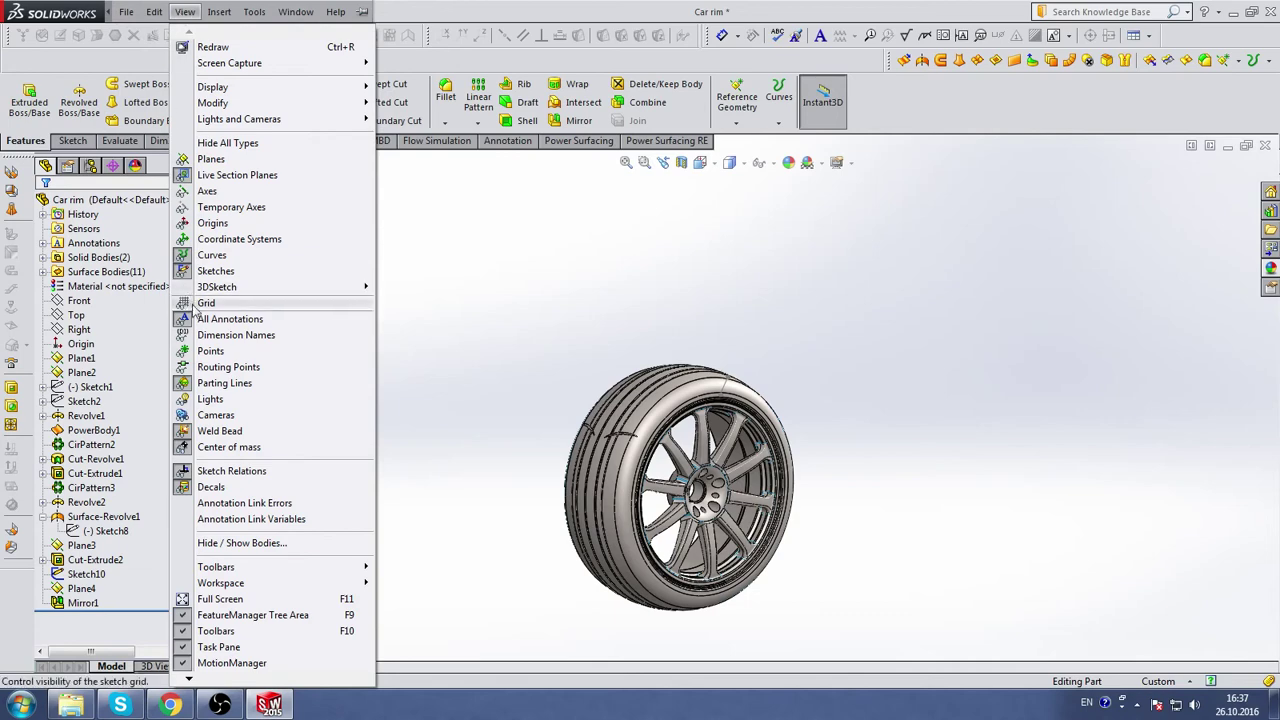
left_click(182, 273)
mouse_move(661, 316)
middle_mouse_down()
mouse_move(634, 306)
mouse_move(703, 326)
mouse_move(705, 452)
middle_mouse_up()
scroll(705, 452, "down", 3)
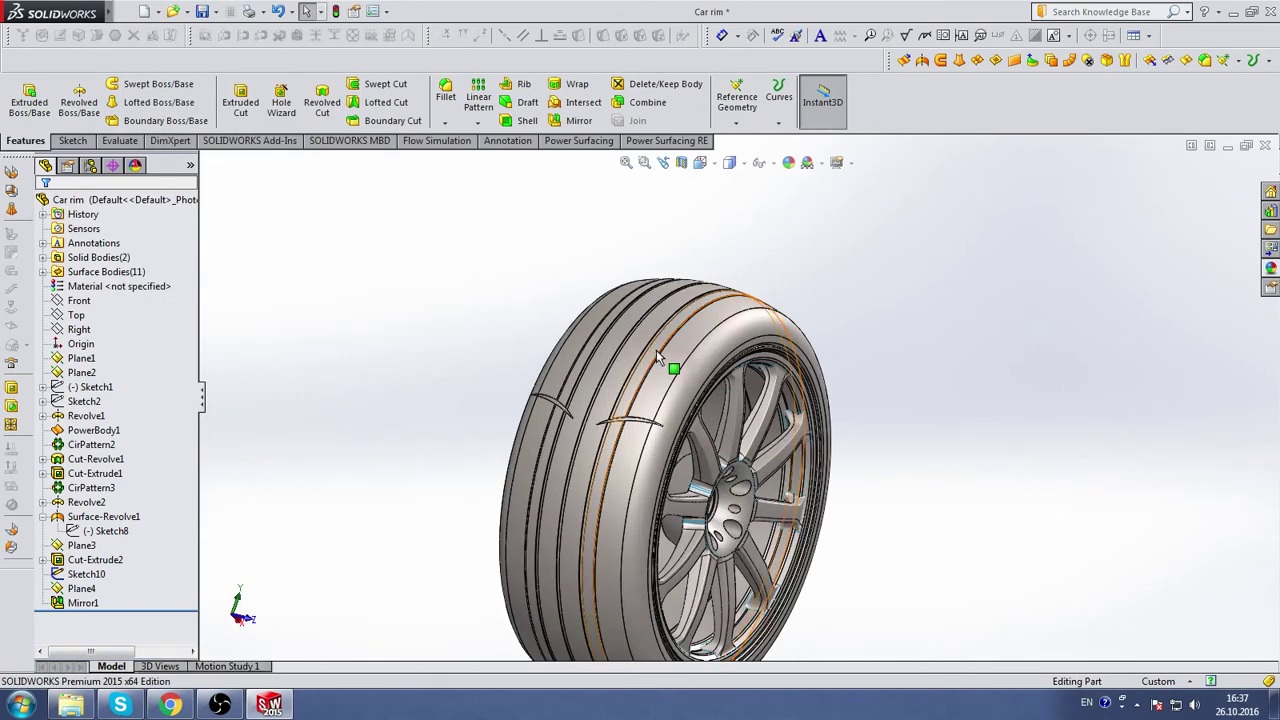
scroll(755, 420, "up", 2)
- Circularly pattern Cut-Extrude2 and Mirror1 53 times over 360° around a tire edge axis
left_click(489, 126)
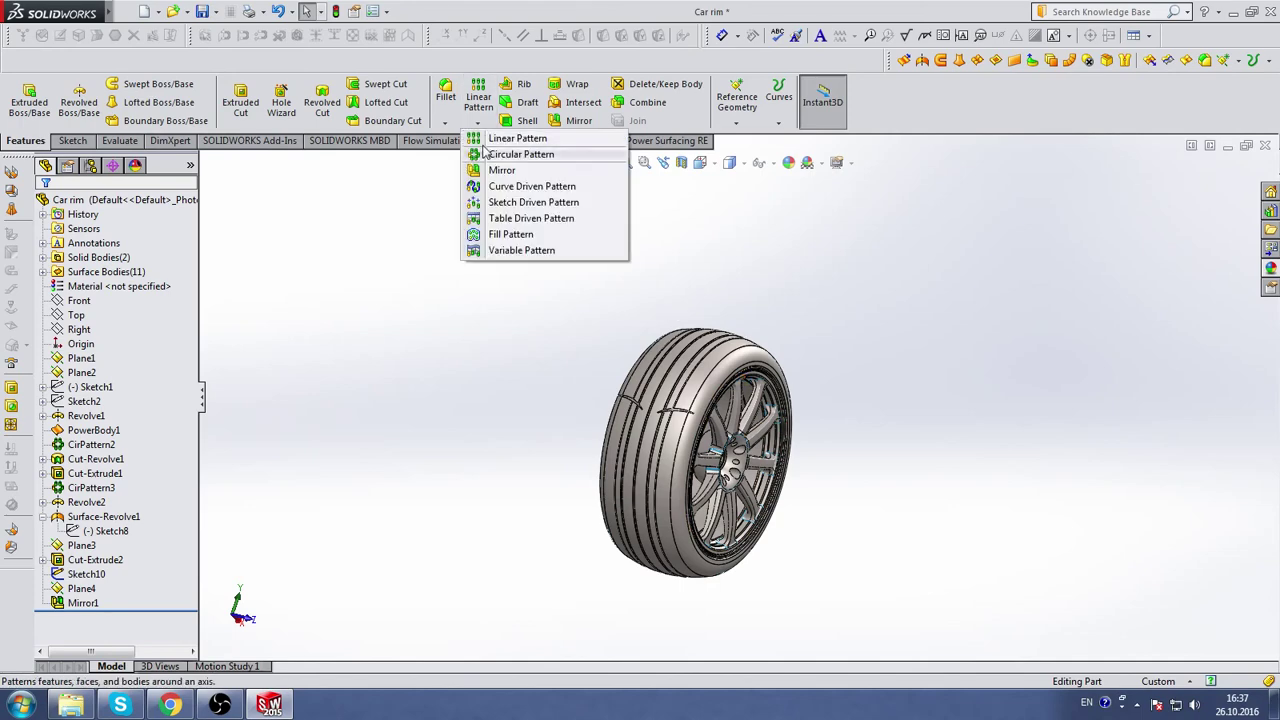
left_click(503, 158)
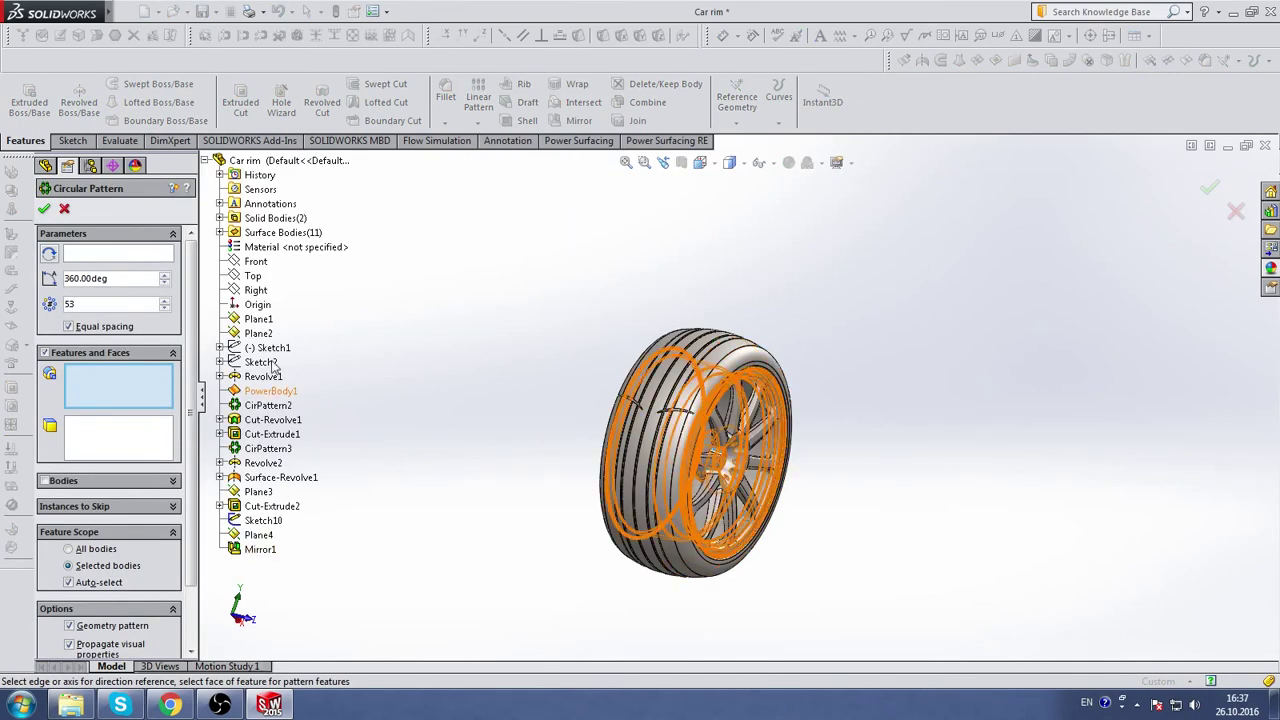
left_click(126, 257)
scroll(660, 425, "down", 3)
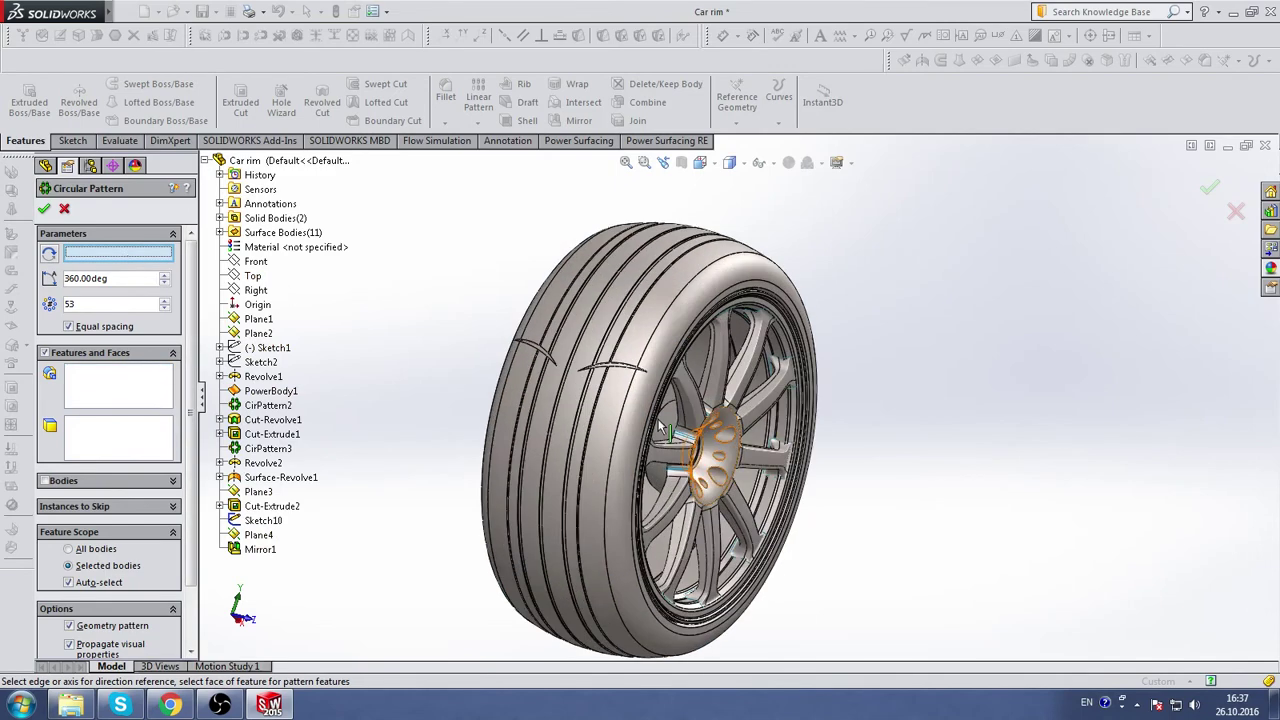
left_click(566, 412)
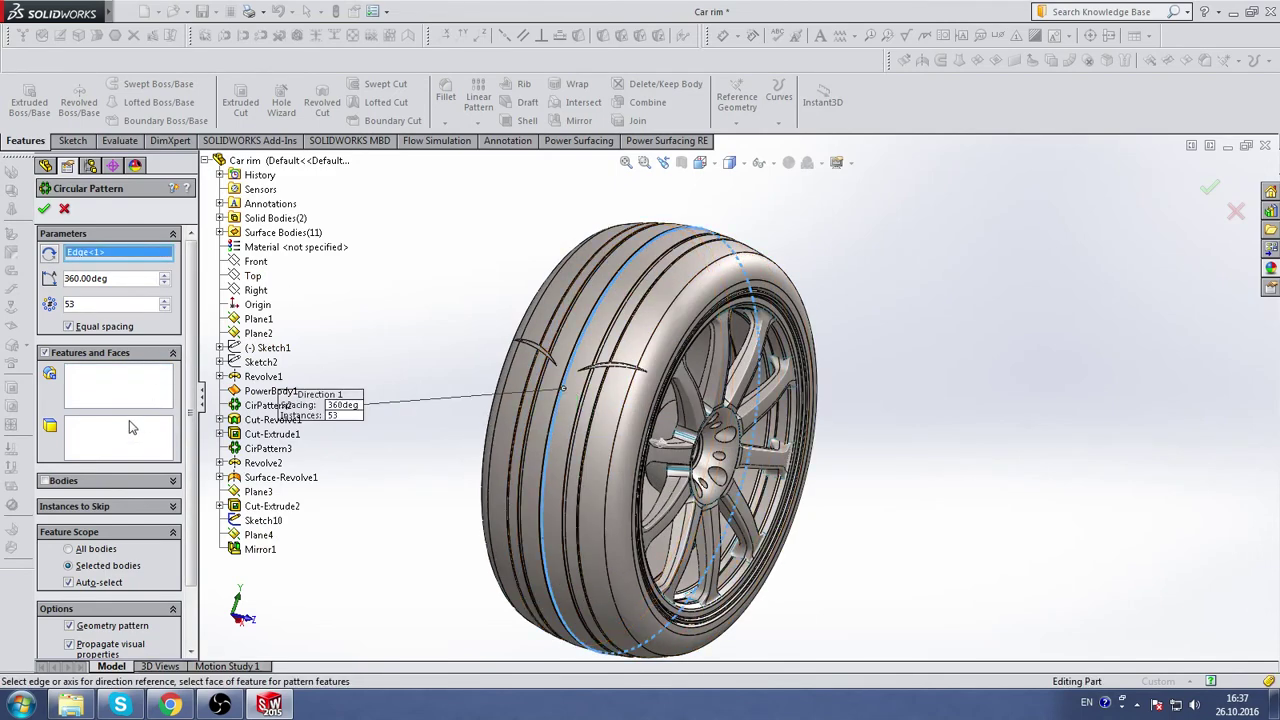
left_click(112, 393)
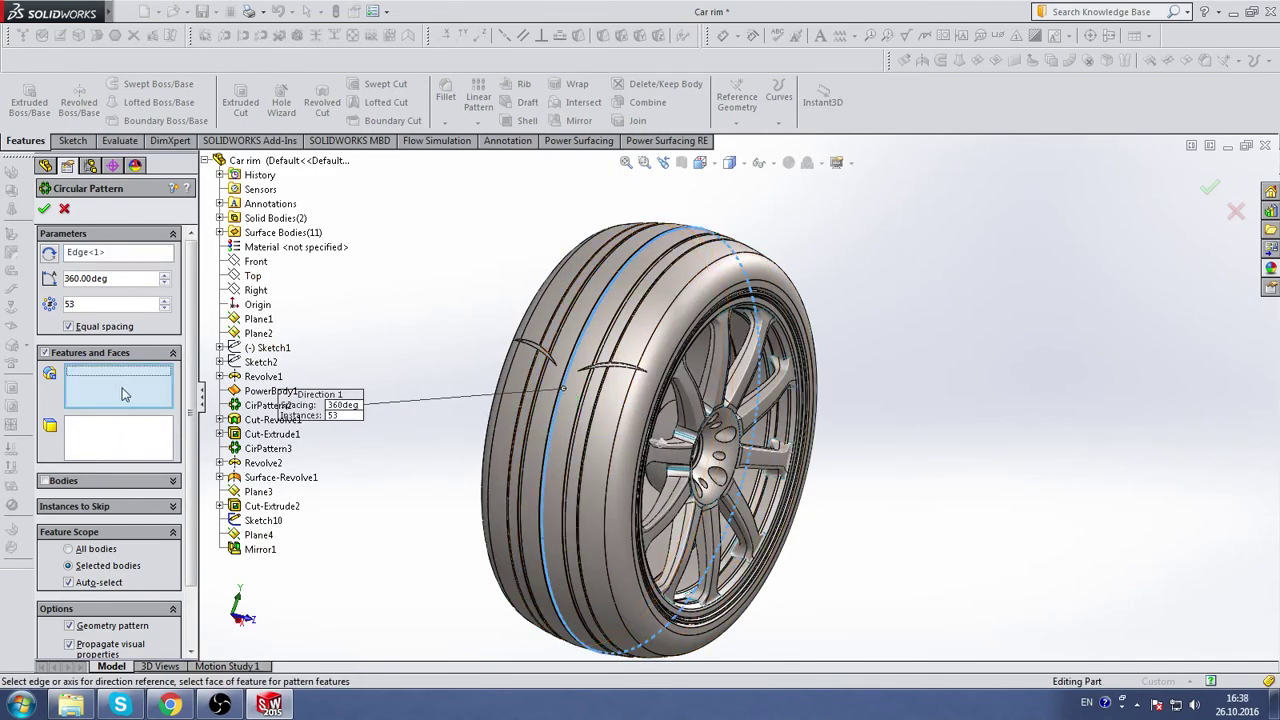
left_click(268, 506)
left_click(255, 551)
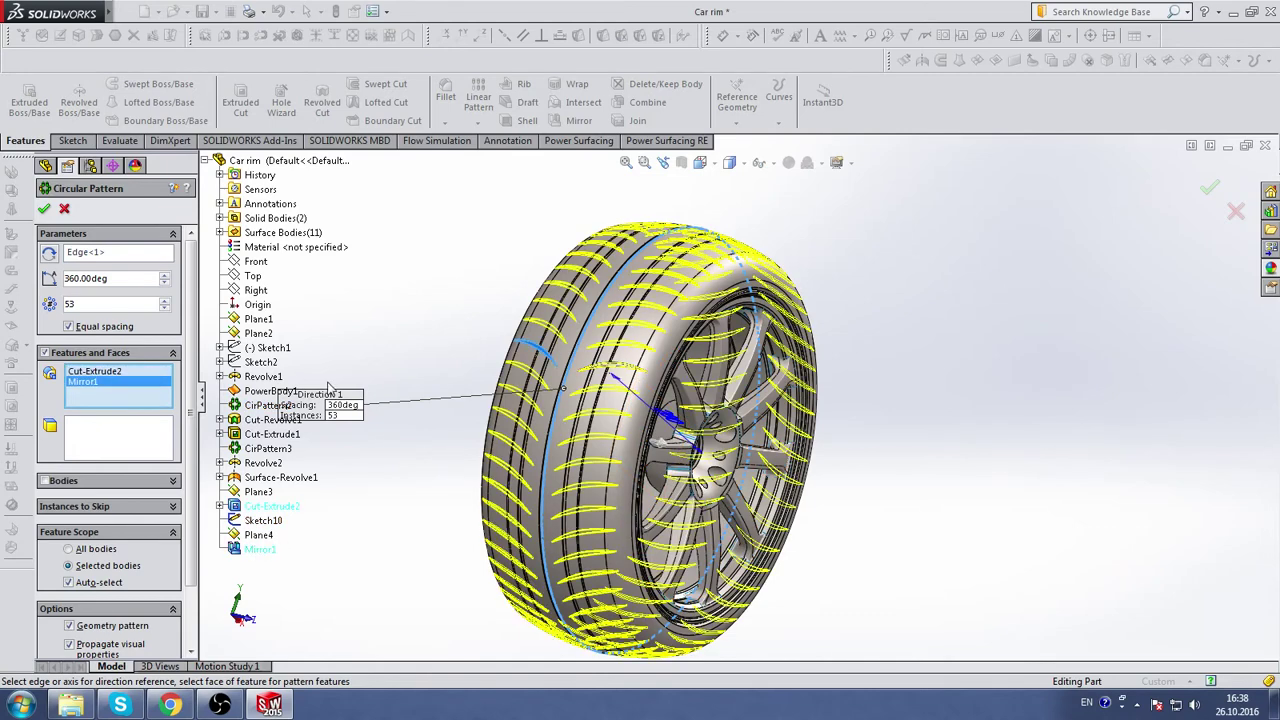
left_click(44, 210)
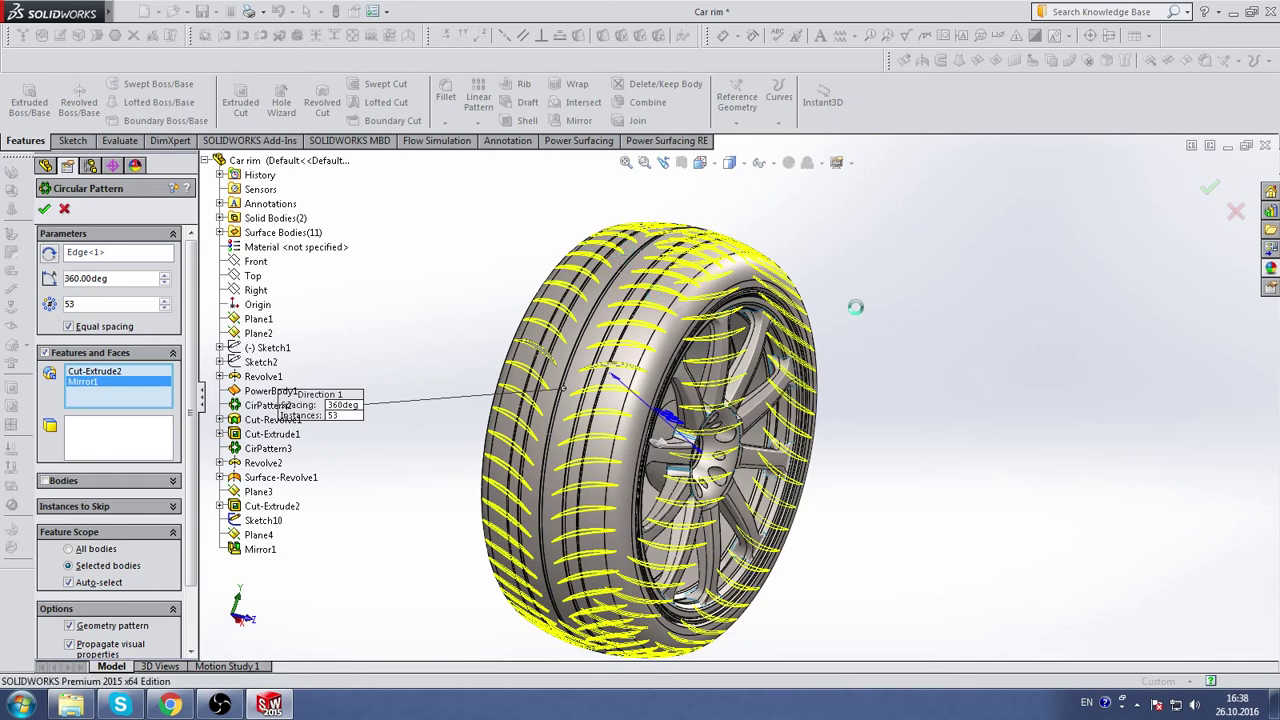
mouse_move(856, 314)
middle_mouse_down()
mouse_move(738, 398)
mouse_move(818, 287)
mouse_move(906, 303)
mouse_move(937, 294)
middle_mouse_up()
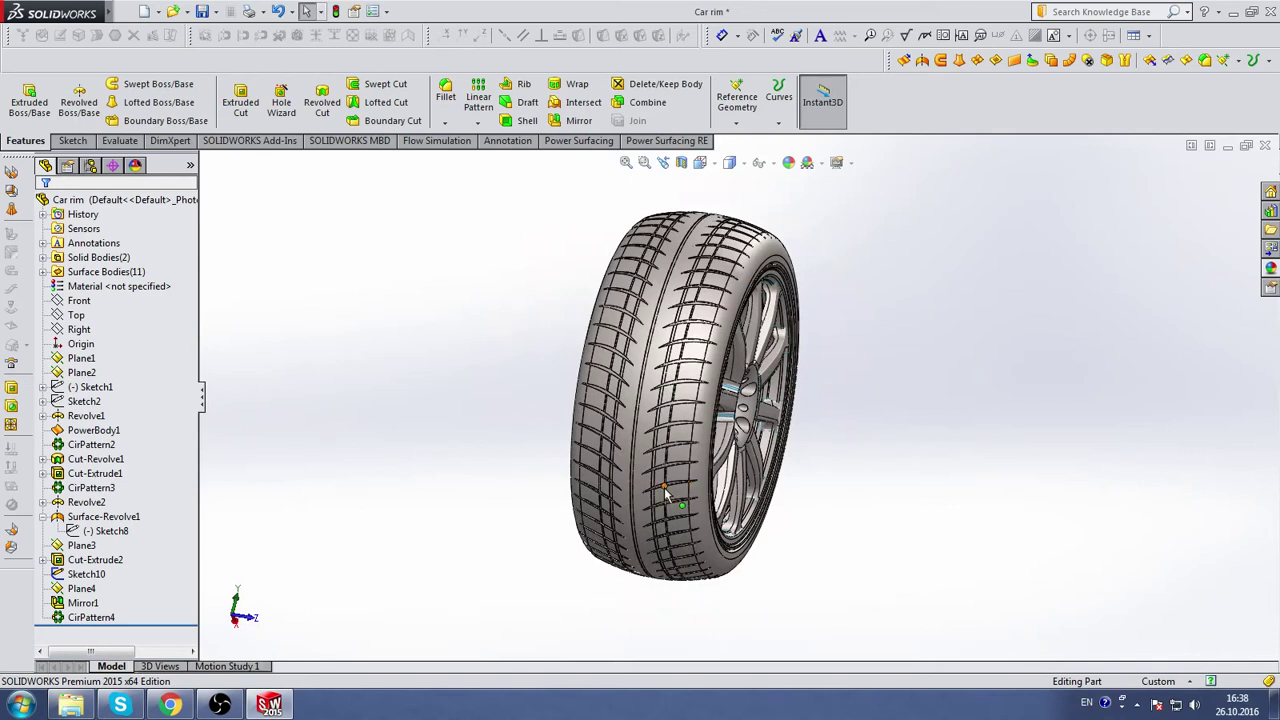
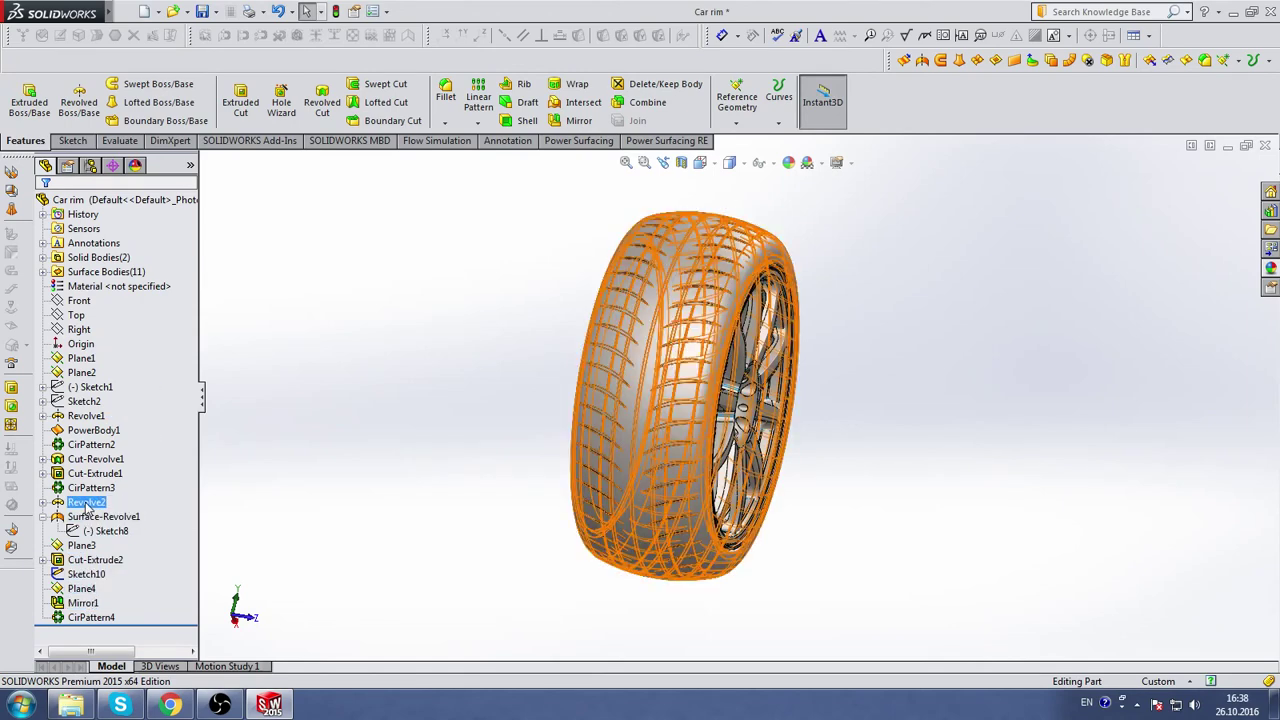
- Select Revolve2 through CirPattern4 and edit the appearance of the whole Car rim part
left_click(86, 503)
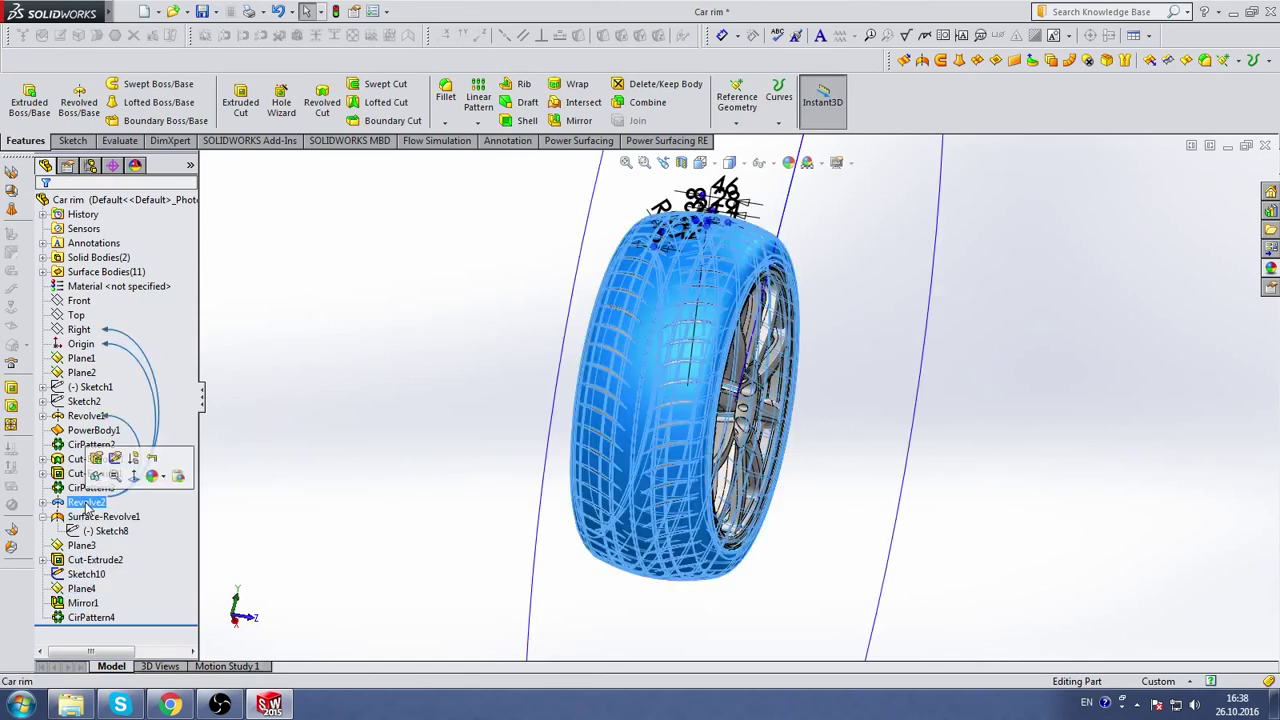
left_click(91, 618, "shift")
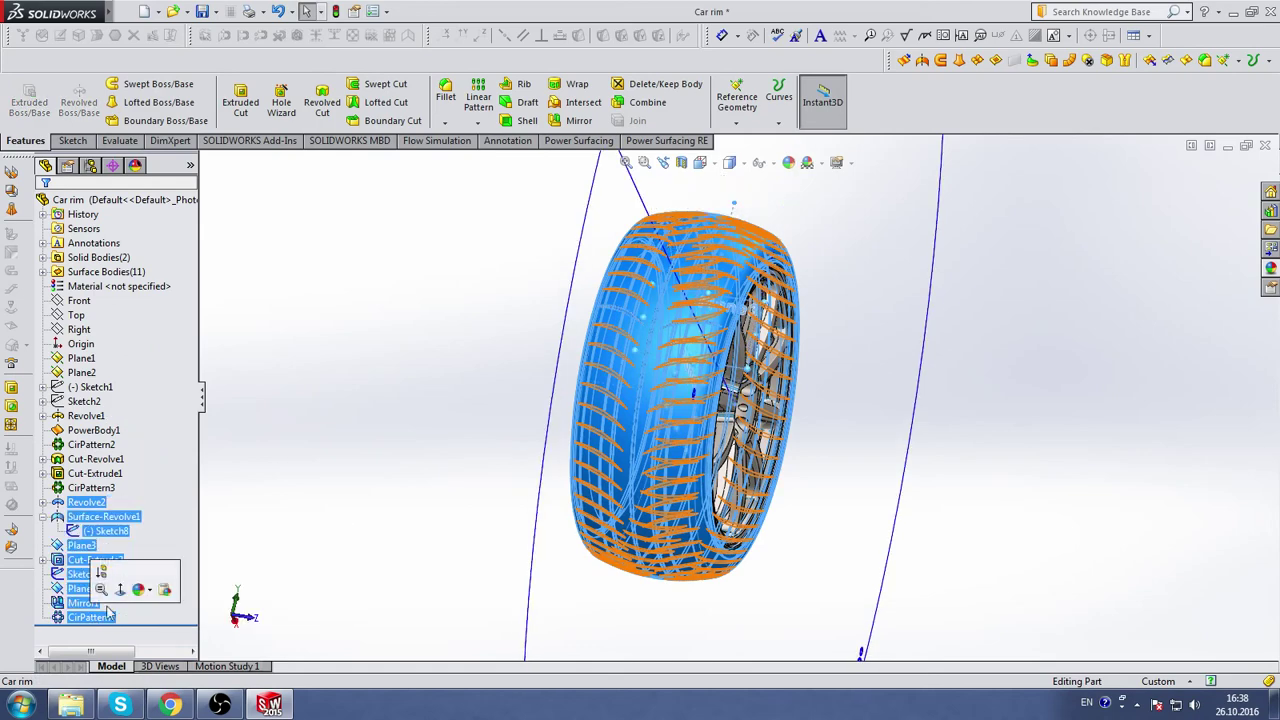
left_click(152, 595)
left_click(152, 595)
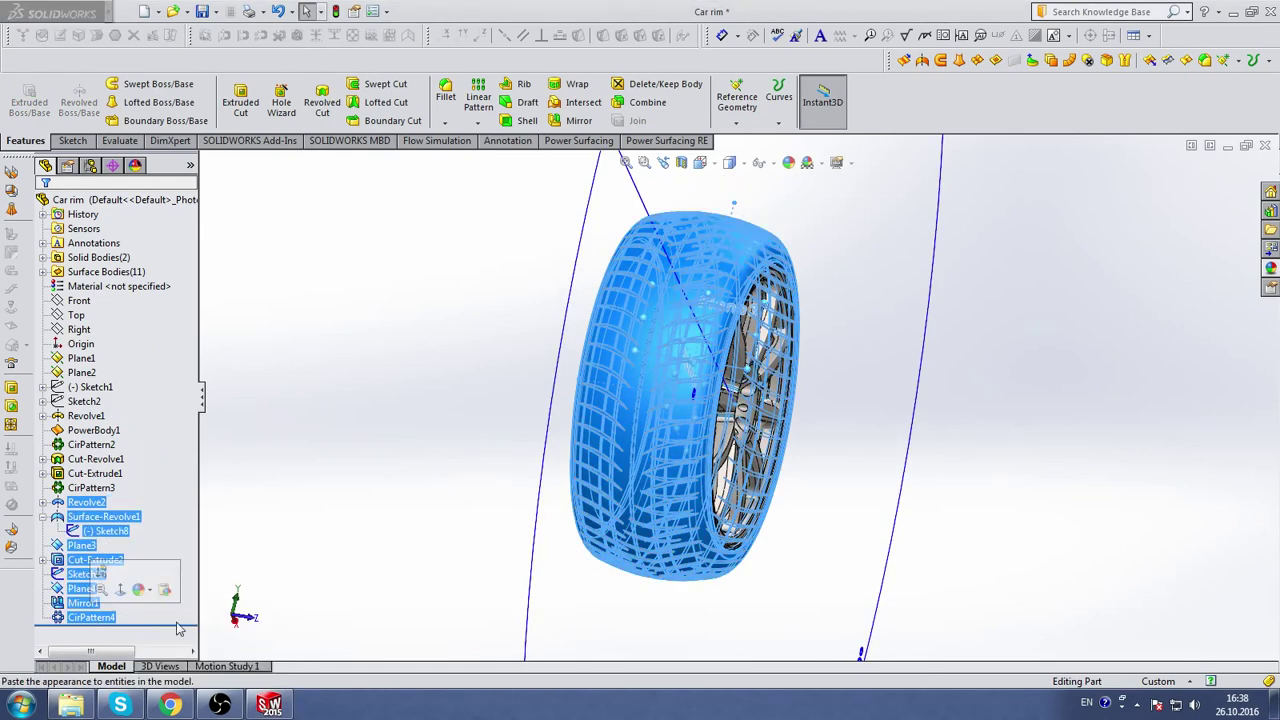
left_click(152, 596)
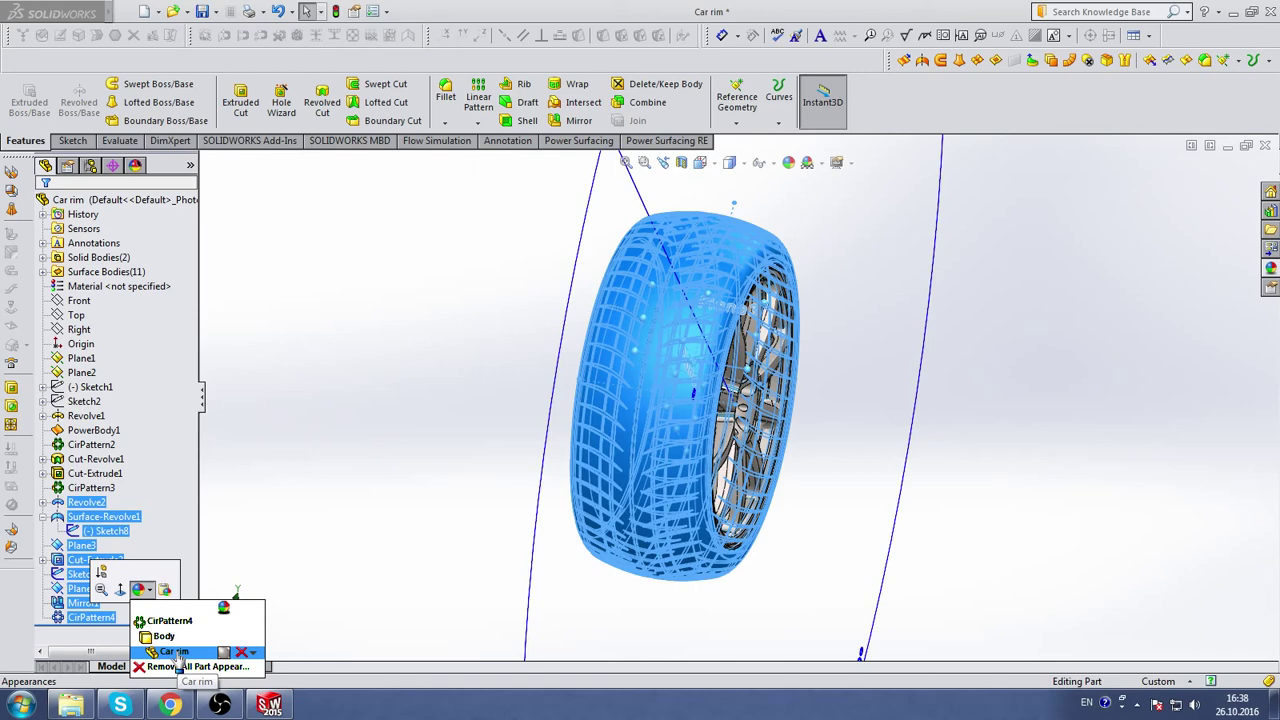
left_click(175, 652)
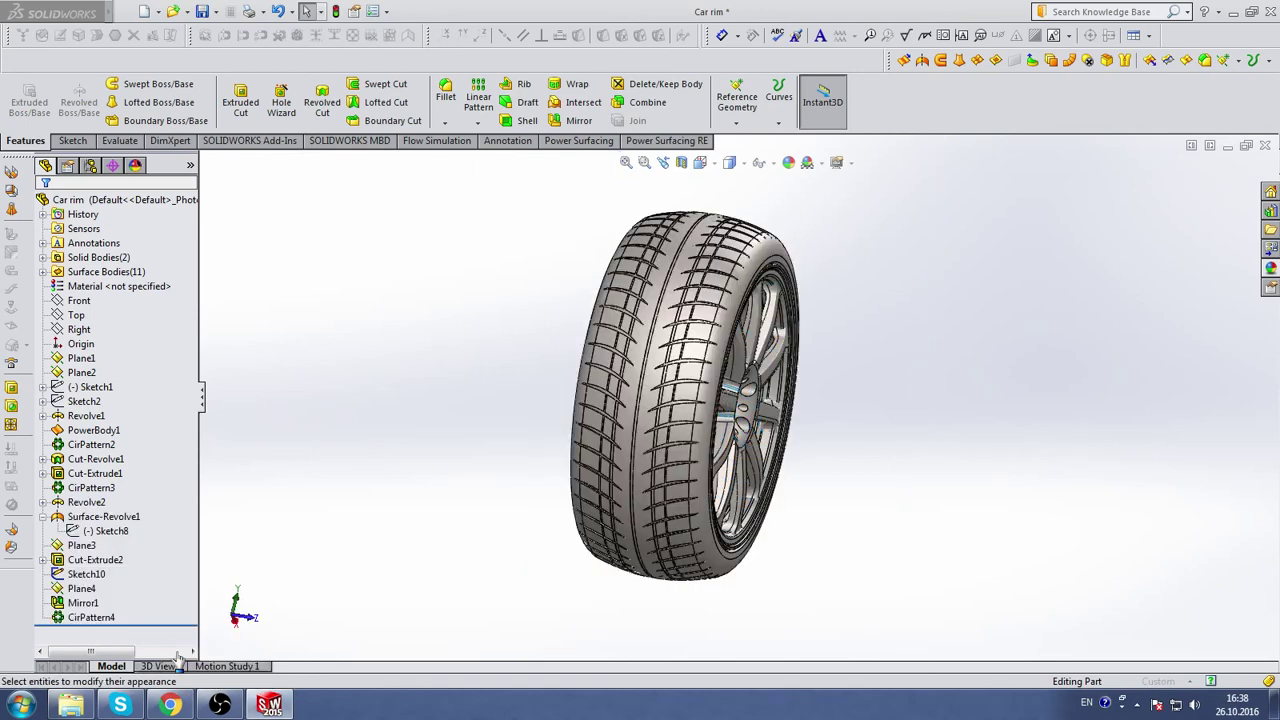
- Select the Revolve2 and Surface-Revolve1 tire features together in the FeatureManager
key("Escape")
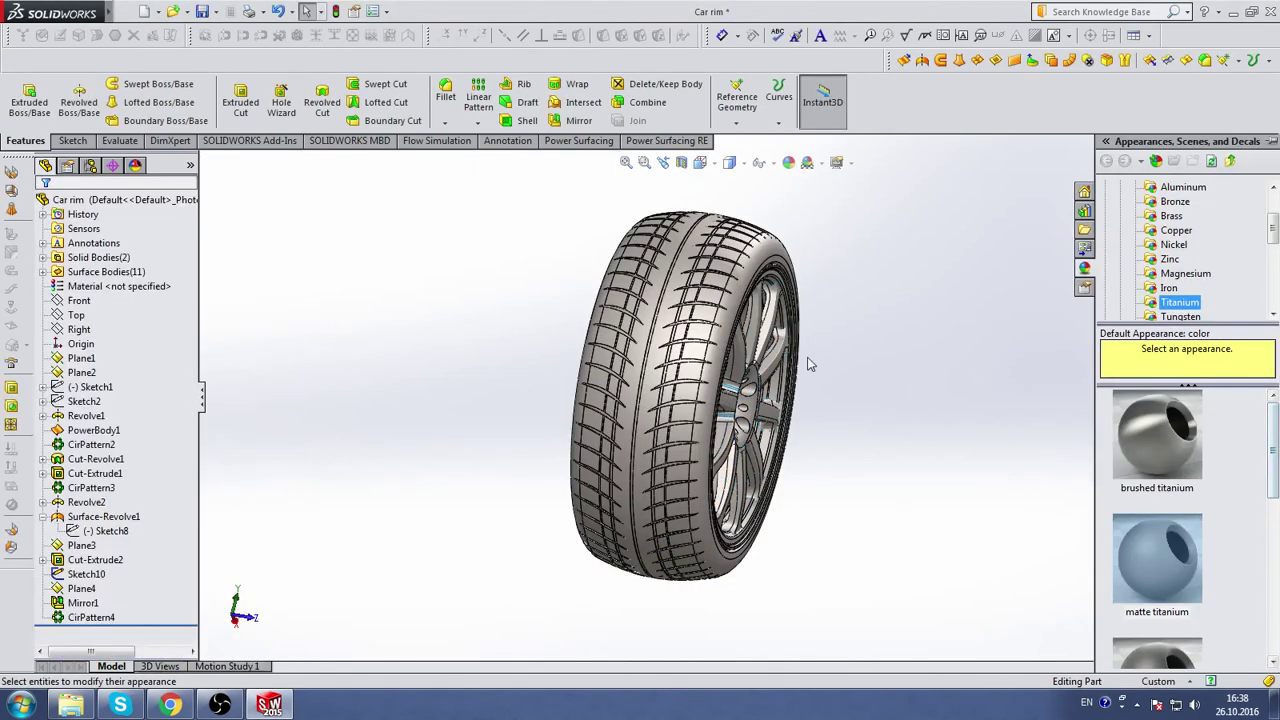
middle_click_drag(808, 363, 843, 294)
scroll(843, 294, "up", 5)
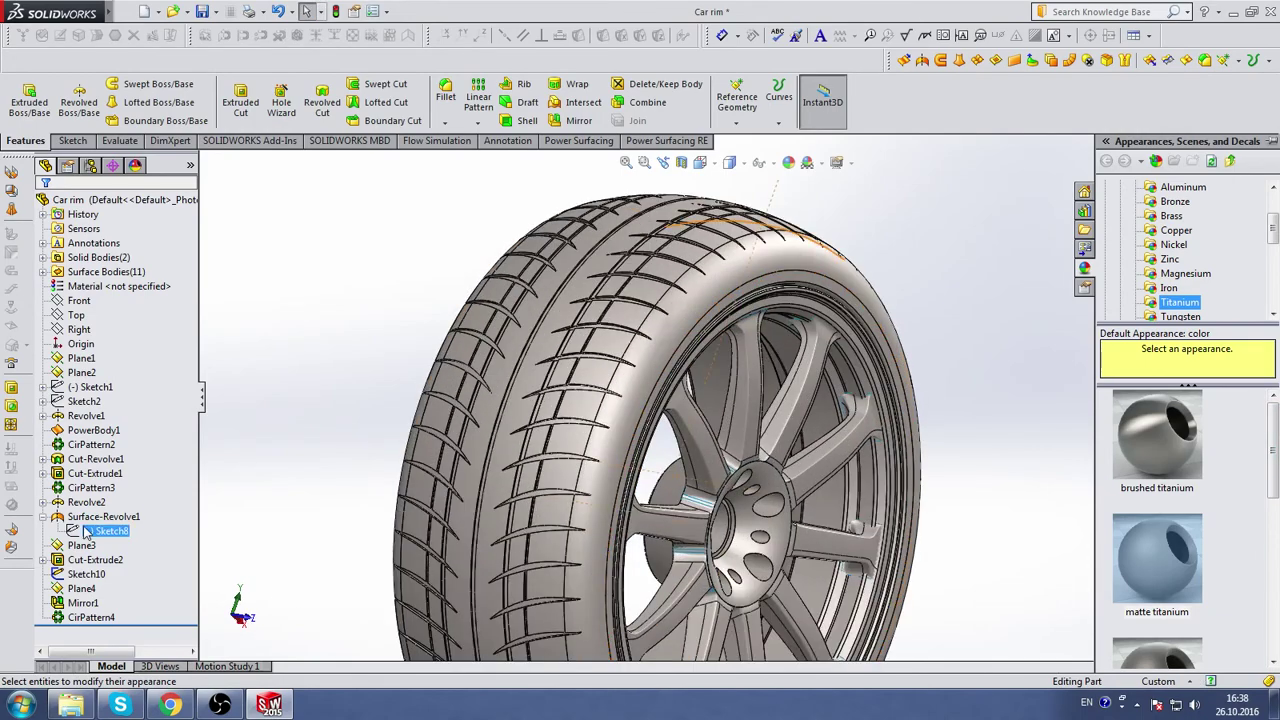
right_click(86, 502)
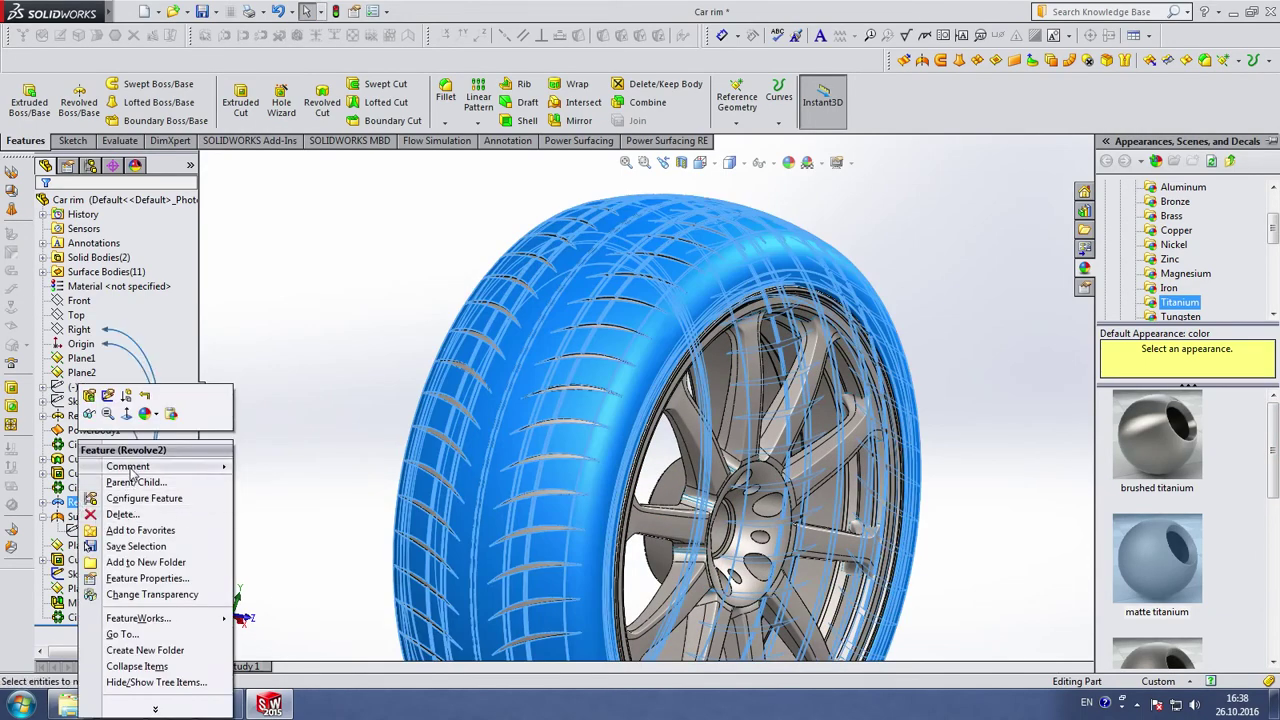
key("Escape")
left_click(83, 517, "ctrl")
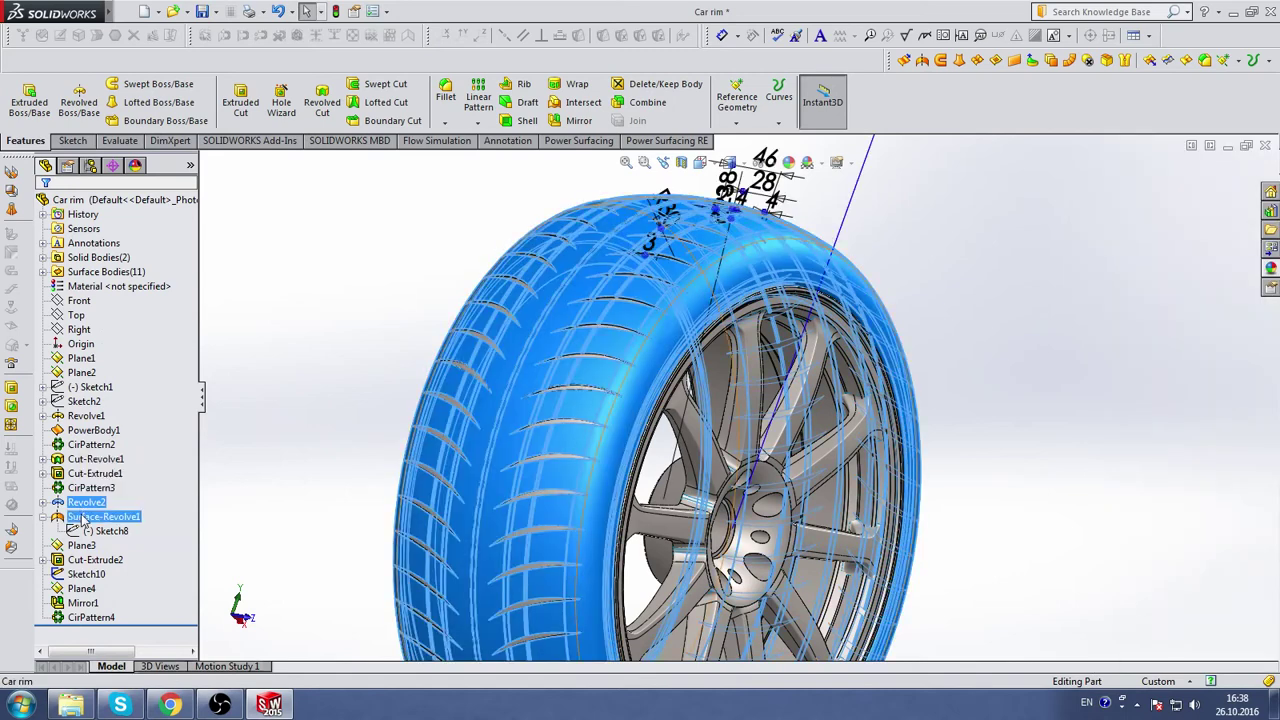
right_click(83, 517)
- Apply Rubber > matte rubber to Revolve2 and Surface-Revolve1, leaving the rim metallic
left_click(158, 457)
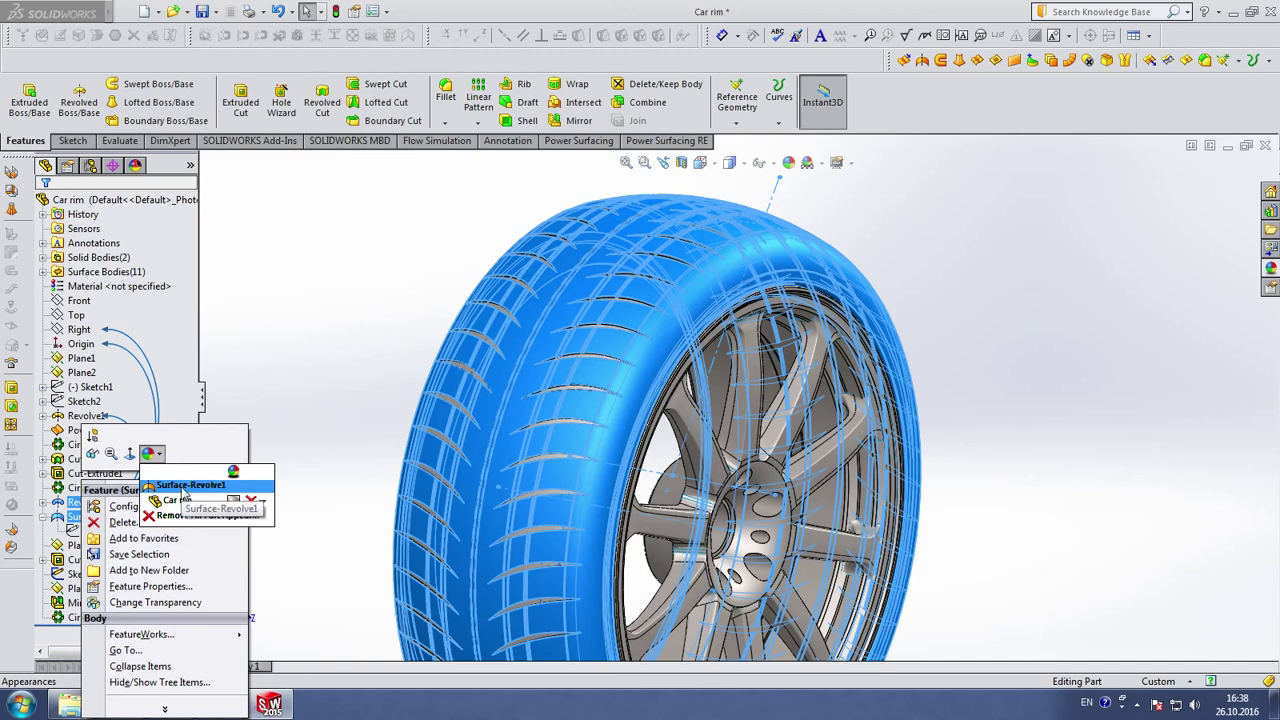
left_click(183, 493)
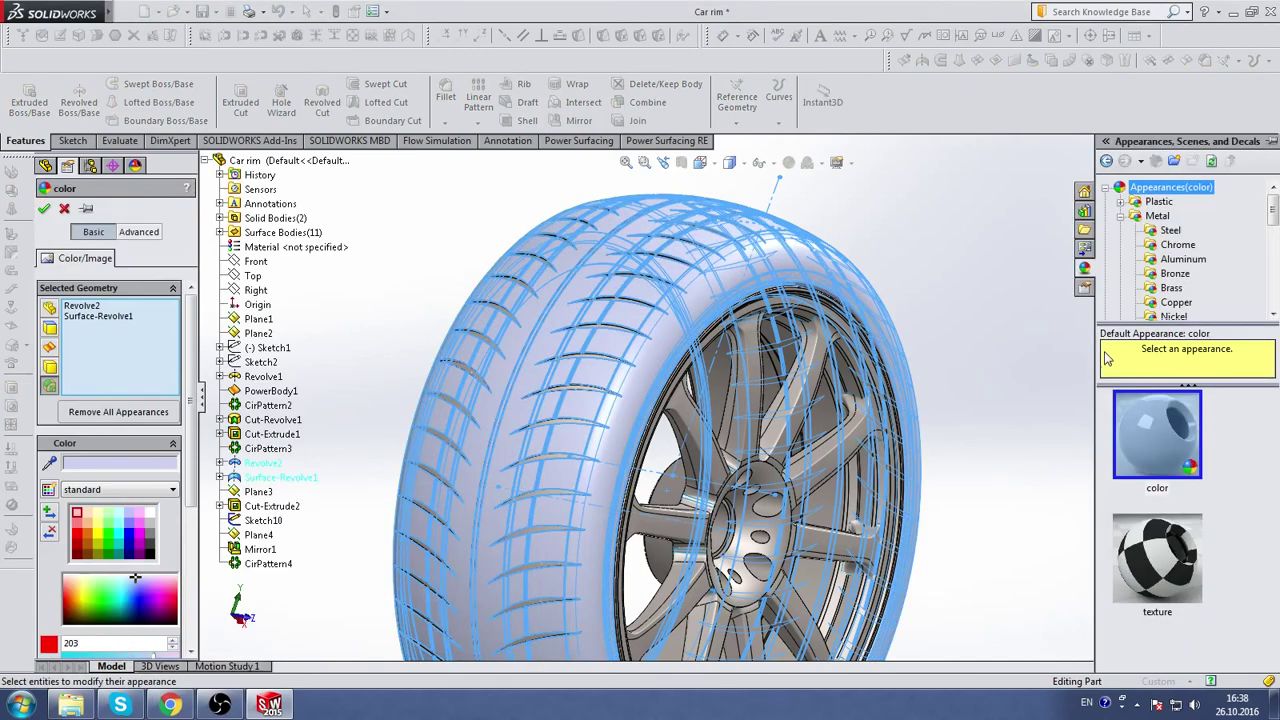
left_click_drag(1274, 213, 1275, 282)
left_click(1163, 218)
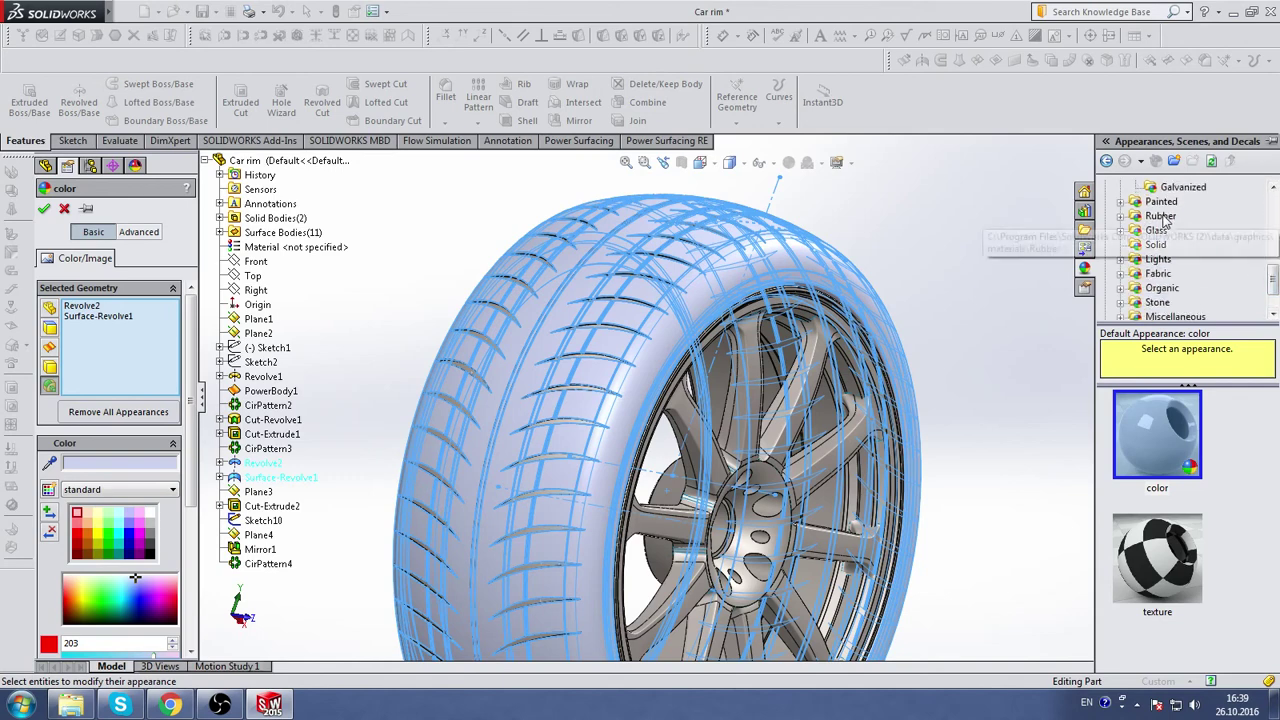
left_click(1167, 431)
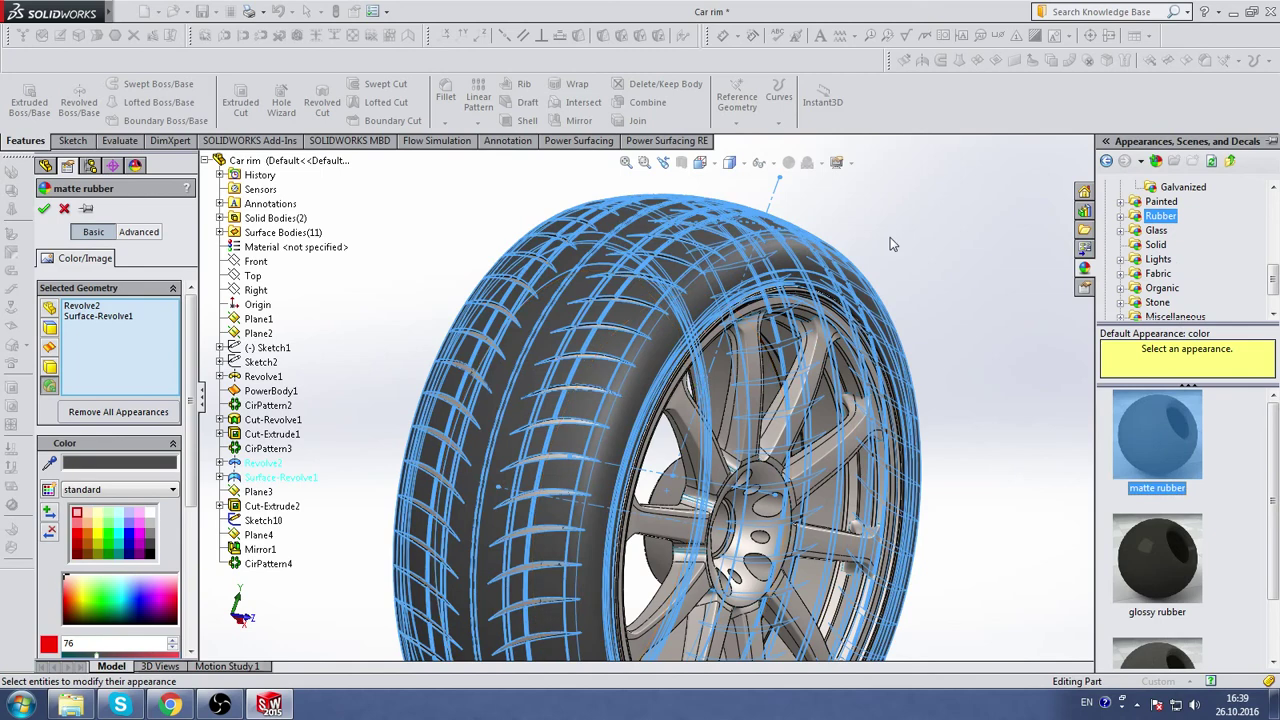
left_click(45, 210)
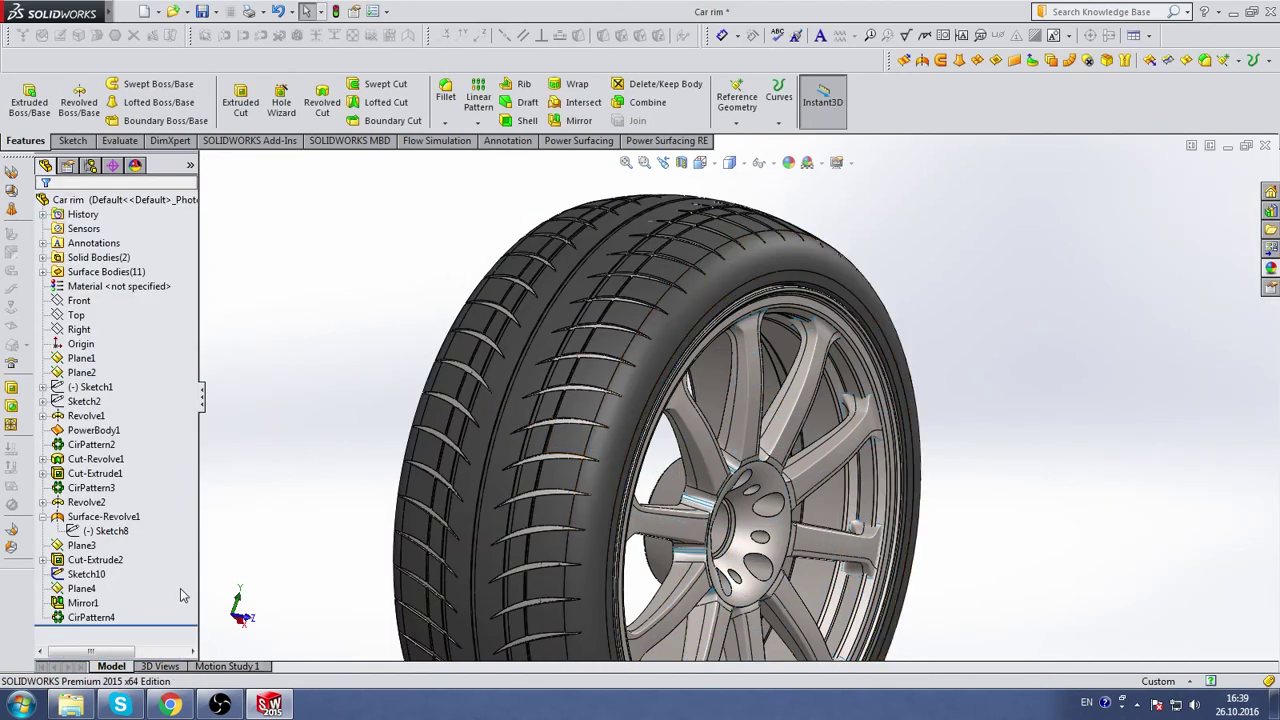
- Locate the CirPattern4 tread grooves and edit their appearance
left_click(80, 518)
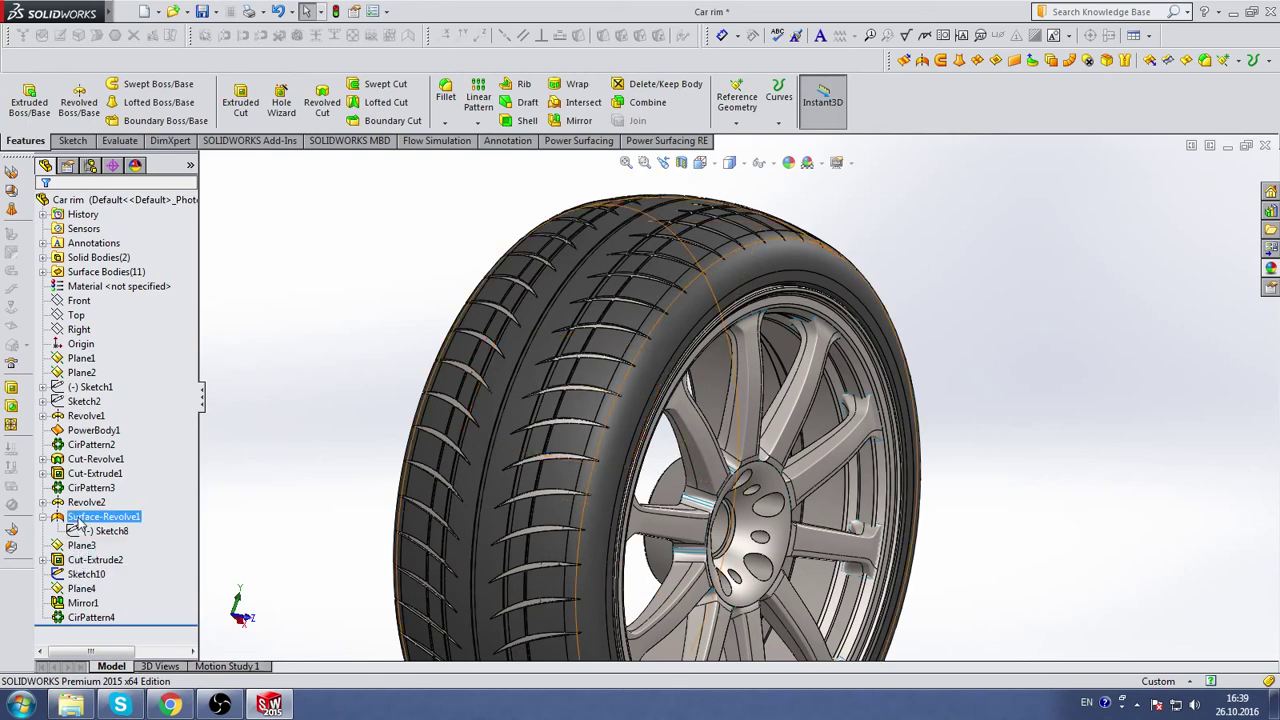
scroll(630, 505, "down", 5)
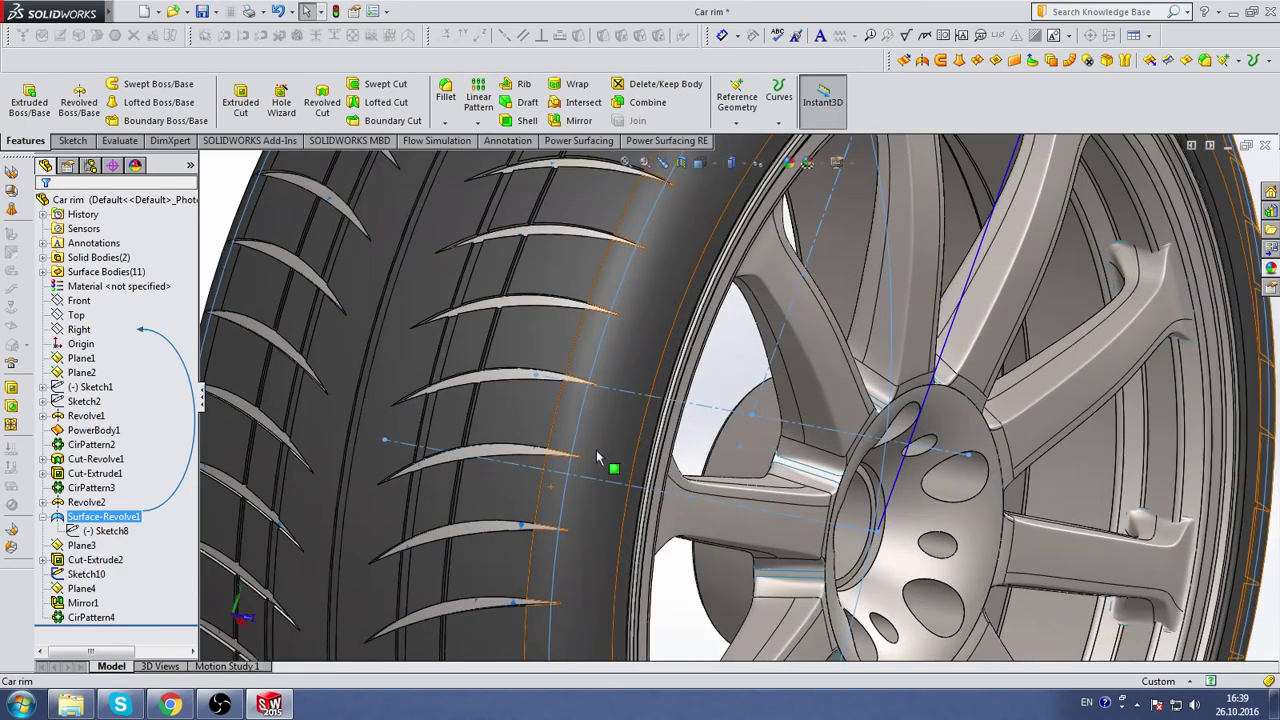
left_click(512, 384)
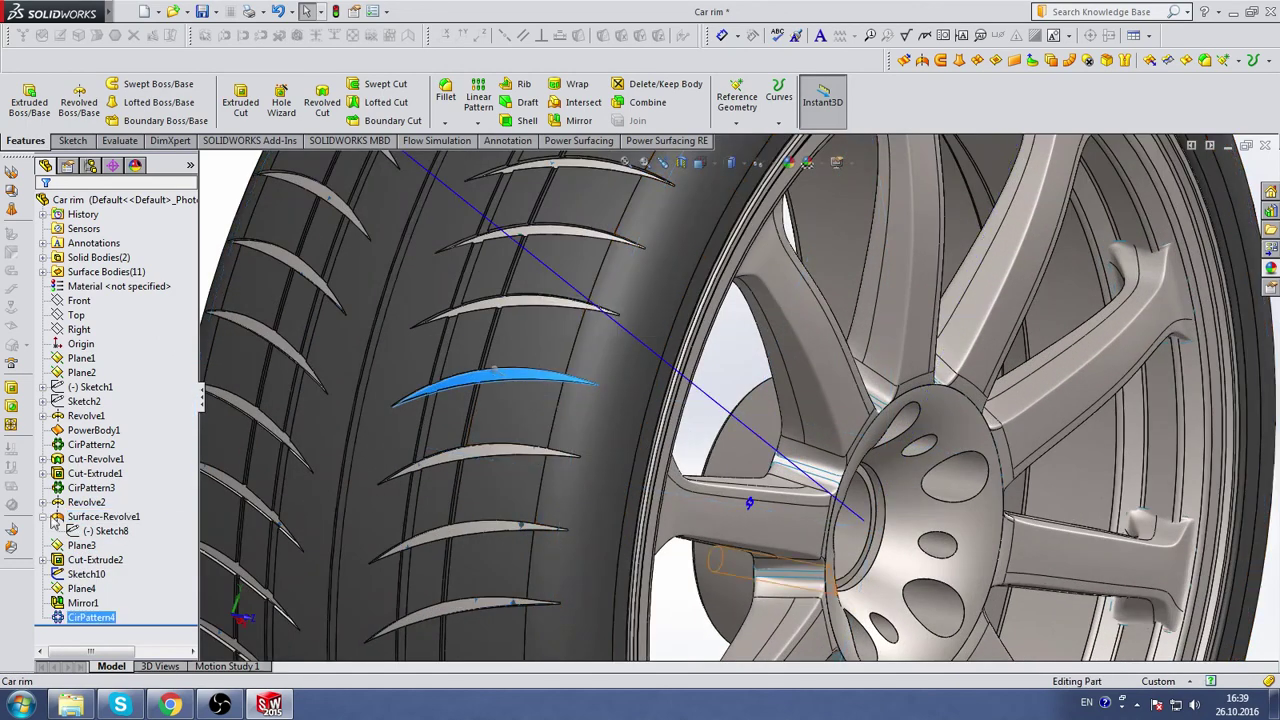
right_click(90, 617)
left_click(161, 418)
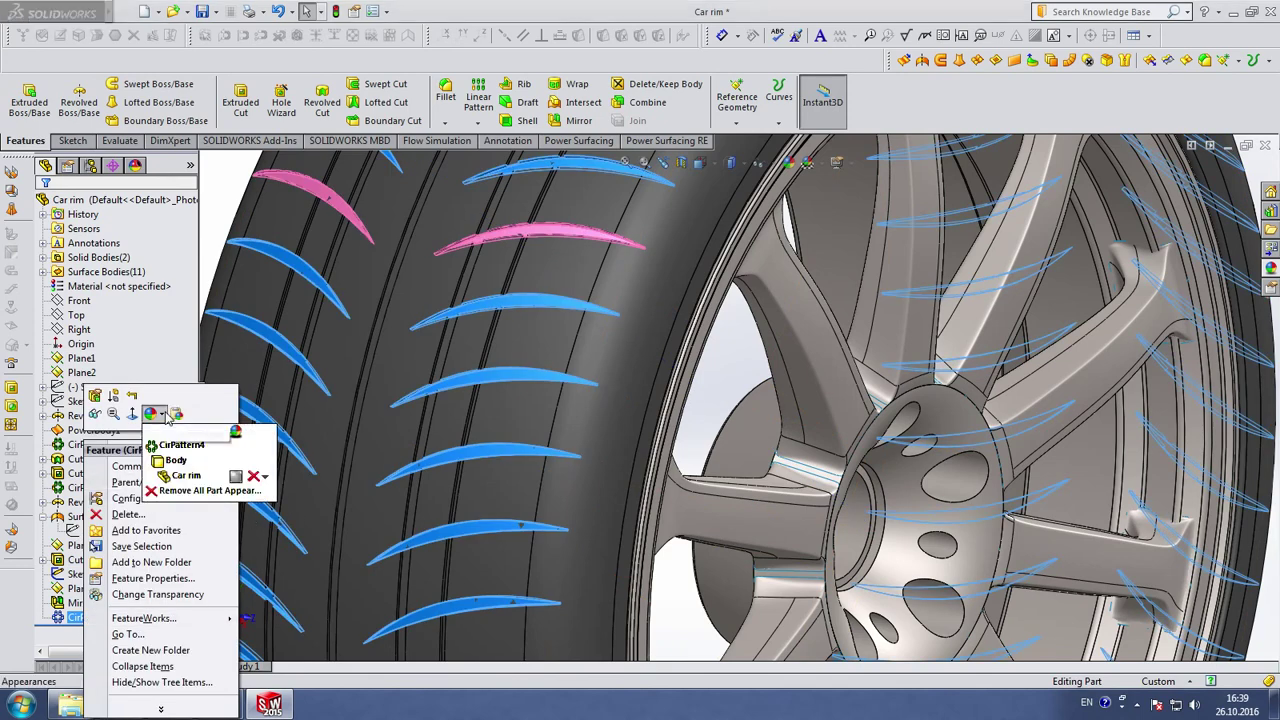
left_click(163, 418)
left_click(165, 419)
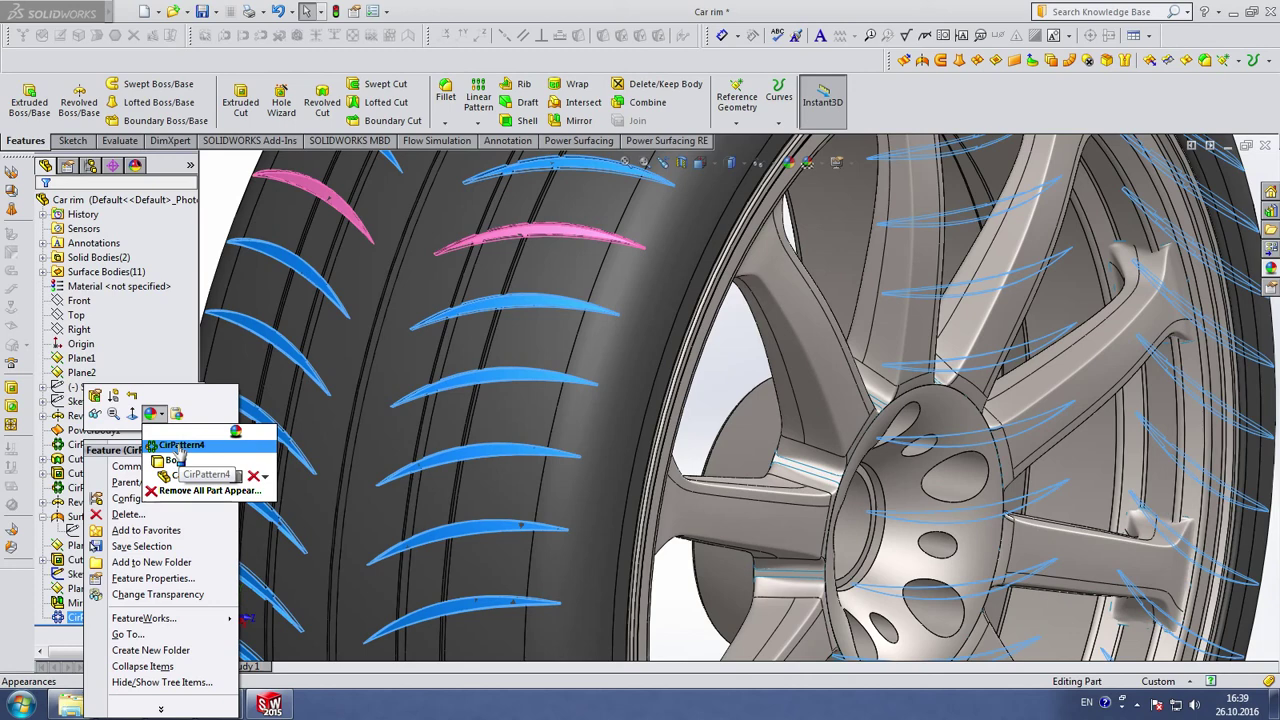
left_click(179, 447)
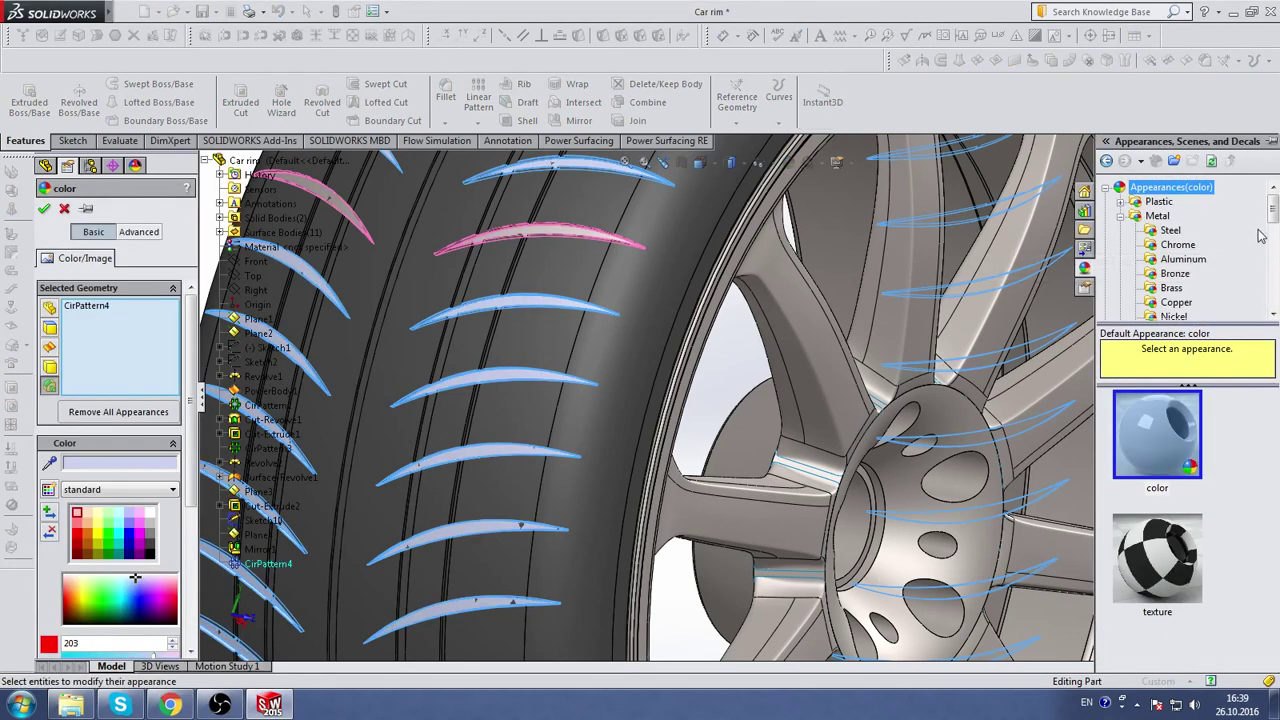
- Apply Rubber > matte rubber to the CirPattern4 grooves
left_click_drag(1274, 210, 1274, 268)
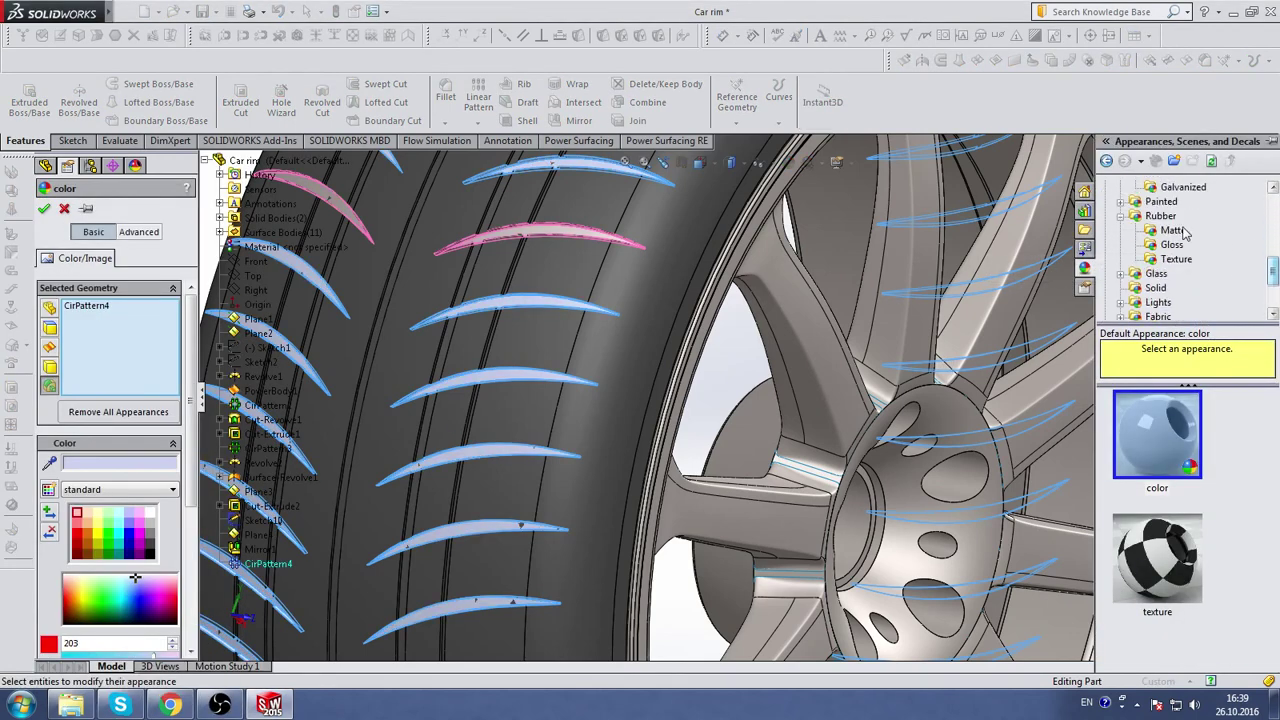
left_click(1160, 216)
left_click(1157, 435)
scroll(590, 357, "up", 3)
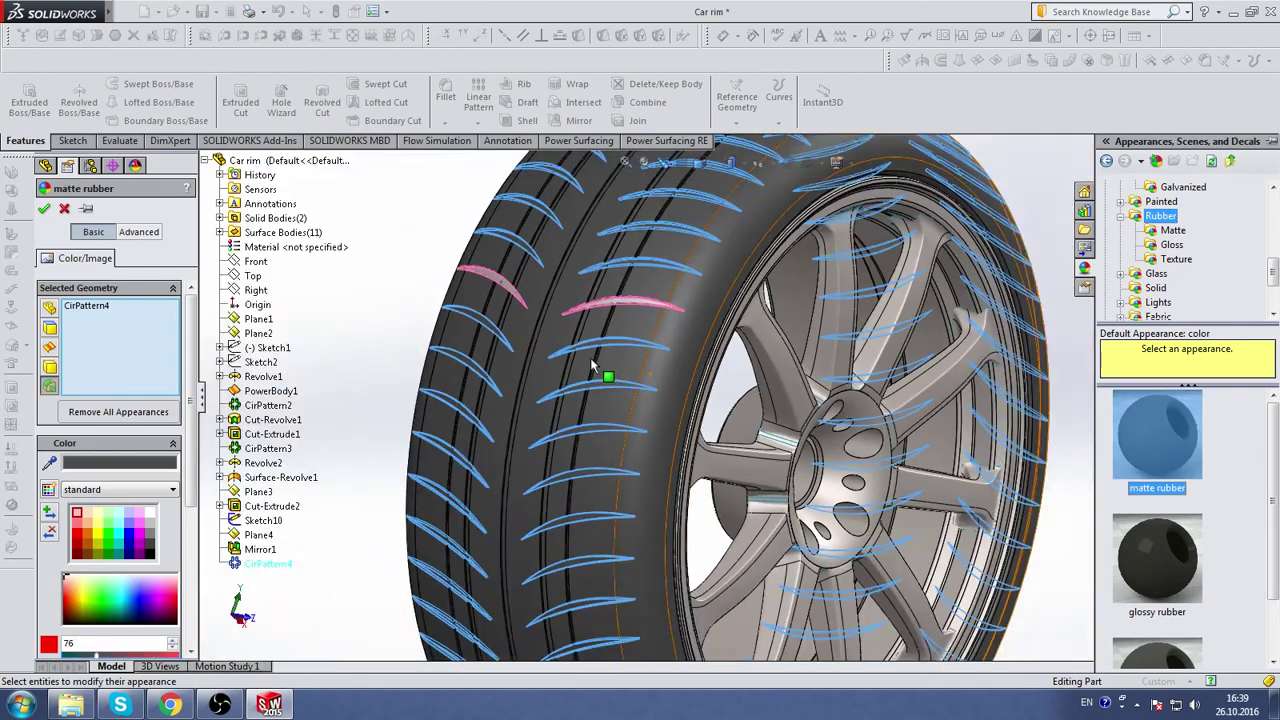
scroll(471, 323, "up", 3)
scroll(737, 400, "down", 3)
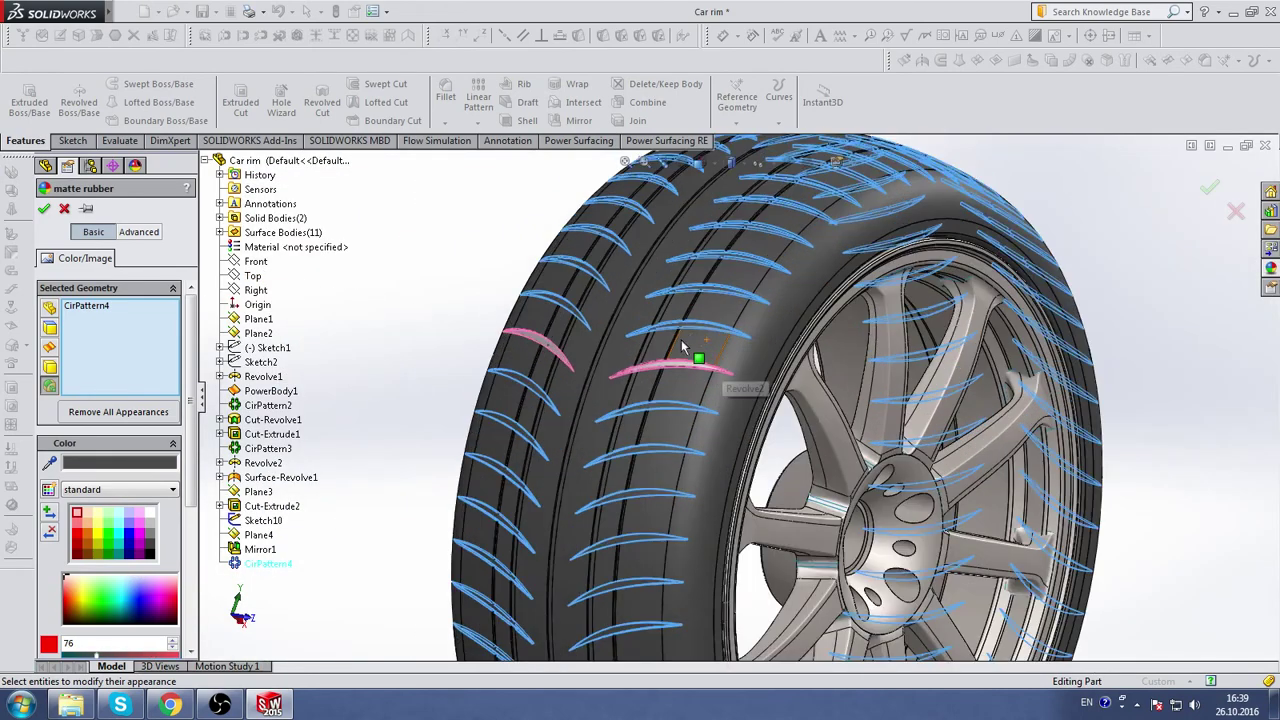
scroll(700, 390, "down", 2)
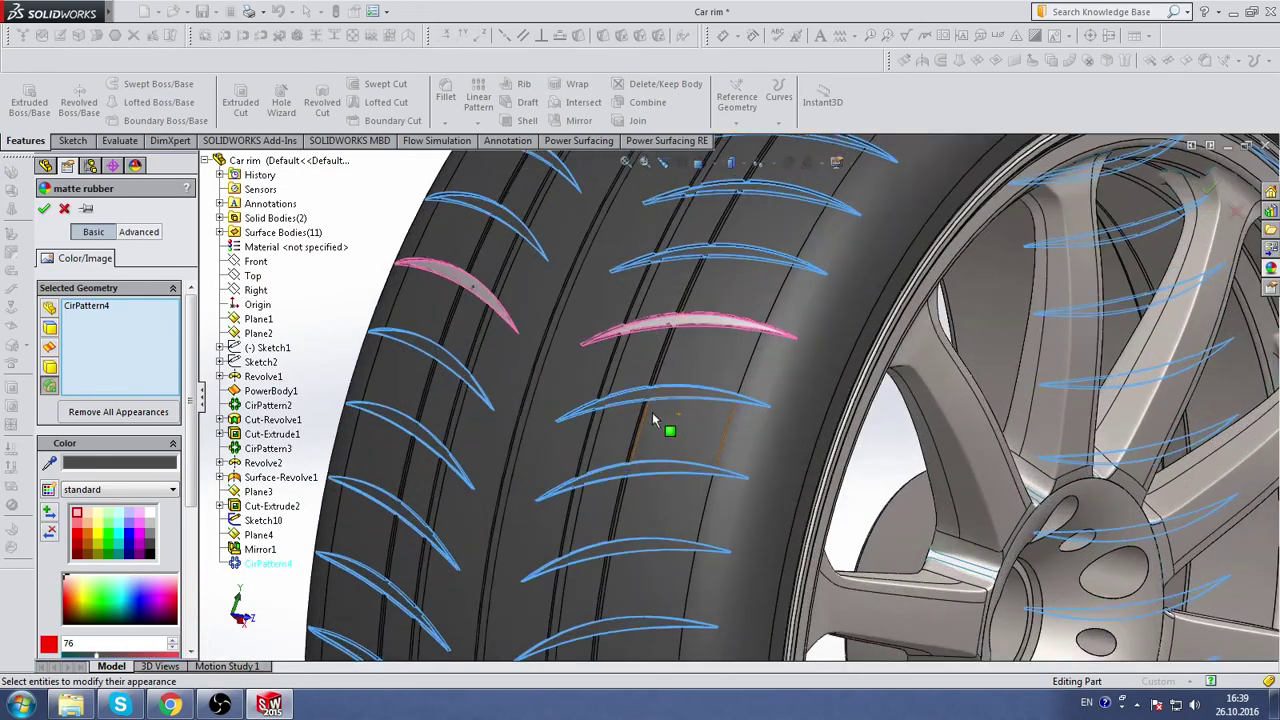
- Add Mirror1 and Cut-Extrude2 to the matte rubber appearance and confirm
left_click(266, 549)
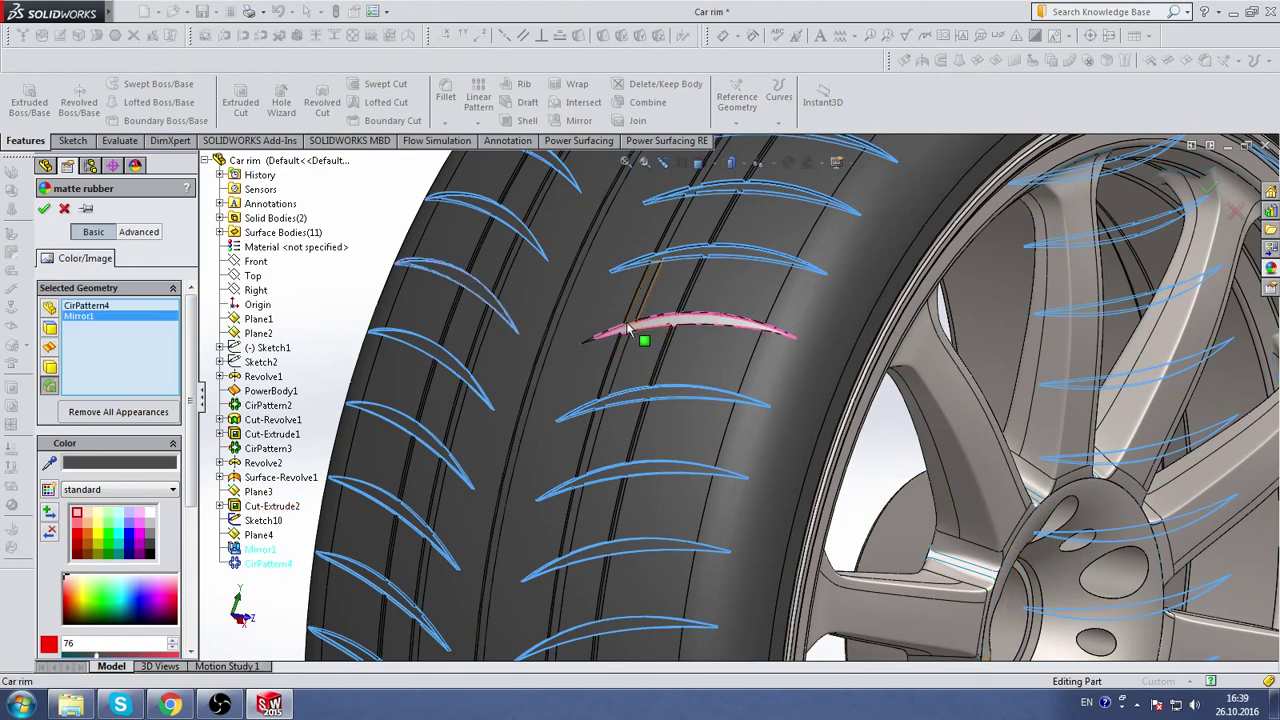
scroll(700, 320, "down", 5)
left_click(700, 347)
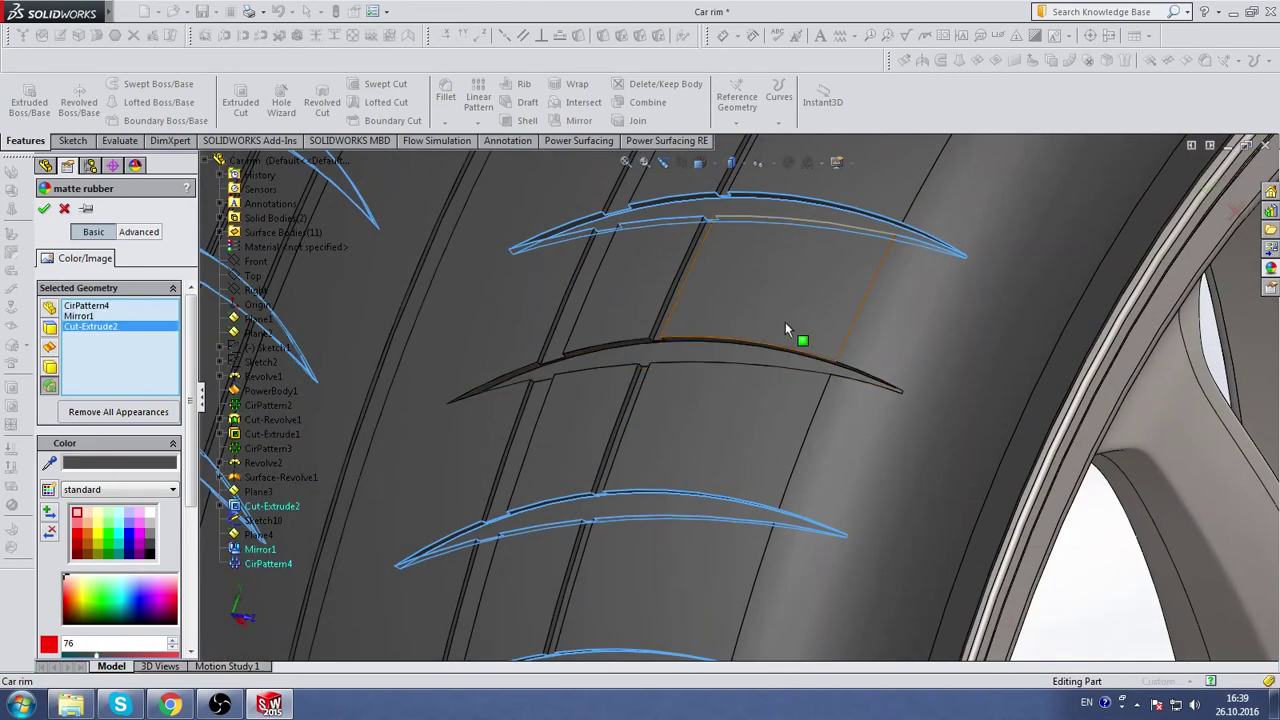
scroll(850, 360, "up", 3)
scroll(910, 383, "up", 6)
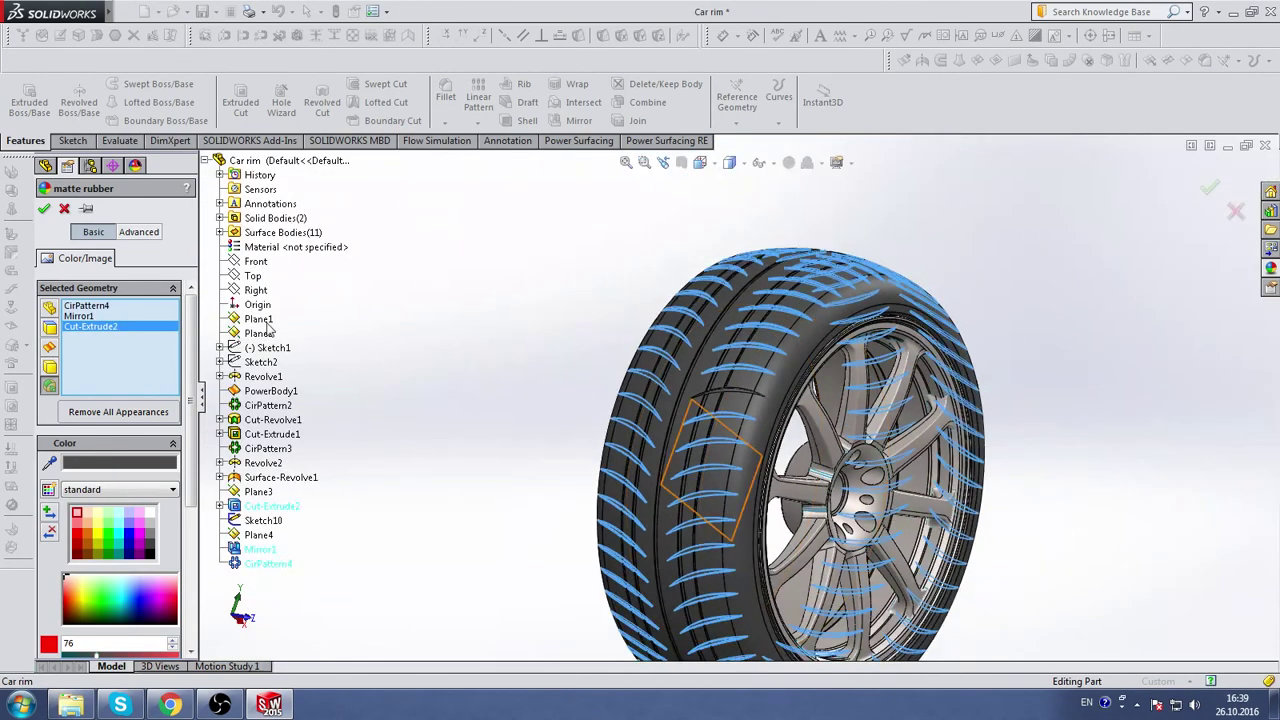
left_click(45, 209)
- Orbit and zoom the wheel to show the metallic spoked rim face-on
mouse_move(1074, 371)
middle_mouse_down()
mouse_move(1023, 334)
mouse_move(857, 332)
mouse_move(1024, 397)
middle_mouse_up()
scroll(928, 420, "up", 3)
scroll(911, 367, "up", 2)
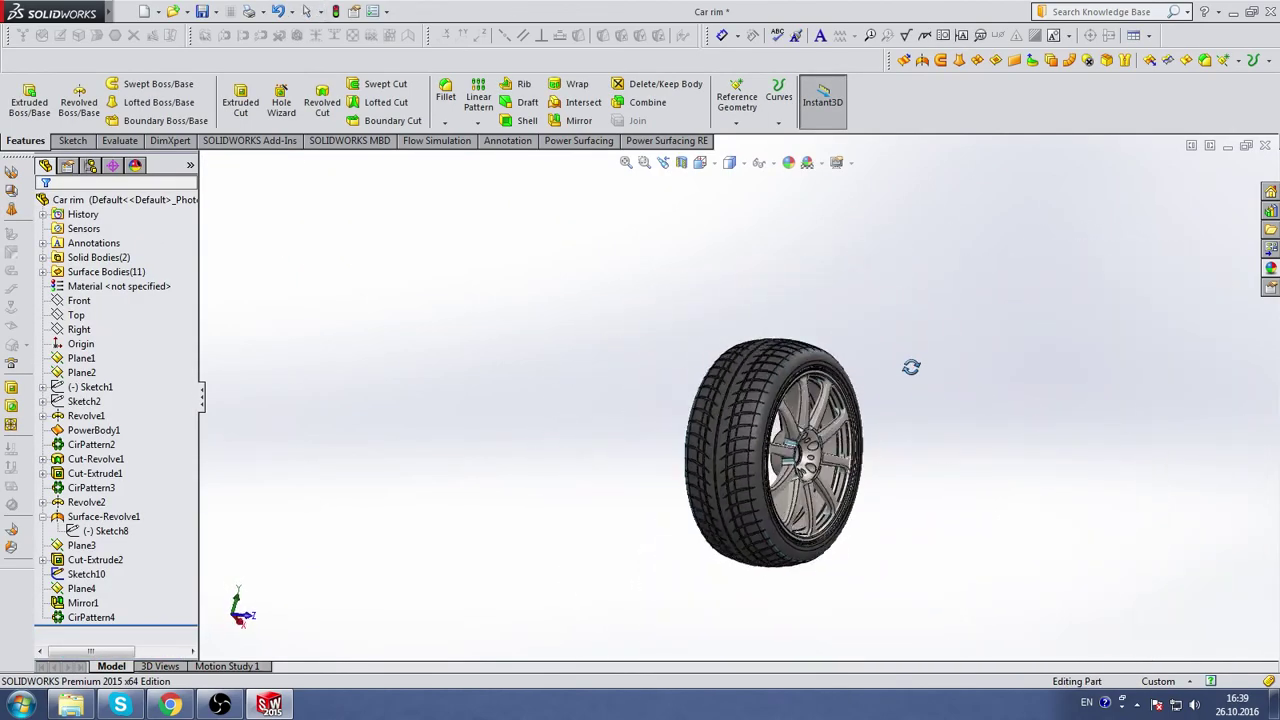
mouse_move(911, 367)
middle_mouse_down()
mouse_move(963, 397)
mouse_move(934, 346)
mouse_move(781, 269)
mouse_move(876, 320)
middle_mouse_up()
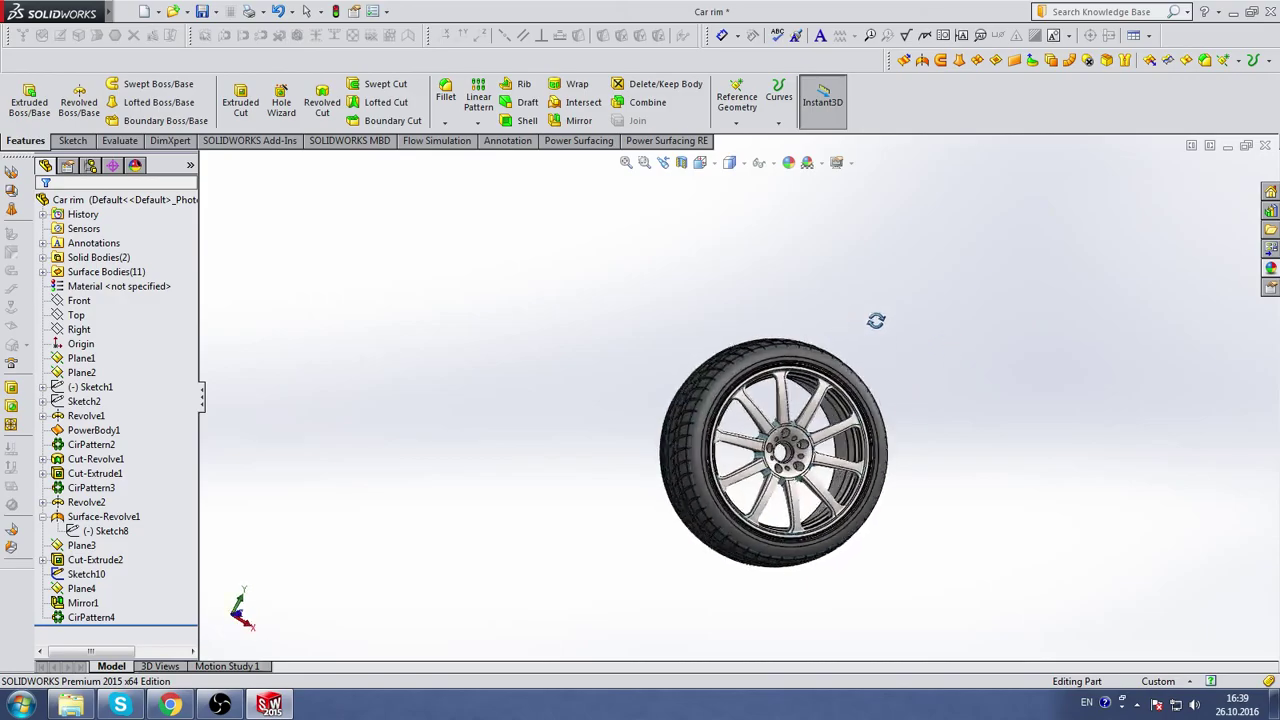